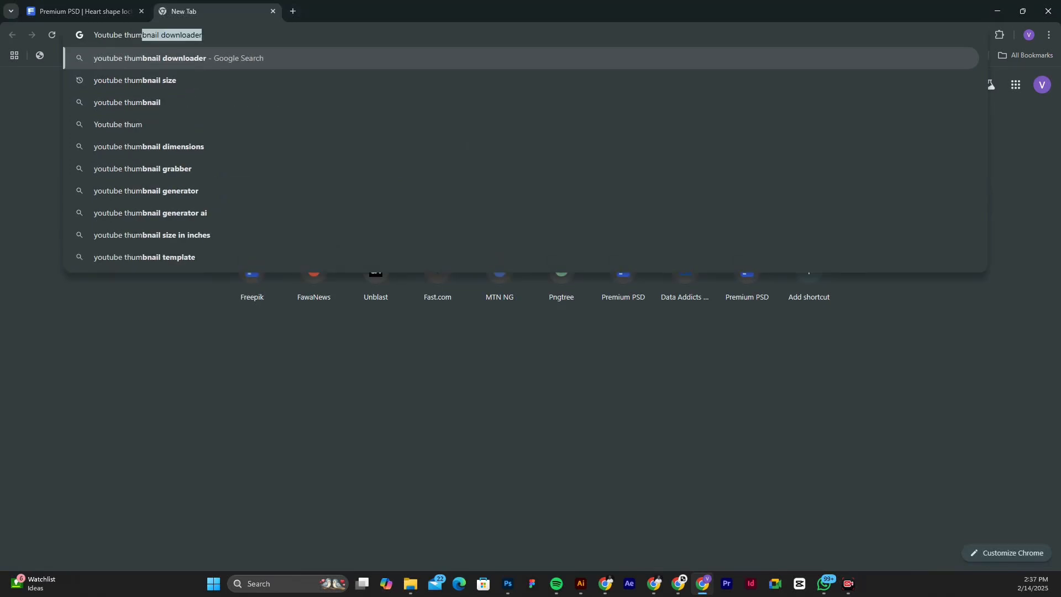
Step: Look up the YouTube thumbnail size on Google and create a 1280 x 720 px landscape document in Photoshop
{"action": "left_click", "coordinate": [134, 81]}
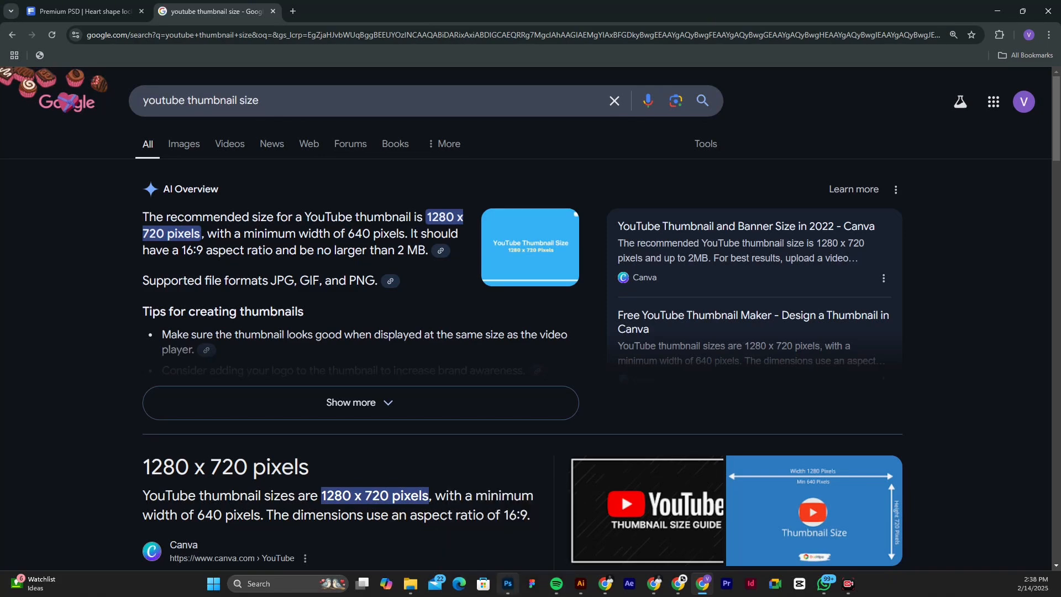
{"action": "left_click", "coordinate": [508, 584]}
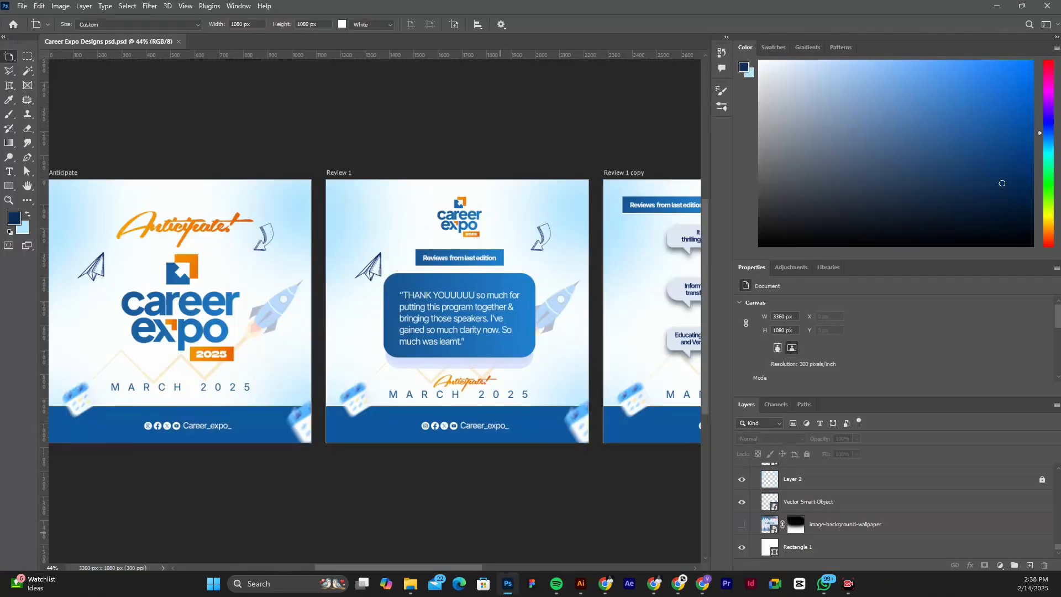
{"action": "left_click", "coordinate": [22, 6]}
{"action": "left_click", "coordinate": [34, 19]}
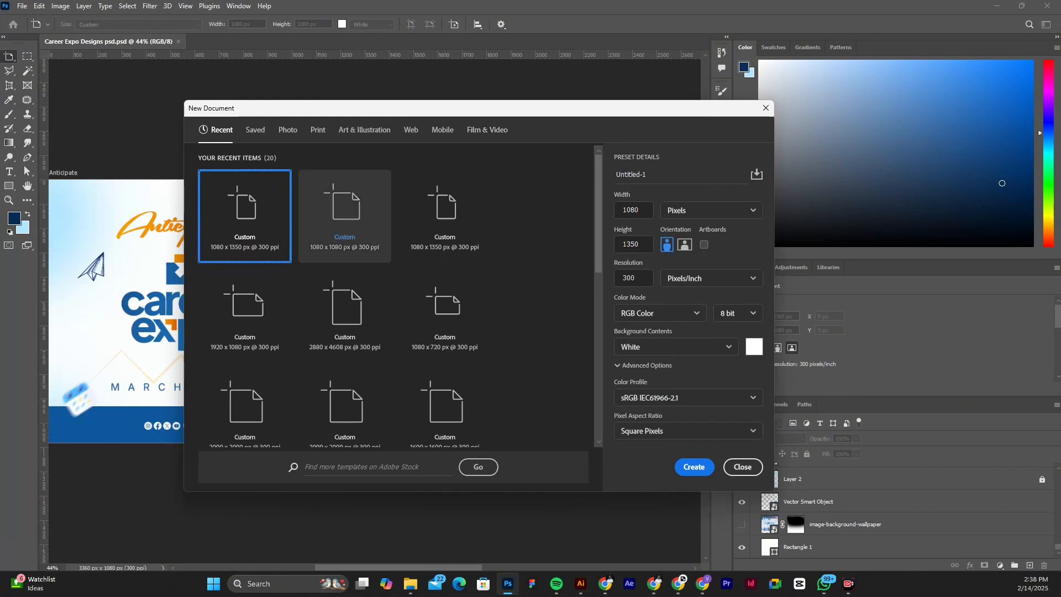
{"action": "type", "text": "1280"}
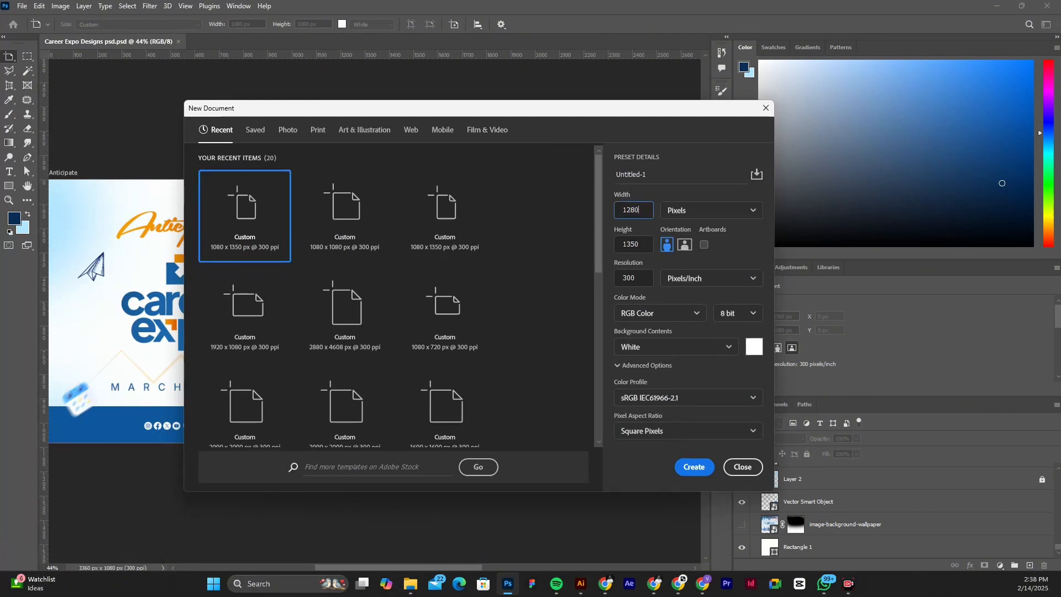
{"action": "key", "text": "Tab"}
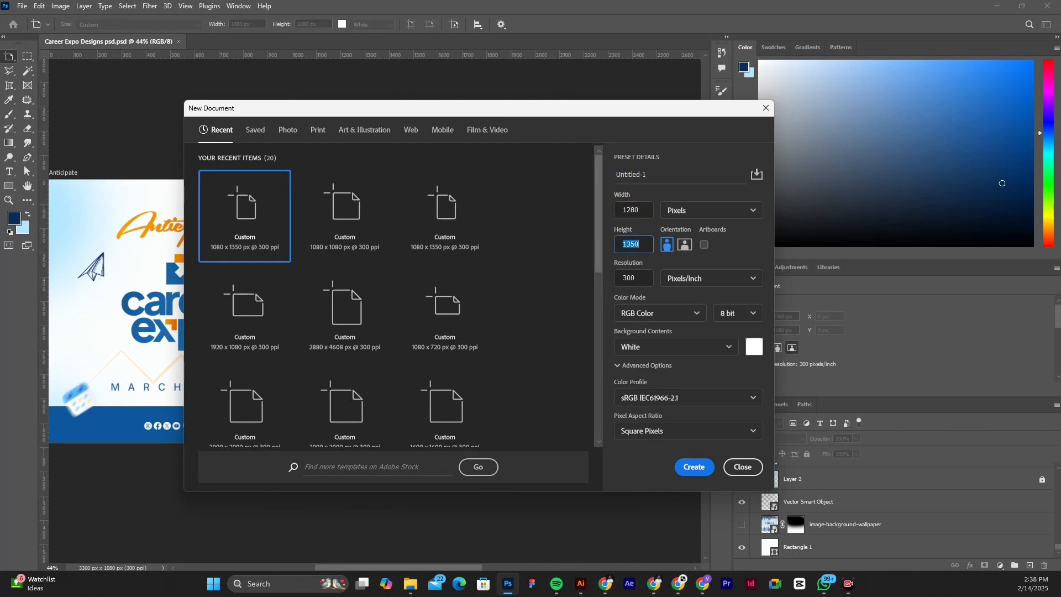
{"action": "type", "text": "720"}
{"action": "left_click", "coordinate": [684, 244]}
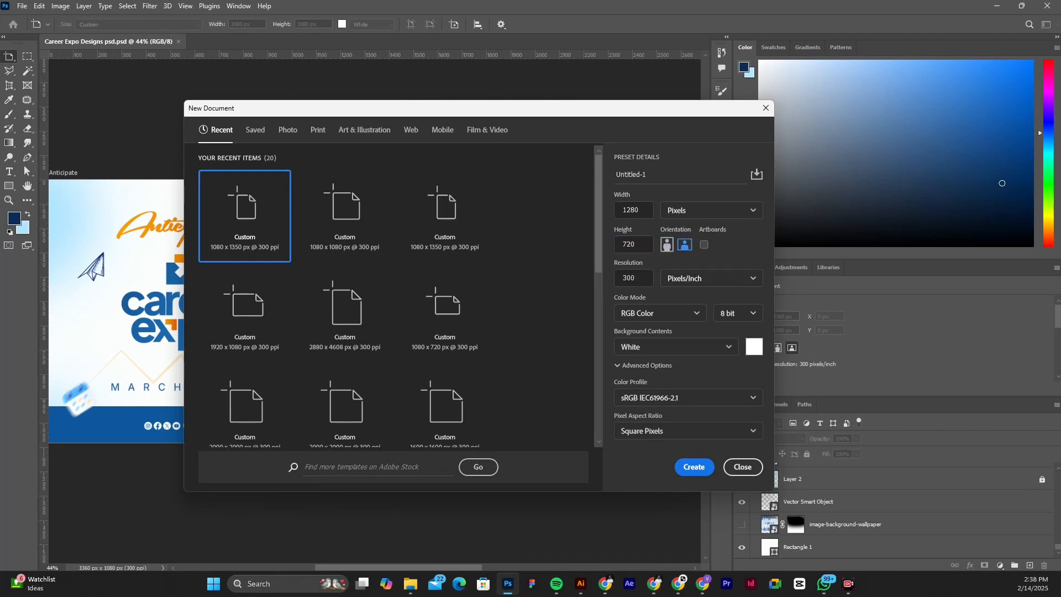
{"action": "key", "text": "Return"}
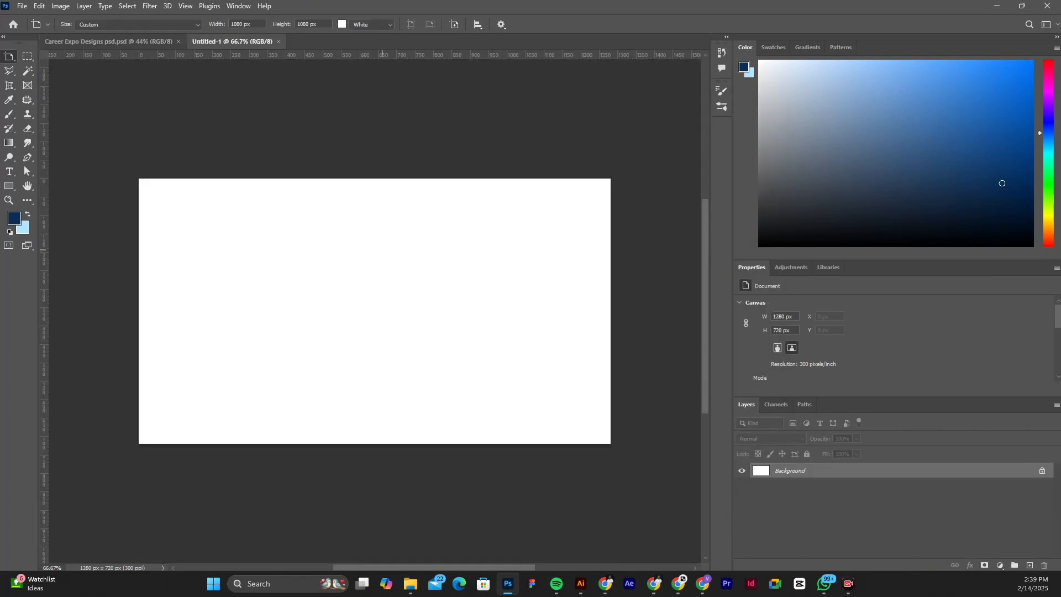
{"action": "key", "text": "v"}
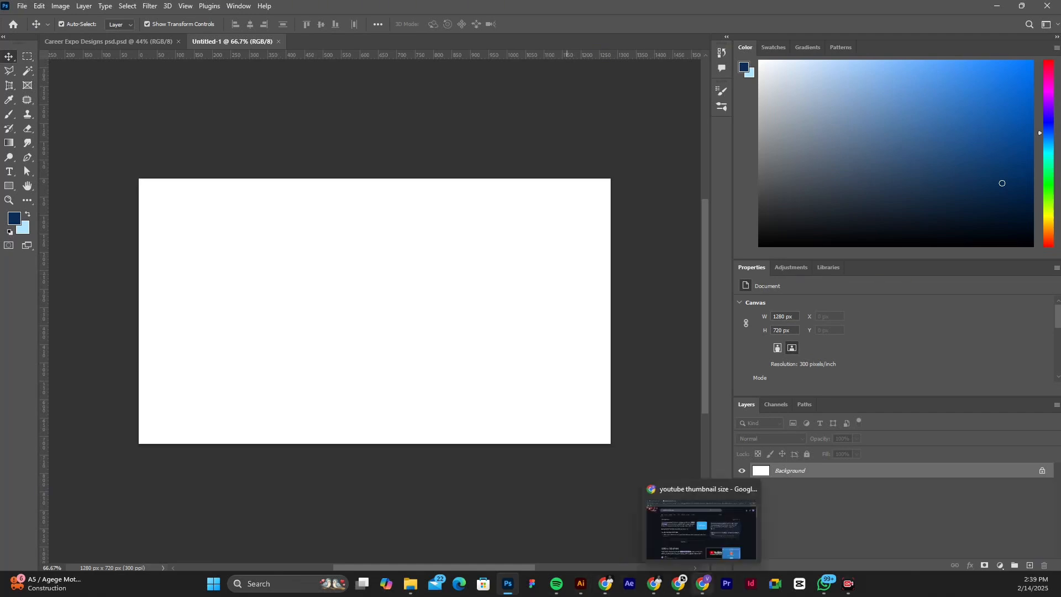
Step: Switch to the Chrome window with Pinterest and search it for "love design graphic"
{"action": "mouse_move", "coordinate": [653, 583]}
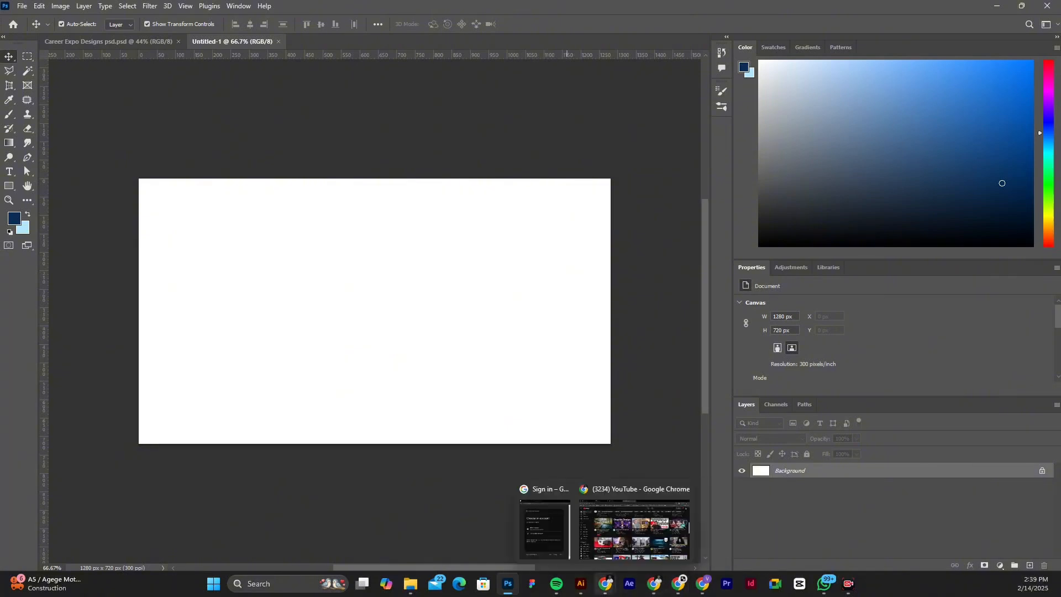
{"action": "mouse_move", "coordinate": [702, 583]}
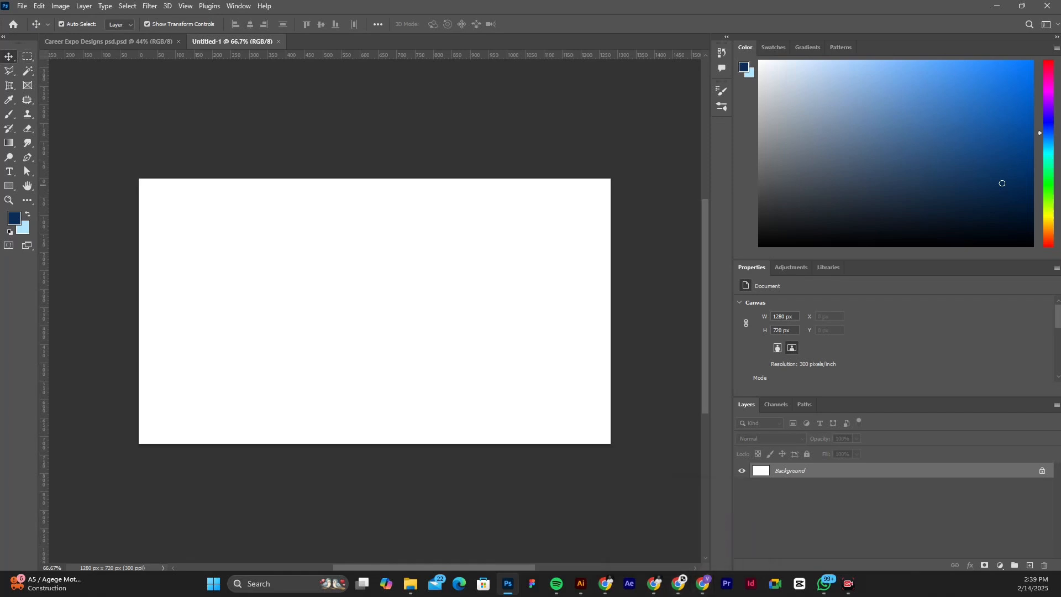
{"action": "left_click", "coordinate": [605, 583]}
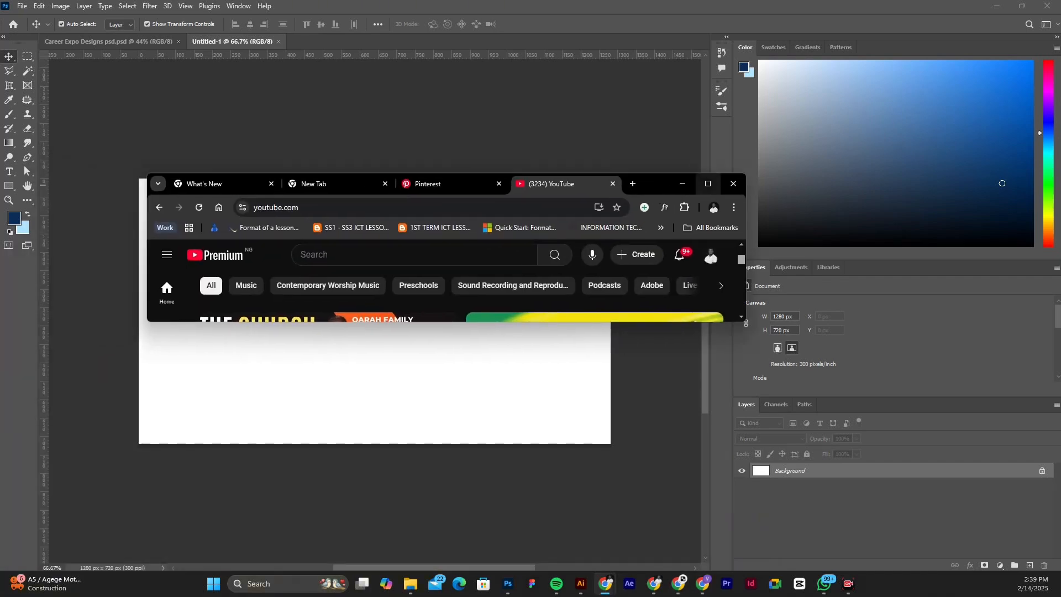
{"action": "left_click", "coordinate": [707, 183]}
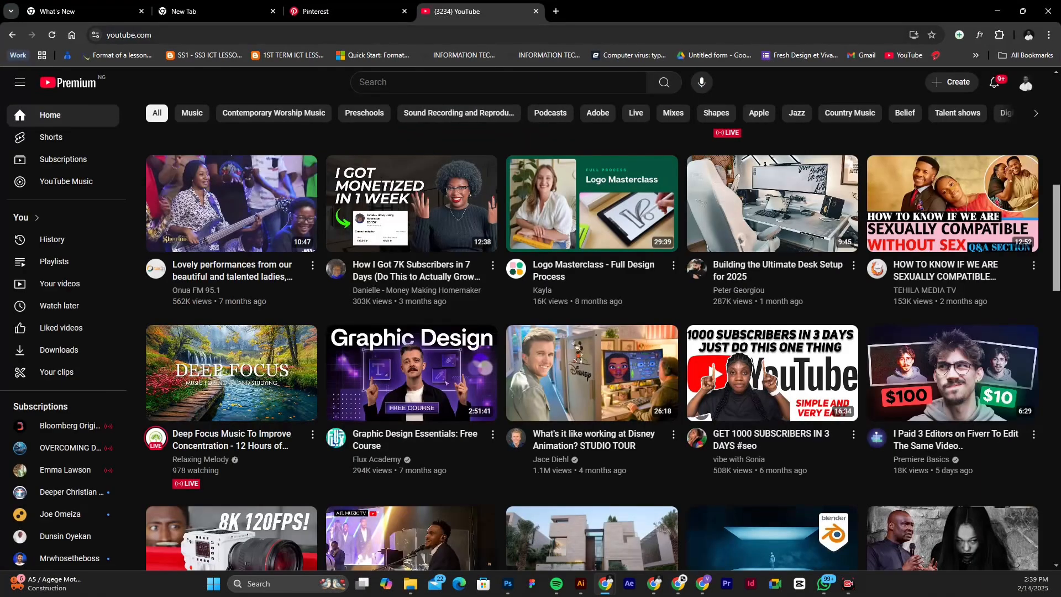
{"action": "left_click", "coordinate": [353, 11]}
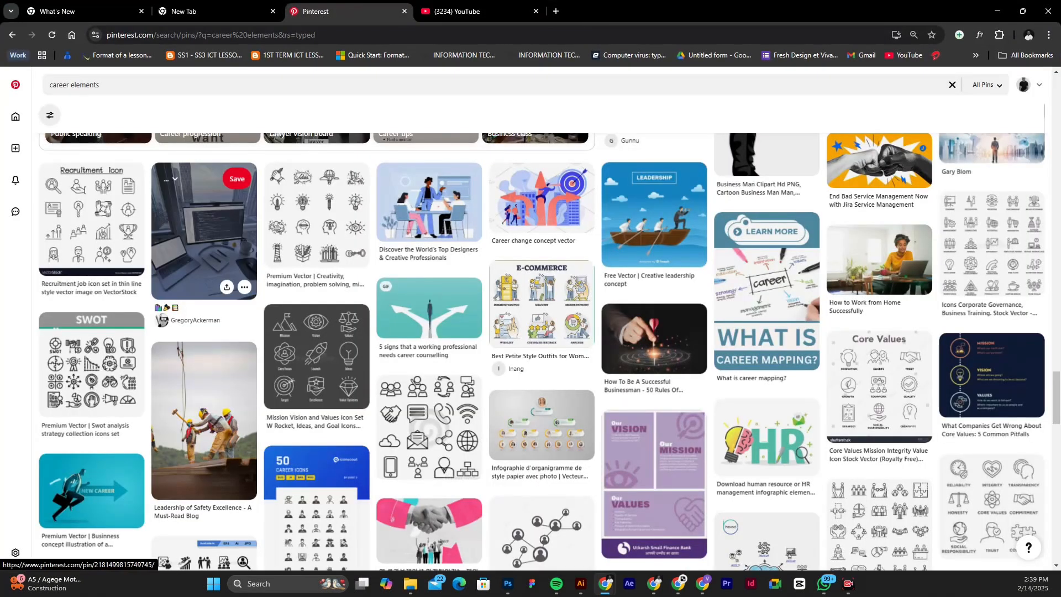
{"action": "left_click", "coordinate": [101, 84]}
{"action": "key", "text": "ctrl+a"}
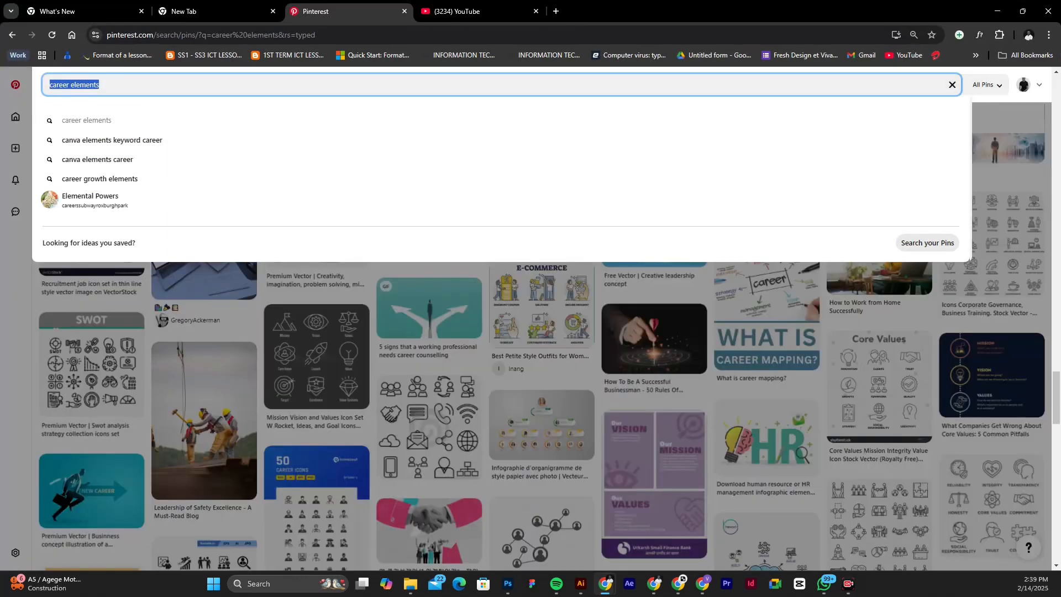
{"action": "type", "text": "Love"}
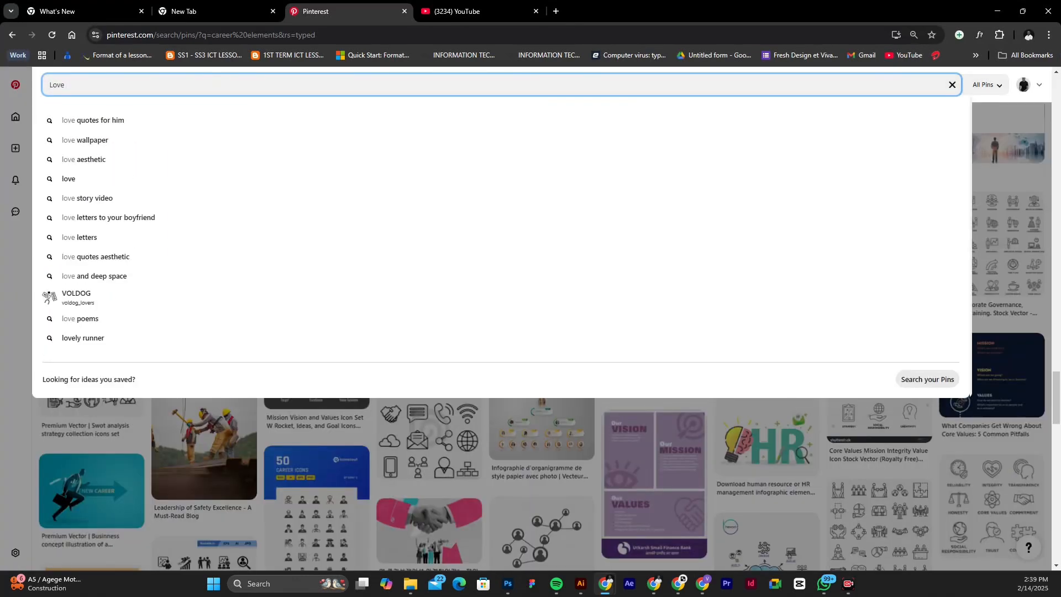
{"action": "type", "text": " design"}
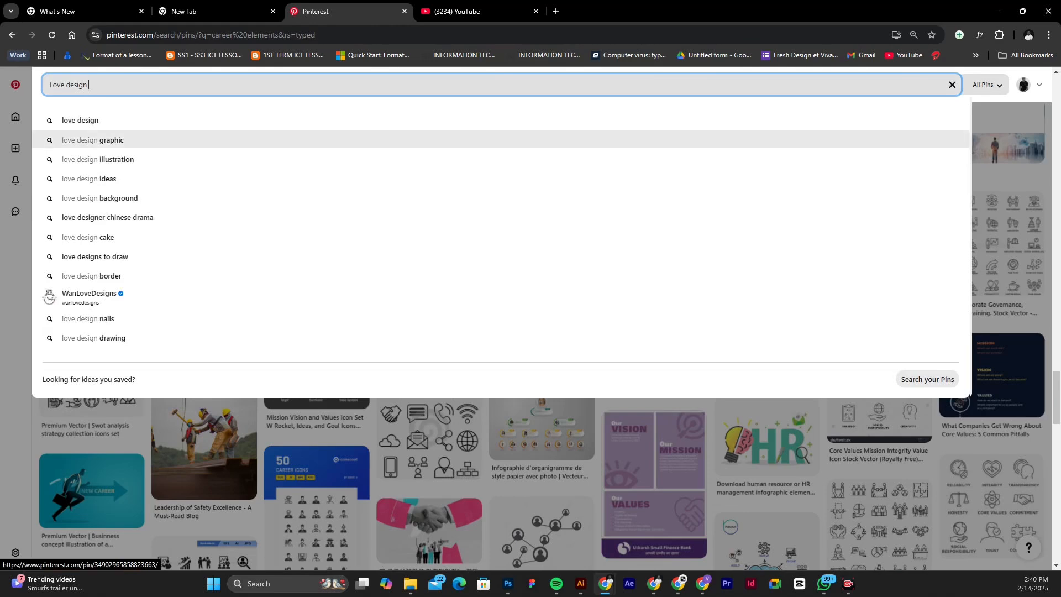
{"action": "left_click", "coordinate": [94, 140]}
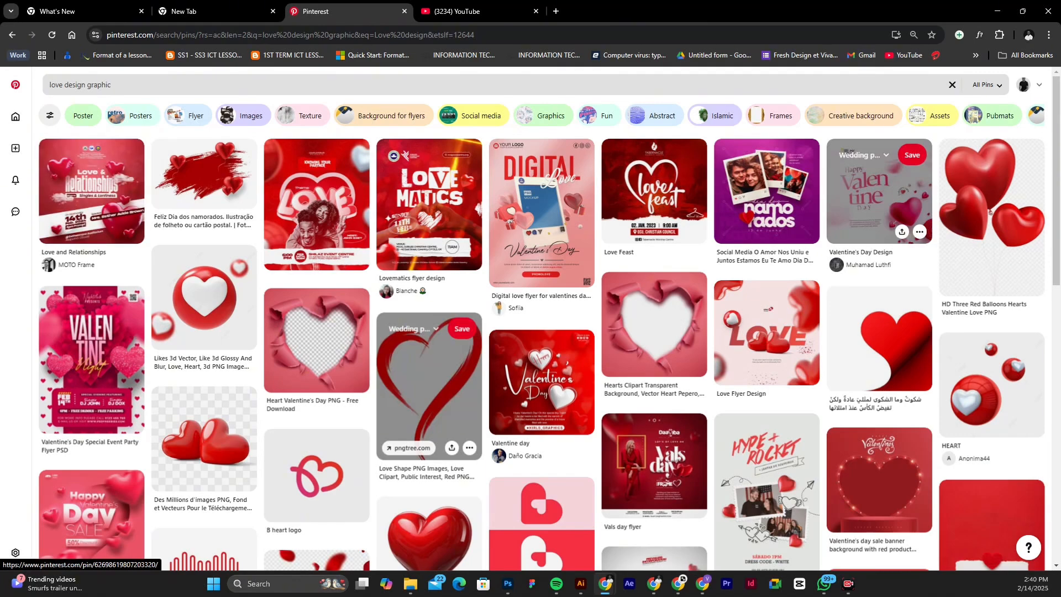
Step: Examine the love and Valentine's graphic pins in the Pinterest results for design inspiration
{"action": "scroll", "coordinate": [549, 324], "scroll_direction": "down", "scroll_amount": 1}
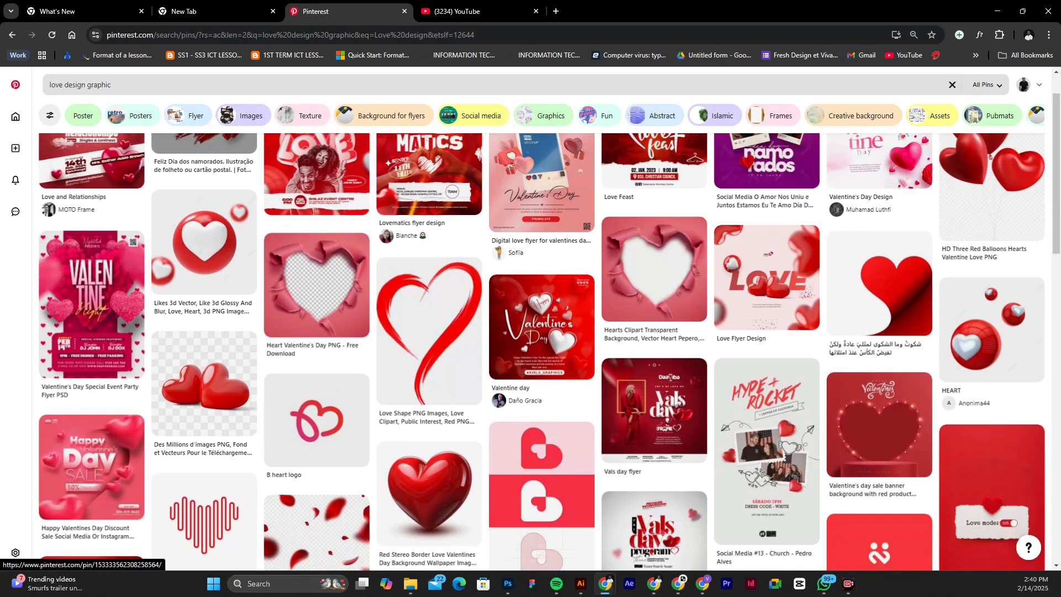
{"action": "scroll", "coordinate": [205, 183], "scroll_direction": "down", "scroll_amount": 1}
{"action": "scroll", "coordinate": [317, 238], "scroll_direction": "down", "scroll_amount": 1}
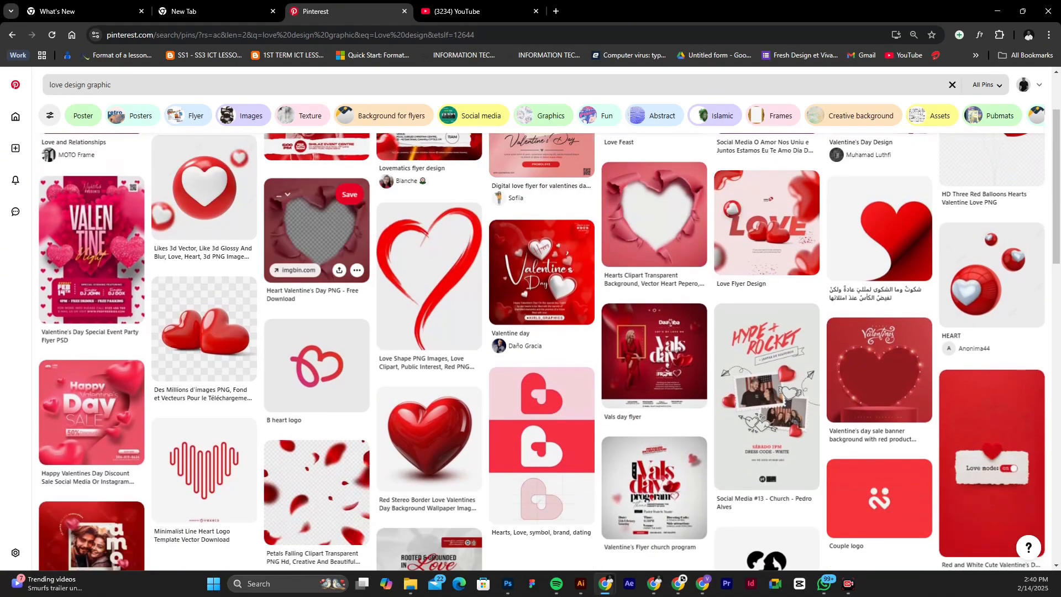
{"action": "scroll", "coordinate": [316, 238], "scroll_direction": "down", "scroll_amount": 2}
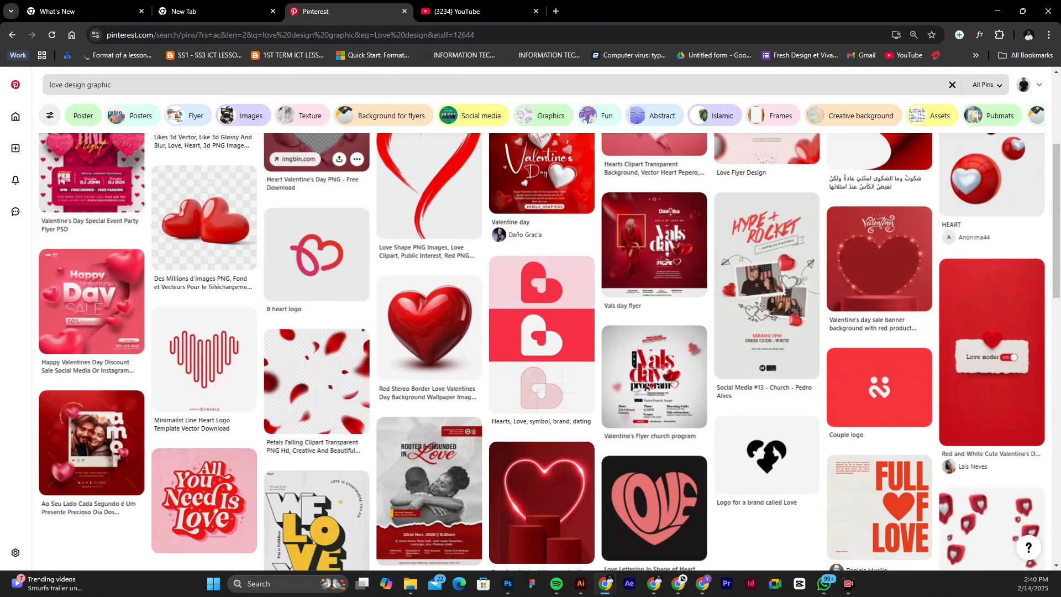
{"action": "scroll", "coordinate": [316, 160], "scroll_direction": "down", "scroll_amount": 8}
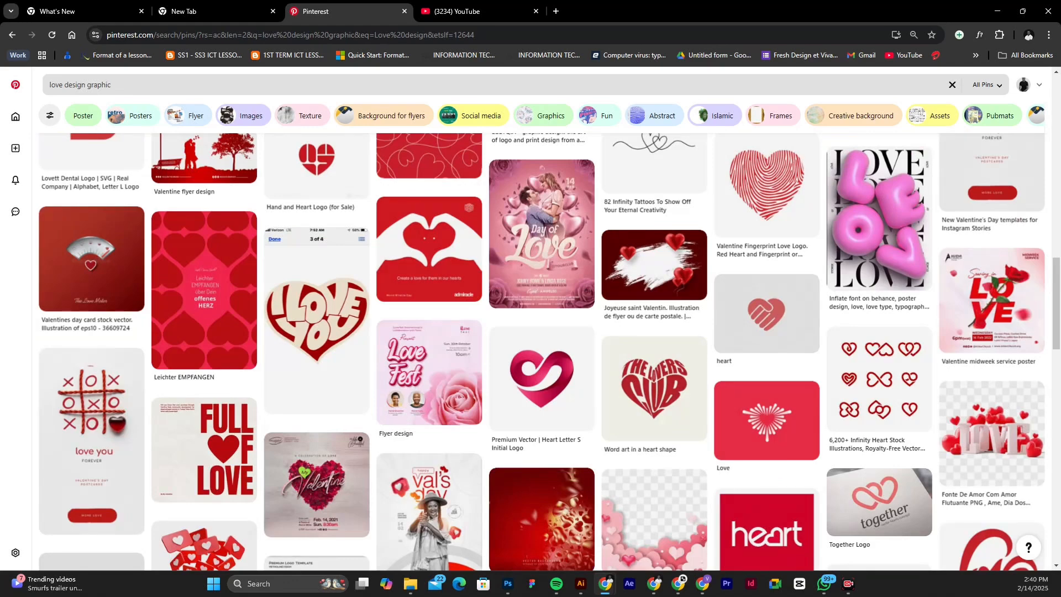
{"action": "scroll", "coordinate": [549, 351], "scroll_direction": "down", "scroll_amount": 2}
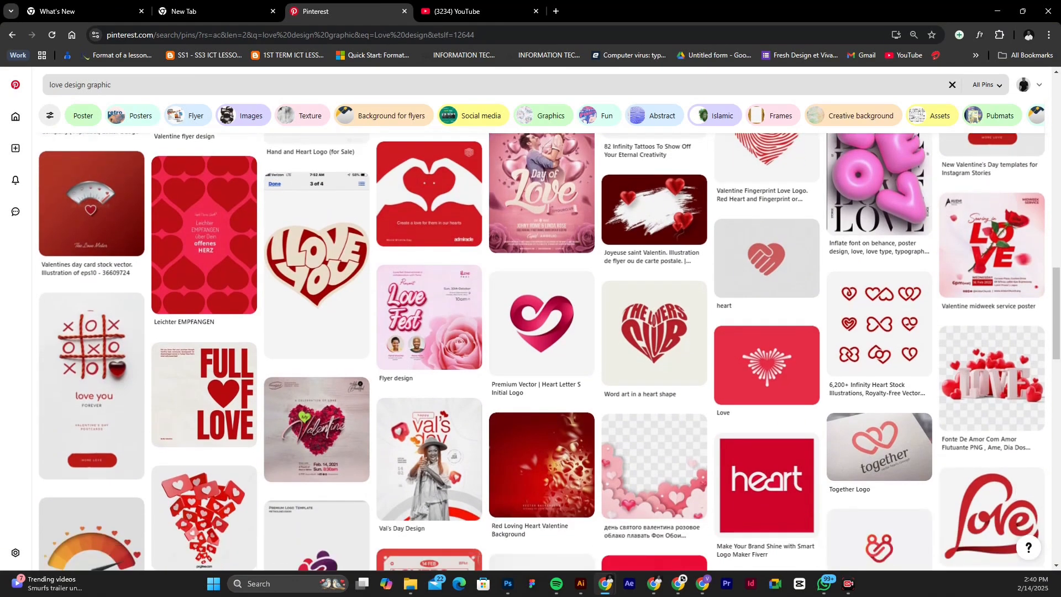
{"action": "scroll", "coordinate": [549, 351], "scroll_direction": "down", "scroll_amount": 1}
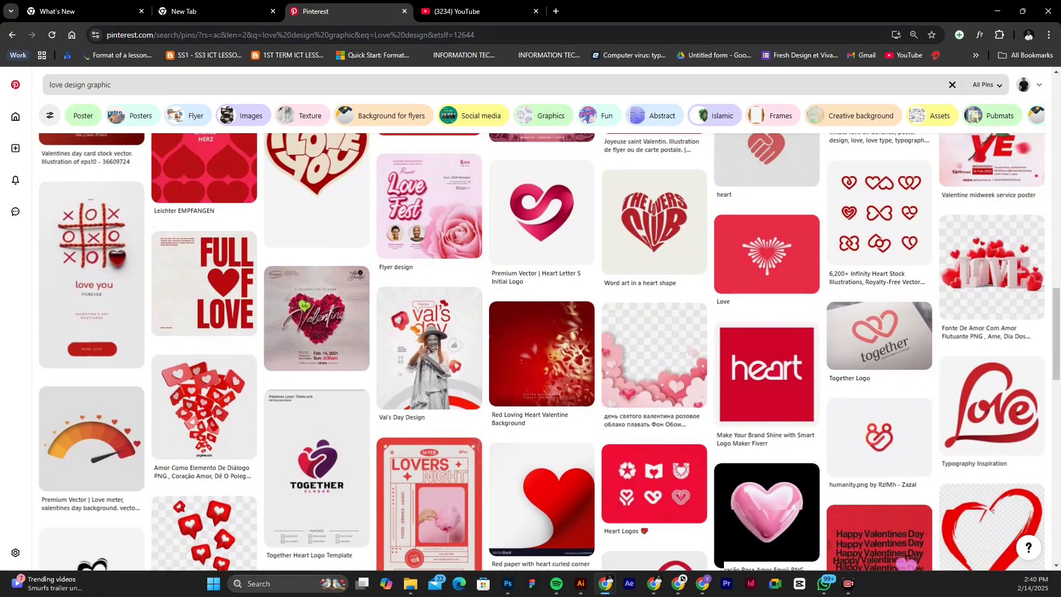
{"action": "scroll", "coordinate": [549, 352], "scroll_direction": "down", "scroll_amount": 2}
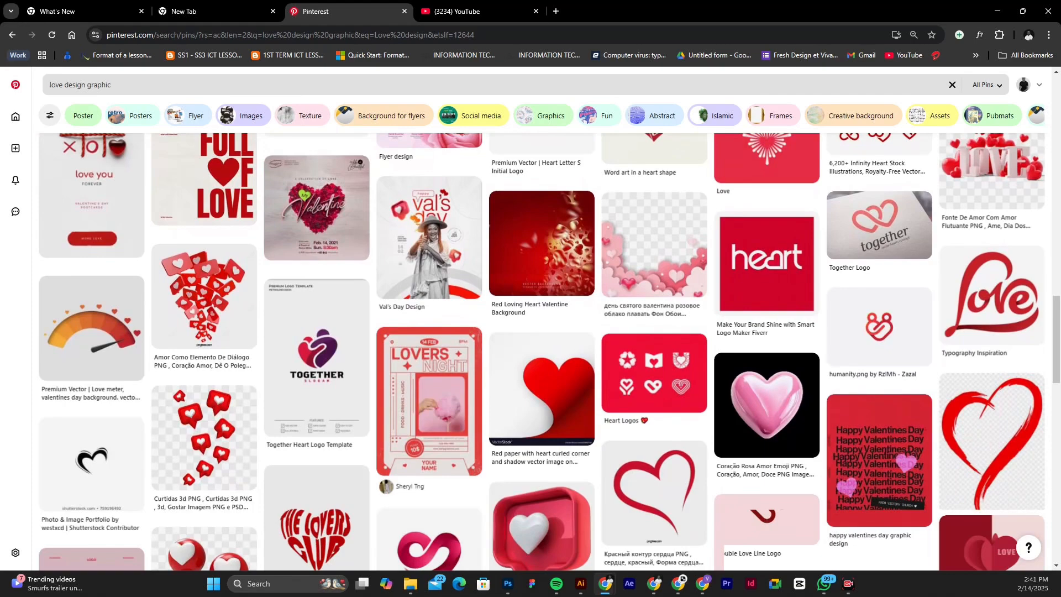
{"action": "scroll", "coordinate": [549, 352], "scroll_direction": "down", "scroll_amount": 2}
{"action": "scroll", "coordinate": [549, 351], "scroll_direction": "down", "scroll_amount": 4}
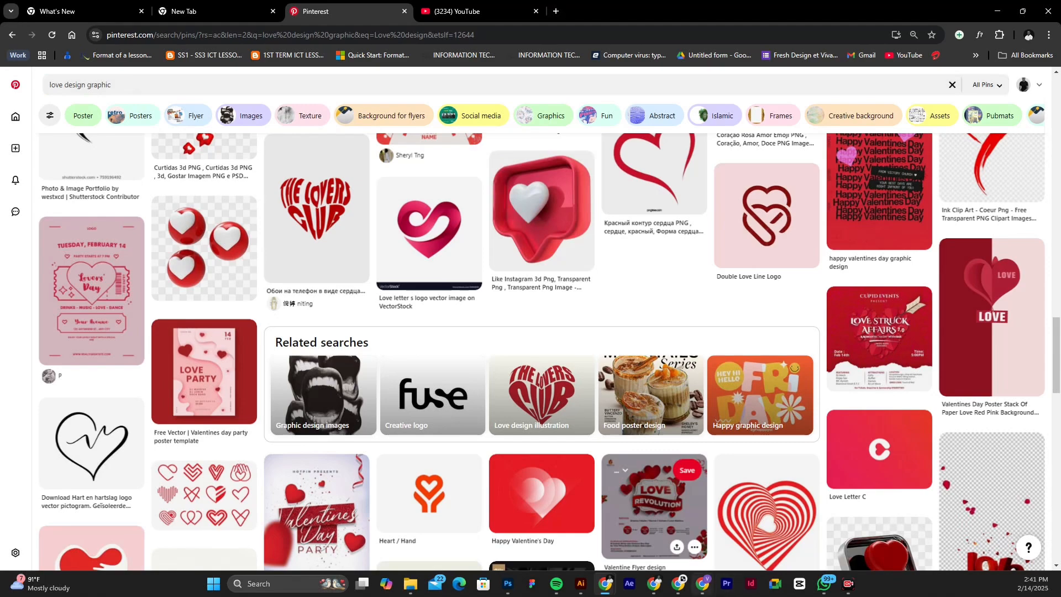
Step: Switch to the Freepik page, search its PSD assets for "love failure" and look through the broken-heart and couple images
{"action": "left_click", "coordinate": [702, 582]}
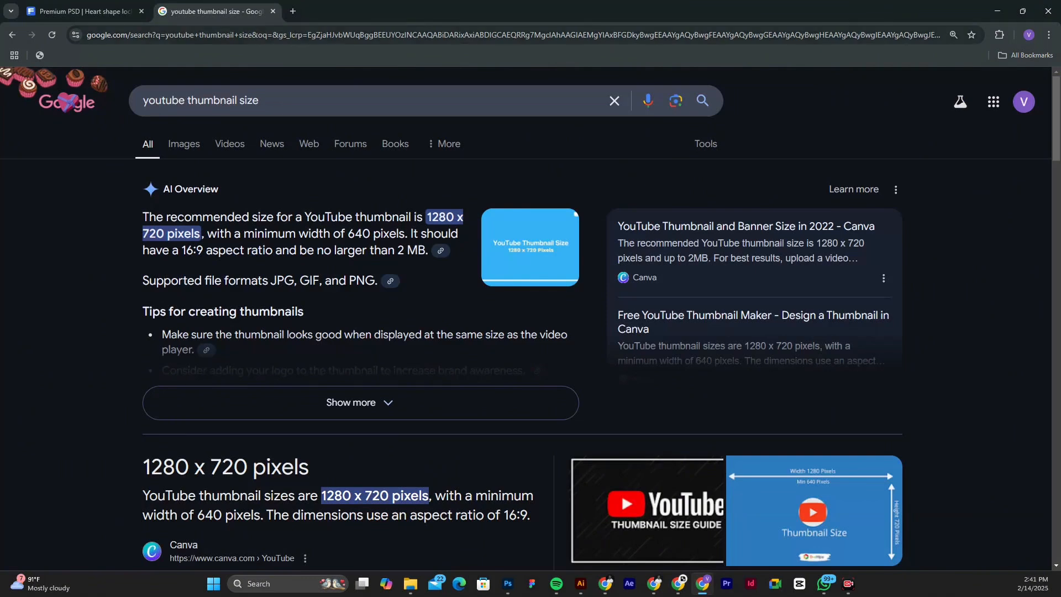
{"action": "left_click", "coordinate": [83, 11]}
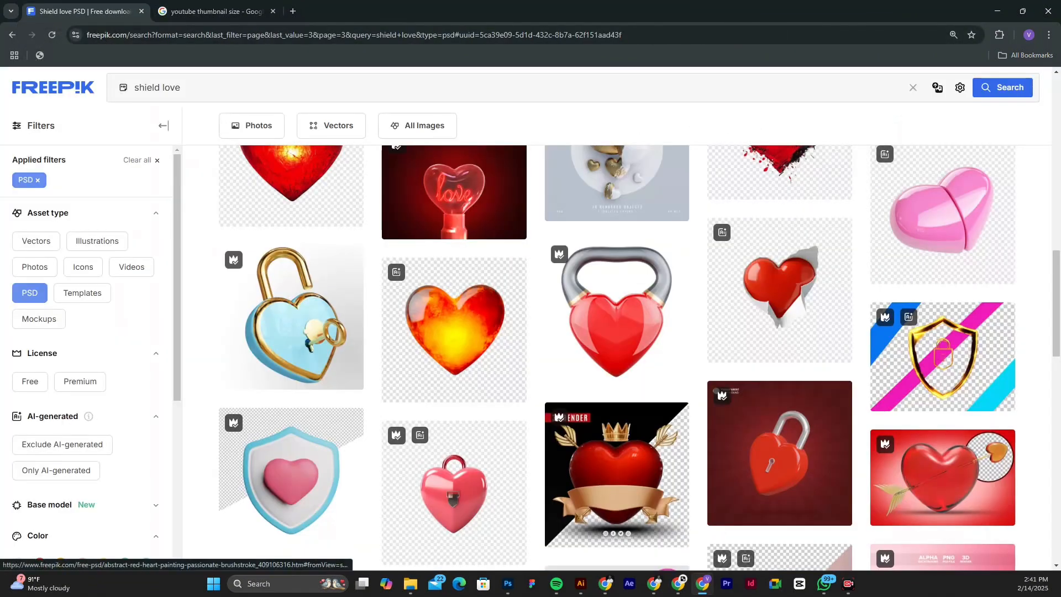
{"action": "triple_click", "coordinate": [172, 88]}
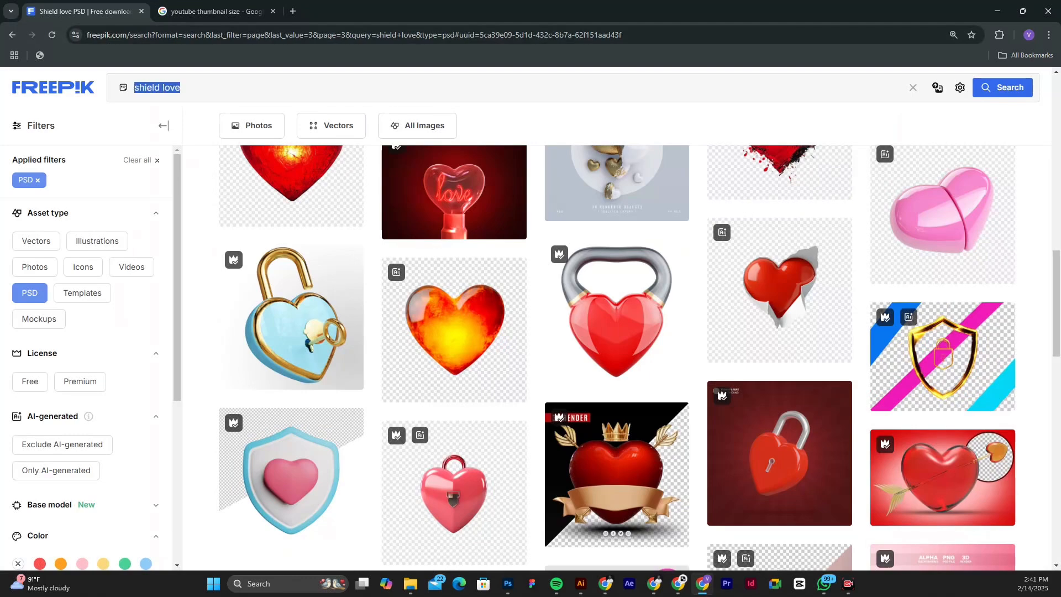
{"action": "type", "text": "love f"}
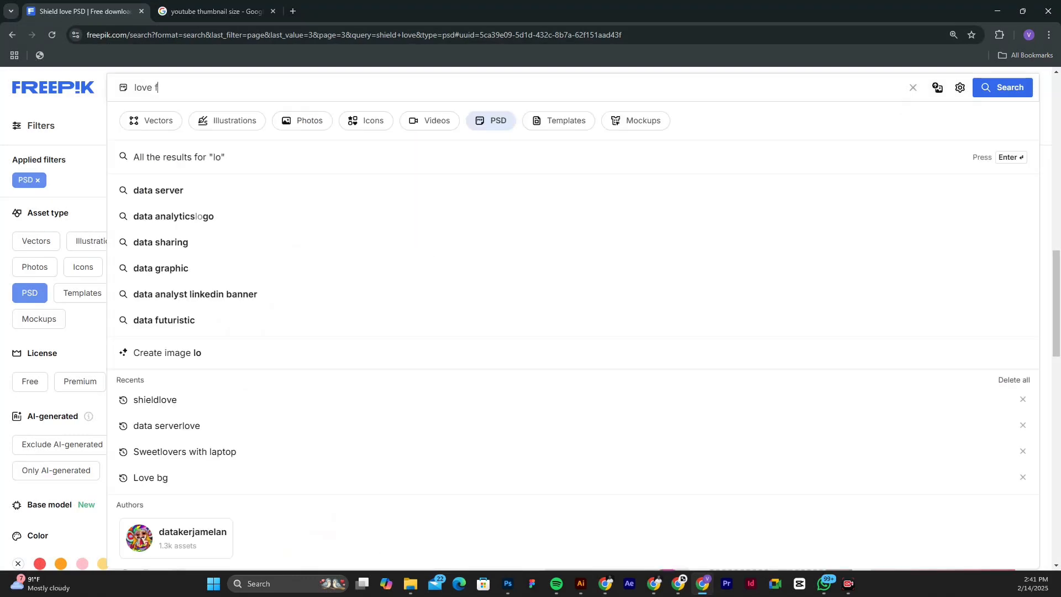
{"action": "type", "text": "ailure"}
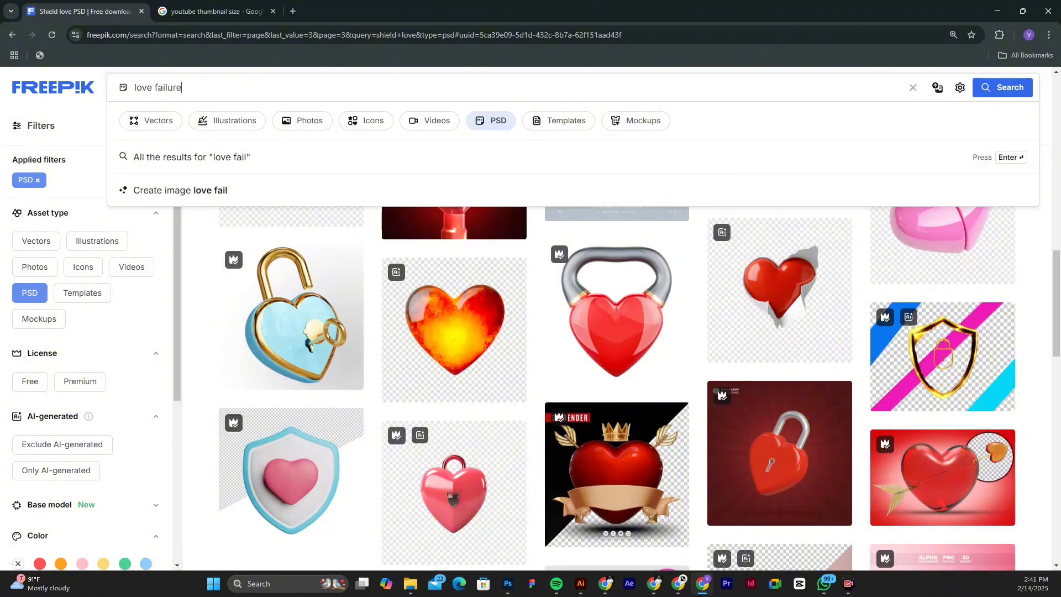
{"action": "key", "text": "Return"}
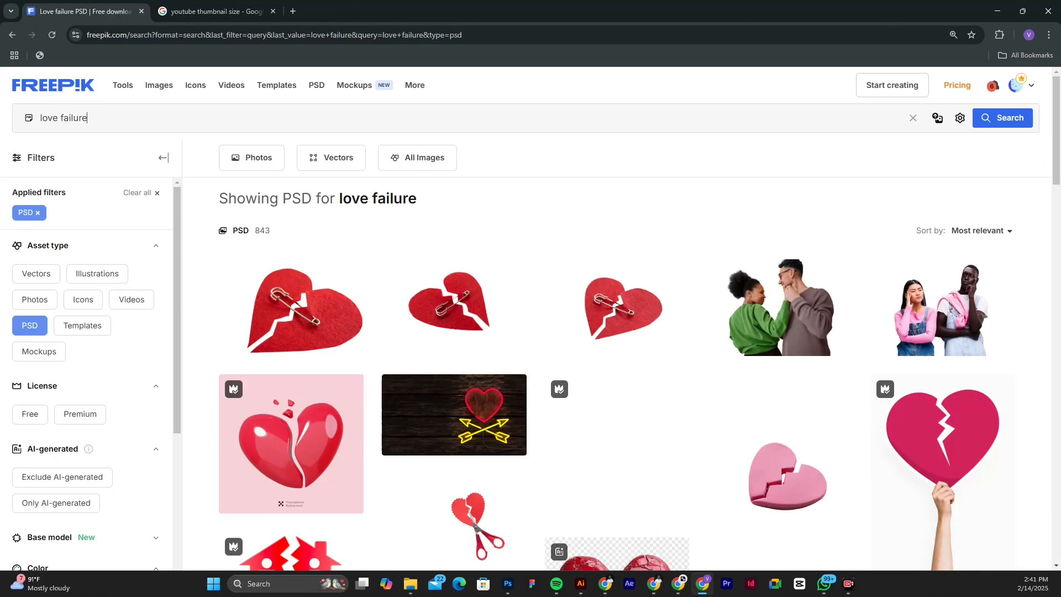
{"action": "scroll", "coordinate": [453, 251], "scroll_direction": "down", "scroll_amount": 1}
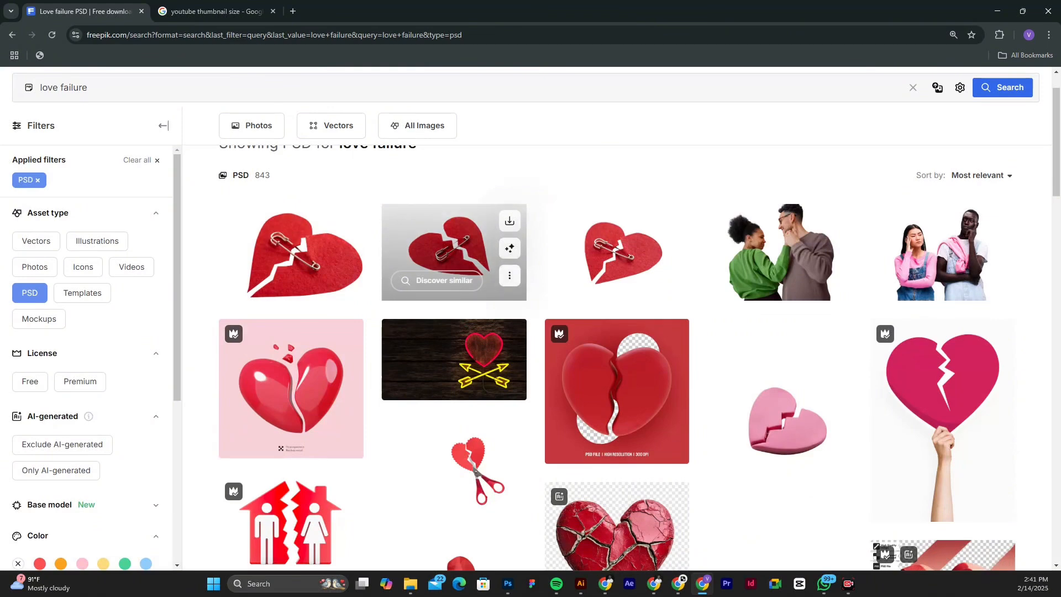
{"action": "left_click", "coordinate": [453, 252]}
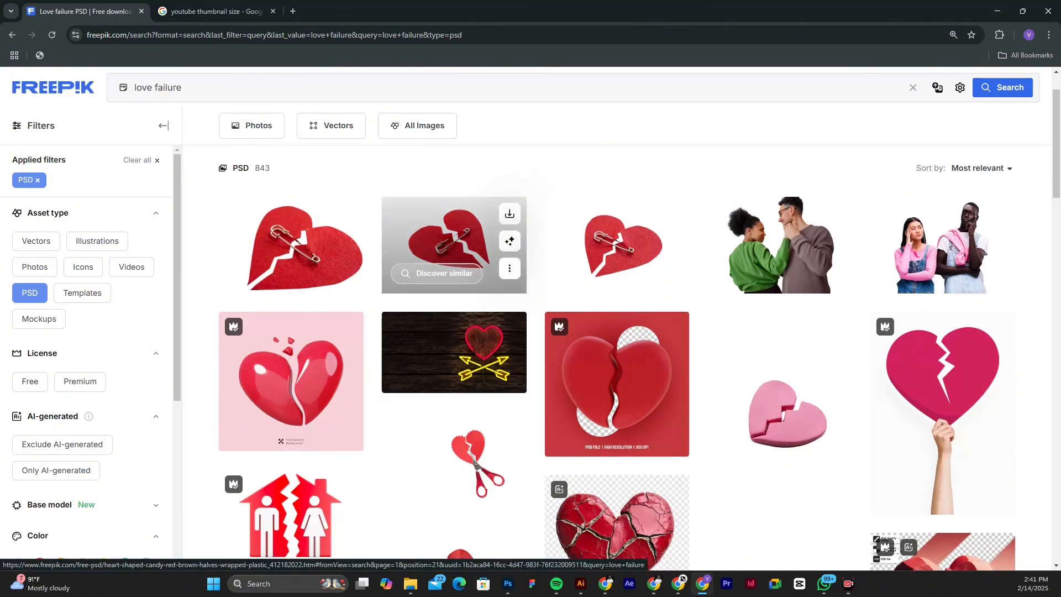
{"action": "scroll", "coordinate": [453, 251], "scroll_direction": "down", "scroll_amount": 10}
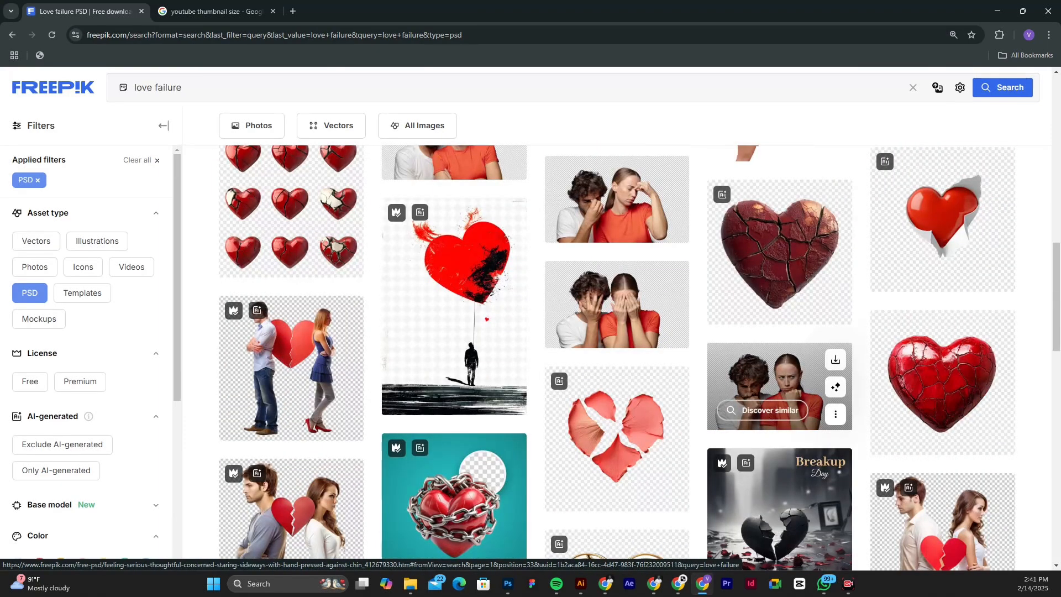
{"action": "scroll", "coordinate": [768, 411], "scroll_direction": "down", "scroll_amount": 6}
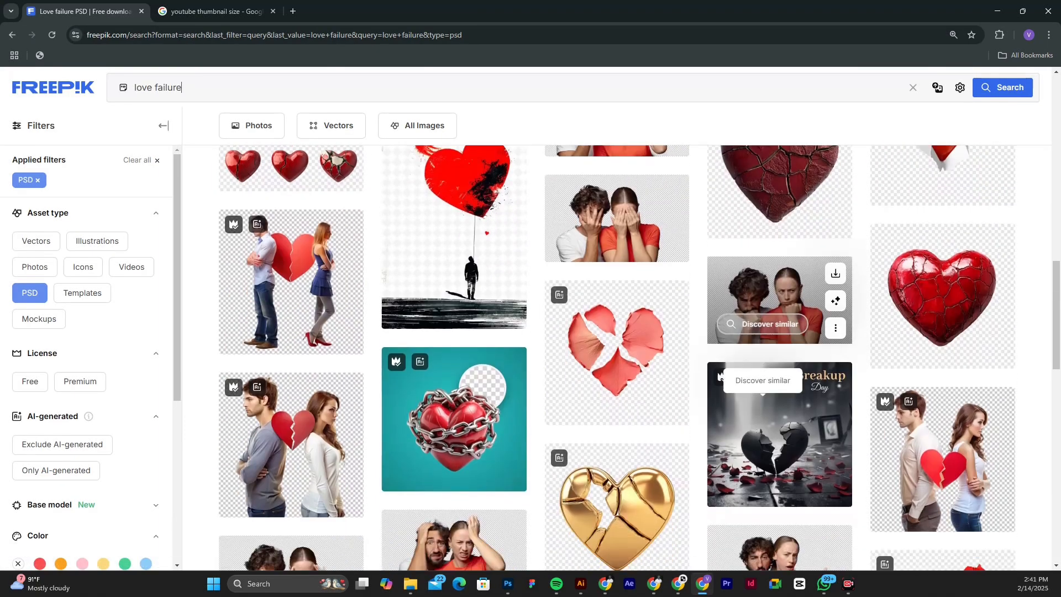
Step: Look through the remaining "love failure" PSD images on this page and open page 2 of the results
{"action": "scroll", "coordinate": [768, 411], "scroll_direction": "down", "scroll_amount": 2}
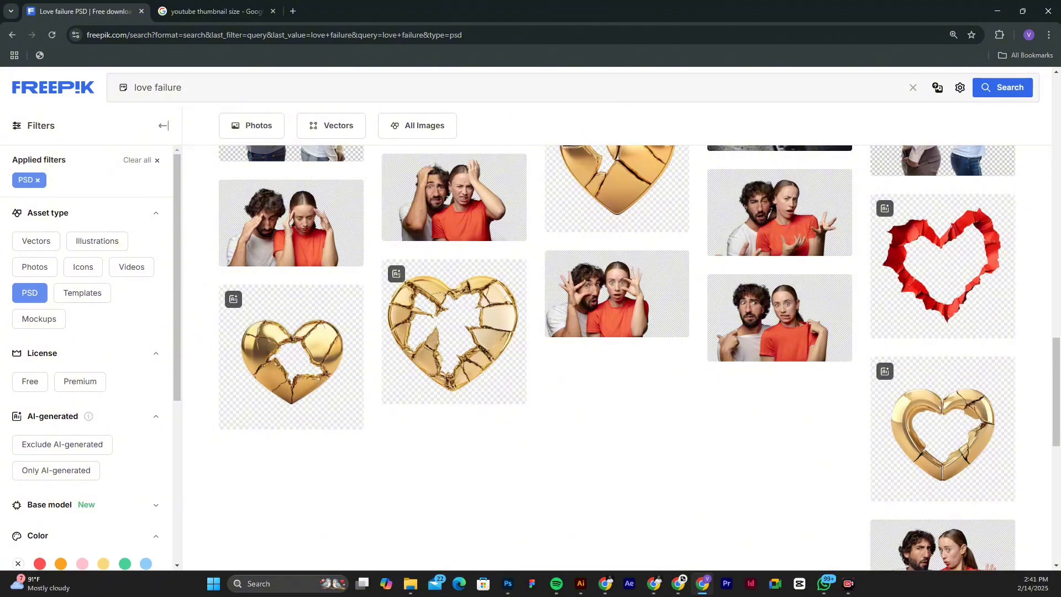
{"action": "scroll", "coordinate": [616, 357], "scroll_direction": "down", "scroll_amount": 3}
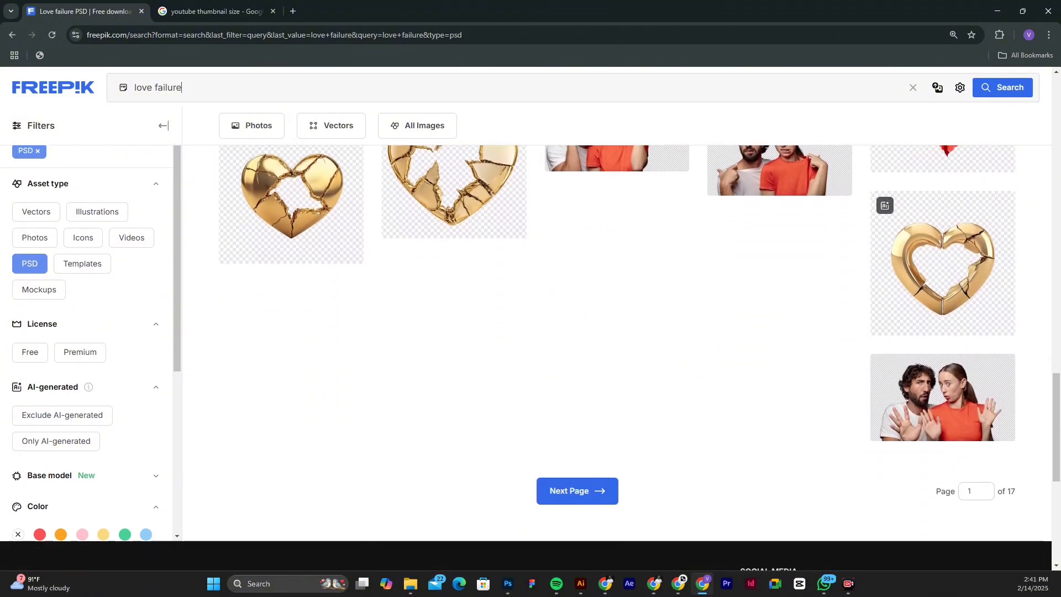
{"action": "left_click", "coordinate": [577, 491]}
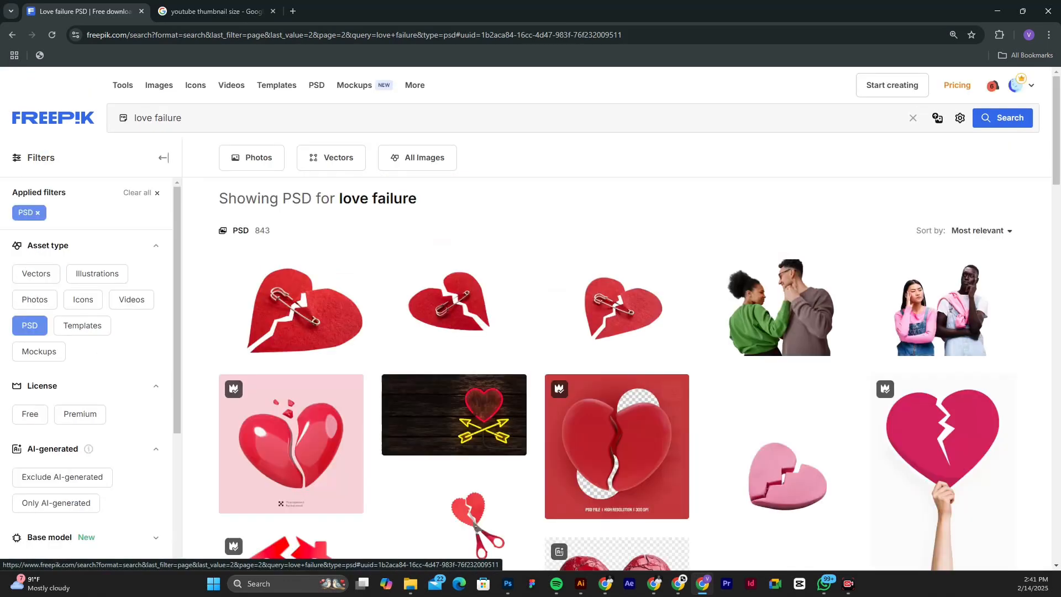
Step: Examine the broken-heart and couple artwork on page 2 of the "love failure" PSD results for usable thumbnail assets
{"action": "scroll", "coordinate": [596, 475], "scroll_direction": "down", "scroll_amount": 1}
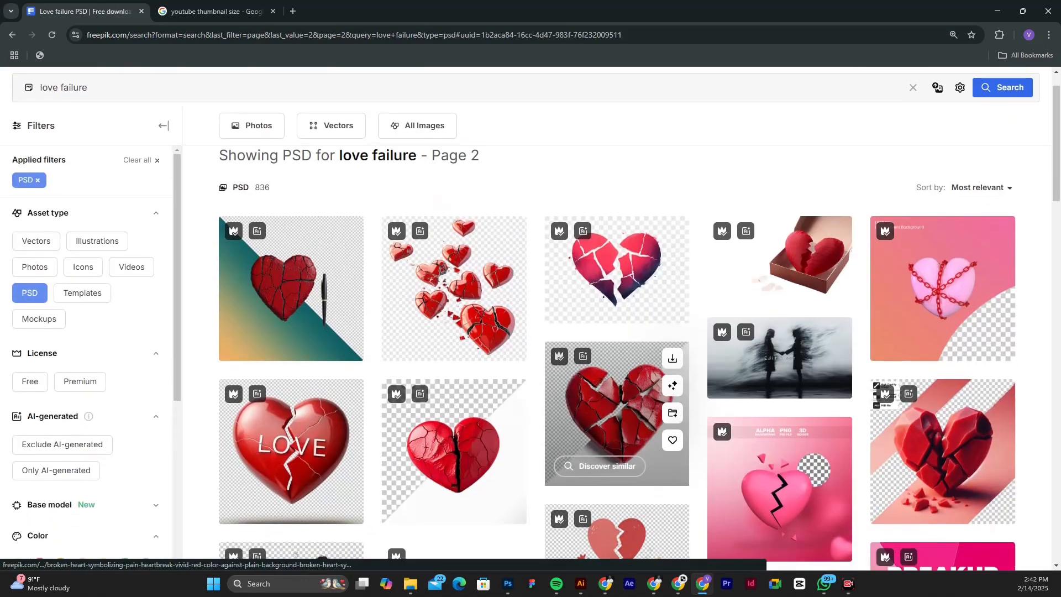
{"action": "scroll", "coordinate": [613, 431], "scroll_direction": "down", "scroll_amount": 2}
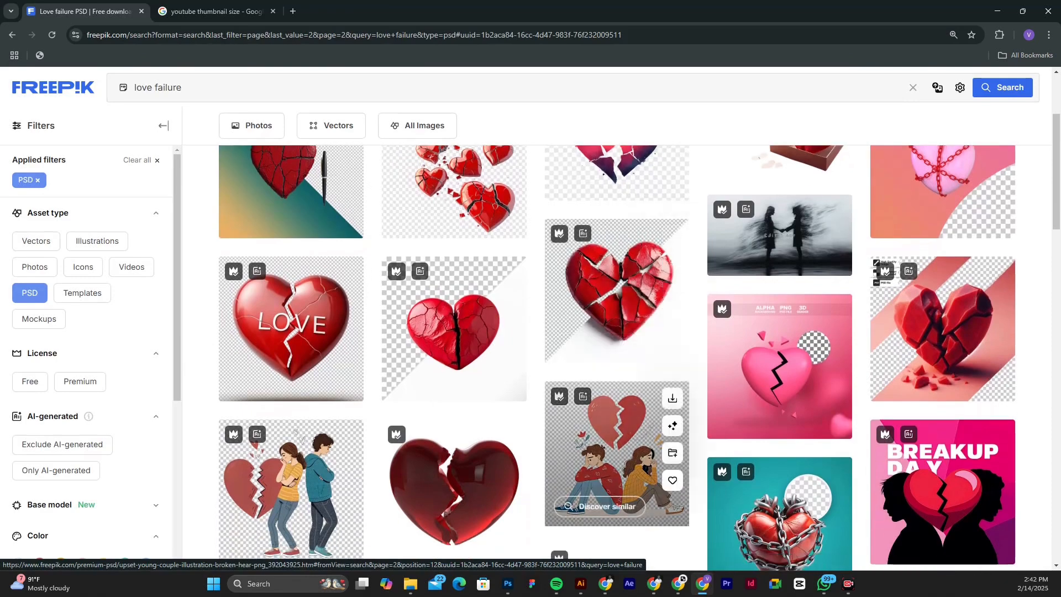
{"action": "scroll", "coordinate": [613, 398], "scroll_direction": "down", "scroll_amount": 2}
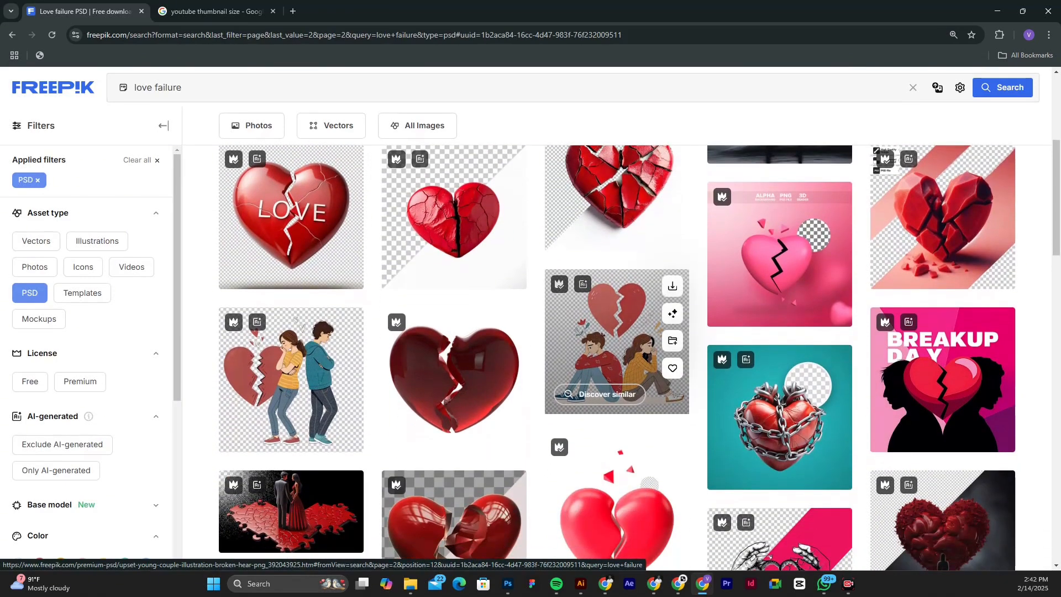
{"action": "scroll", "coordinate": [613, 342], "scroll_direction": "down", "scroll_amount": 1}
{"action": "scroll", "coordinate": [614, 332], "scroll_direction": "down", "scroll_amount": 1}
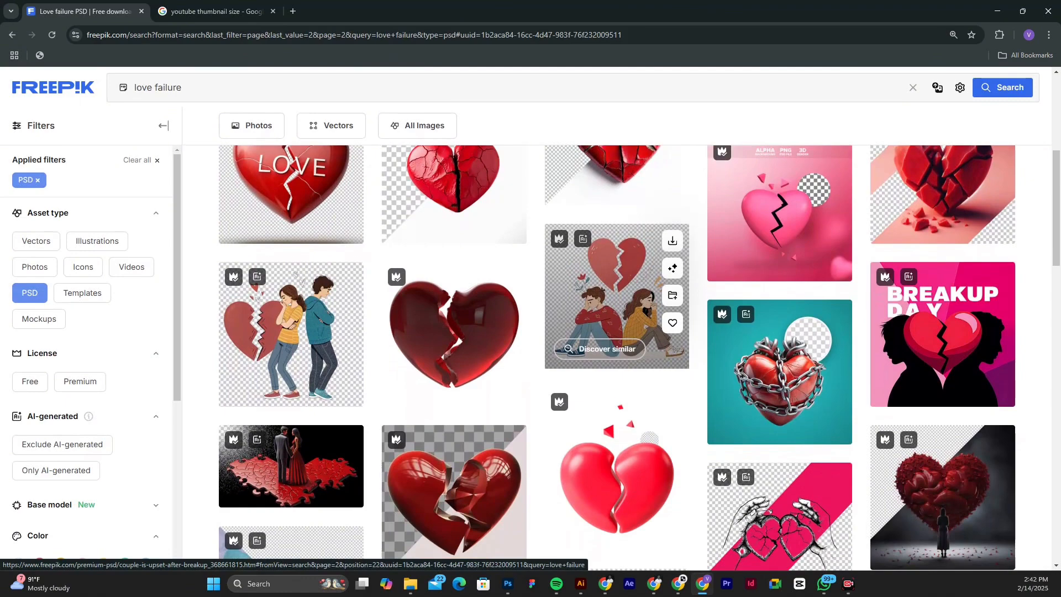
{"action": "scroll", "coordinate": [613, 414], "scroll_direction": "down", "scroll_amount": 3}
{"action": "scroll", "coordinate": [613, 414], "scroll_direction": "down", "scroll_amount": 2}
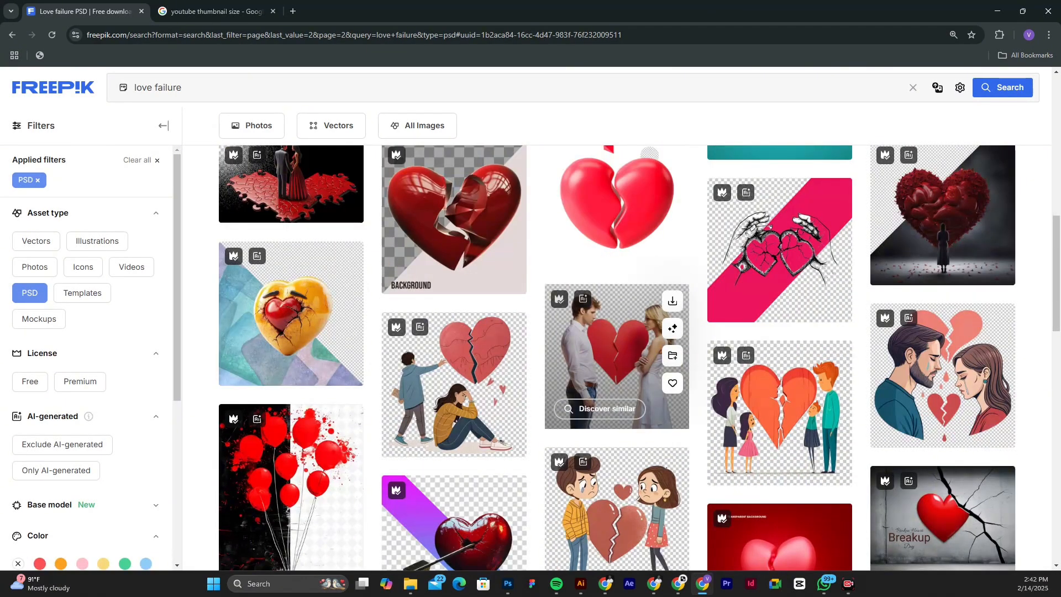
{"action": "scroll", "coordinate": [614, 414], "scroll_direction": "down", "scroll_amount": 1}
{"action": "scroll", "coordinate": [613, 414], "scroll_direction": "down", "scroll_amount": 3}
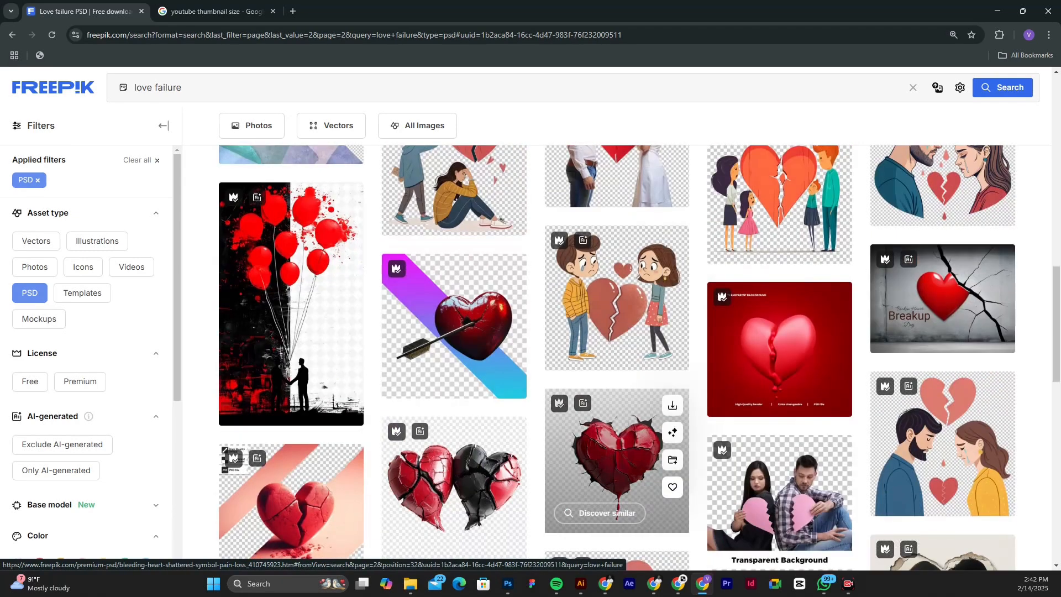
{"action": "scroll", "coordinate": [613, 415], "scroll_direction": "down", "scroll_amount": 2}
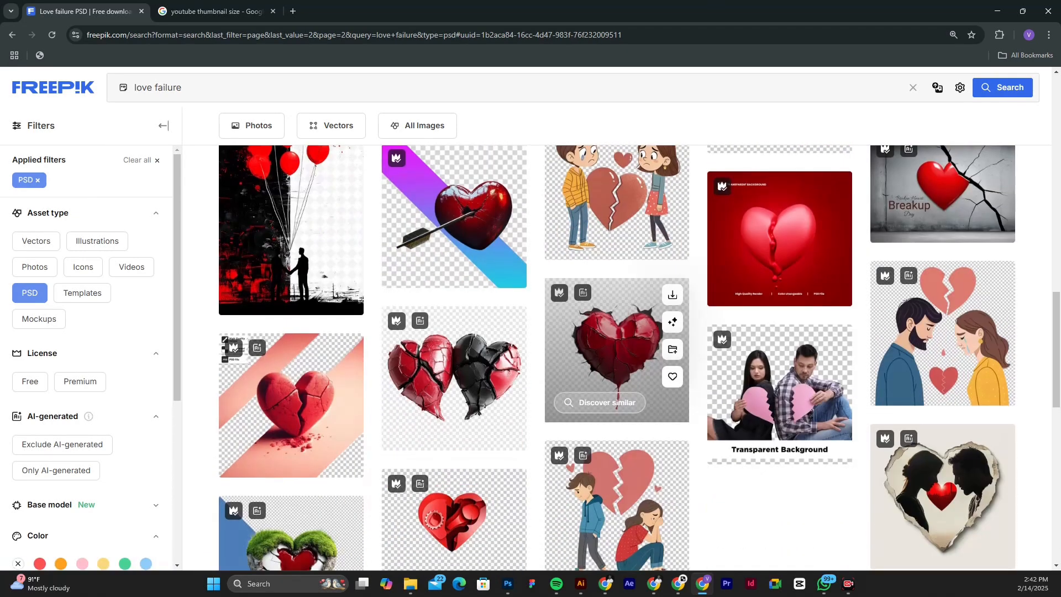
{"action": "scroll", "coordinate": [613, 415], "scroll_direction": "down", "scroll_amount": 4}
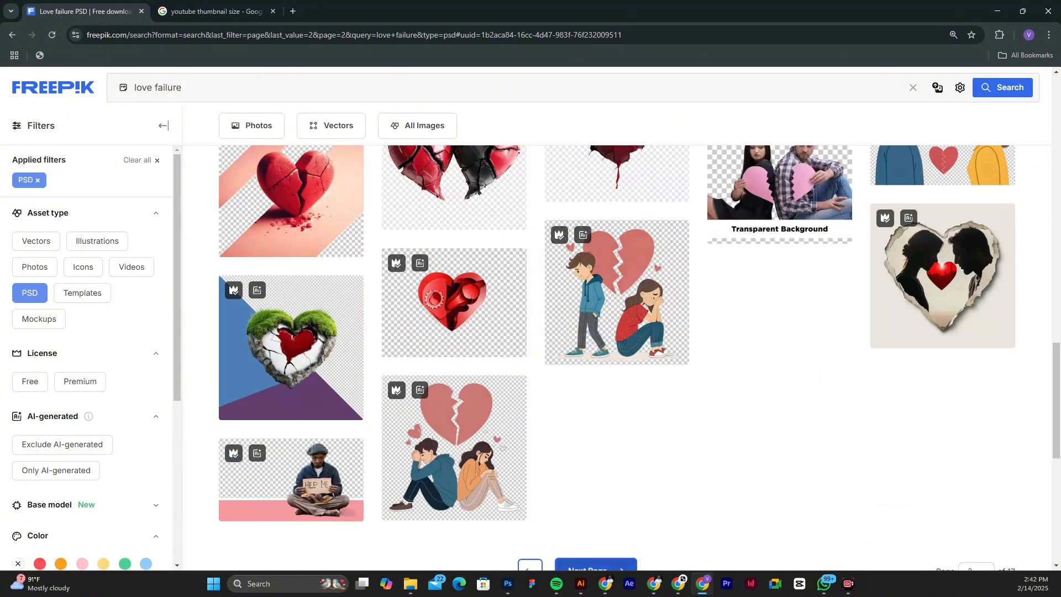
{"action": "scroll", "coordinate": [613, 415], "scroll_direction": "down", "scroll_amount": 1}
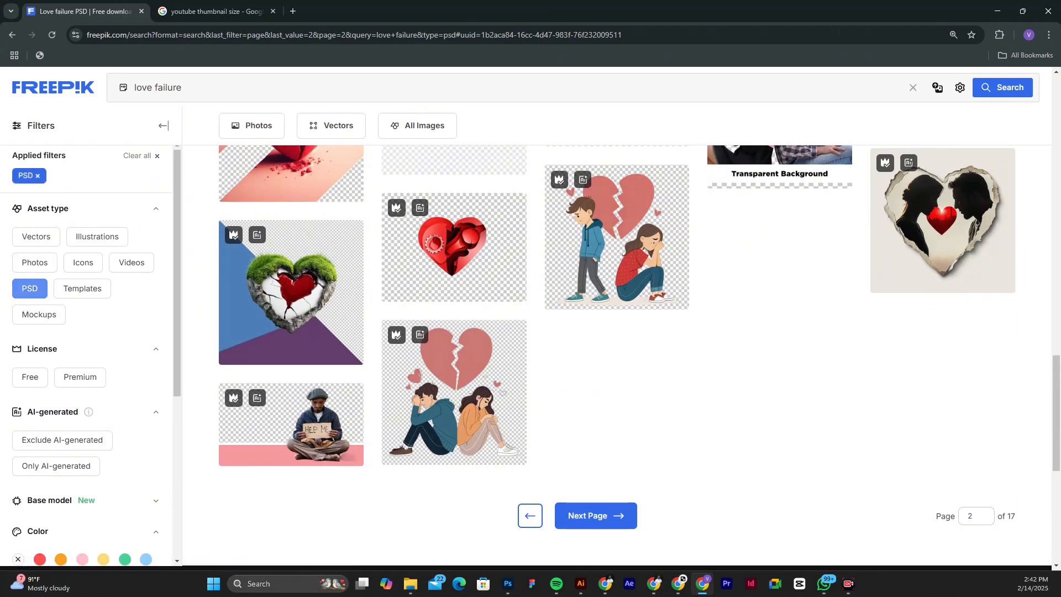
Step: Remove the PSD filter from the "love failure" search and examine the photos and illustrations of all asset types
{"action": "left_click", "coordinate": [29, 289]}
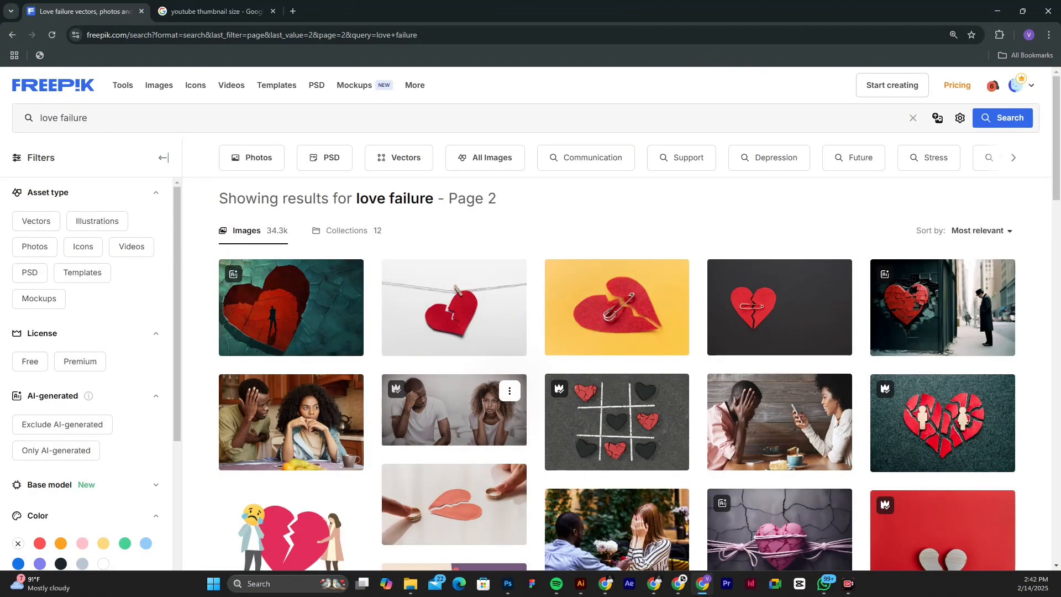
{"action": "scroll", "coordinate": [617, 359], "scroll_direction": "down", "scroll_amount": 3}
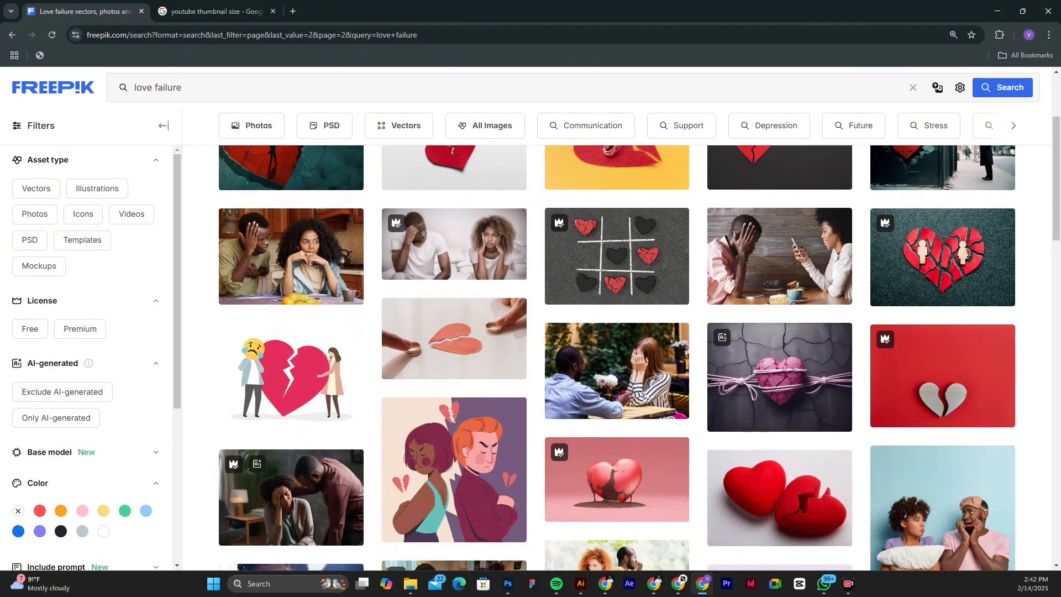
{"action": "scroll", "coordinate": [454, 332], "scroll_direction": "down", "scroll_amount": 2}
{"action": "scroll", "coordinate": [454, 332], "scroll_direction": "down", "scroll_amount": 1}
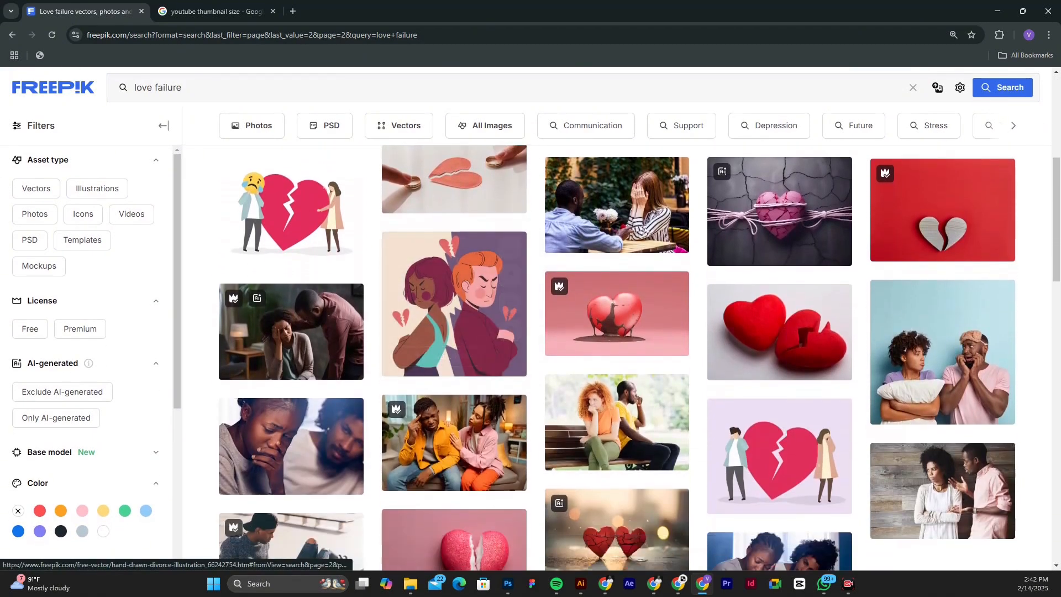
{"action": "scroll", "coordinate": [454, 310], "scroll_direction": "down", "scroll_amount": 7}
{"action": "scroll", "coordinate": [454, 309], "scroll_direction": "down", "scroll_amount": 2}
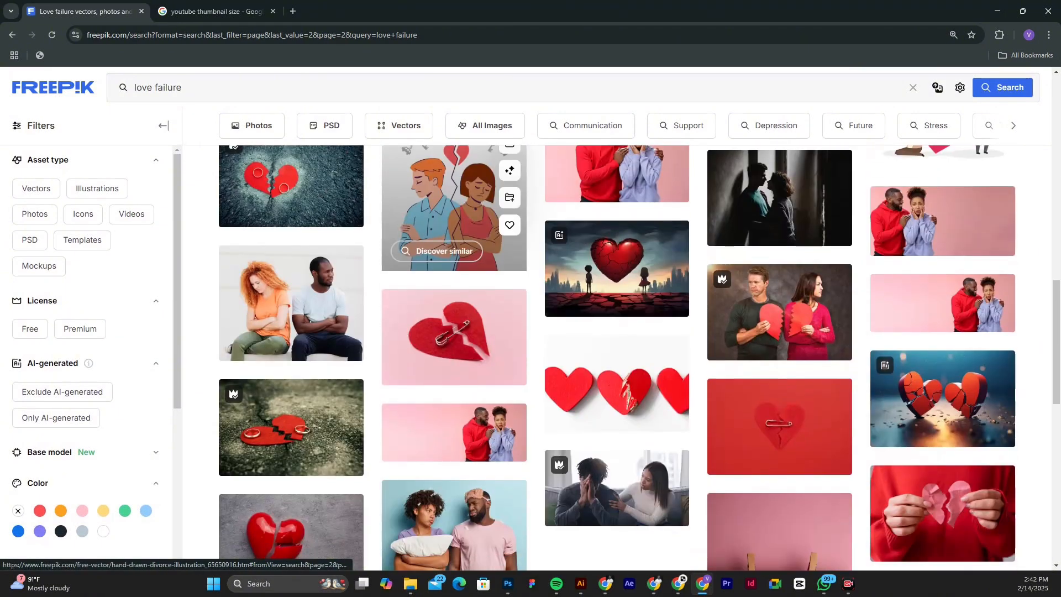
{"action": "scroll", "coordinate": [454, 332], "scroll_direction": "down", "scroll_amount": 1}
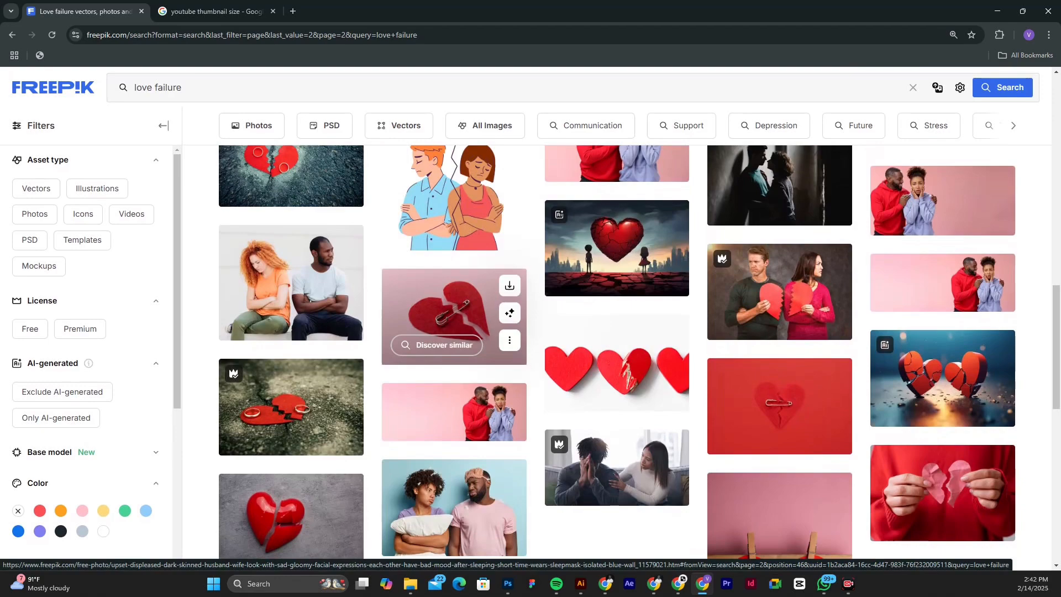
{"action": "scroll", "coordinate": [454, 331], "scroll_direction": "down", "scroll_amount": 1}
{"action": "scroll", "coordinate": [454, 331], "scroll_direction": "down", "scroll_amount": 1}
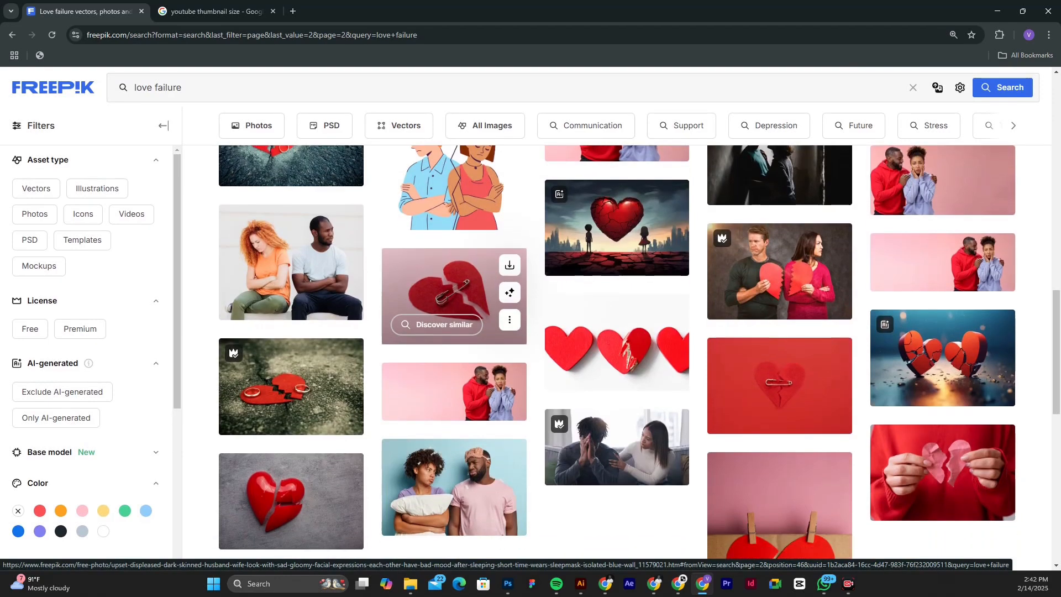
{"action": "scroll", "coordinate": [454, 293], "scroll_direction": "down", "scroll_amount": 3}
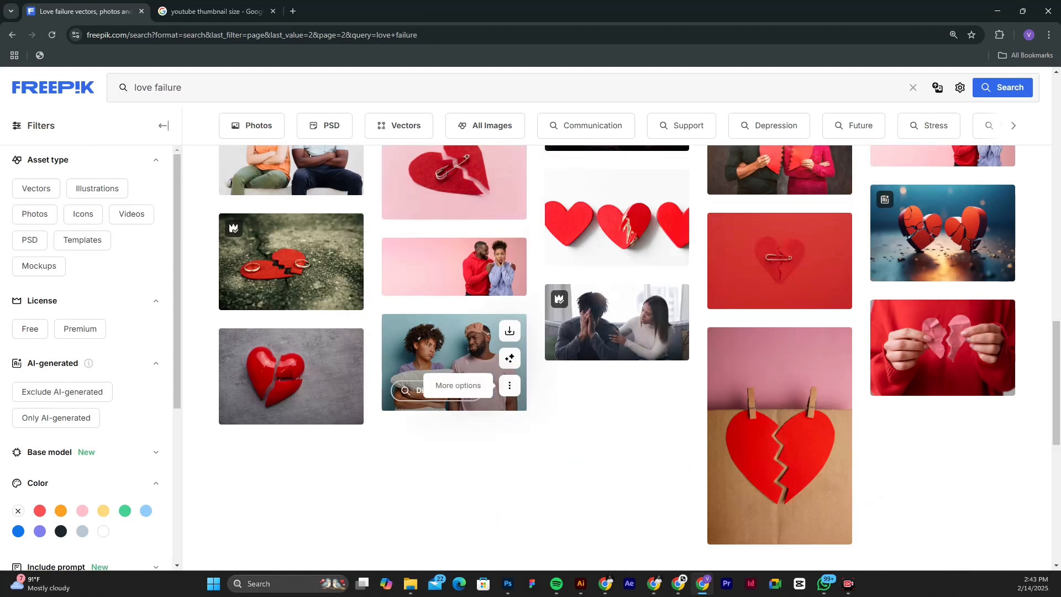
{"action": "scroll", "coordinate": [509, 385], "scroll_direction": "down", "scroll_amount": 10}
Step: Change the Freepik search to "love building" and run it across all asset types
{"action": "double_click", "coordinate": [167, 88]}
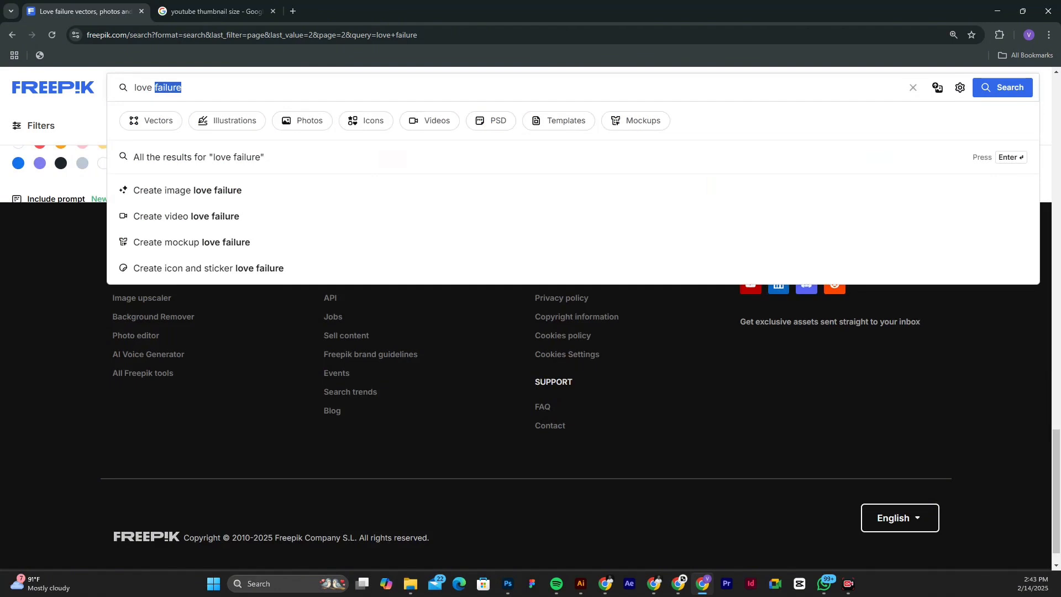
{"action": "type", "text": "building"}
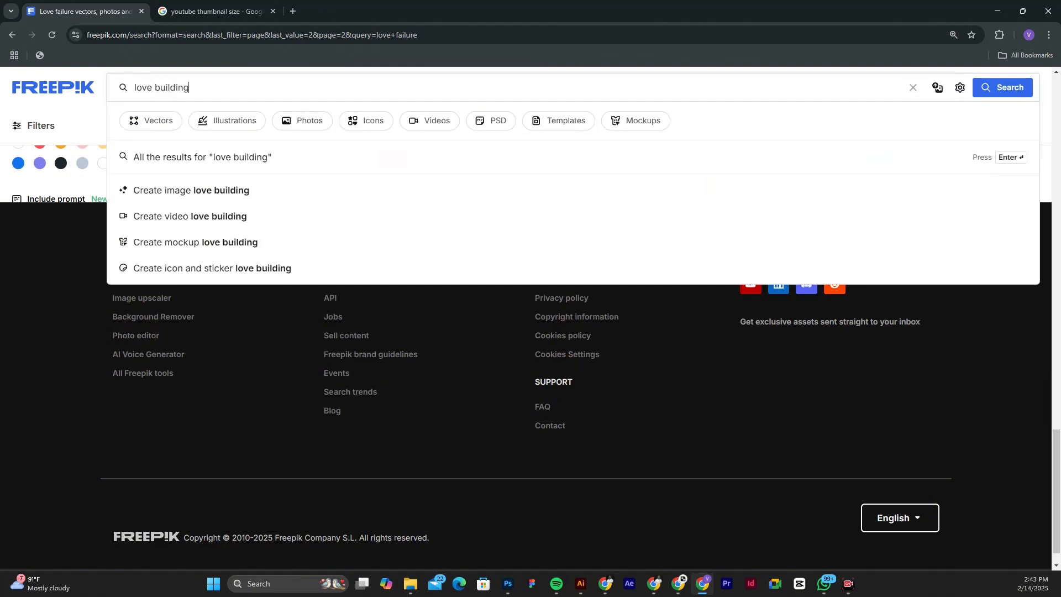
{"action": "key", "text": "Return"}
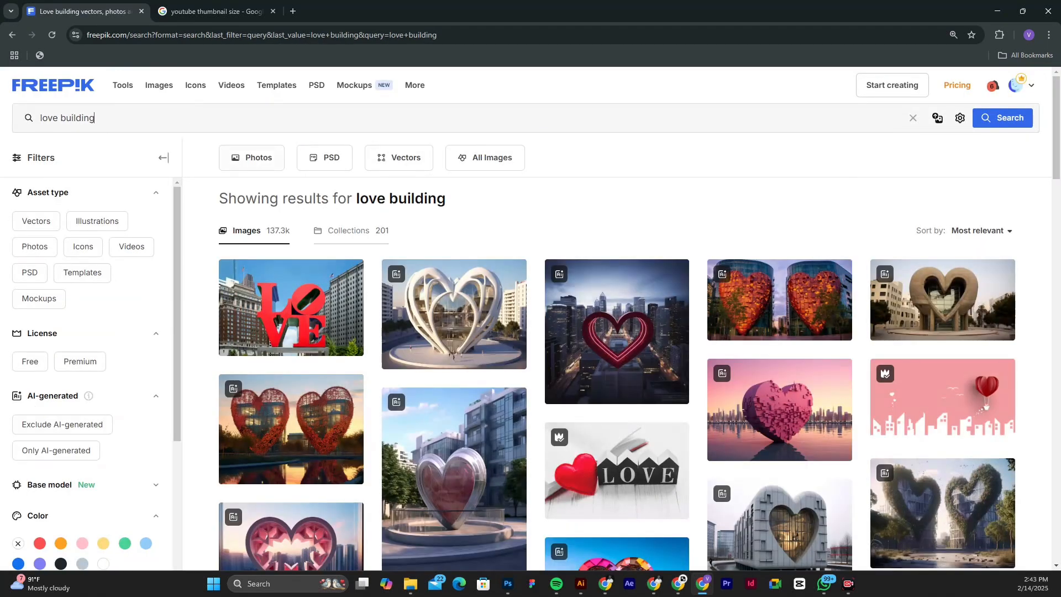
Step: Examine the heart-shaped building and cityscape images on the first page of results for a thumbnail background
{"action": "scroll", "coordinate": [617, 331], "scroll_direction": "down", "scroll_amount": 8}
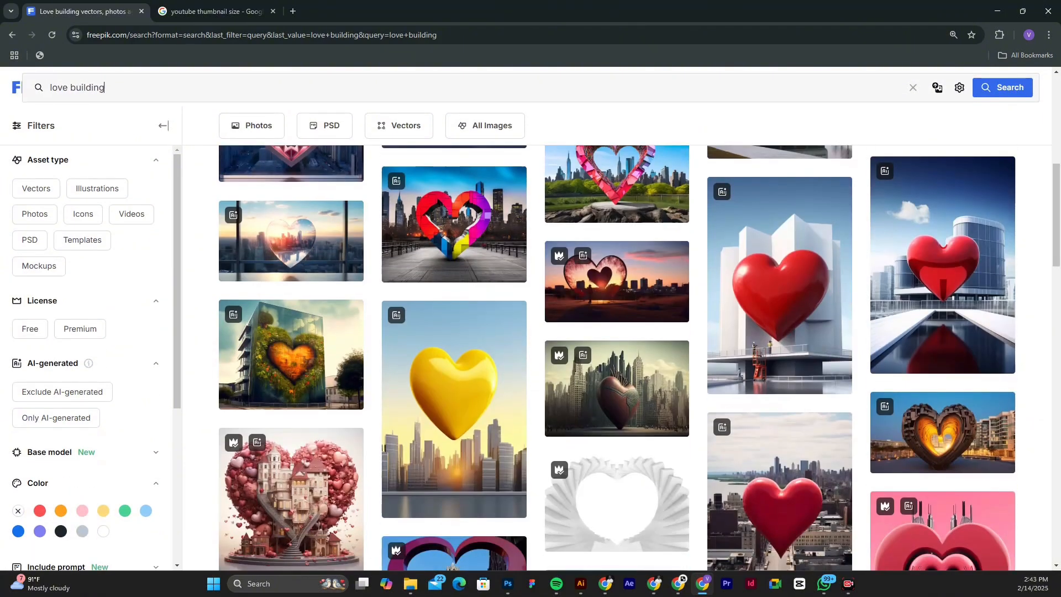
{"action": "scroll", "coordinate": [617, 332], "scroll_direction": "down", "scroll_amount": 1}
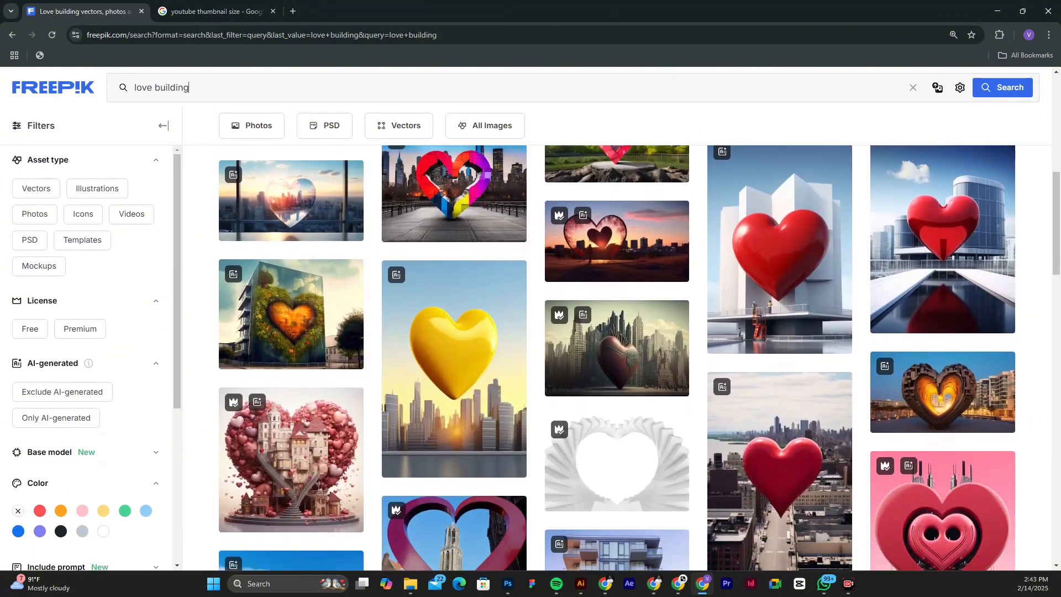
{"action": "scroll", "coordinate": [617, 332], "scroll_direction": "down", "scroll_amount": 1}
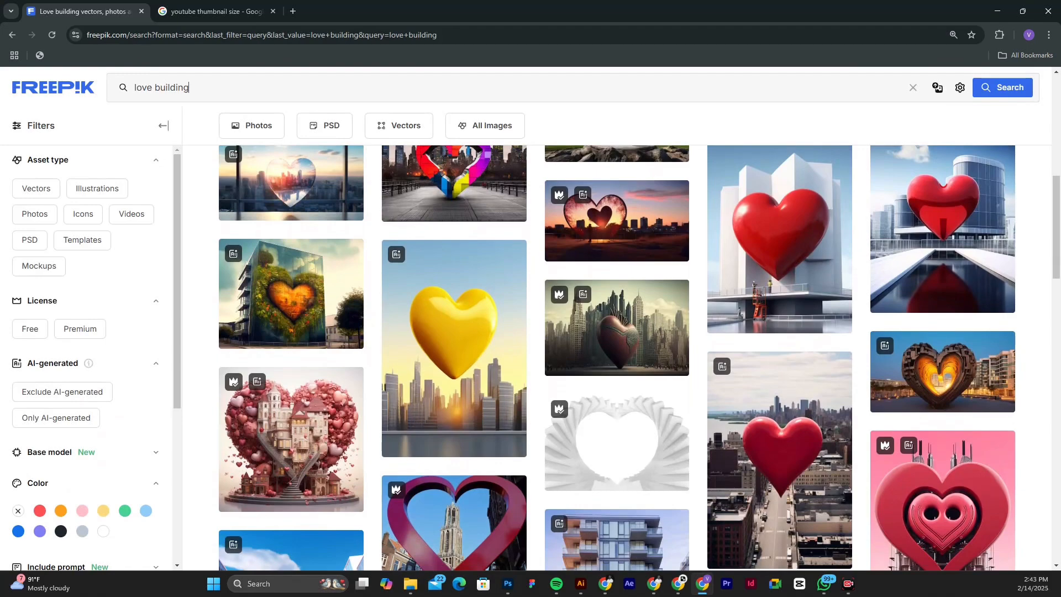
{"action": "scroll", "coordinate": [616, 332], "scroll_direction": "down", "scroll_amount": 3}
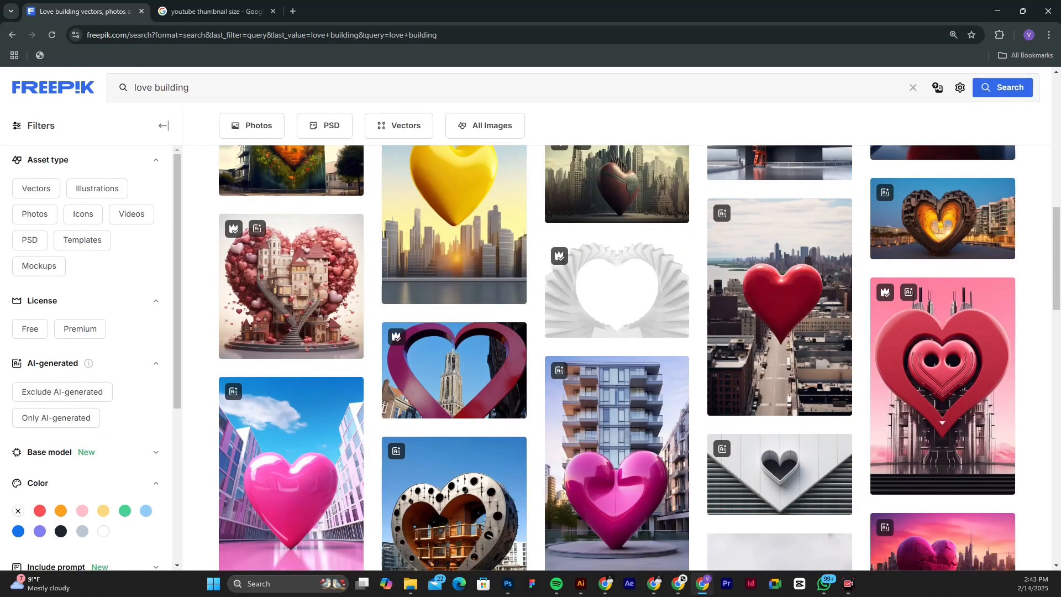
{"action": "scroll", "coordinate": [616, 332], "scroll_direction": "down", "scroll_amount": 6}
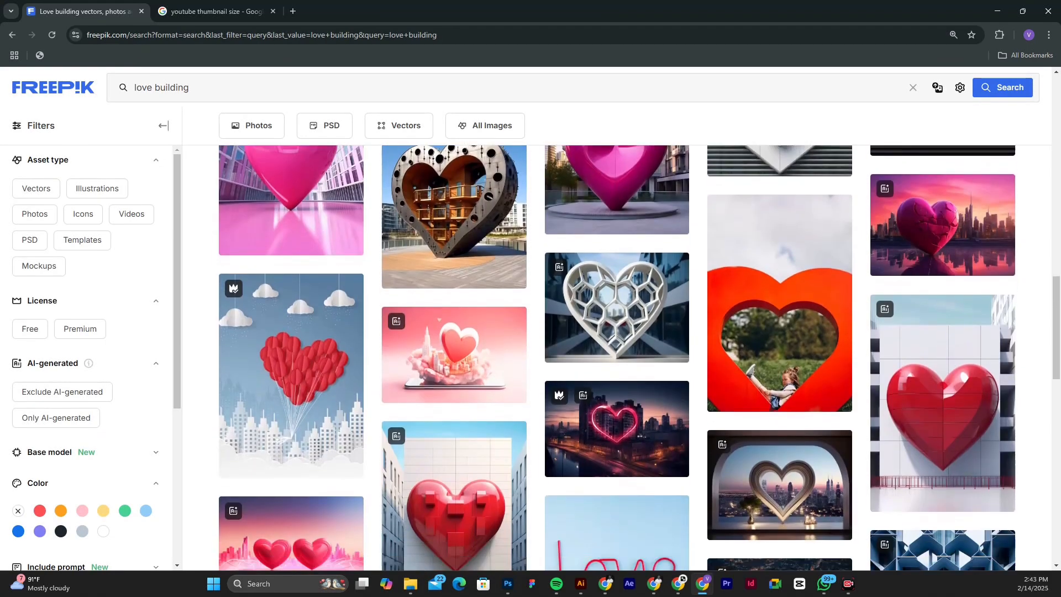
{"action": "scroll", "coordinate": [616, 332], "scroll_direction": "down", "scroll_amount": 5}
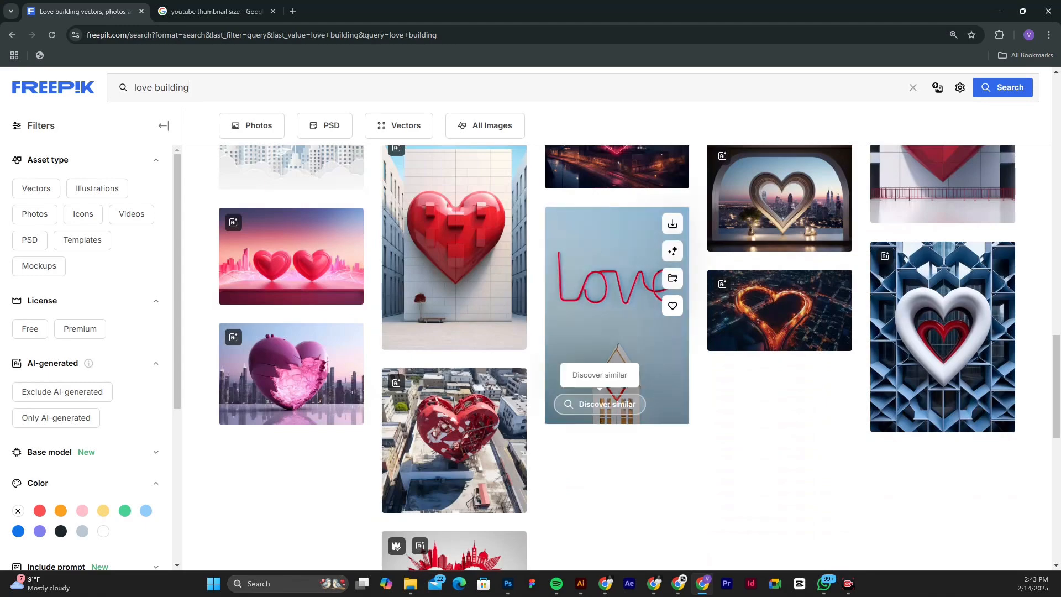
{"action": "scroll", "coordinate": [616, 331], "scroll_direction": "down", "scroll_amount": 3}
{"action": "scroll", "coordinate": [616, 331], "scroll_direction": "down", "scroll_amount": 2}
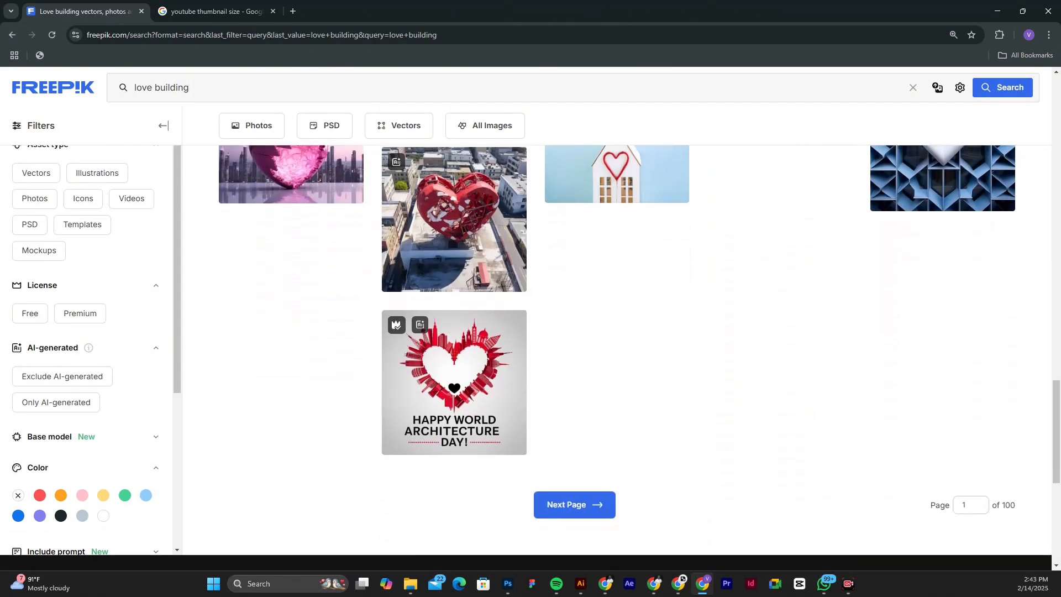
Step: Open page 2 of the "love building" results and examine its heart and city images for a suitable background
{"action": "left_click", "coordinate": [575, 505]}
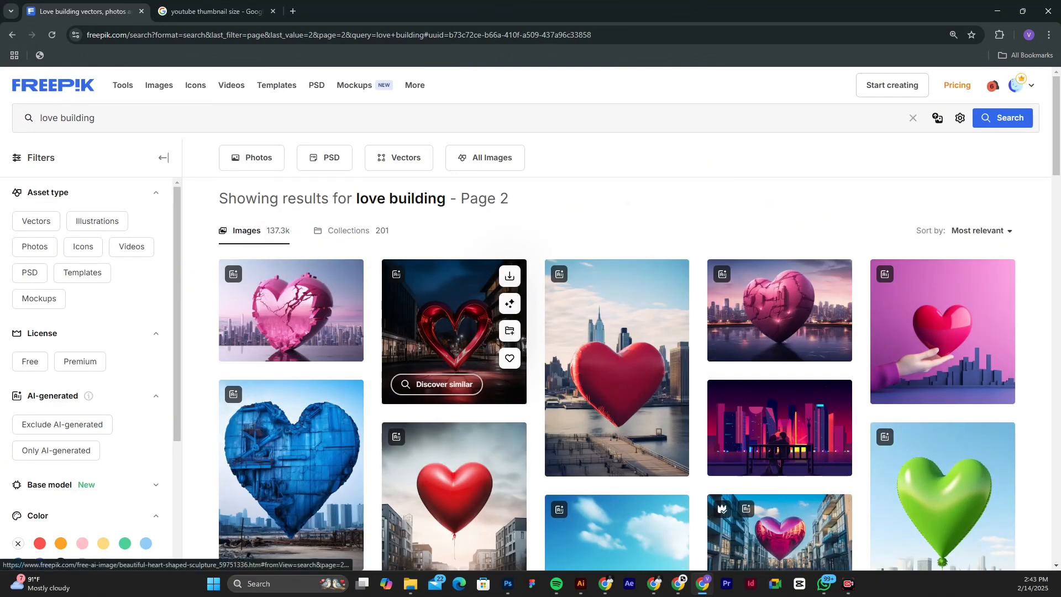
{"action": "scroll", "coordinate": [453, 387], "scroll_direction": "down", "scroll_amount": 1}
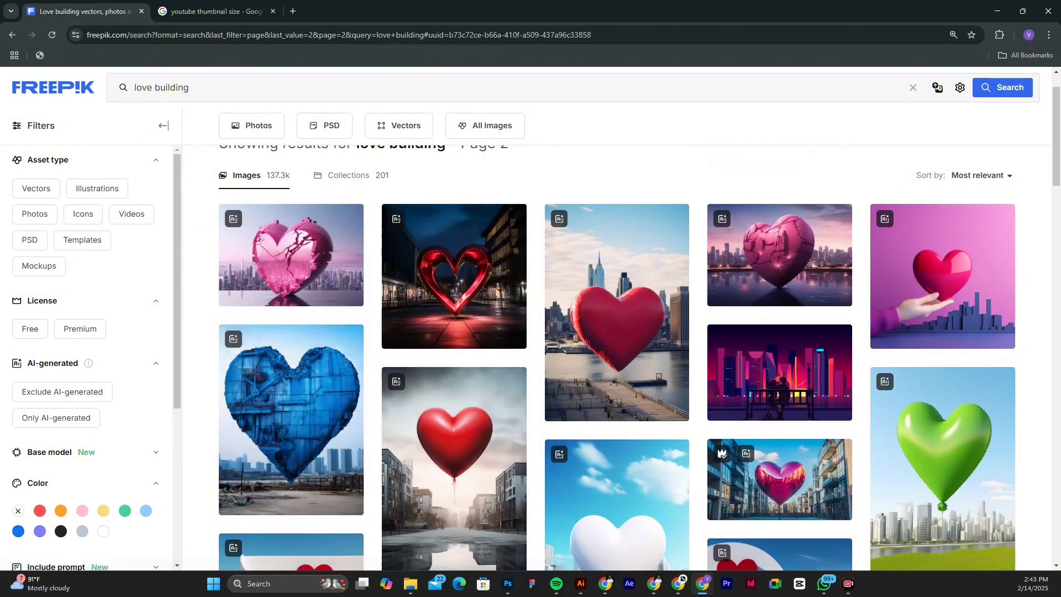
{"action": "scroll", "coordinate": [291, 420], "scroll_direction": "down", "scroll_amount": 3}
{"action": "scroll", "coordinate": [613, 359], "scroll_direction": "down", "scroll_amount": 5}
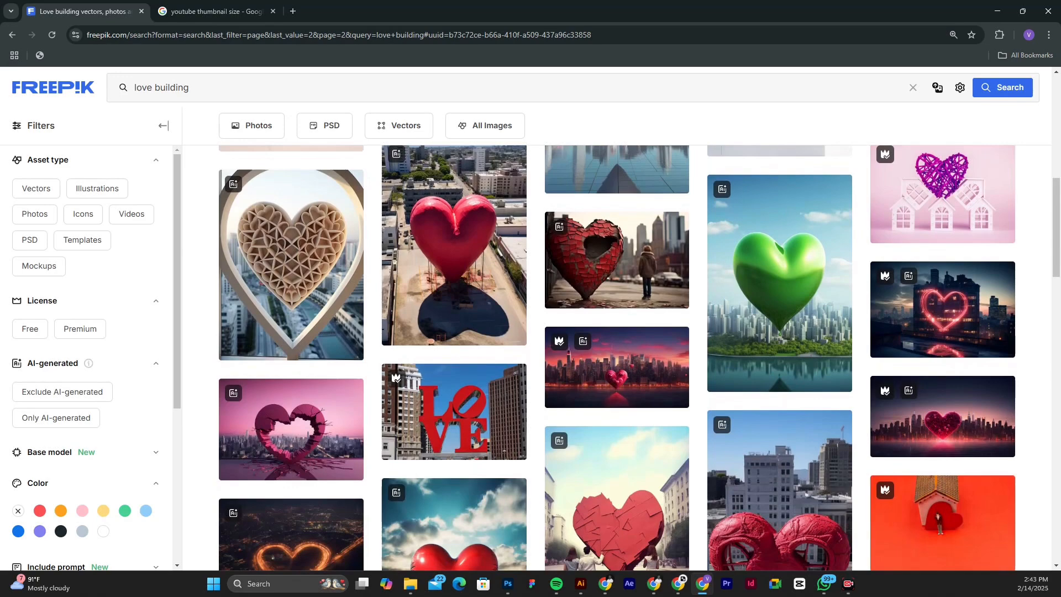
{"action": "scroll", "coordinate": [613, 359], "scroll_direction": "down", "scroll_amount": 7}
{"action": "scroll", "coordinate": [640, 357], "scroll_direction": "down", "scroll_amount": 6}
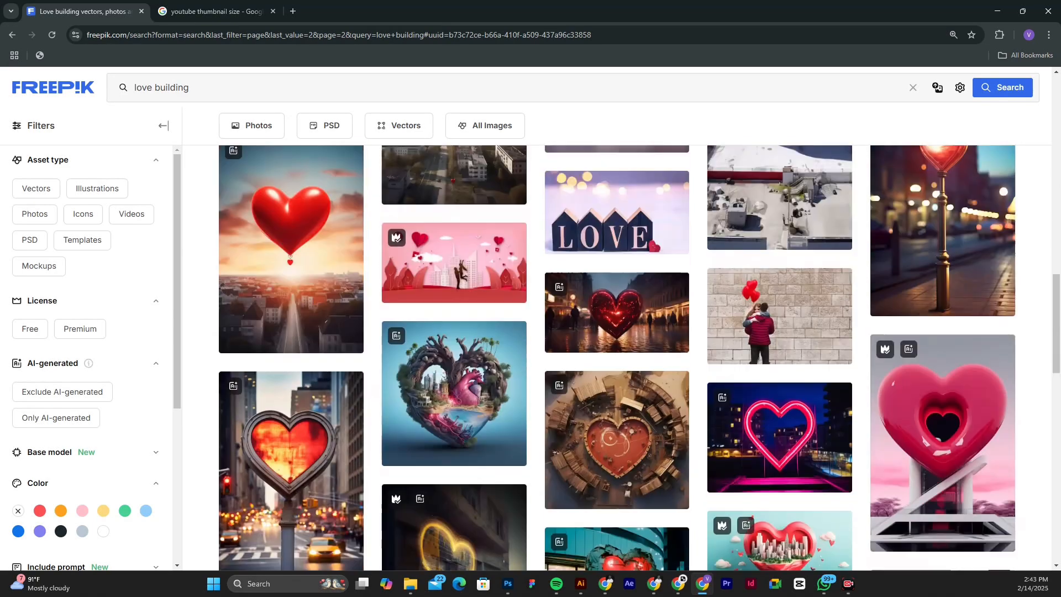
{"action": "scroll", "coordinate": [640, 356], "scroll_direction": "down", "scroll_amount": 3}
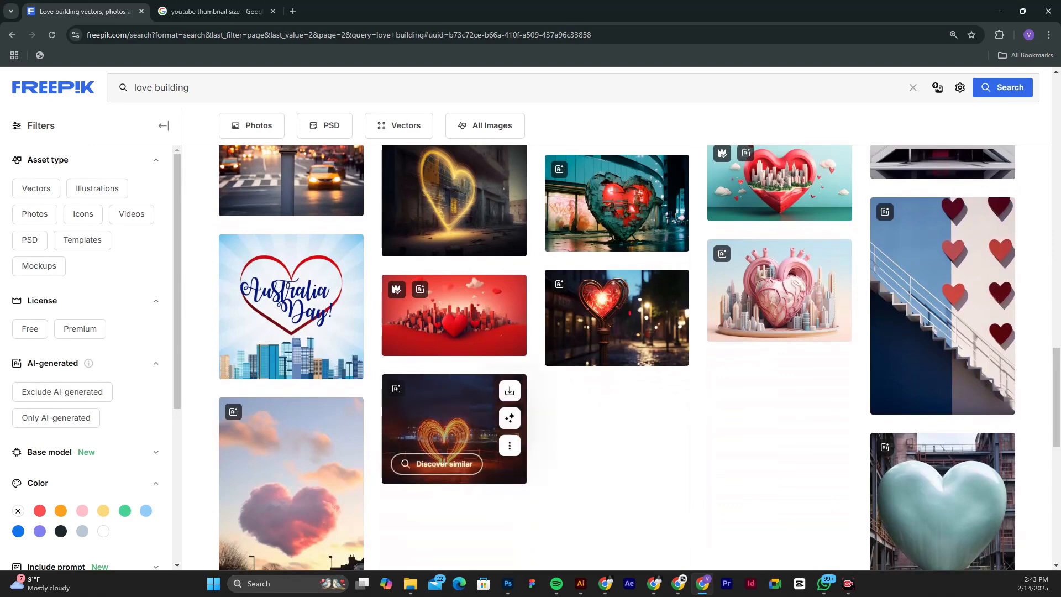
{"action": "scroll", "coordinate": [454, 428], "scroll_direction": "down", "scroll_amount": 2}
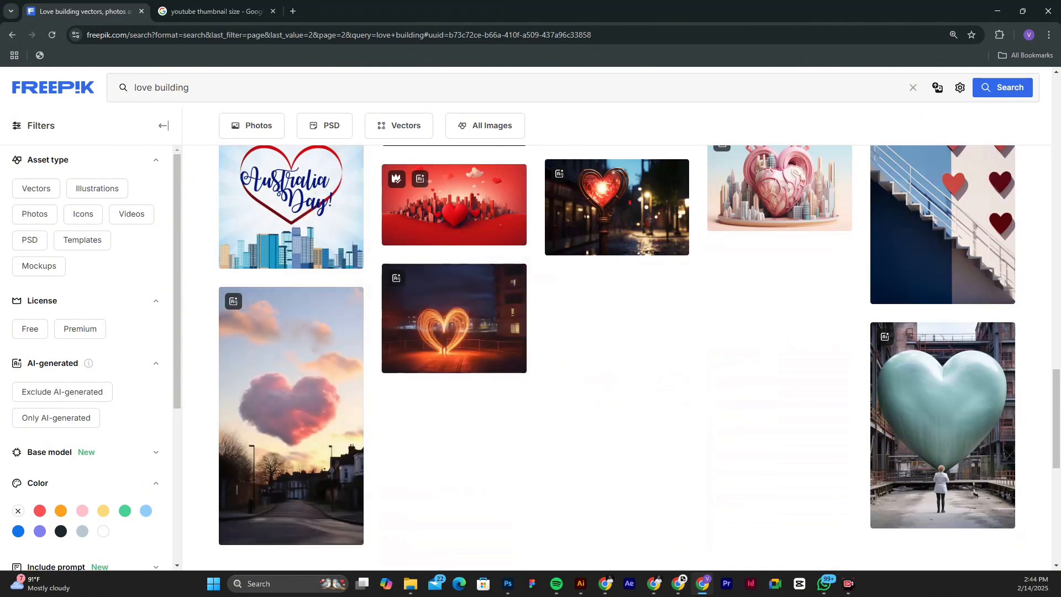
Step: Change the Freepik search to "building love" and examine the heart-shaped building images in the results
{"action": "left_click_drag", "start_coordinate": [152, 87], "coordinate": [134, 87]}
{"action": "key", "text": "BackSpace"}
{"action": "key", "text": "Delete"}
{"action": "left_click", "coordinate": [172, 87]}
{"action": "type", "text": "love"}
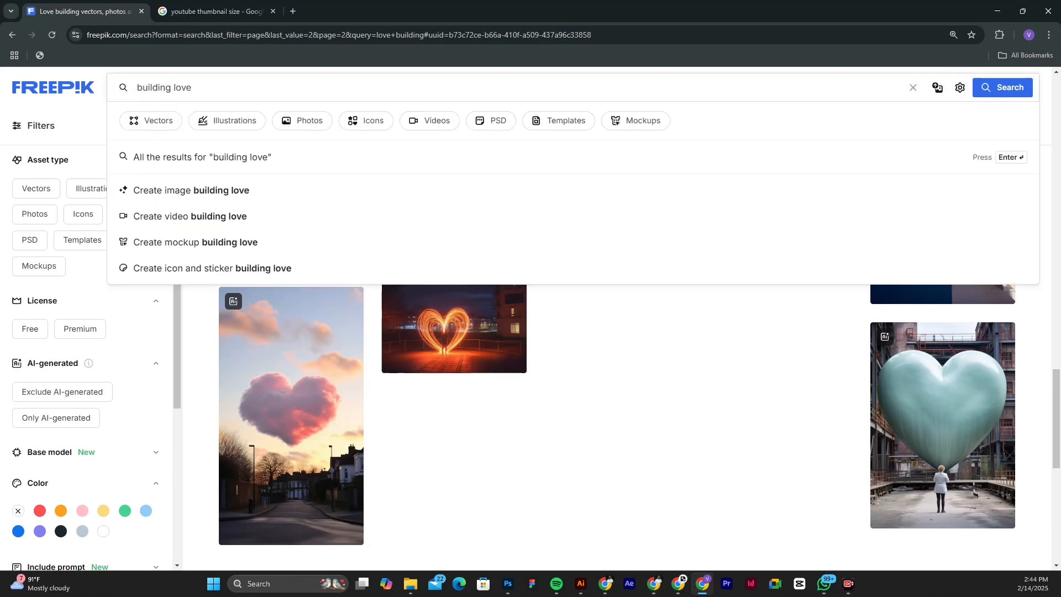
{"action": "key", "text": "Return"}
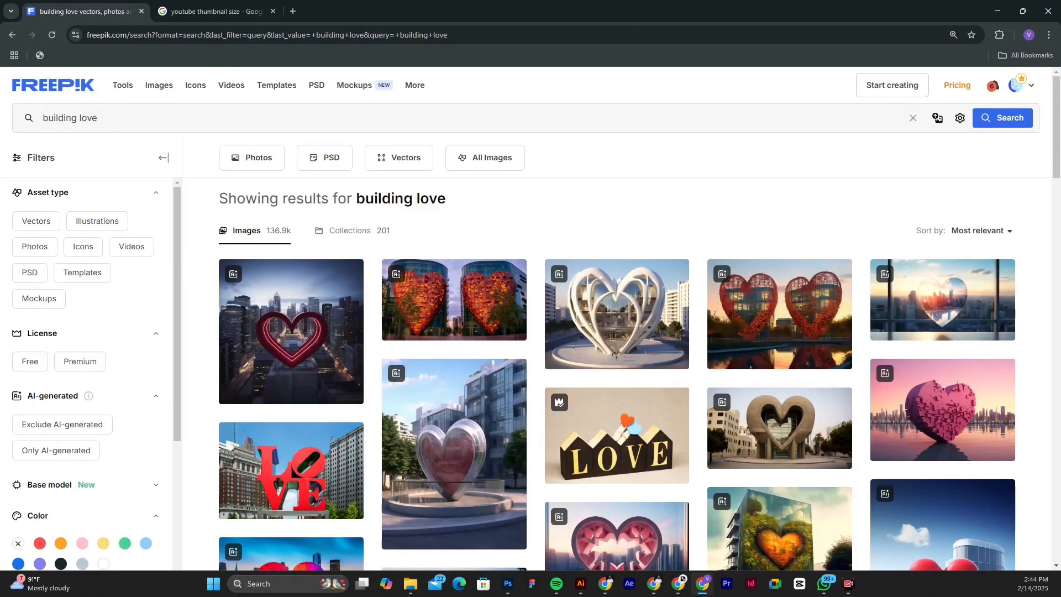
{"action": "scroll", "coordinate": [531, 320], "scroll_direction": "down", "scroll_amount": 8}
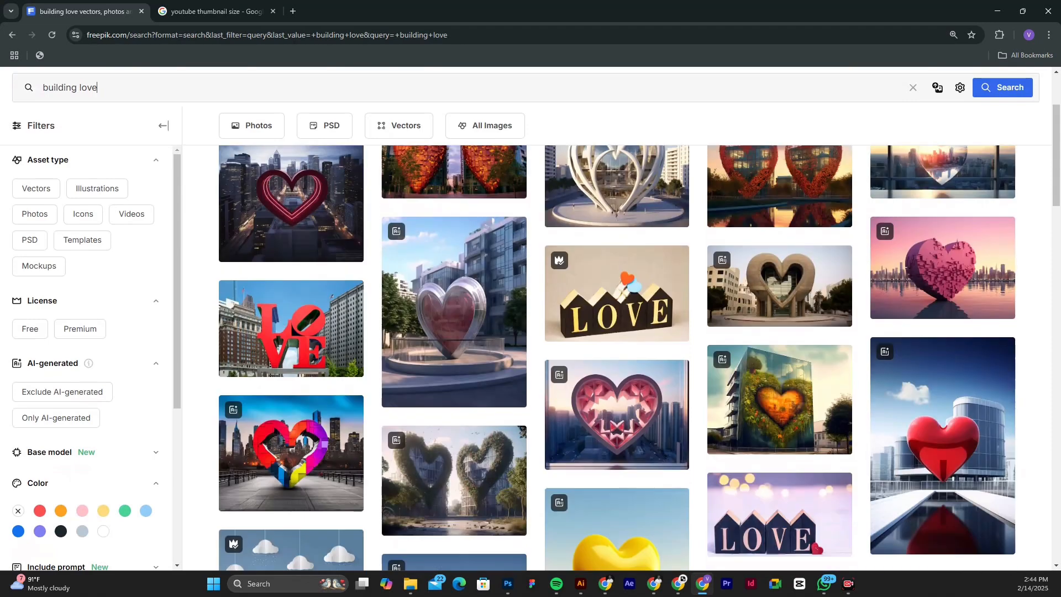
{"action": "scroll", "coordinate": [617, 357], "scroll_direction": "down", "scroll_amount": 3}
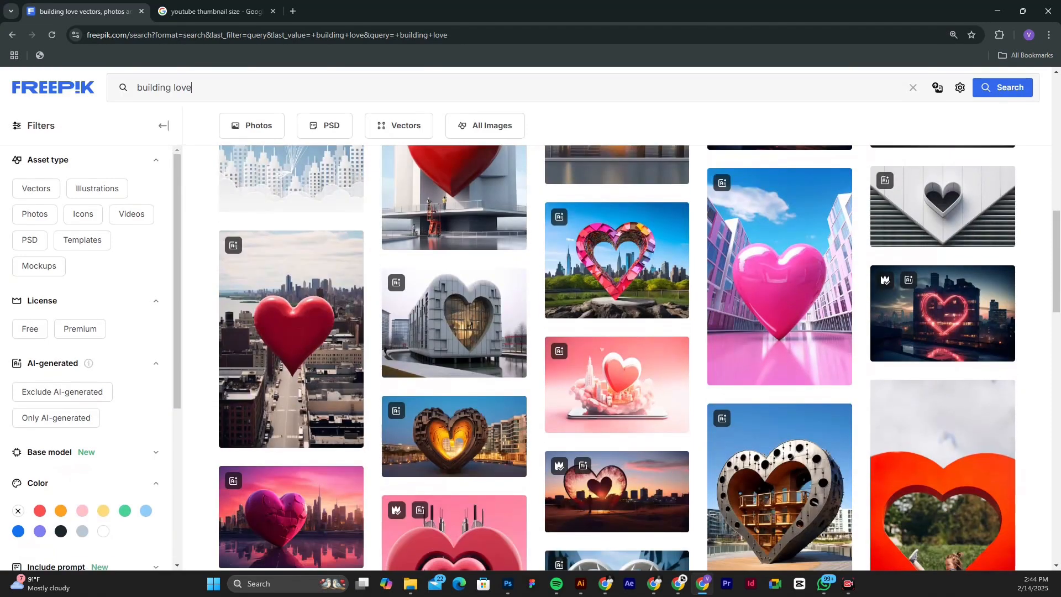
Step: Replace the search with "love foundation" and run it across all asset types
{"action": "double_click", "coordinate": [154, 88]}
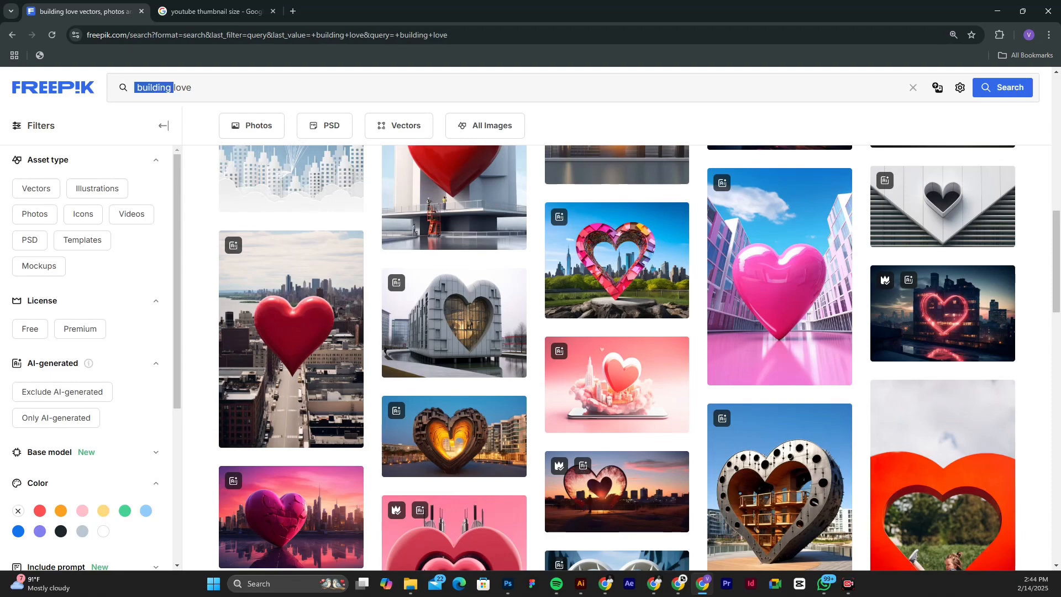
{"action": "key", "text": "BackSpace"}
{"action": "type", "text": "foundat"}
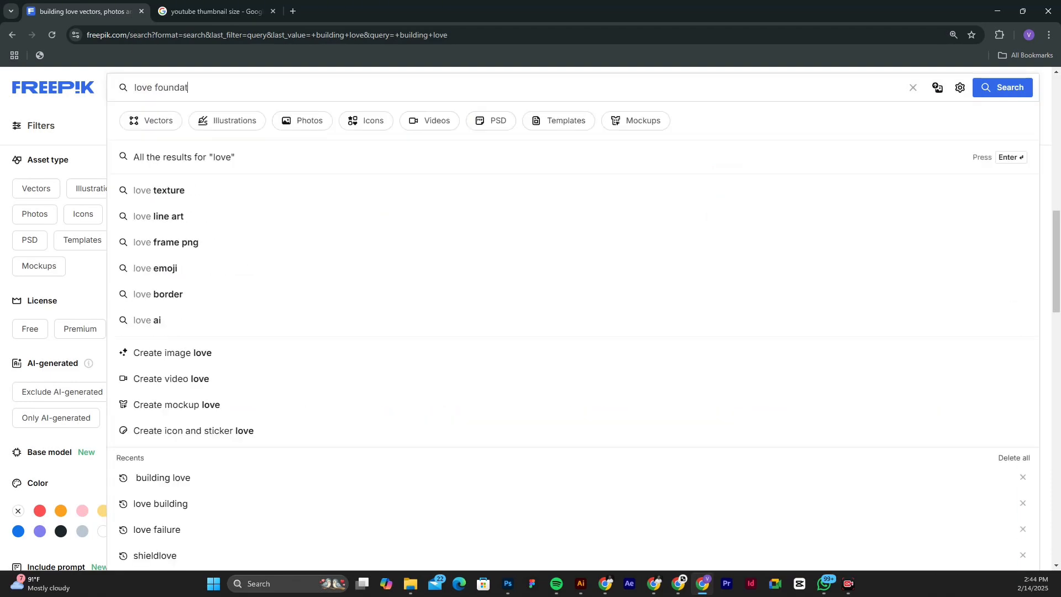
{"action": "type", "text": "ion"}
{"action": "key", "text": "Return"}
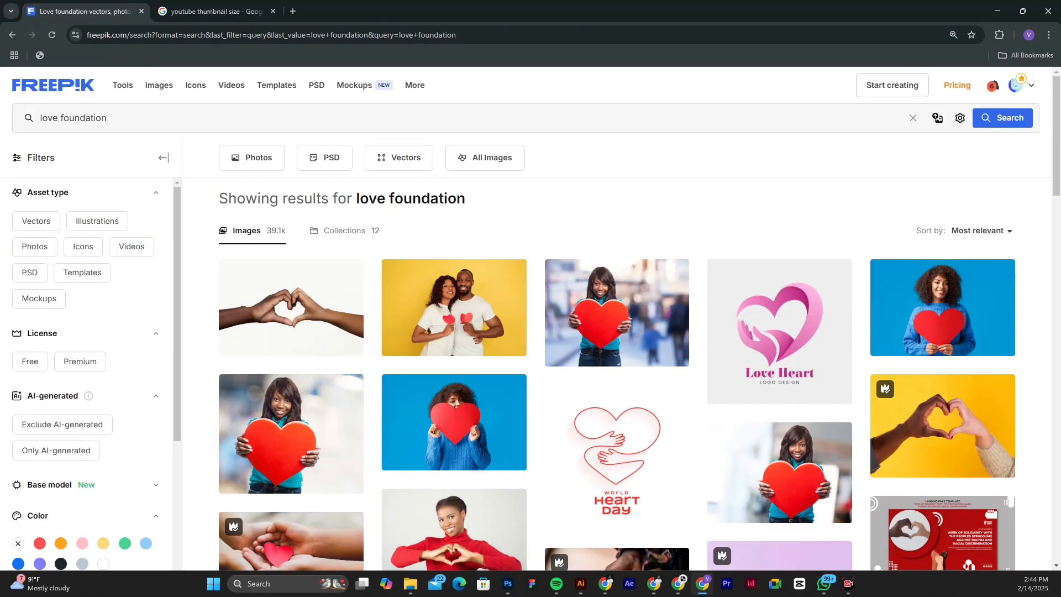
Step: Open the photo of two hands forming a heart on a white background and download it
{"action": "scroll", "coordinate": [616, 320], "scroll_direction": "down", "scroll_amount": 5}
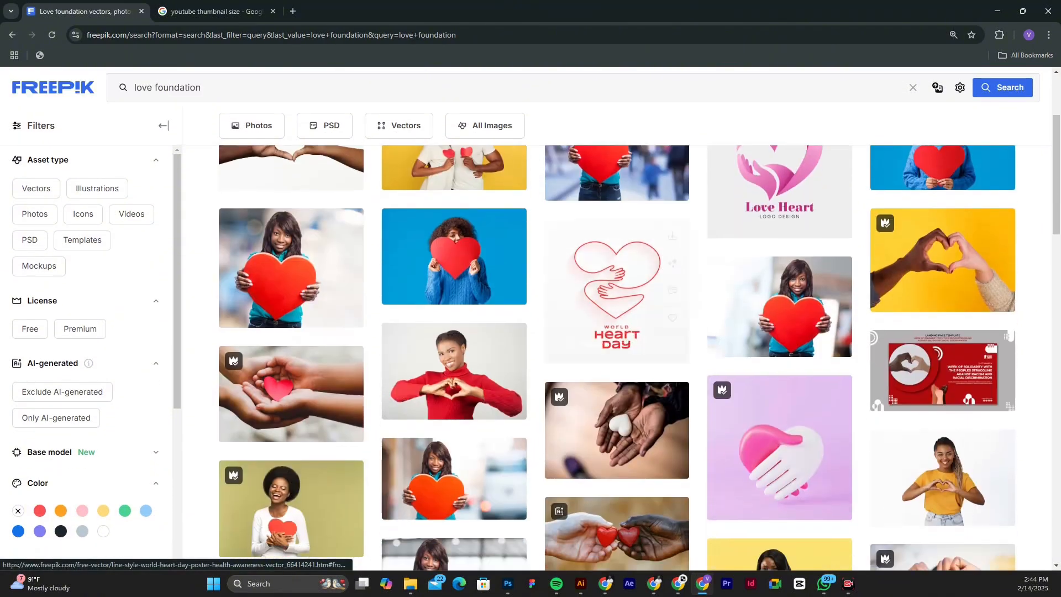
{"action": "scroll", "coordinate": [617, 387], "scroll_direction": "up", "scroll_amount": 4}
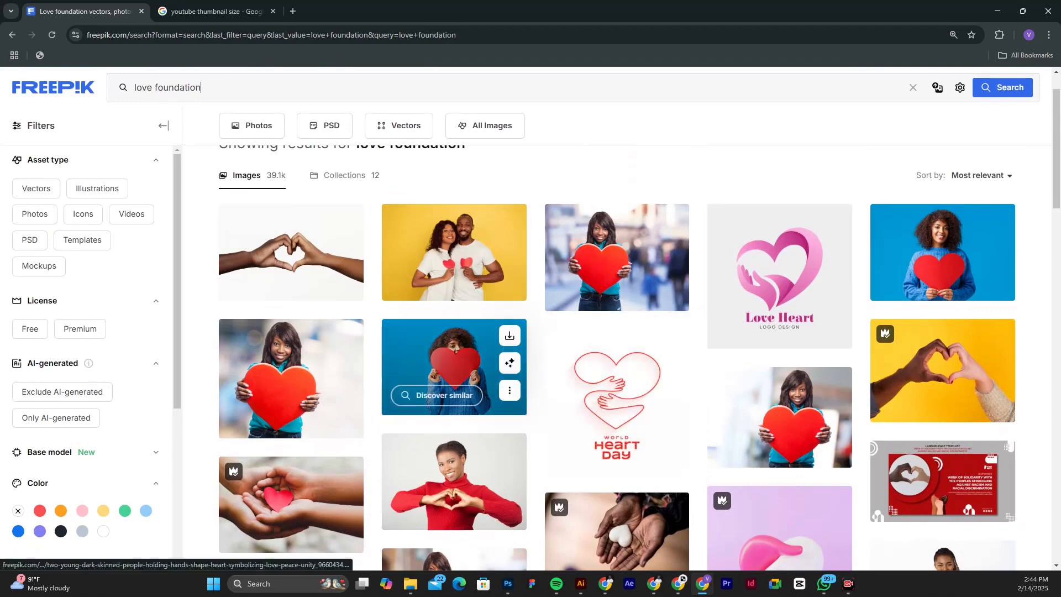
{"action": "left_click", "coordinate": [291, 252]}
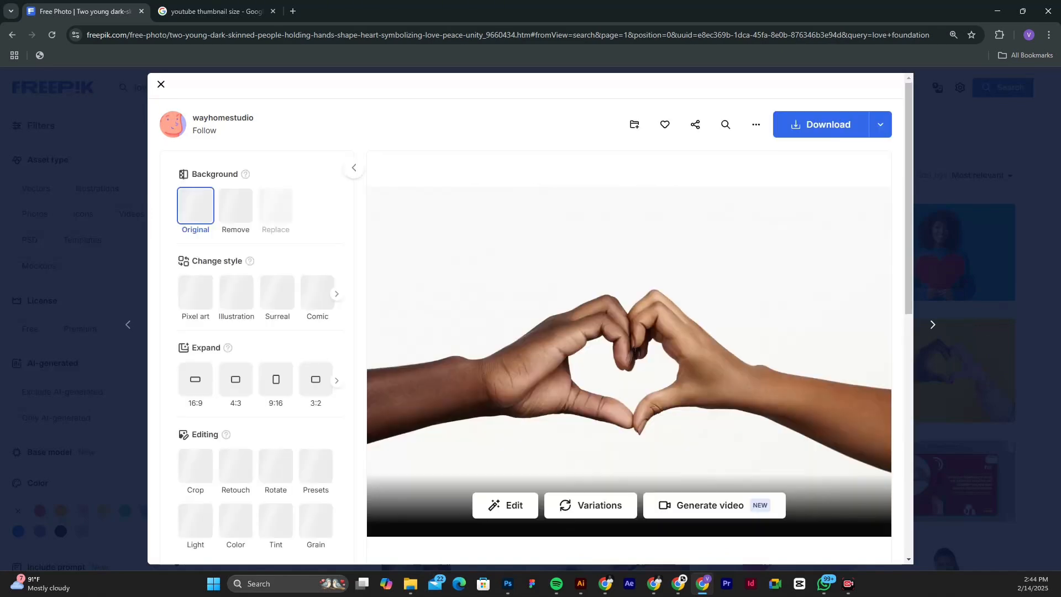
{"action": "scroll", "coordinate": [531, 318], "scroll_direction": "down", "scroll_amount": 3}
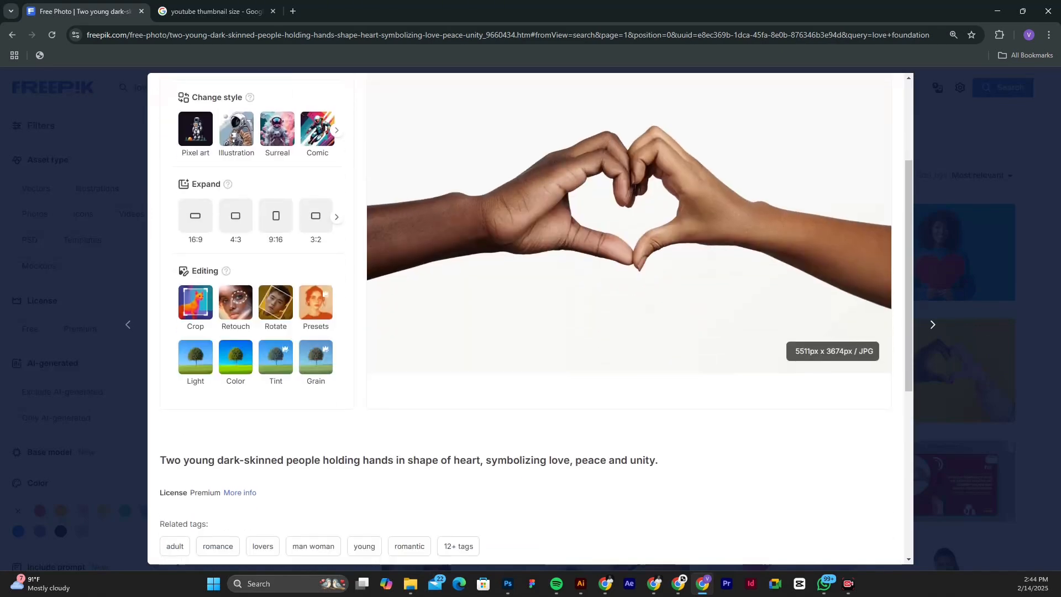
{"action": "scroll", "coordinate": [530, 318], "scroll_direction": "up", "scroll_amount": 3}
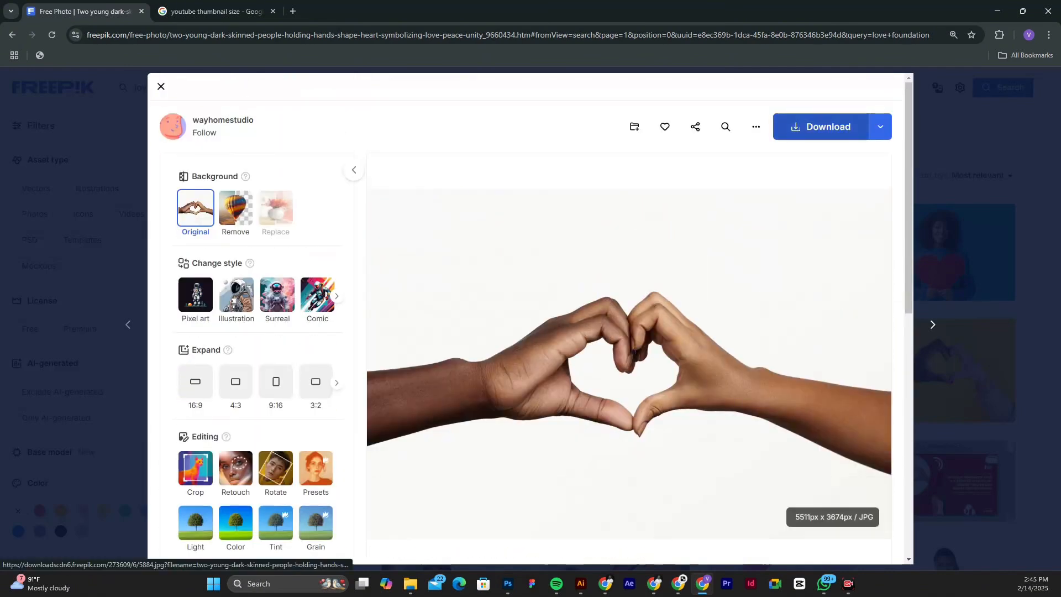
{"action": "left_click", "coordinate": [820, 127]}
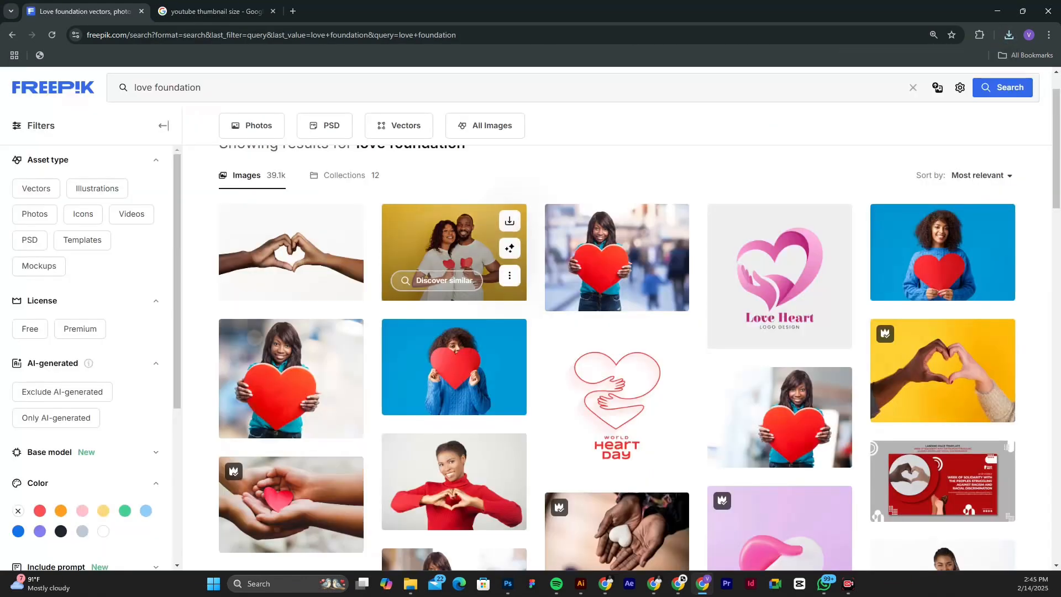
Step: Download the photo of a couple's hands holding wooden hearts on a red background and close its preview
{"action": "scroll", "coordinate": [616, 221], "scroll_direction": "down", "scroll_amount": 4}
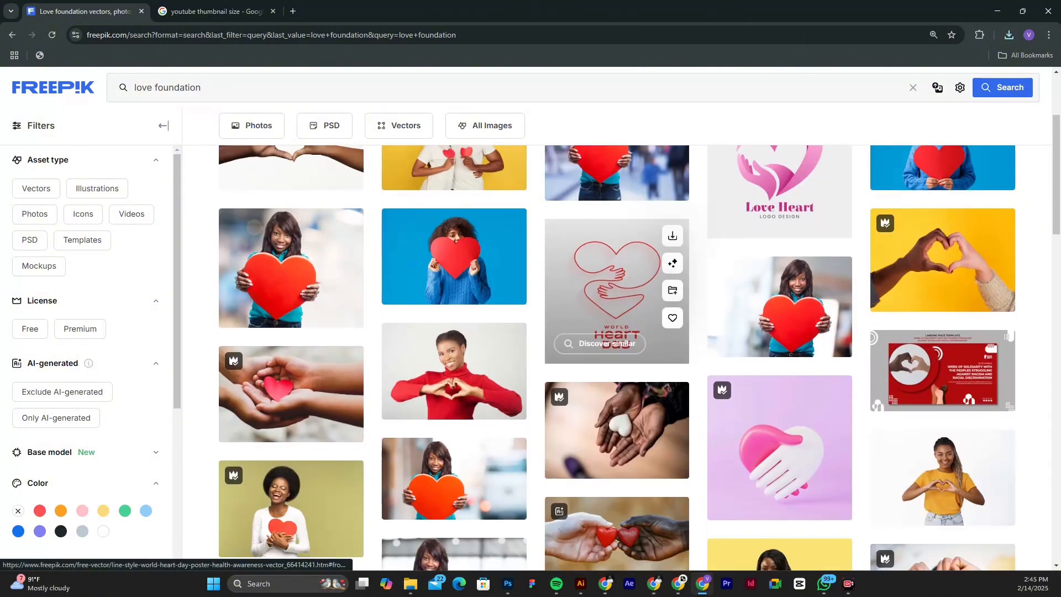
{"action": "scroll", "coordinate": [616, 221], "scroll_direction": "down", "scroll_amount": 6}
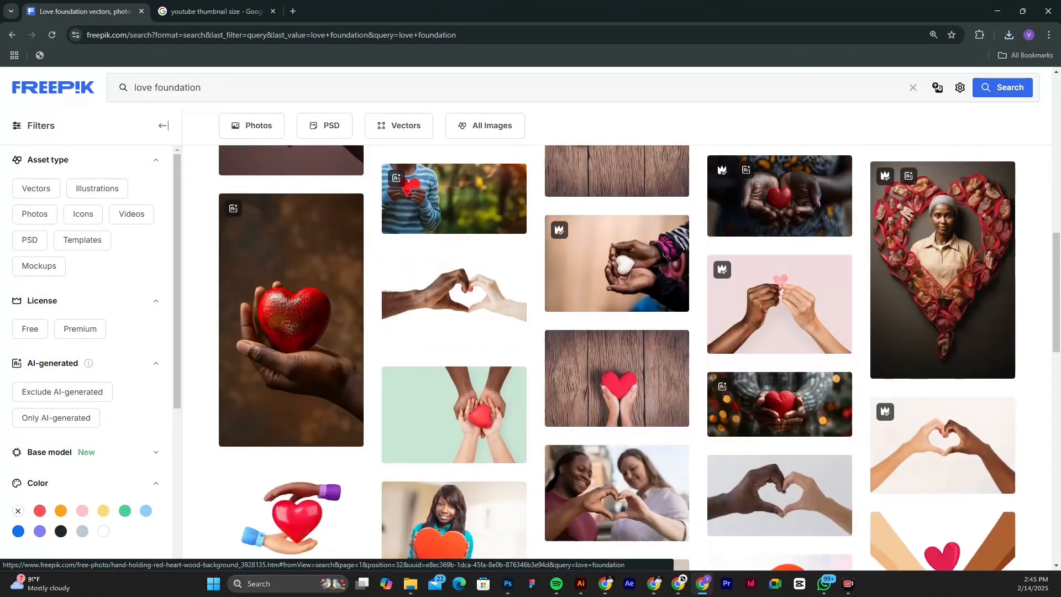
{"action": "scroll", "coordinate": [616, 375], "scroll_direction": "down", "scroll_amount": 3}
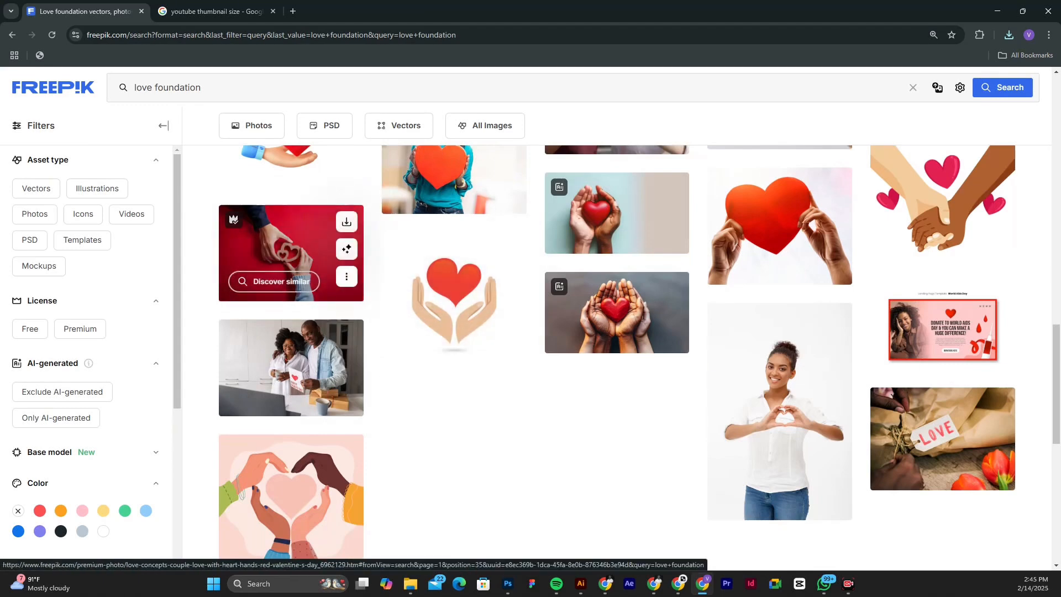
{"action": "scroll", "coordinate": [291, 232], "scroll_direction": "down", "scroll_amount": 1}
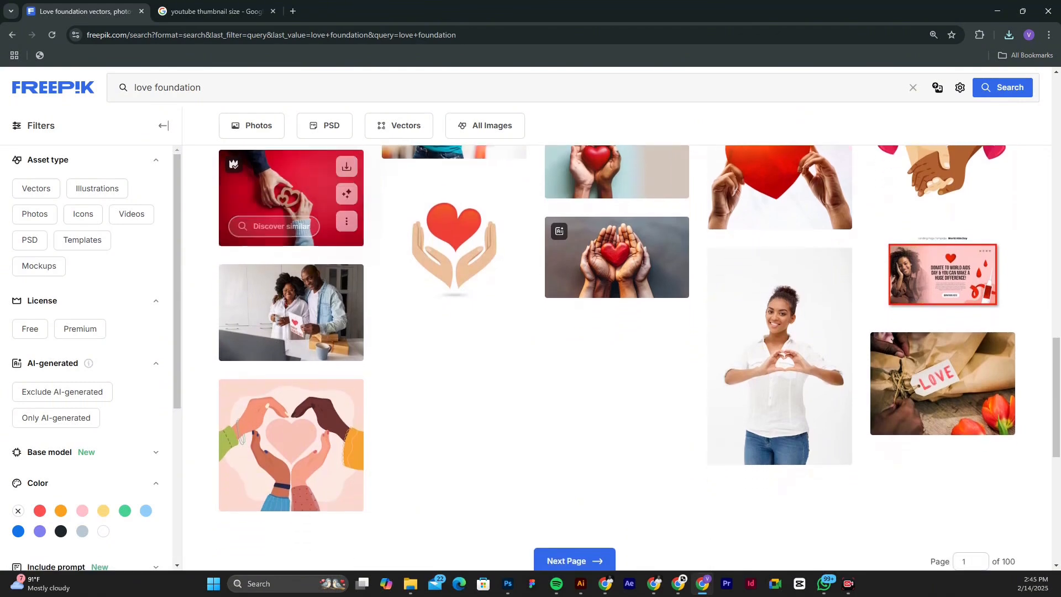
{"action": "left_click", "coordinate": [288, 195]}
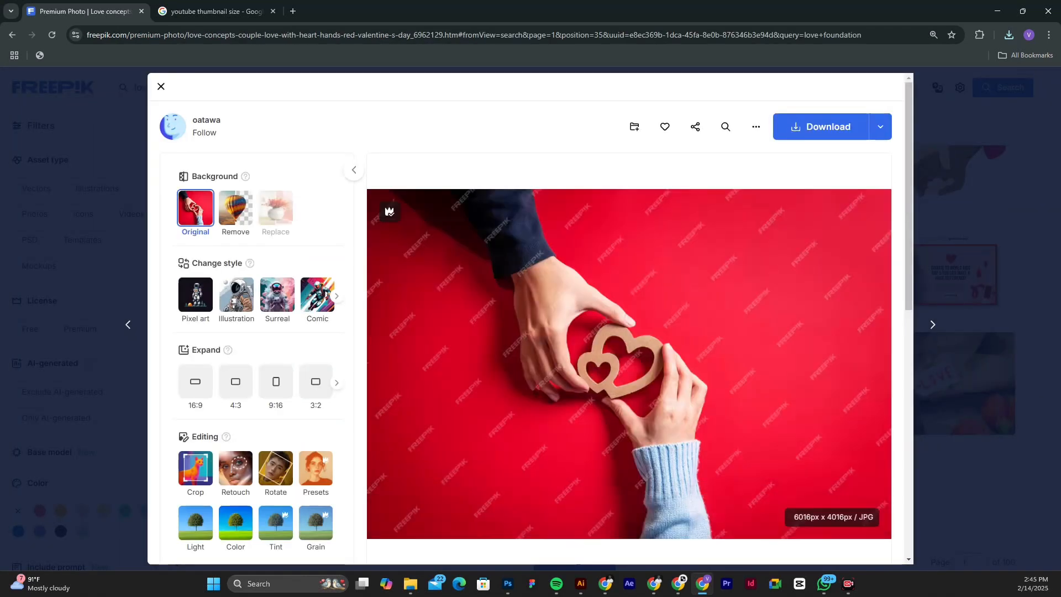
{"action": "left_click", "coordinate": [820, 127]}
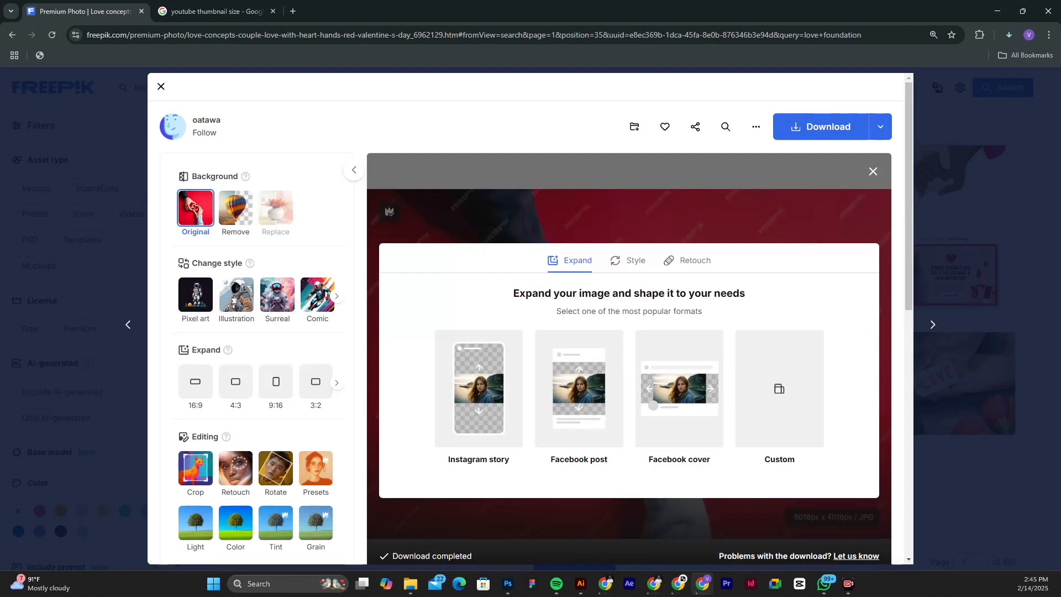
{"action": "left_click", "coordinate": [1008, 34]}
{"action": "left_click", "coordinate": [161, 87]}
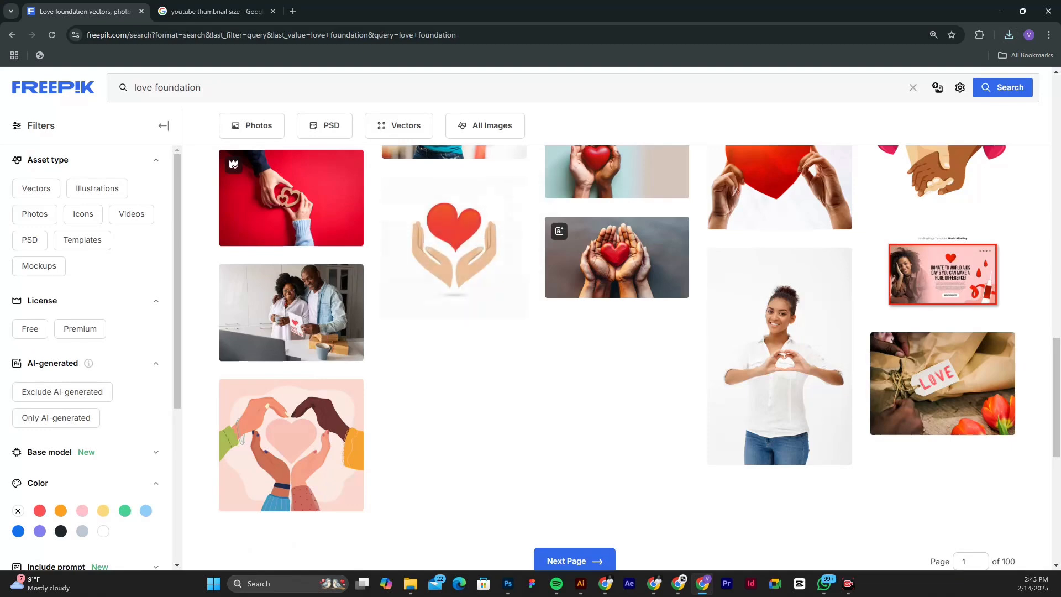
Step: Open page 2 of the "love foundation" results and examine its heart, hand and couple images for the thumbnail
{"action": "scroll", "coordinate": [454, 248], "scroll_direction": "down", "scroll_amount": 2}
{"action": "scroll", "coordinate": [579, 448], "scroll_direction": "down", "scroll_amount": 1}
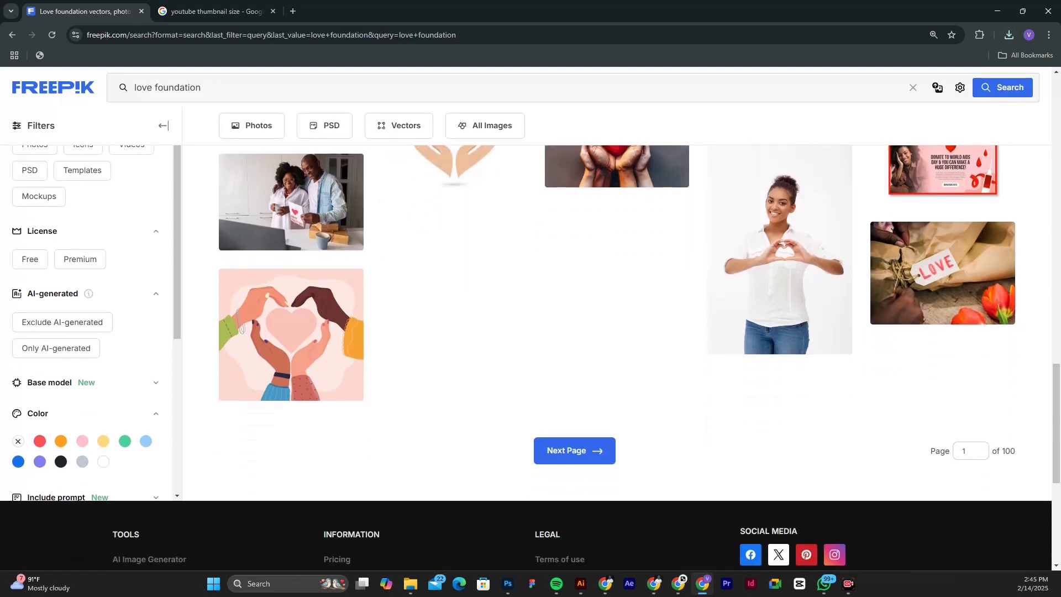
{"action": "left_click", "coordinate": [575, 450]}
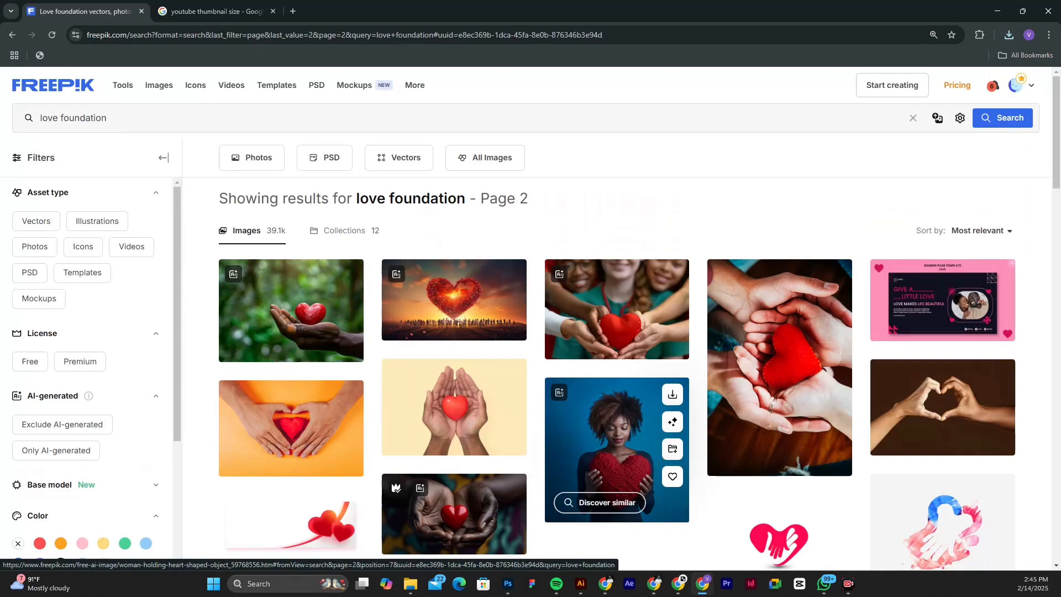
{"action": "scroll", "coordinate": [616, 448], "scroll_direction": "down", "scroll_amount": 2}
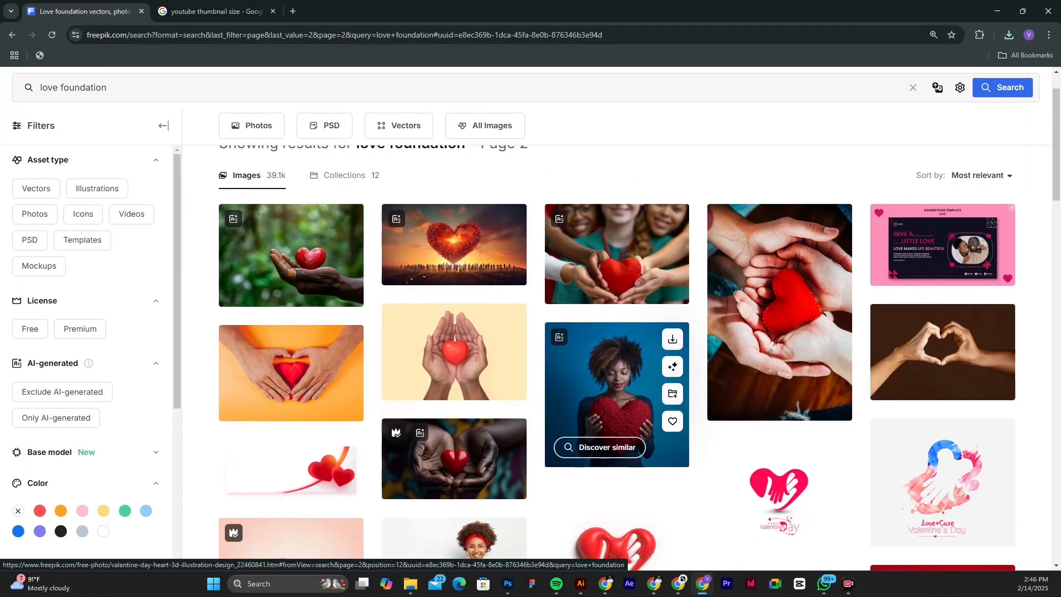
{"action": "scroll", "coordinate": [823, 544], "scroll_direction": "down", "scroll_amount": 1}
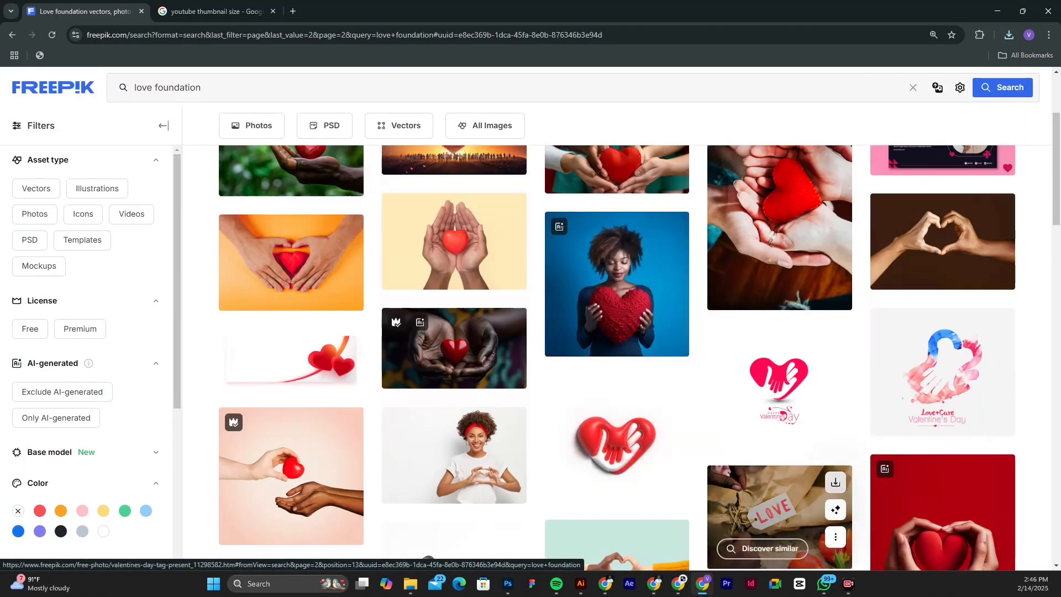
{"action": "scroll", "coordinate": [835, 483], "scroll_direction": "down", "scroll_amount": 1}
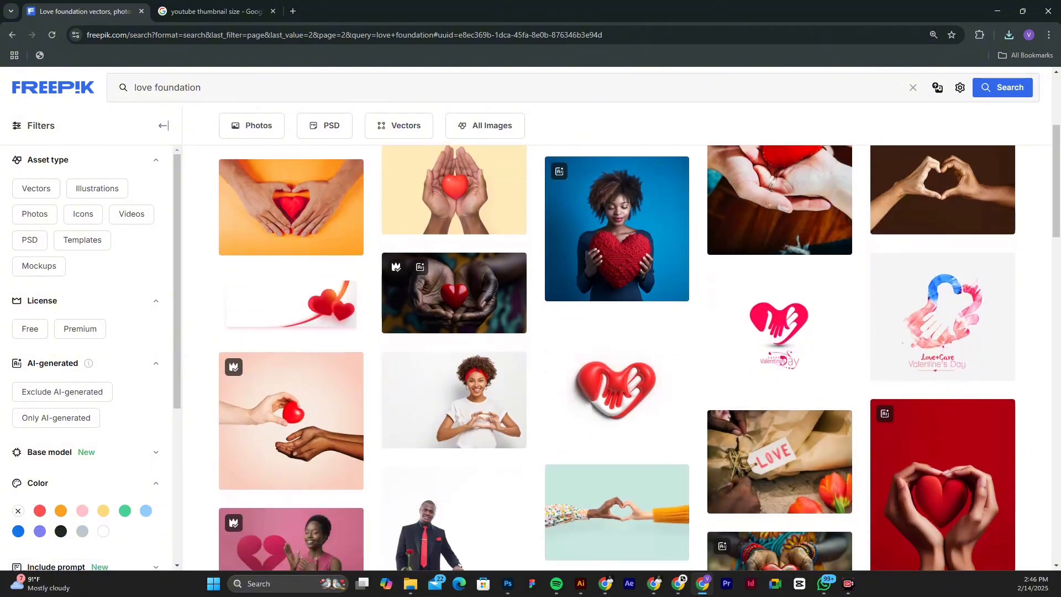
{"action": "scroll", "coordinate": [439, 496], "scroll_direction": "down", "scroll_amount": 1}
{"action": "scroll", "coordinate": [438, 496], "scroll_direction": "down", "scroll_amount": 2}
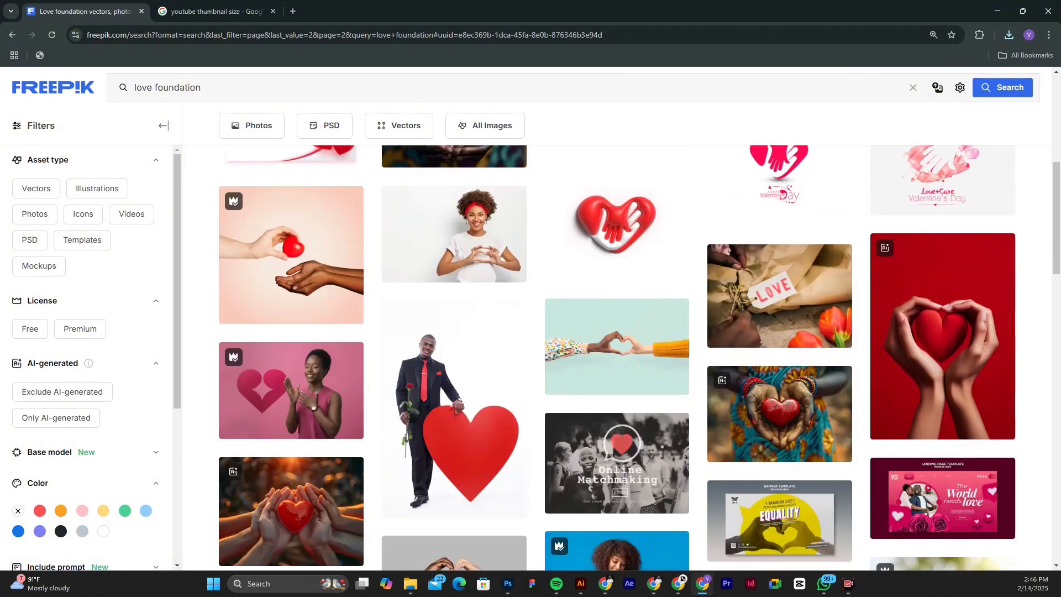
{"action": "scroll", "coordinate": [438, 386], "scroll_direction": "down", "scroll_amount": 3}
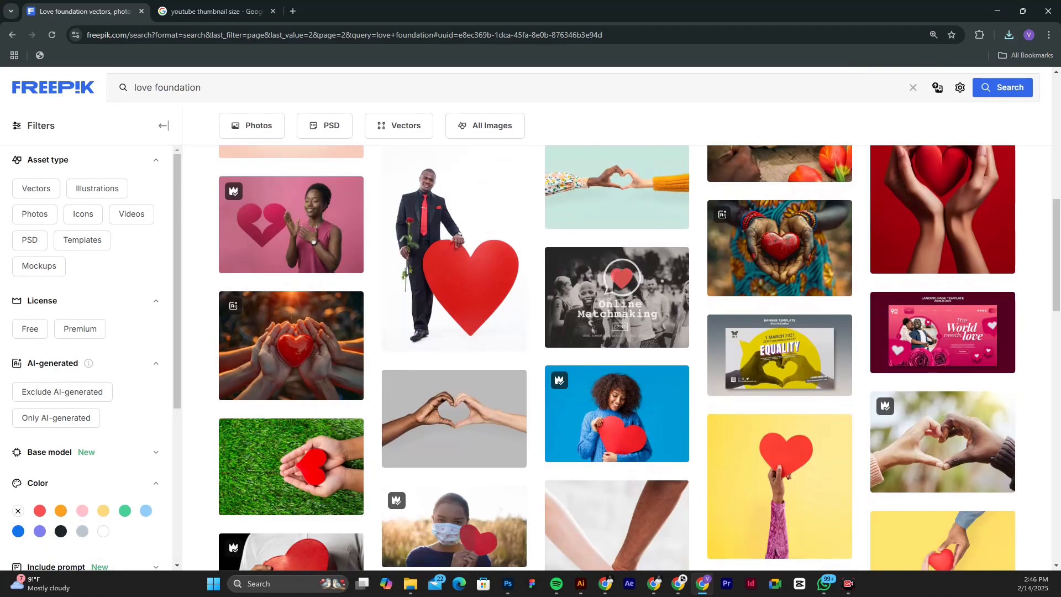
{"action": "scroll", "coordinate": [439, 220], "scroll_direction": "down", "scroll_amount": 4}
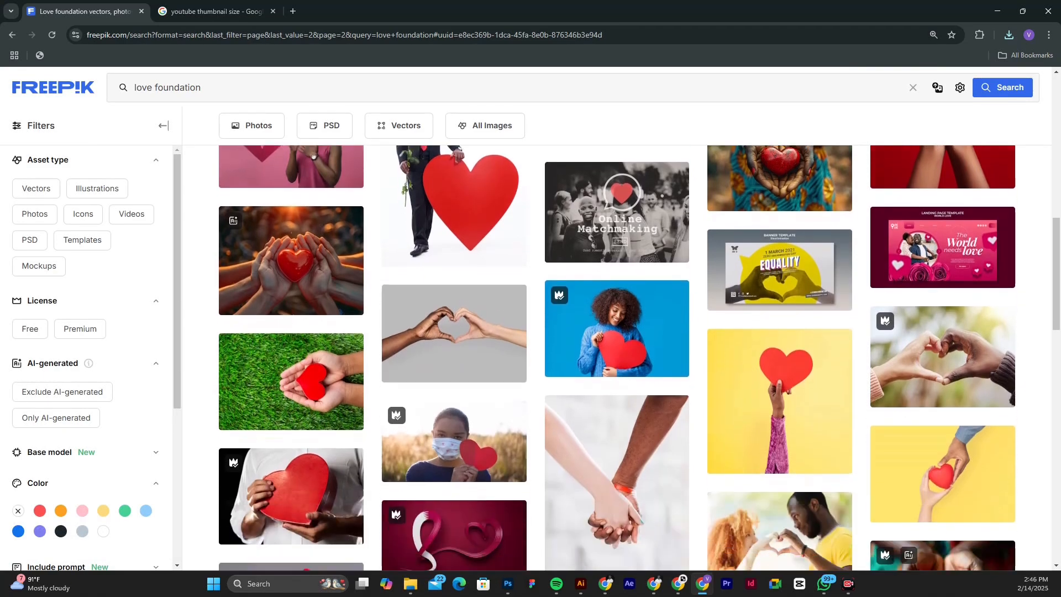
{"action": "scroll", "coordinate": [599, 448], "scroll_direction": "down", "scroll_amount": 5}
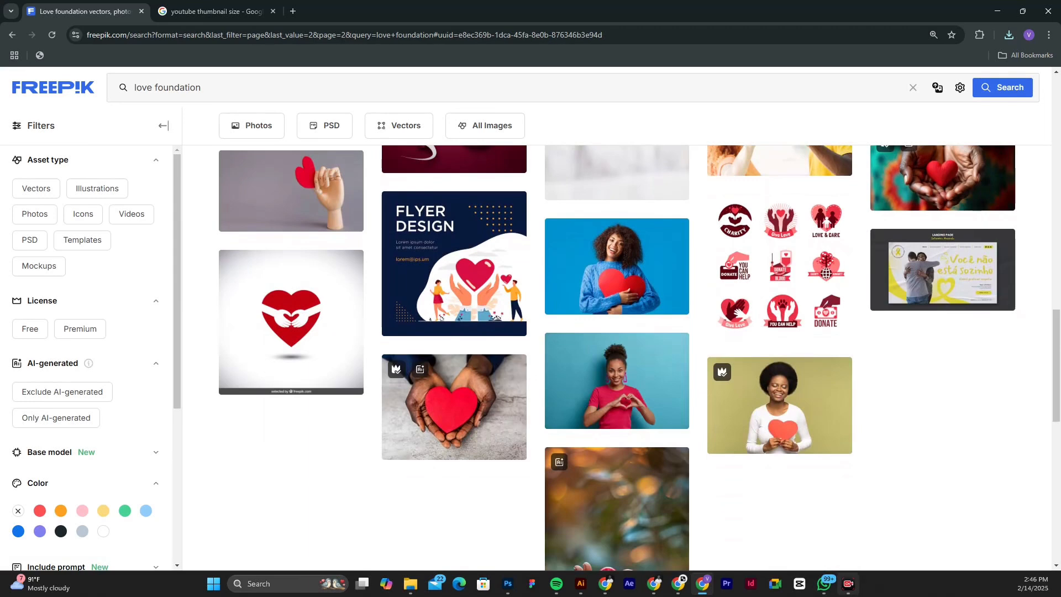
{"action": "left_click", "coordinate": [848, 584]}
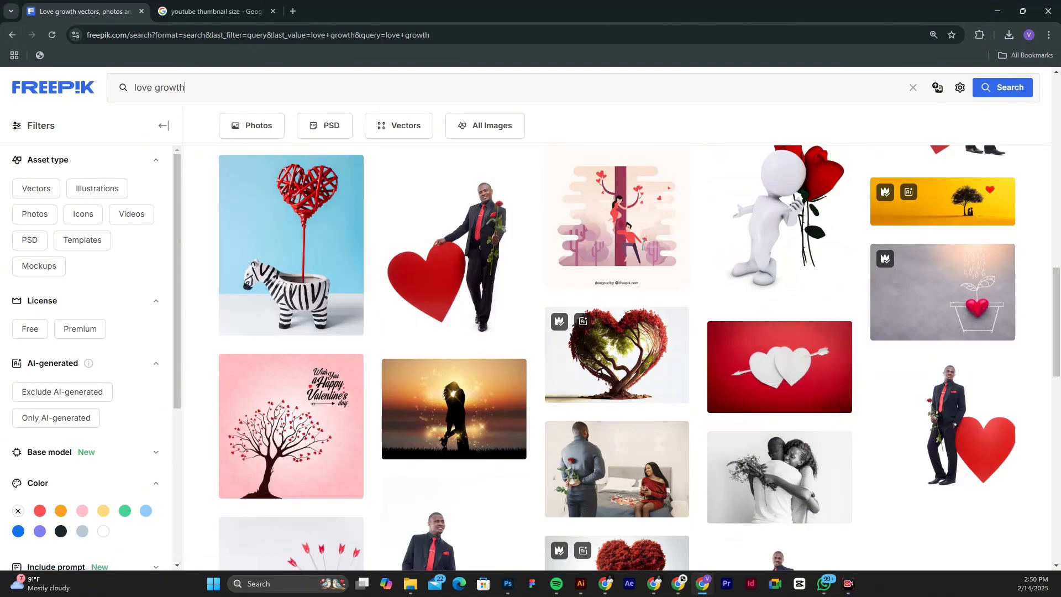
Step: Download the heart-shaped tree image with red leaves from the "love growth" results and return to the results
{"action": "scroll", "coordinate": [607, 331], "scroll_direction": "down", "scroll_amount": 1}
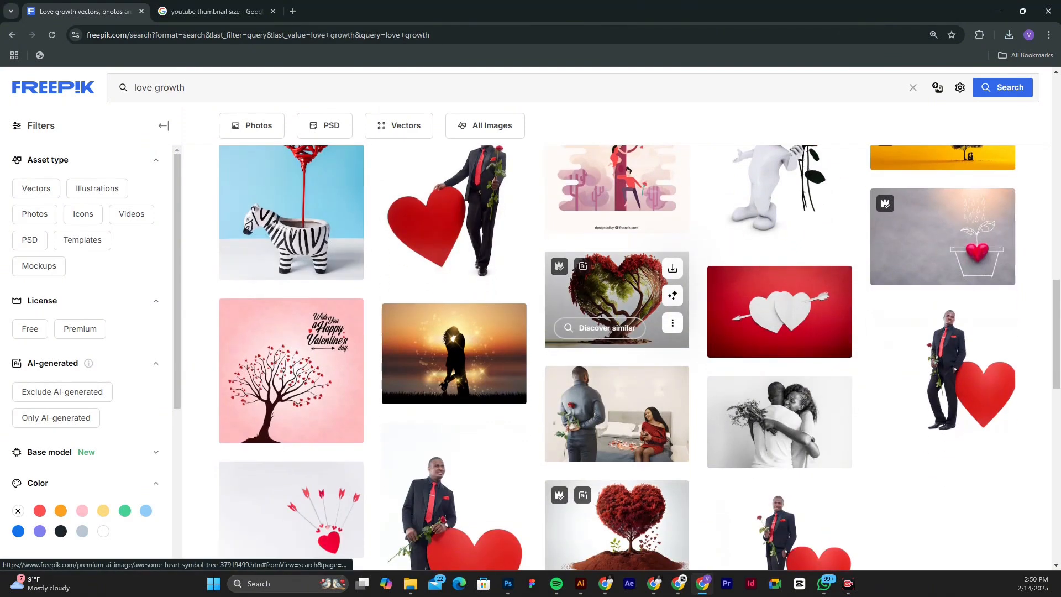
{"action": "left_click", "coordinate": [608, 293]}
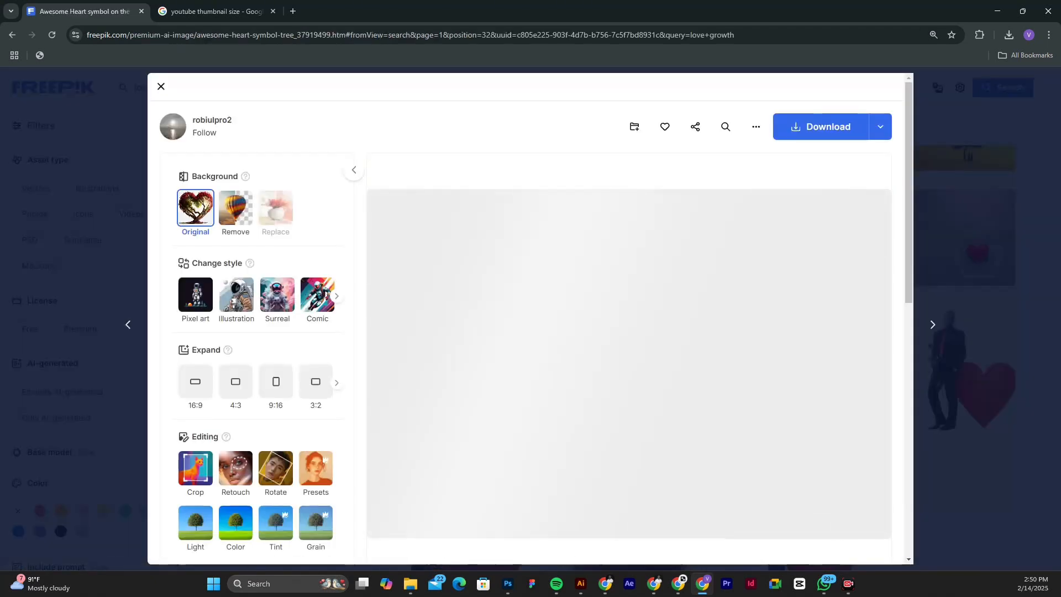
{"action": "scroll", "coordinate": [530, 318], "scroll_direction": "down", "scroll_amount": 2}
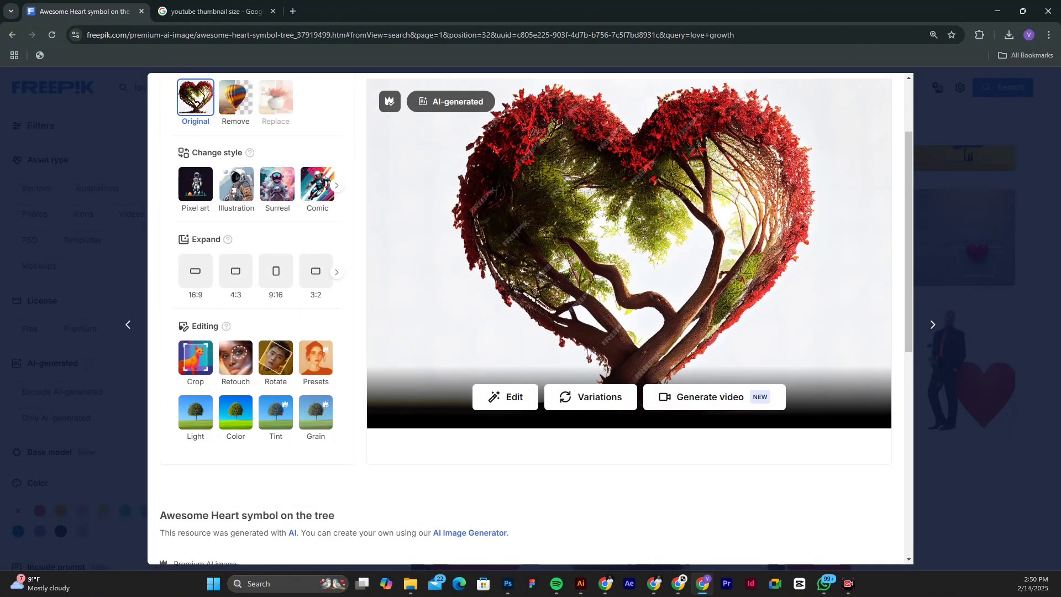
{"action": "scroll", "coordinate": [530, 318], "scroll_direction": "up", "scroll_amount": 2}
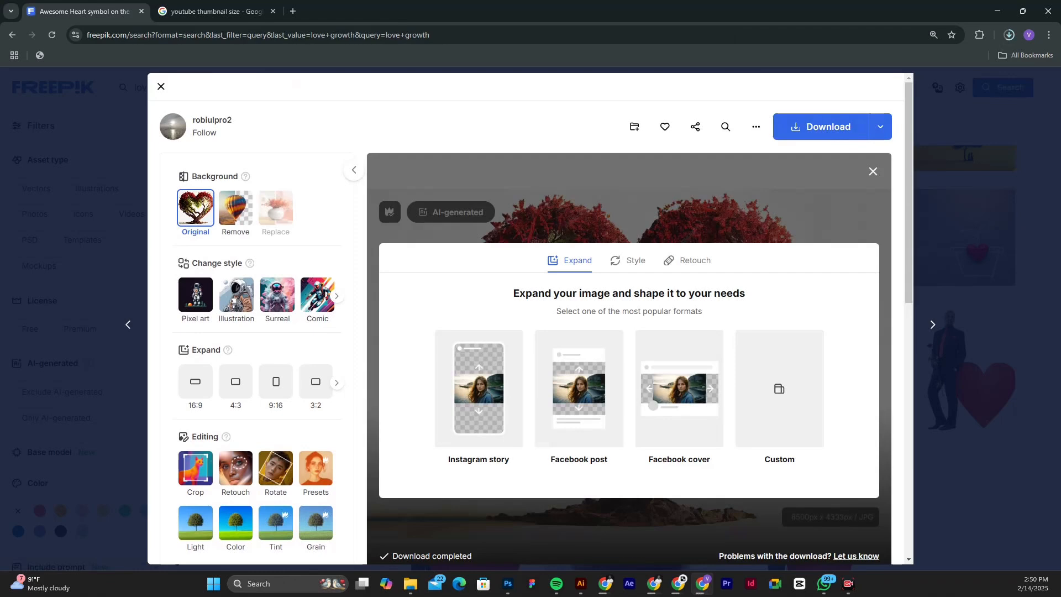
{"action": "scroll", "coordinate": [616, 301], "scroll_direction": "down", "scroll_amount": 2}
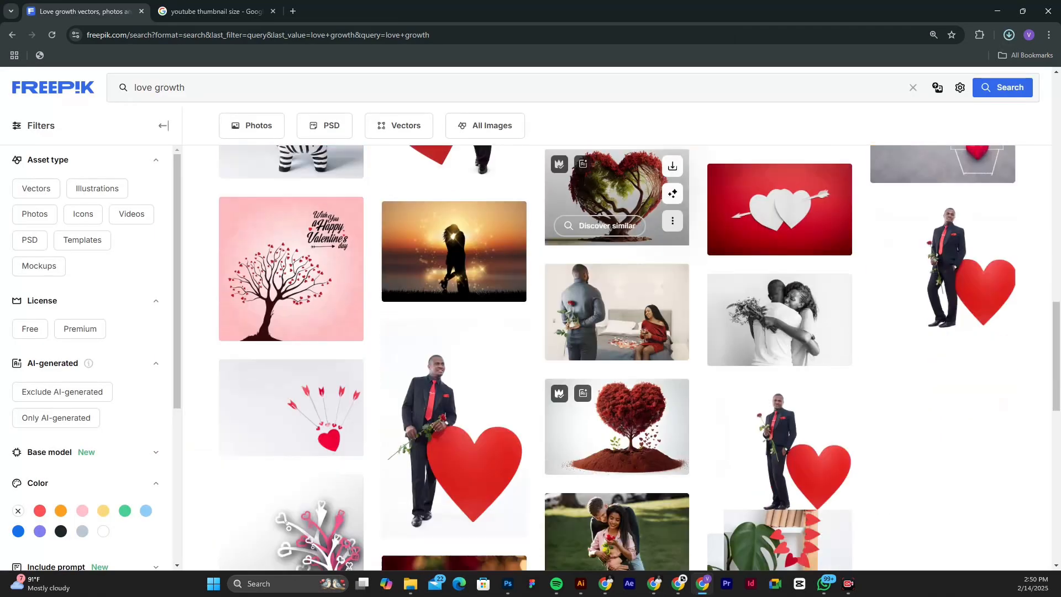
Step: Open page 2 of the "love growth" results and examine its heart, couple and tree images for the thumbnail
{"action": "scroll", "coordinate": [617, 301], "scroll_direction": "down", "scroll_amount": 5}
{"action": "left_click", "coordinate": [1009, 35]}
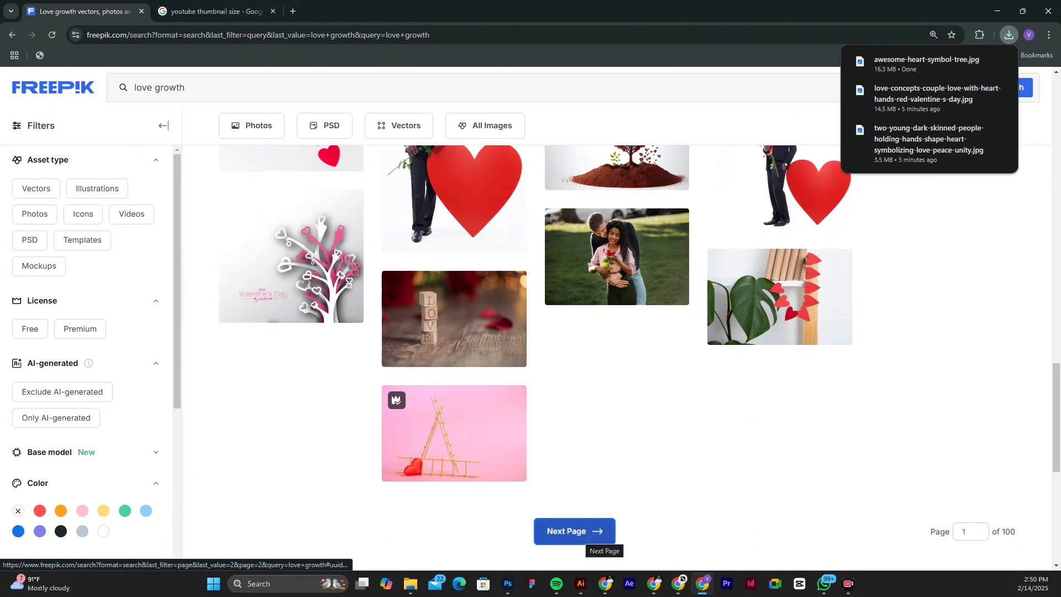
{"action": "left_click", "coordinate": [584, 537]}
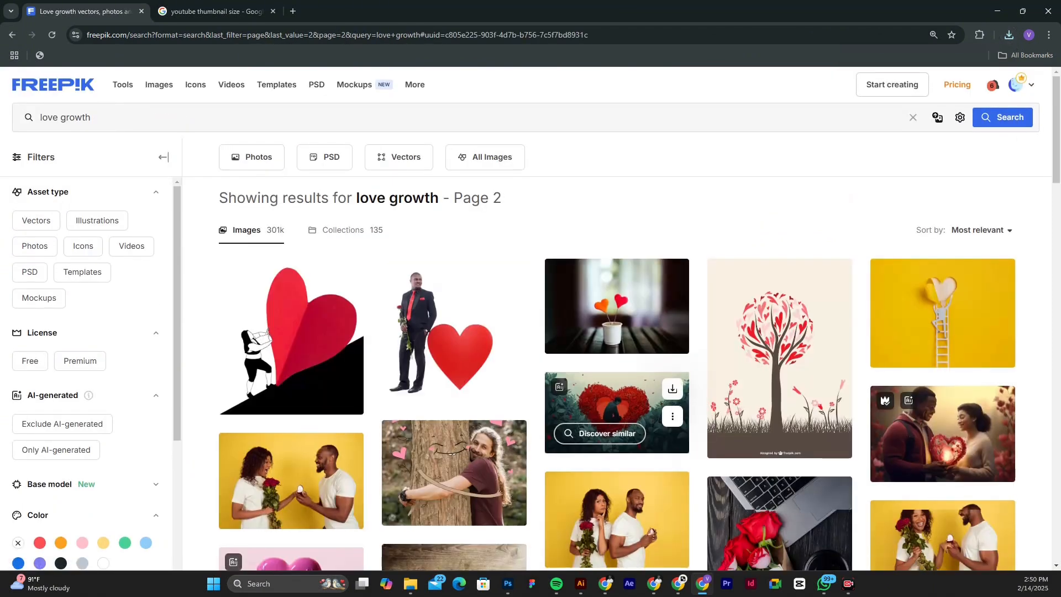
{"action": "scroll", "coordinate": [617, 412], "scroll_direction": "down", "scroll_amount": 2}
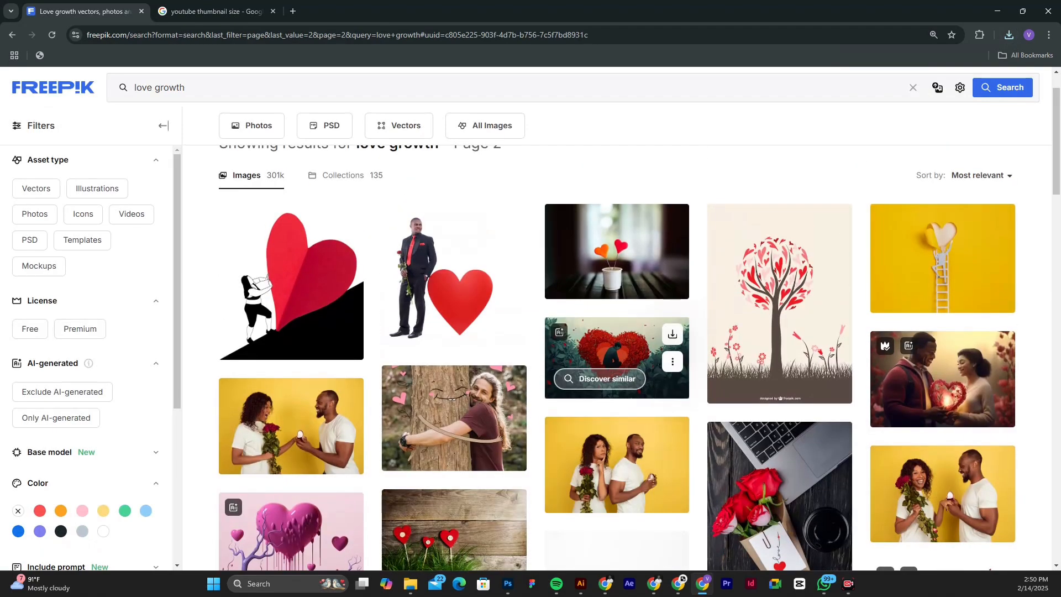
{"action": "scroll", "coordinate": [617, 359], "scroll_direction": "down", "scroll_amount": 5}
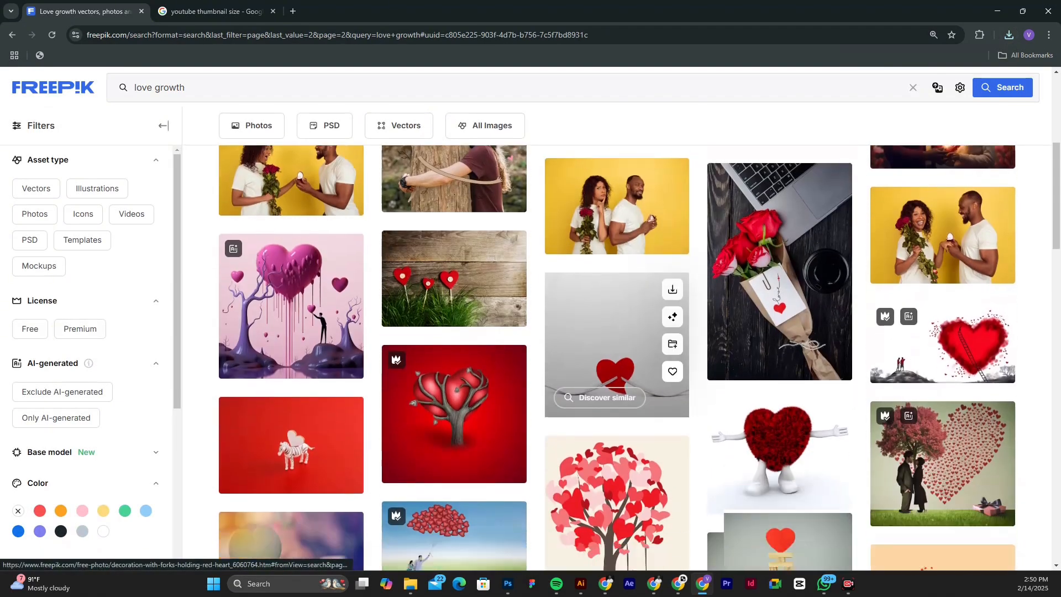
{"action": "scroll", "coordinate": [617, 342], "scroll_direction": "down", "scroll_amount": 1}
{"action": "scroll", "coordinate": [617, 332], "scroll_direction": "down", "scroll_amount": 1}
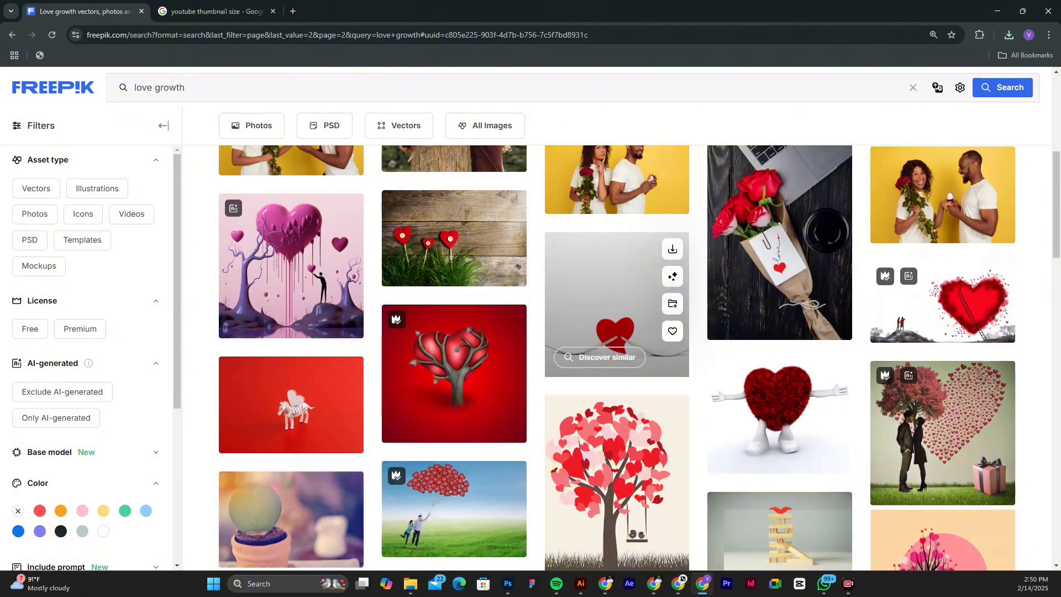
{"action": "scroll", "coordinate": [616, 359], "scroll_direction": "down", "scroll_amount": 10}
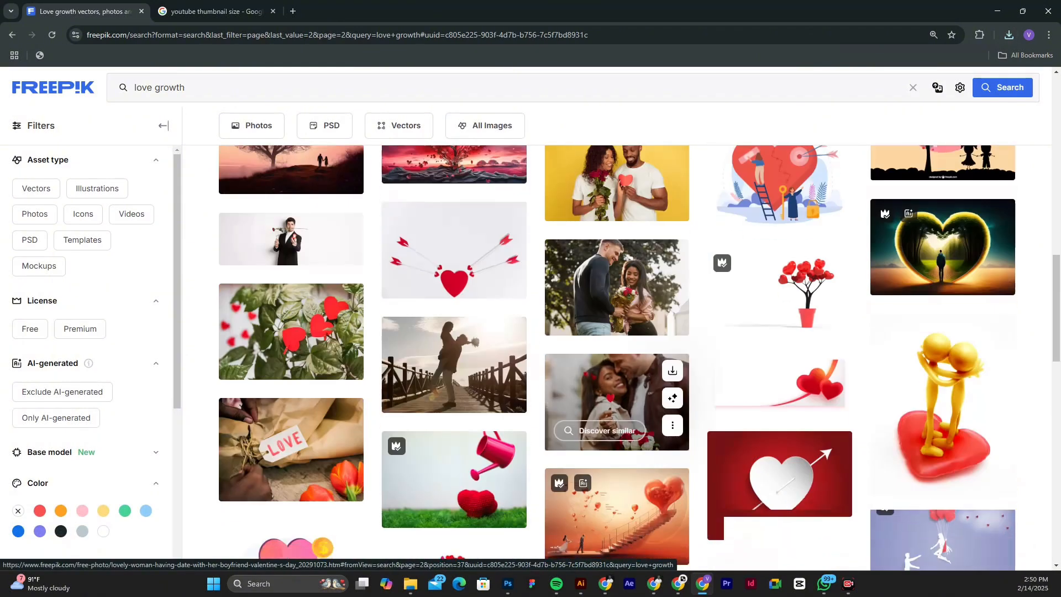
{"action": "scroll", "coordinate": [616, 387], "scroll_direction": "down", "scroll_amount": 2}
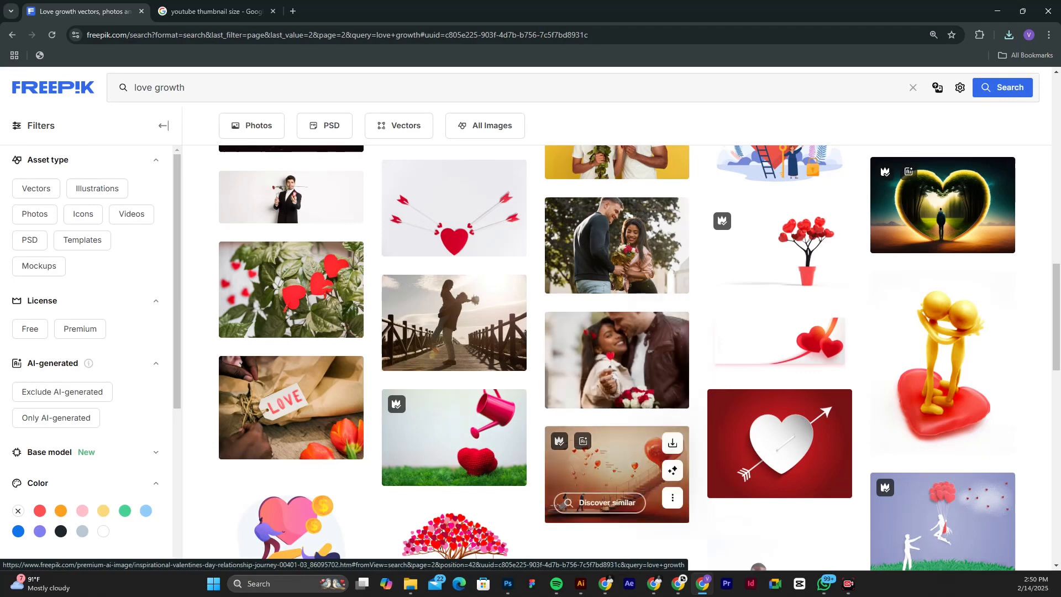
Step: Open the image of a couple walking toward a staircase with a large heart, download it and close its preview
{"action": "left_click", "coordinate": [607, 464]}
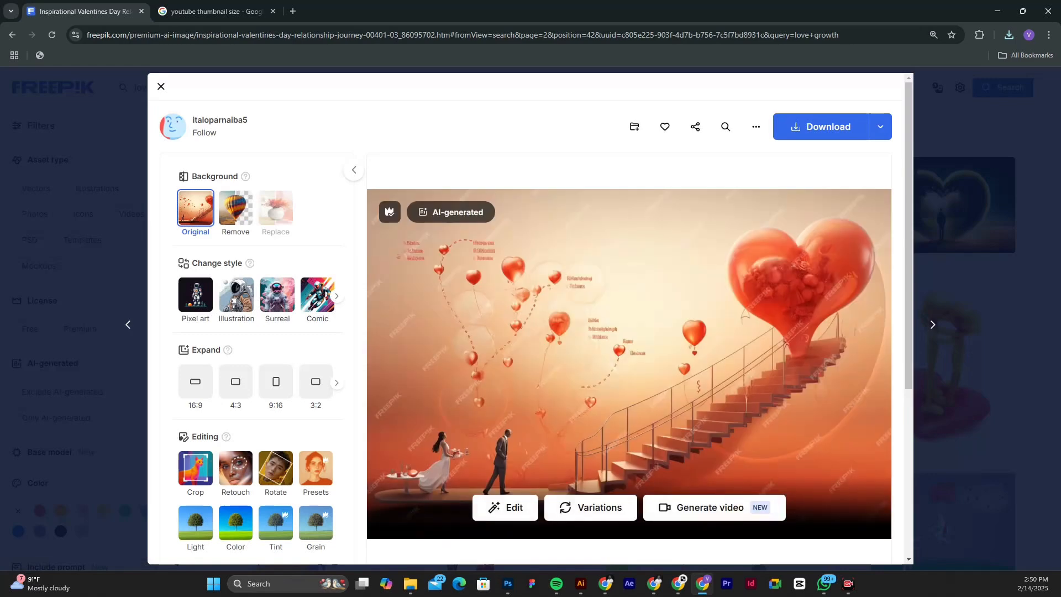
{"action": "scroll", "coordinate": [531, 319], "scroll_direction": "down", "scroll_amount": 1}
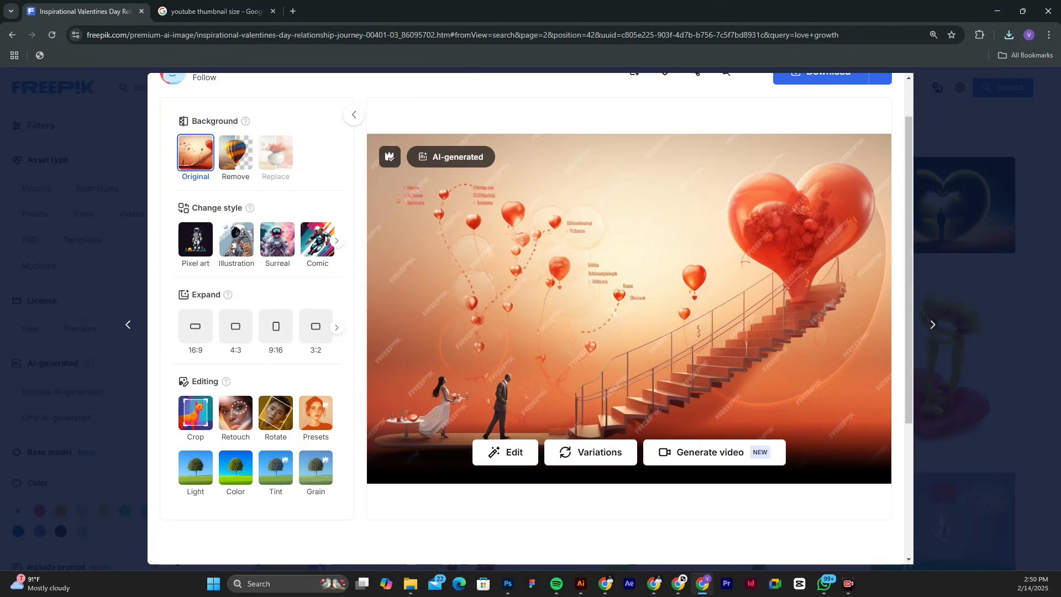
{"action": "scroll", "coordinate": [531, 319], "scroll_direction": "up", "scroll_amount": 1}
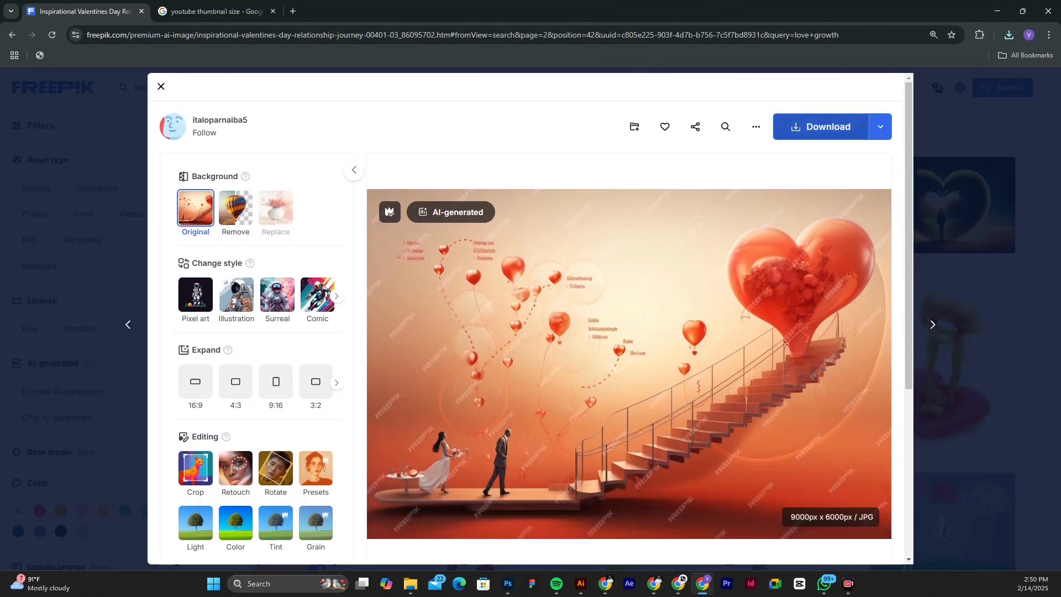
{"action": "left_click", "coordinate": [821, 126]}
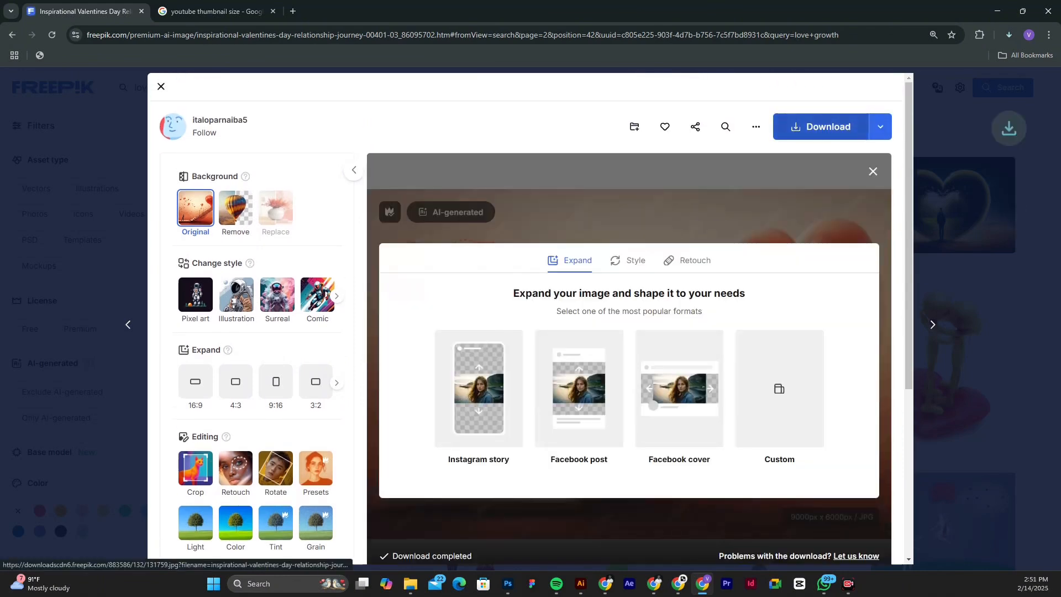
{"action": "left_click", "coordinate": [965, 145]}
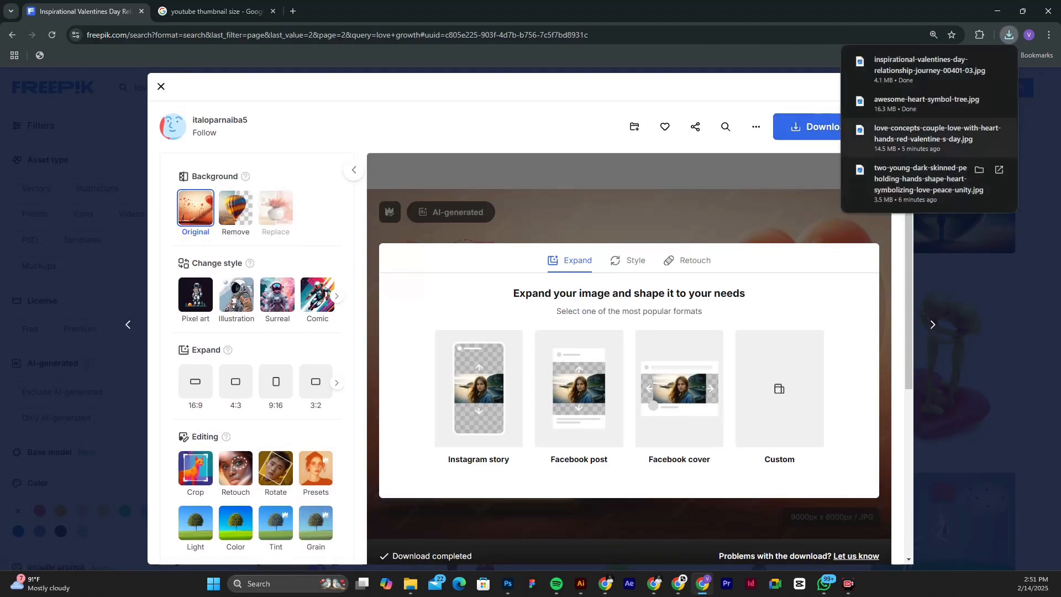
Step: Place the downloaded inspirational-valentines-day-relationship-journey image in the Photoshop thumbnail document, scaled to about 3.56% so it covers the whole canvas
{"action": "scroll", "coordinate": [801, 309], "scroll_direction": "down", "scroll_amount": 3}
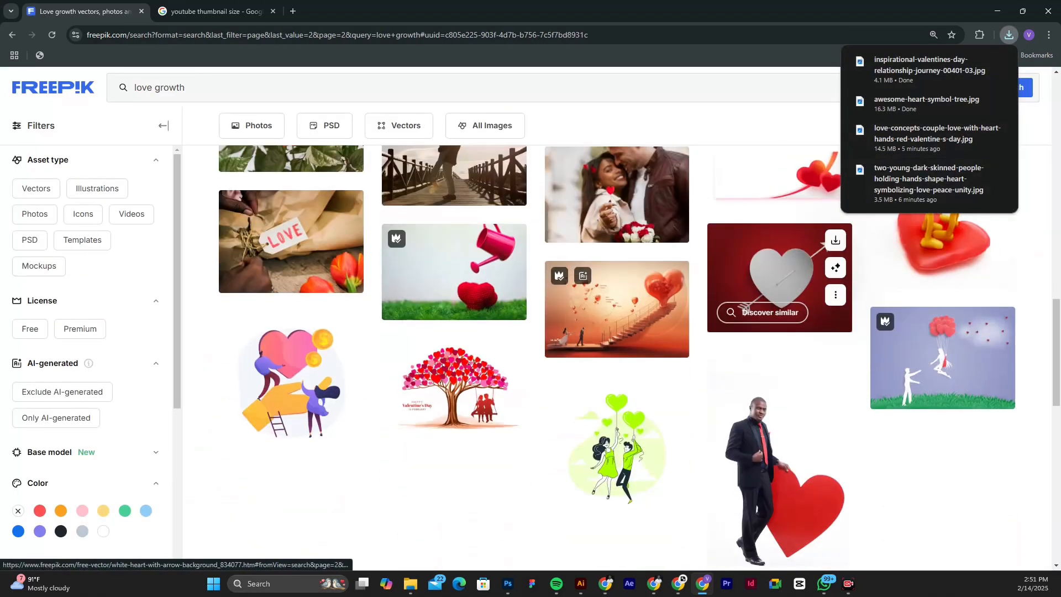
{"action": "scroll", "coordinate": [801, 310], "scroll_direction": "down", "scroll_amount": 2}
{"action": "scroll", "coordinate": [801, 387], "scroll_direction": "up", "scroll_amount": 4}
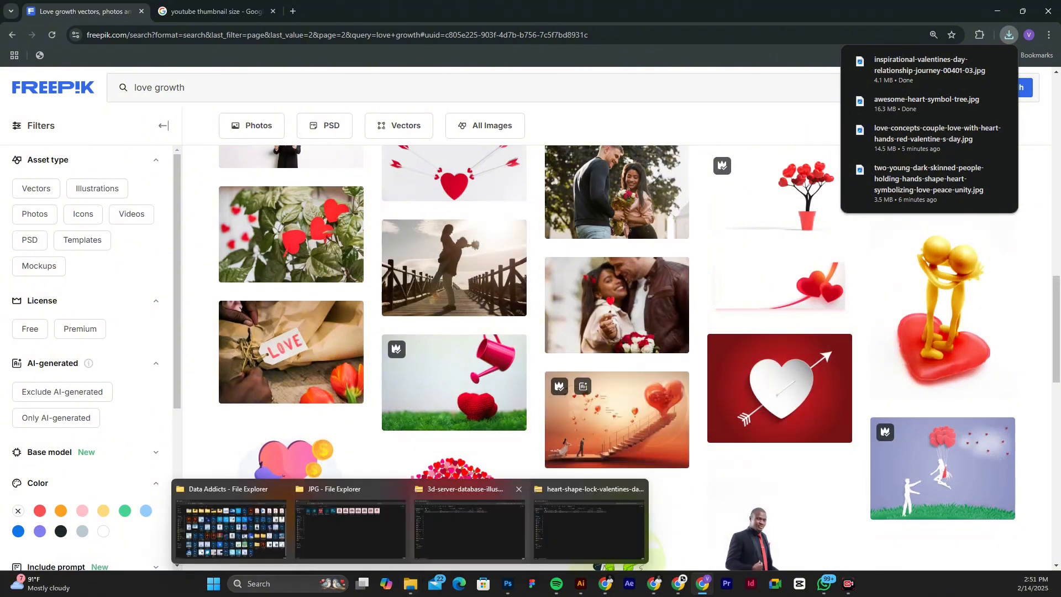
{"action": "left_click_drag", "start_coordinate": [922, 69], "coordinate": [483, 296]}
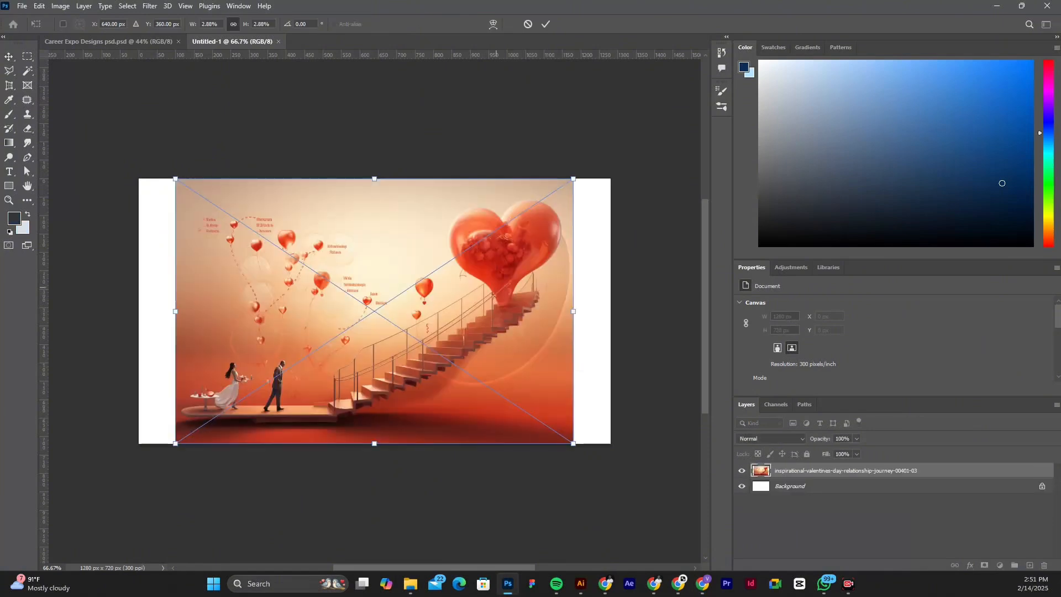
{"action": "left_click_drag", "start_coordinate": [573, 179], "coordinate": [622, 146]}
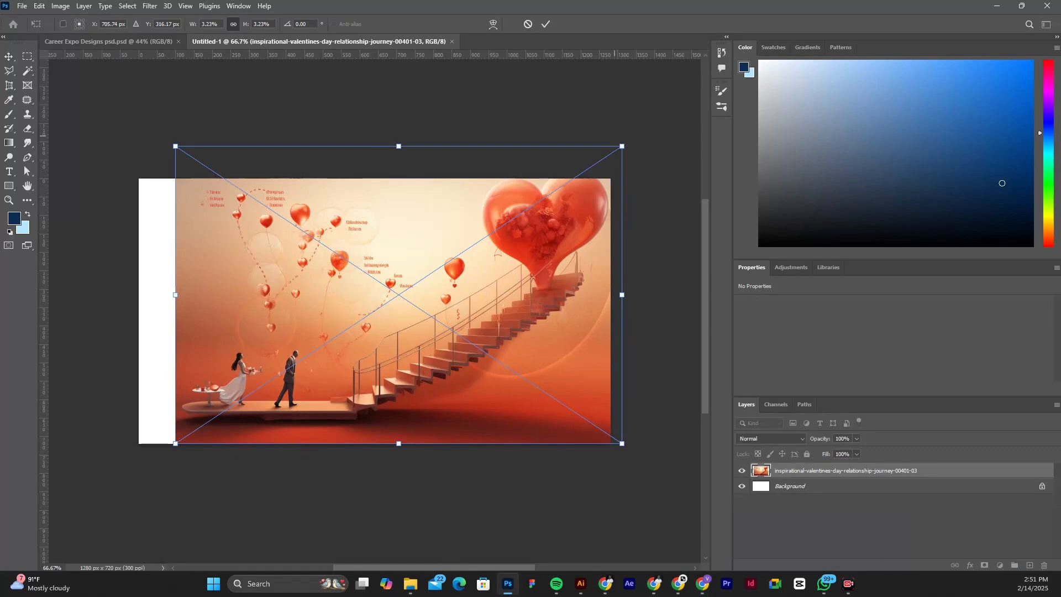
{"action": "left_click_drag", "start_coordinate": [176, 443], "coordinate": [130, 473]}
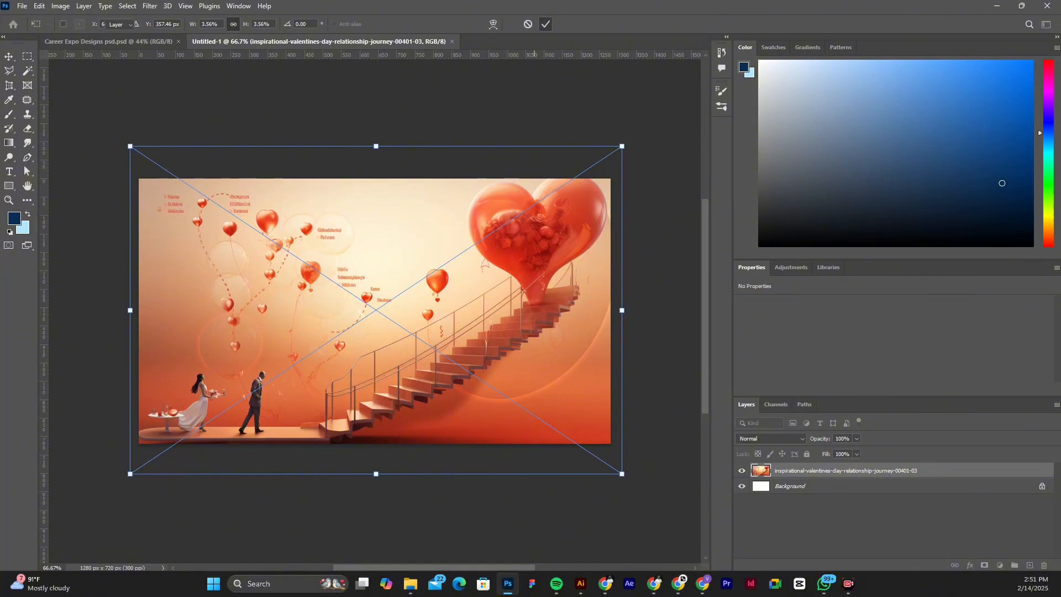
{"action": "key", "text": "Return"}
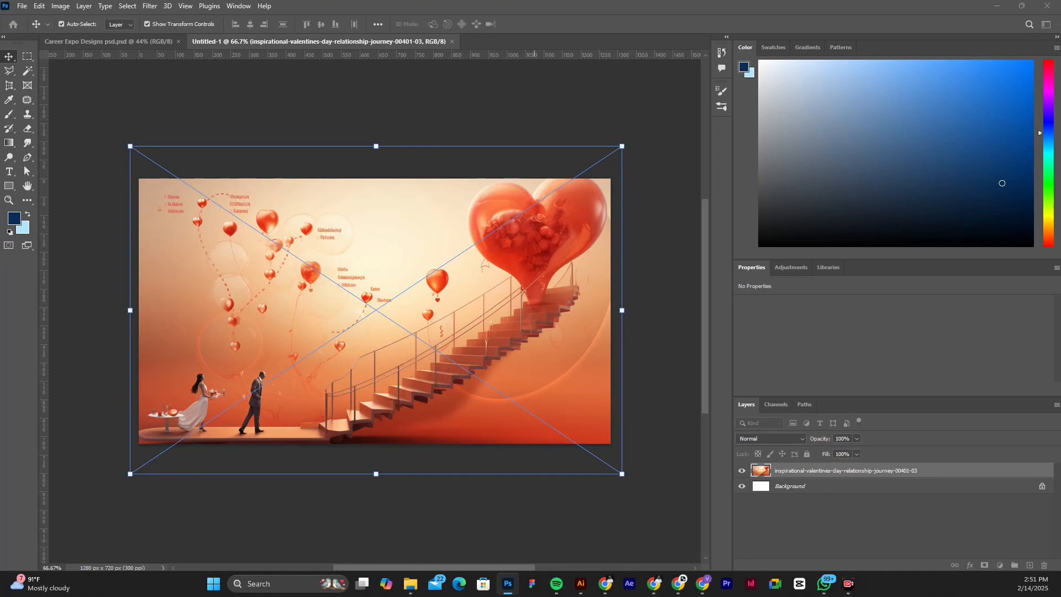
Step: Apply a Gaussian Blur with a radius of 161.8 pixels to the staircase image layer
{"action": "left_click", "coordinate": [150, 6]}
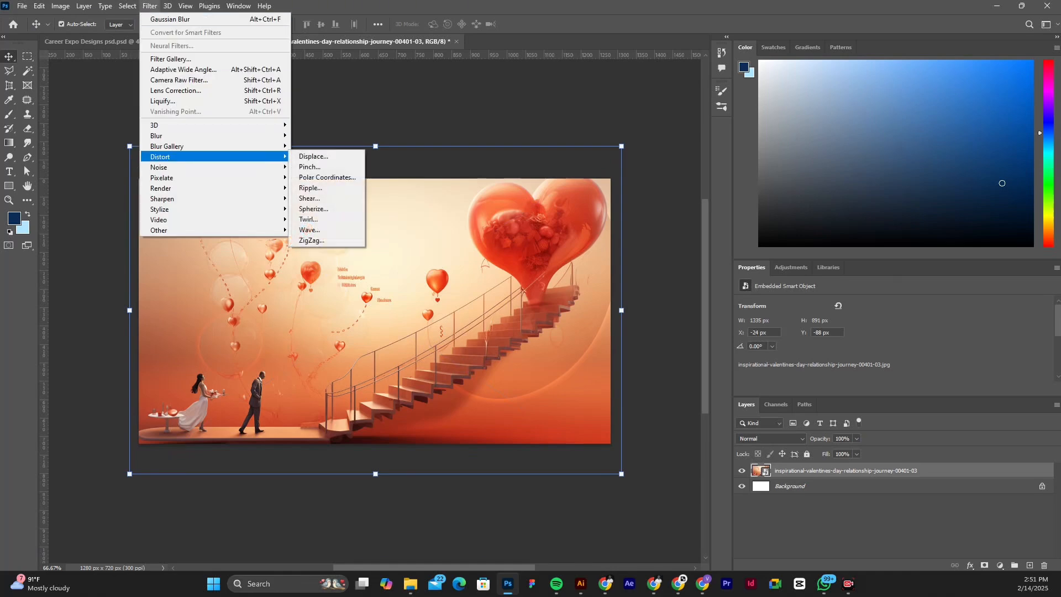
{"action": "mouse_move", "coordinate": [215, 135]}
{"action": "left_click", "coordinate": [320, 176]}
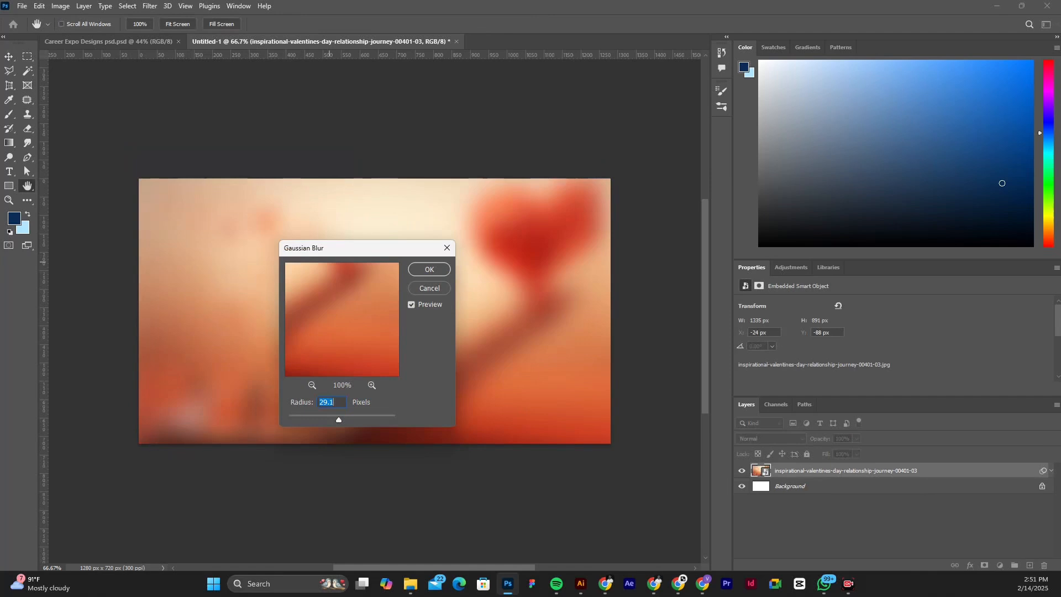
{"action": "left_click_drag", "start_coordinate": [349, 253], "coordinate": [532, 195]}
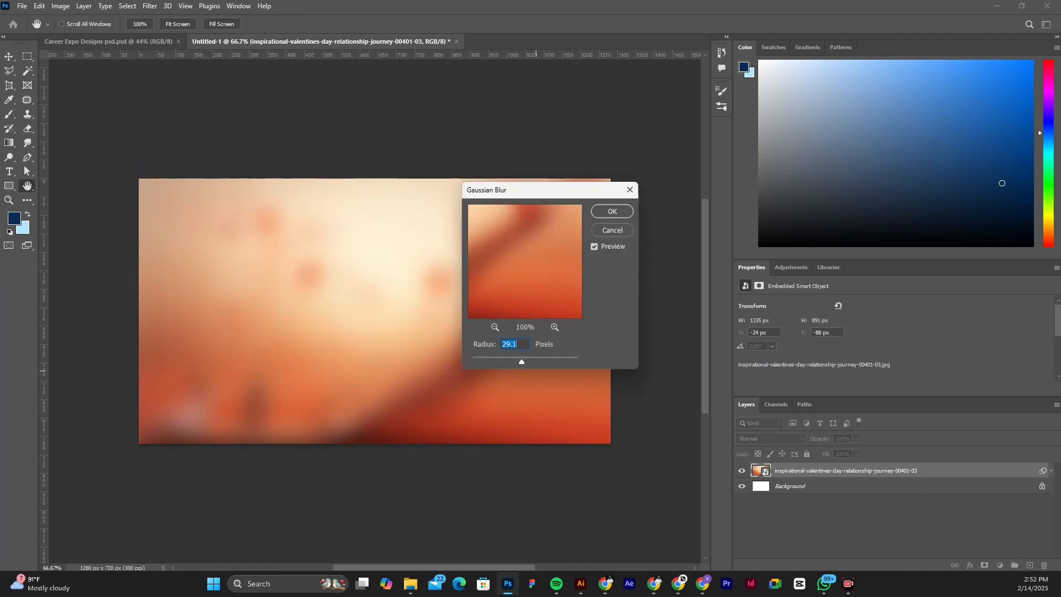
{"action": "left_click", "coordinate": [540, 360]}
{"action": "left_click_drag", "start_coordinate": [539, 361], "coordinate": [552, 360]}
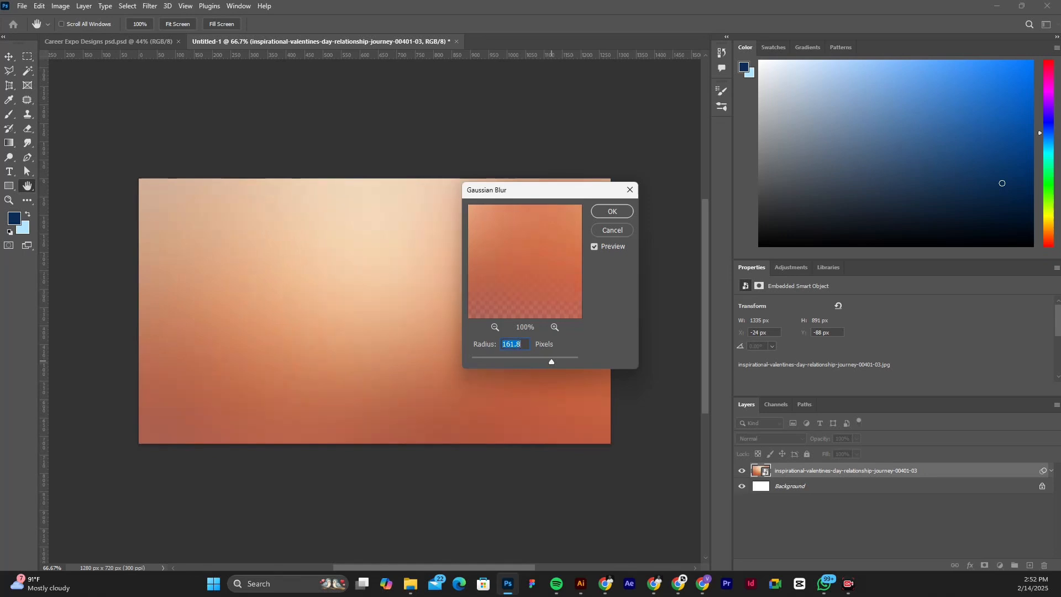
{"action": "left_click", "coordinate": [612, 211]}
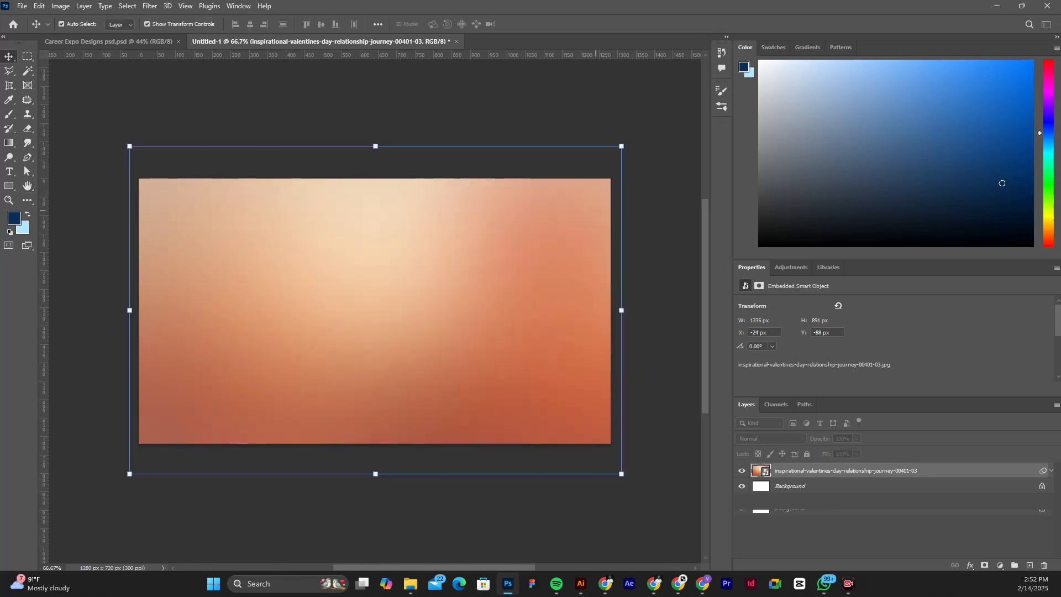
Step: Nudge the blurred background image 3 px to the left
{"action": "key", "text": "Left"}
{"action": "key", "text": "Left"}
{"action": "key", "text": "Left"}
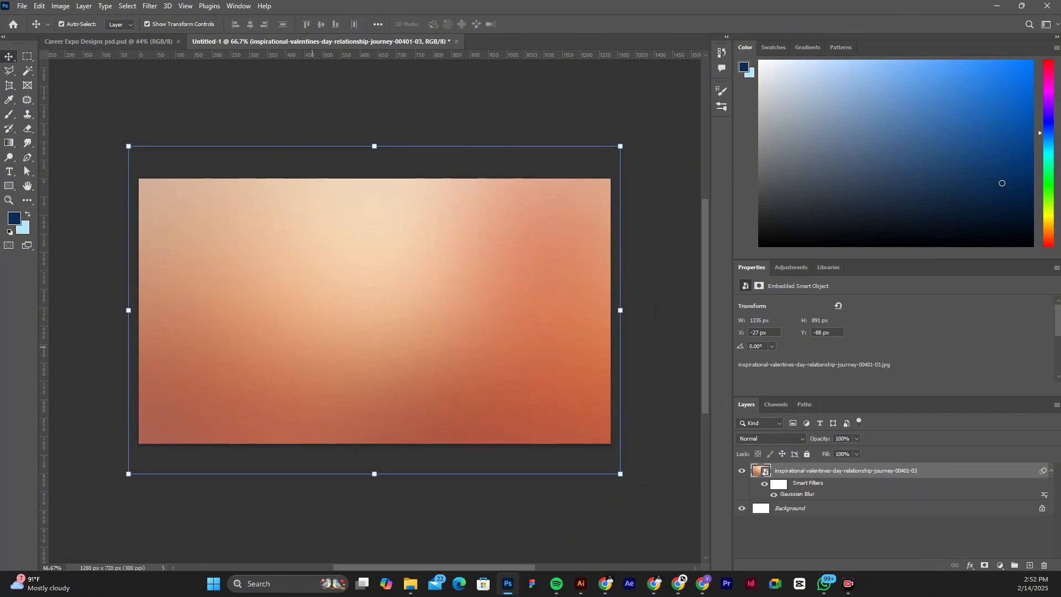
Step: Place the awesome-heart-symbol-tree image in the thumbnail at about 10.5% scale, against the canvas's bottom edge slightly left of centre
{"action": "mouse_move", "coordinate": [410, 583]}
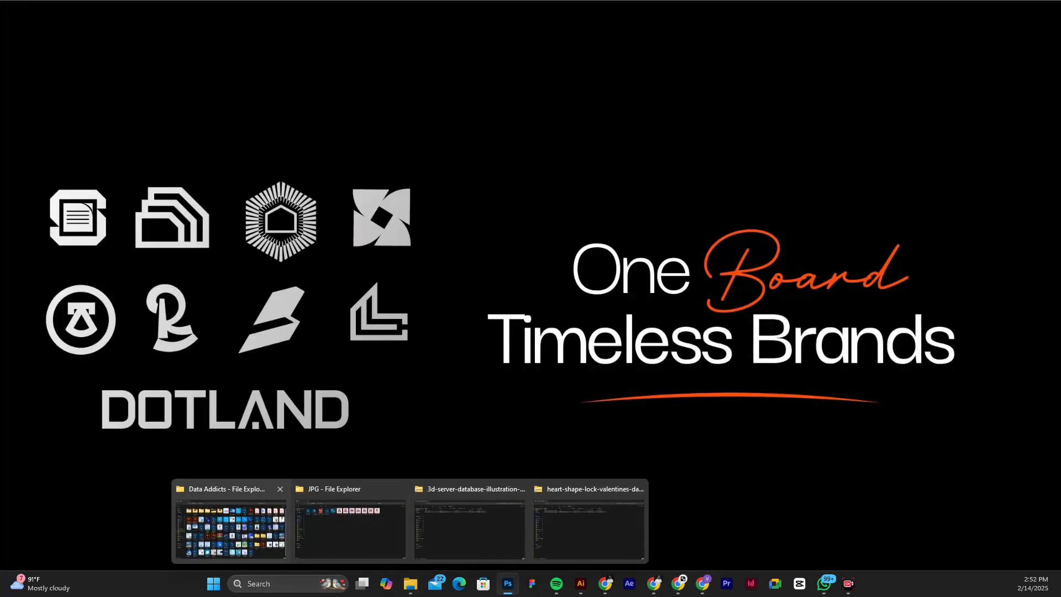
{"action": "left_click", "coordinate": [230, 520]}
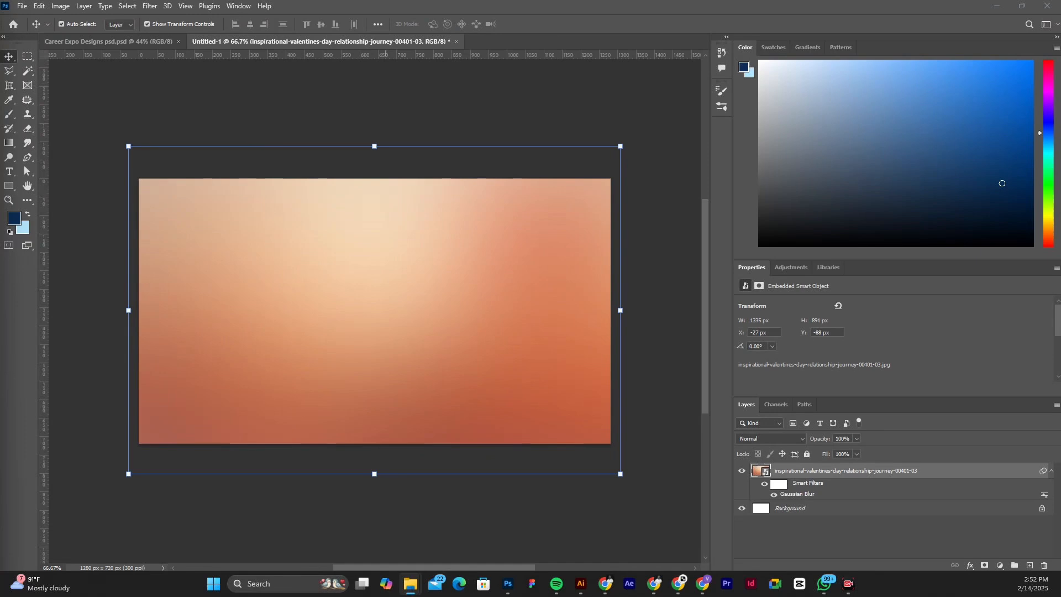
{"action": "left_click_drag", "start_coordinate": [1, 153], "coordinate": [314, 283]}
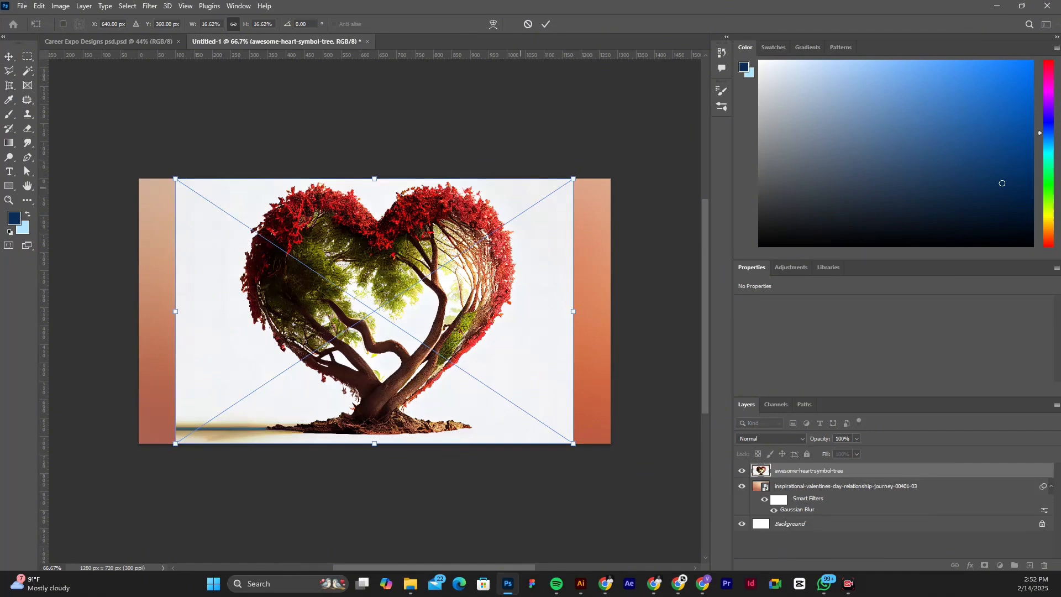
{"action": "left_click_drag", "start_coordinate": [573, 178], "coordinate": [427, 275]}
{"action": "left_click_drag", "start_coordinate": [350, 366], "coordinate": [394, 362]}
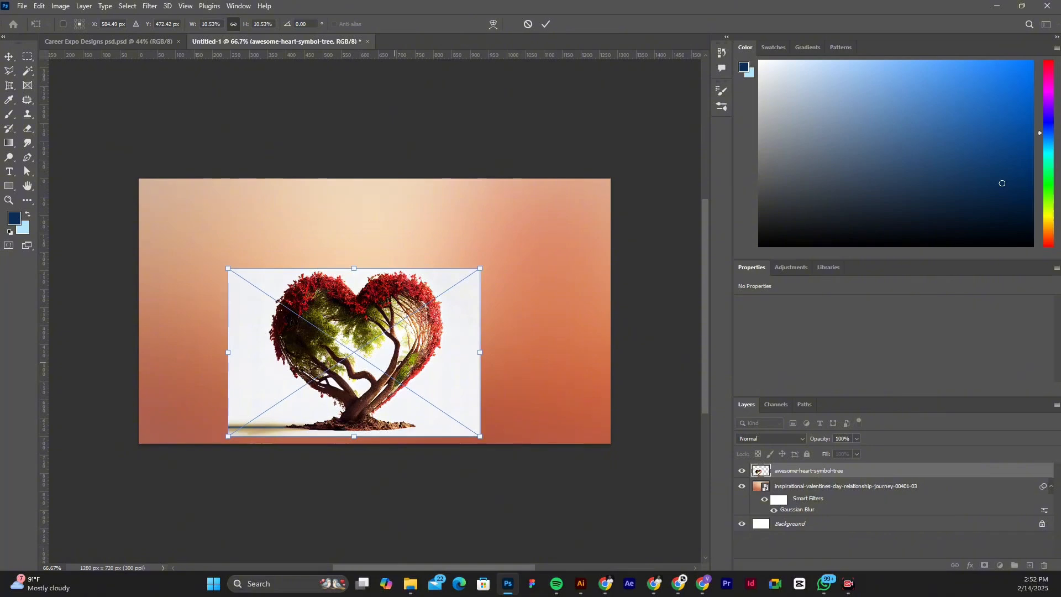
{"action": "left_click", "coordinate": [545, 24]}
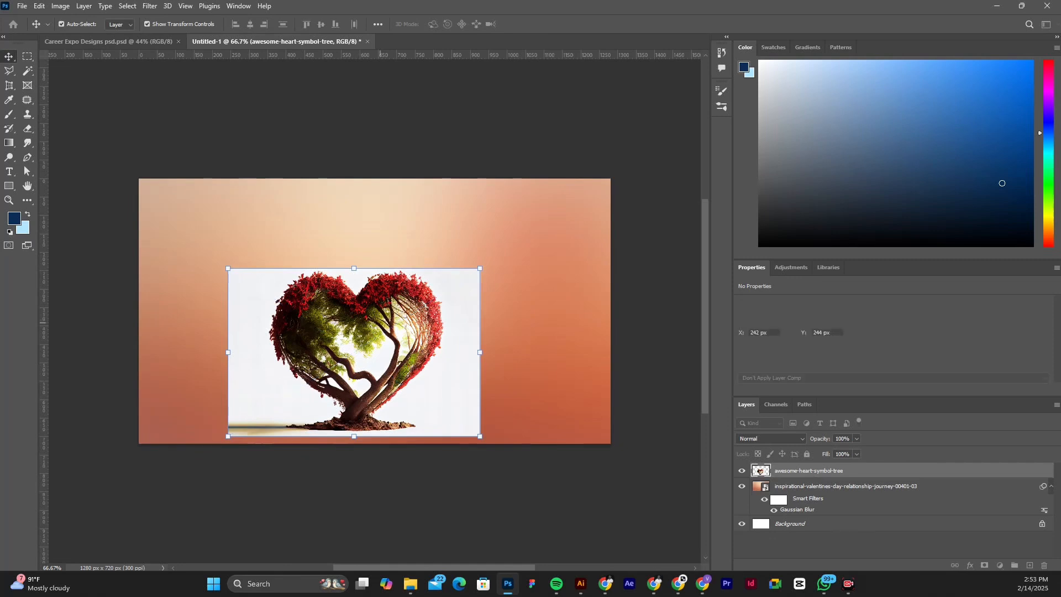
{"action": "left_click_drag", "start_coordinate": [409, 311], "coordinate": [411, 326]}
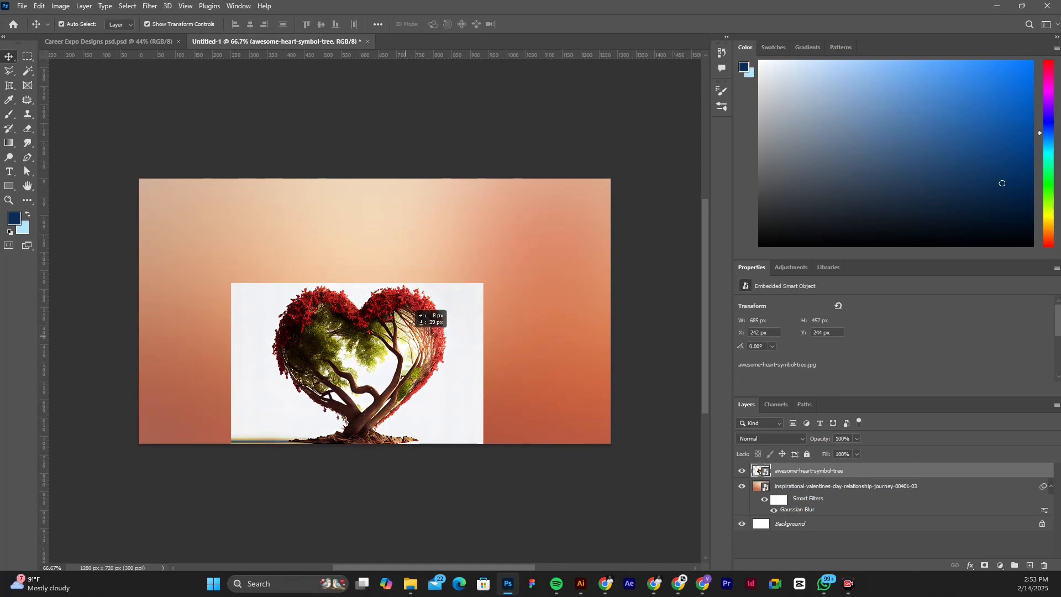
{"action": "left_click_drag", "start_coordinate": [406, 336], "coordinate": [405, 336]}
Step: Set the blend mode of the awesome-heart-symbol-tree layer to Multiply, after previewing the neighbouring lighten and darken modes
{"action": "left_click", "coordinate": [771, 438]}
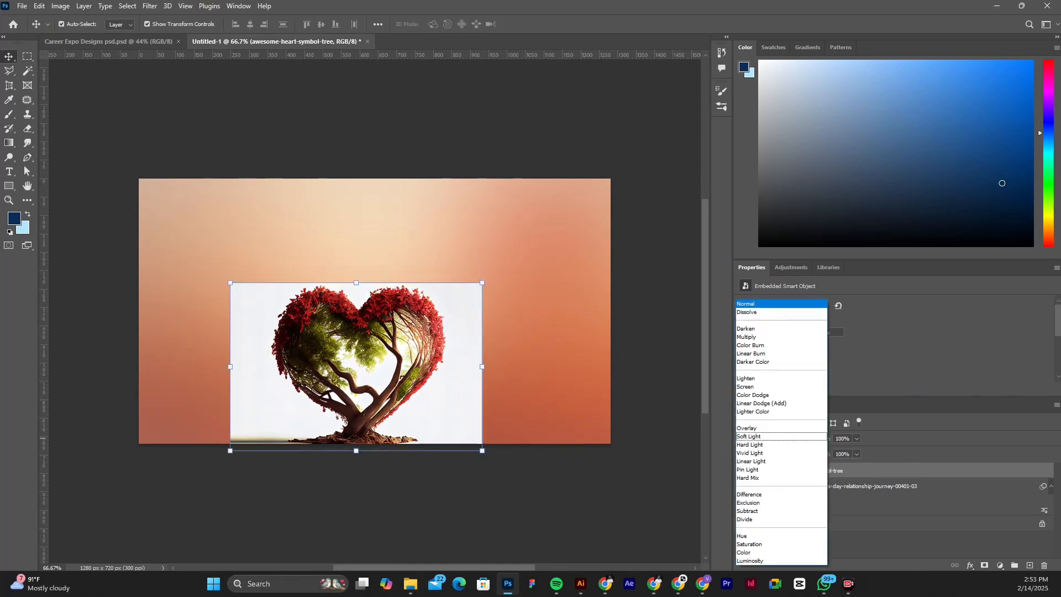
{"action": "key", "text": "Up"}
{"action": "key", "text": "Up"}
{"action": "key", "text": "Up"}
{"action": "key", "text": "Up"}
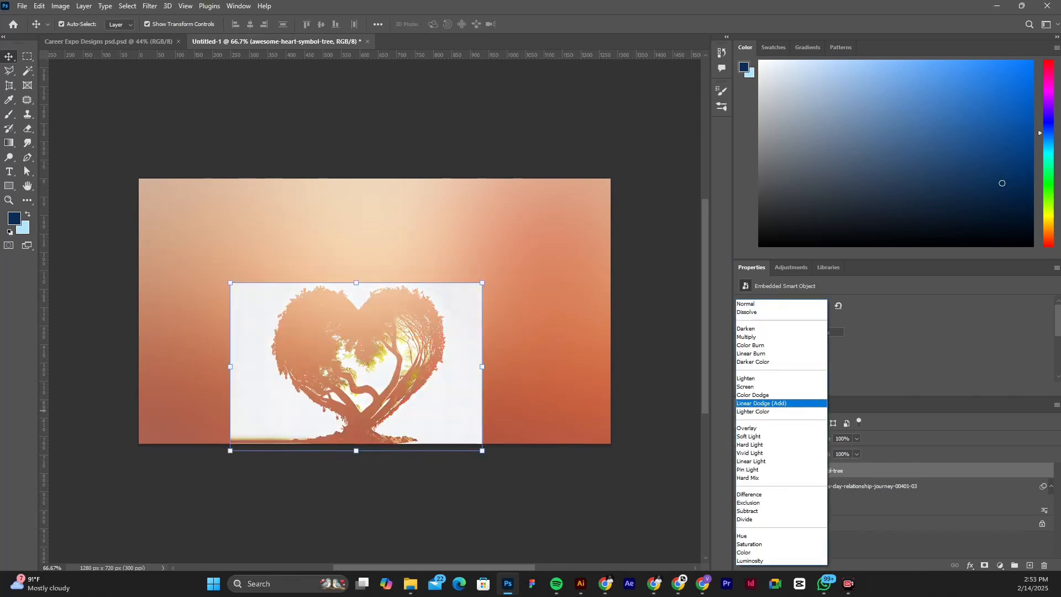
{"action": "key", "text": "Up"}
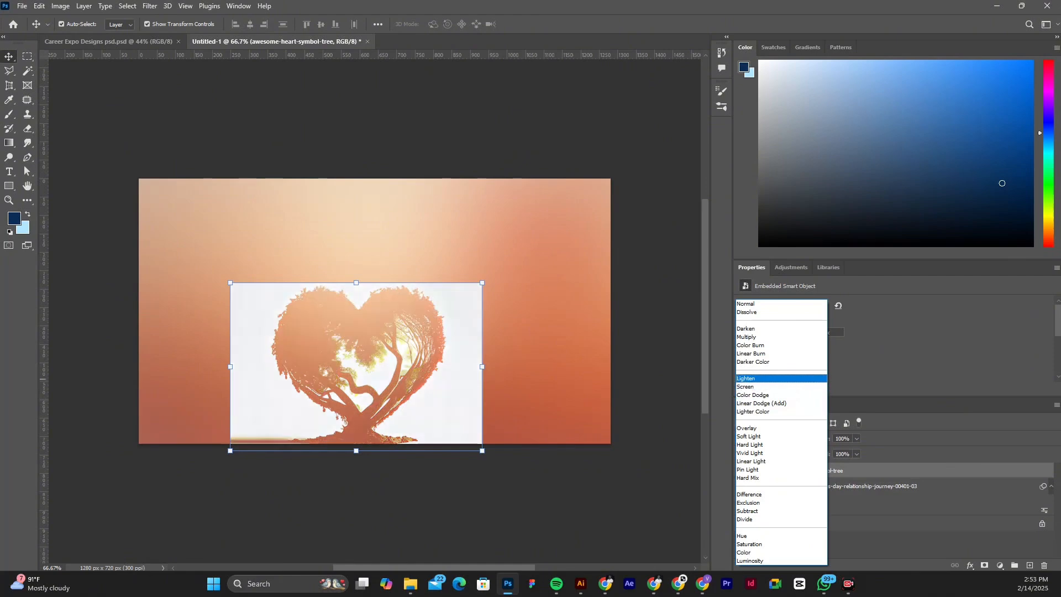
{"action": "key", "text": "Up"}
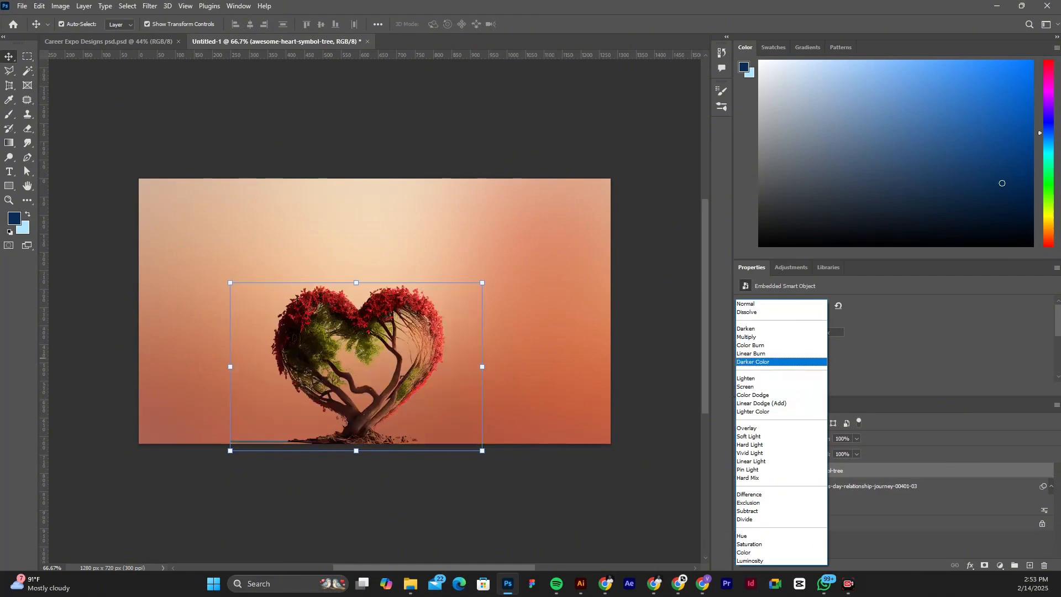
{"action": "key", "text": "Up"}
{"action": "key", "text": "Up"}
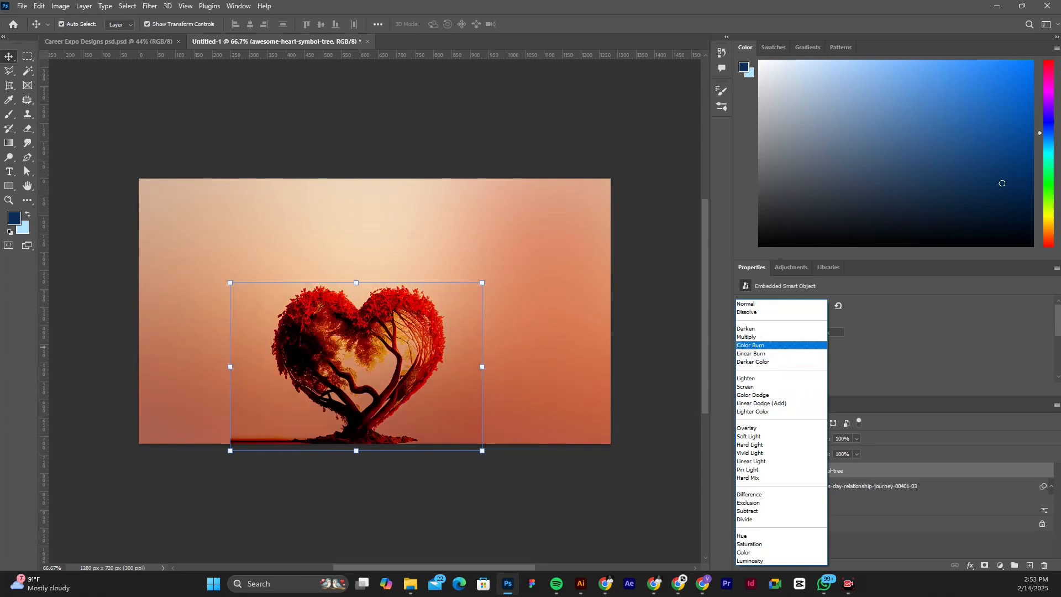
{"action": "key", "text": "Up"}
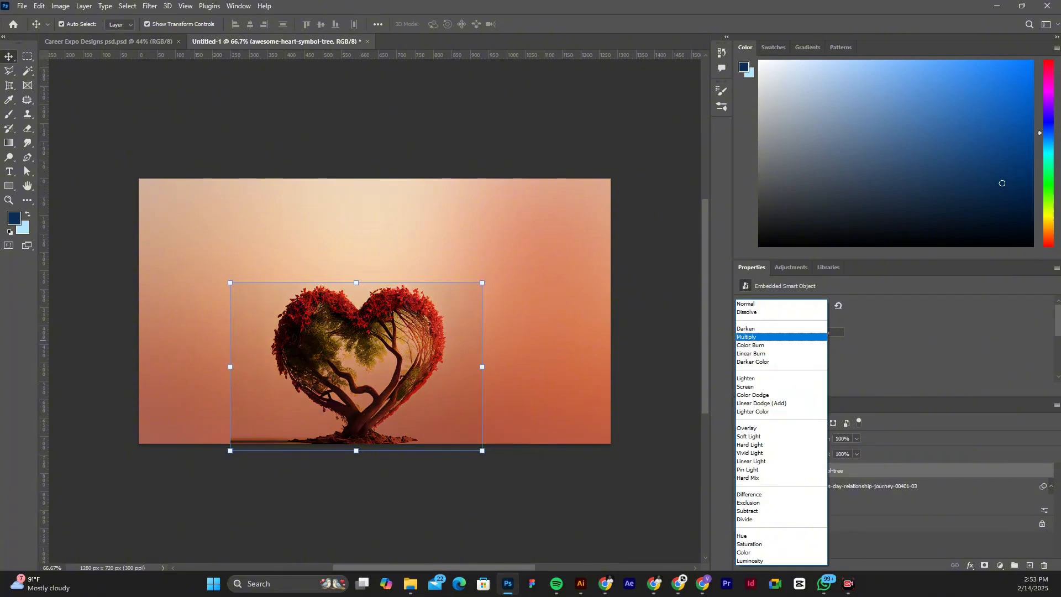
{"action": "key", "text": "Return"}
Step: Move the heart-shaped tree slightly right and up, to about X 270 px, Y 277 px
{"action": "left_click", "coordinate": [328, 336]}
{"action": "left_click_drag", "start_coordinate": [328, 336], "coordinate": [336, 332]}
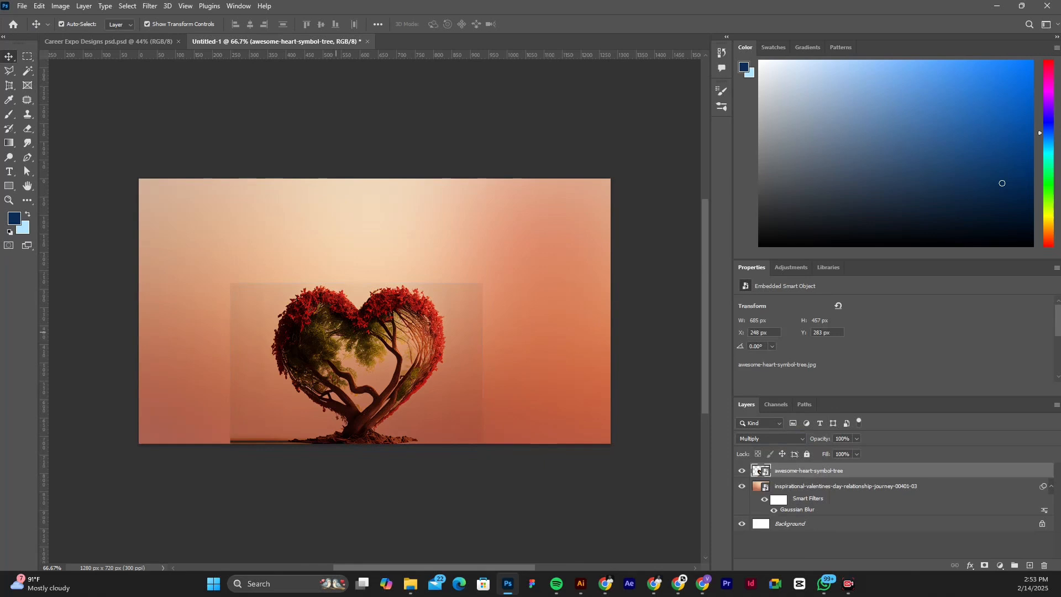
{"action": "left_click_drag", "start_coordinate": [336, 332], "coordinate": [344, 329]}
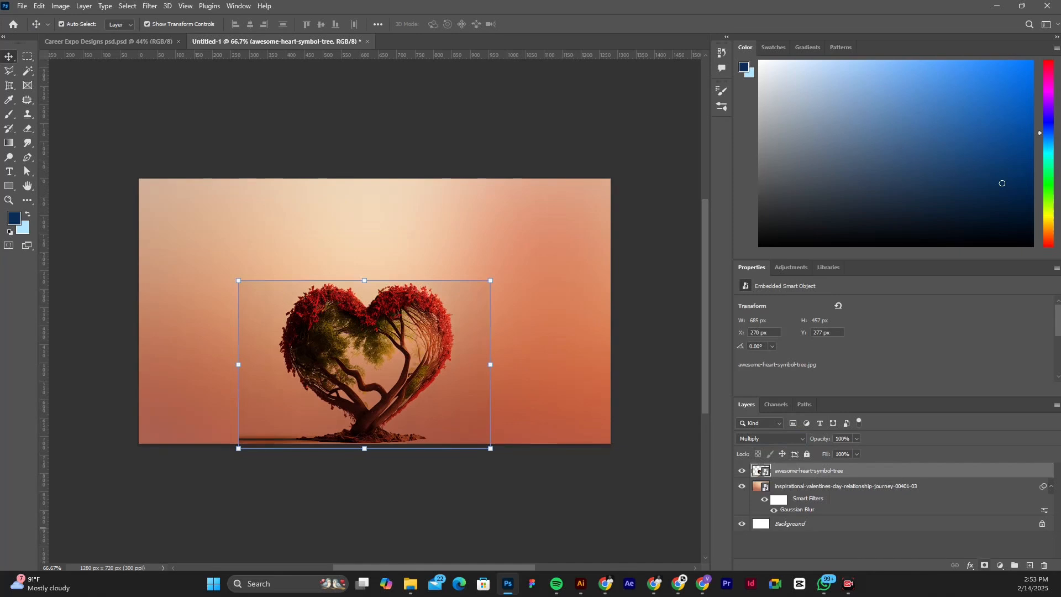
Step: Add a layer mask to the heart-shaped tree layer and brush black along the image's upper edge to hide it
{"action": "left_click", "coordinate": [984, 565]}
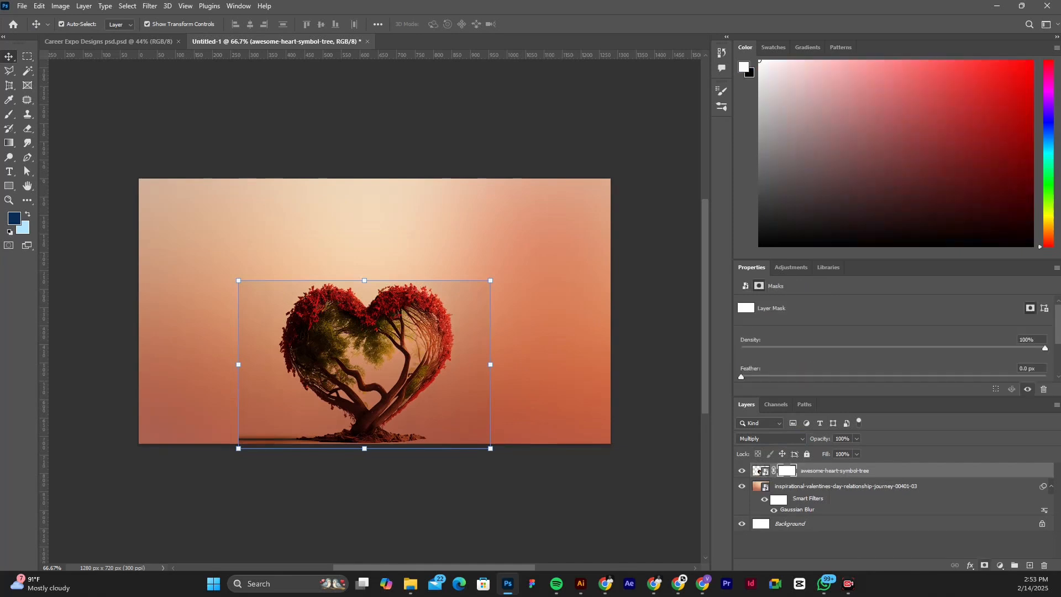
{"action": "key", "text": "b"}
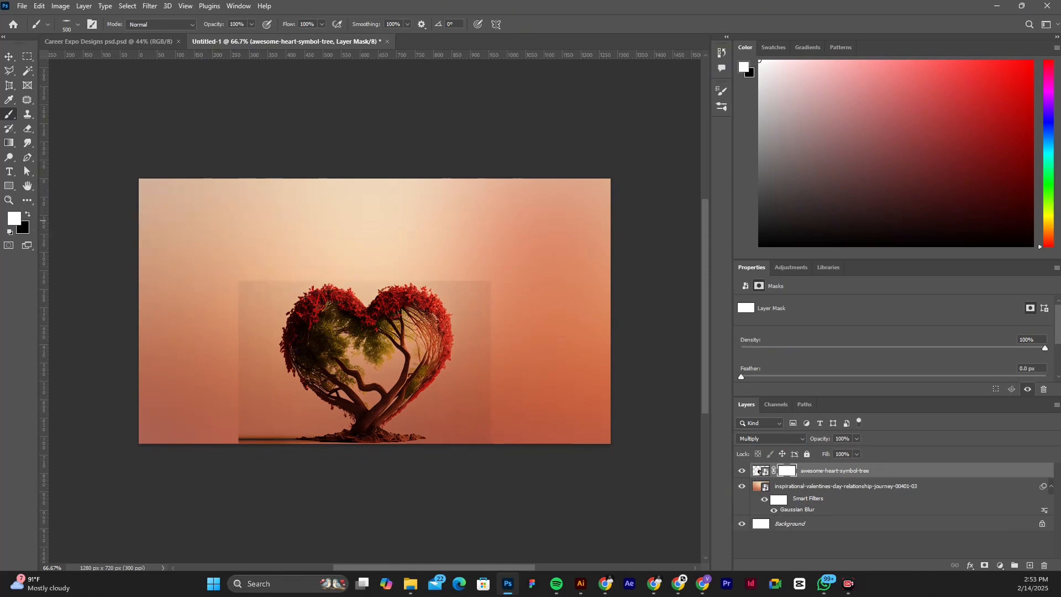
{"action": "key", "text": "alt"}
{"action": "key", "text": "x"}
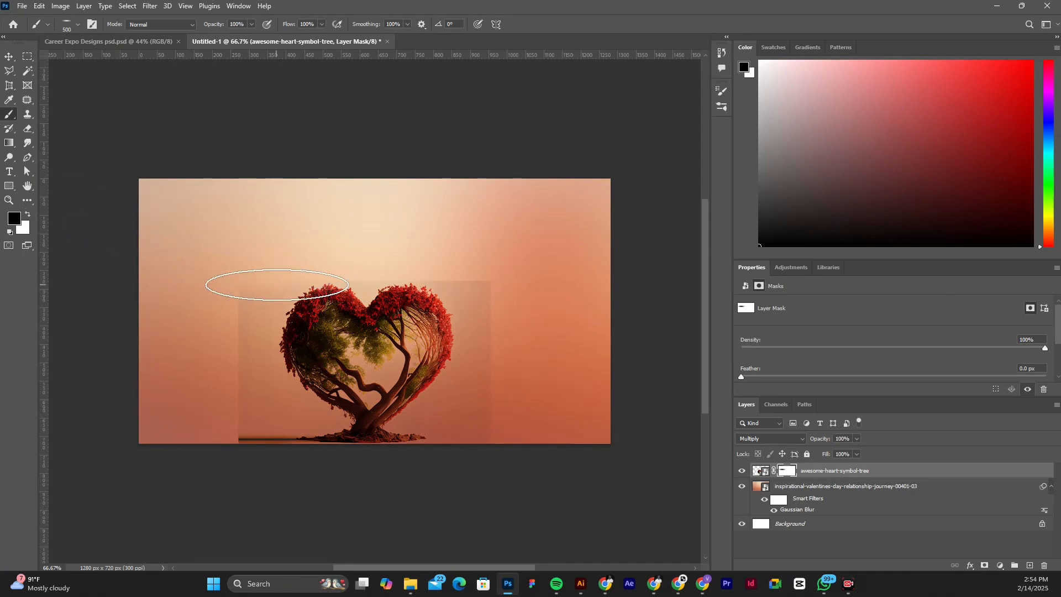
{"action": "mouse_move", "coordinate": [346, 277]}
{"action": "left_mouse_down"}
{"action": "mouse_move", "coordinate": [529, 276]}
{"action": "mouse_move", "coordinate": [486, 274]}
{"action": "left_mouse_up"}
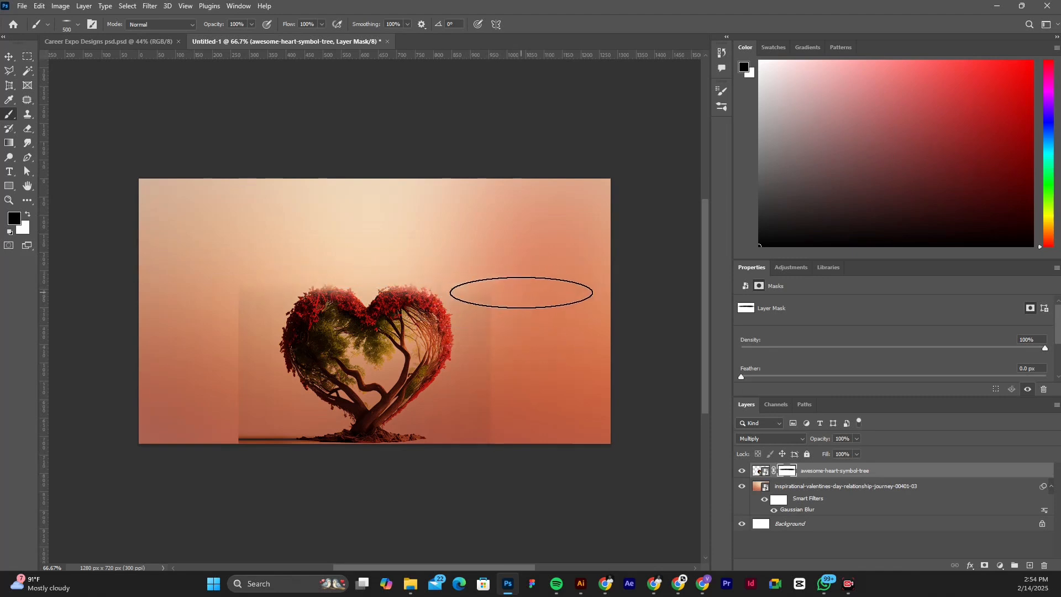
Step: Brush white on the mask over the treetop to restore it, and black along the tree image's remaining visible edges
{"action": "key", "text": "x"}
{"action": "left_click_drag", "start_coordinate": [221, 276], "coordinate": [428, 279]}
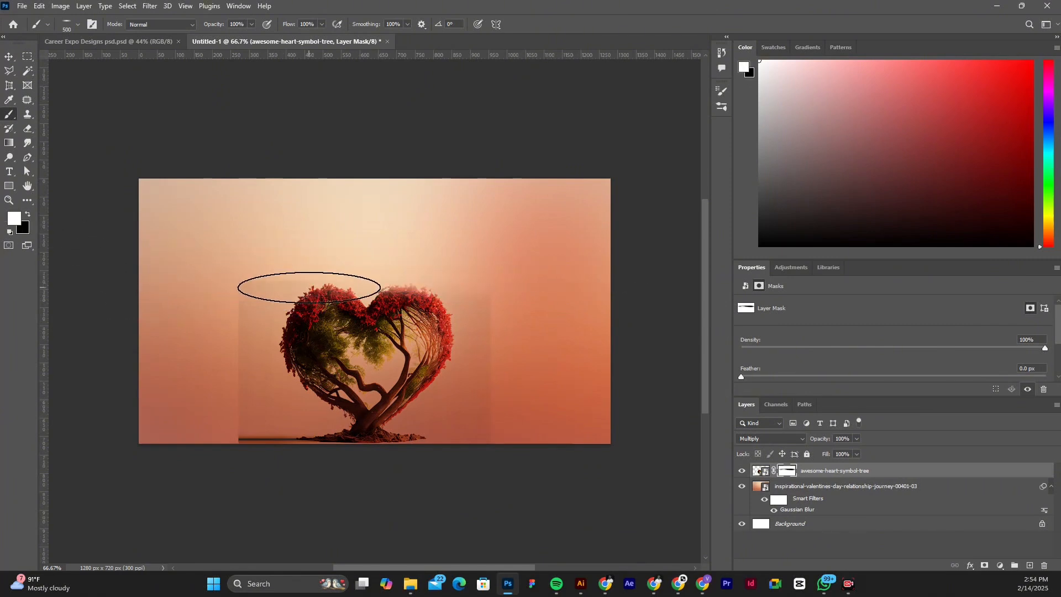
{"action": "key", "text": "x"}
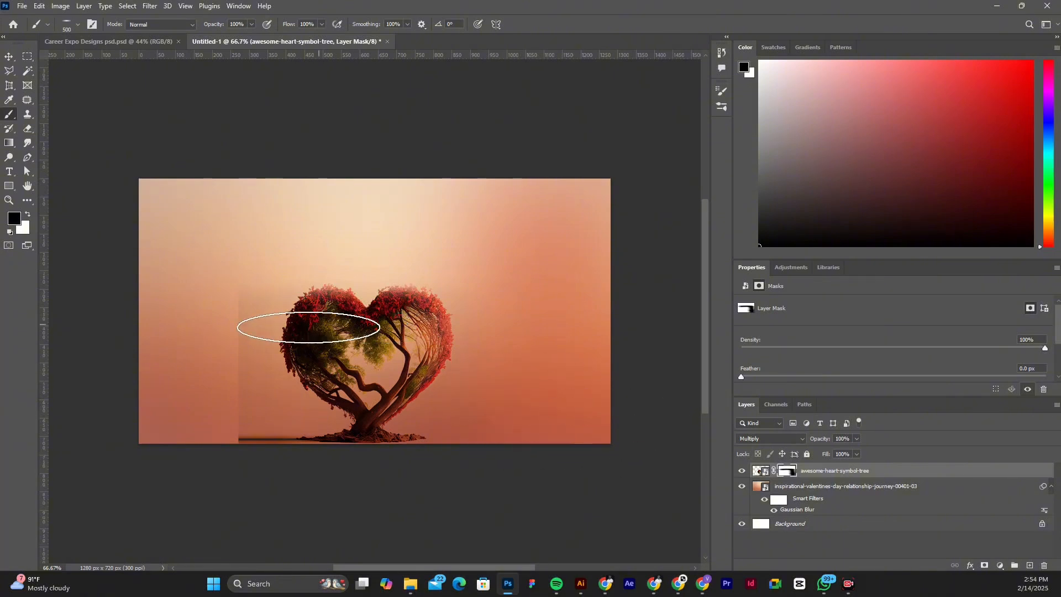
{"action": "mouse_move", "coordinate": [198, 353]}
{"action": "left_mouse_down"}
{"action": "mouse_move", "coordinate": [199, 422]}
{"action": "mouse_move", "coordinate": [260, 441]}
{"action": "left_mouse_up"}
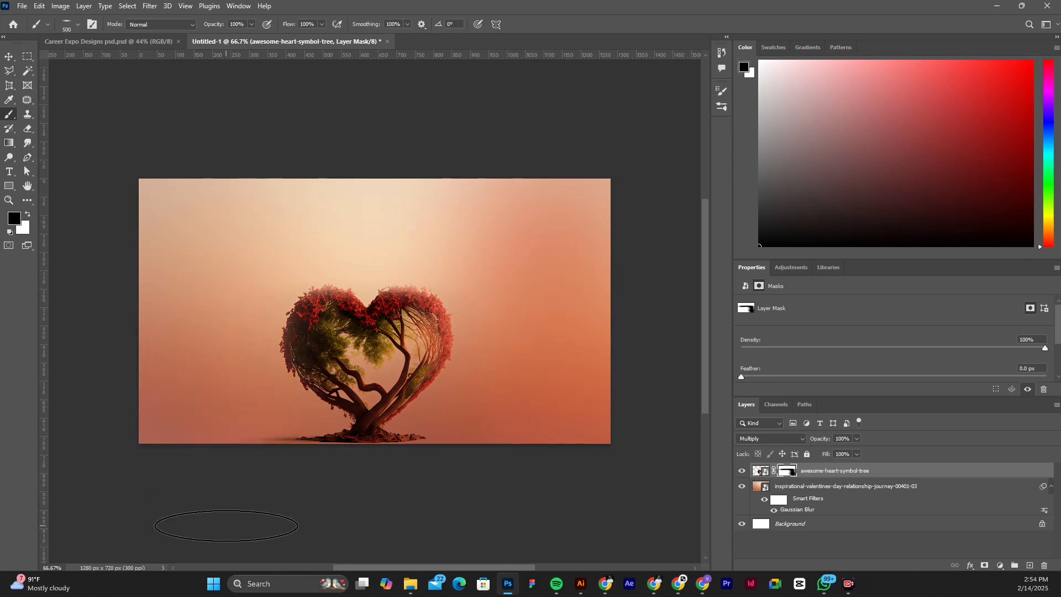
{"action": "left_click_drag", "start_coordinate": [206, 395], "coordinate": [276, 440]}
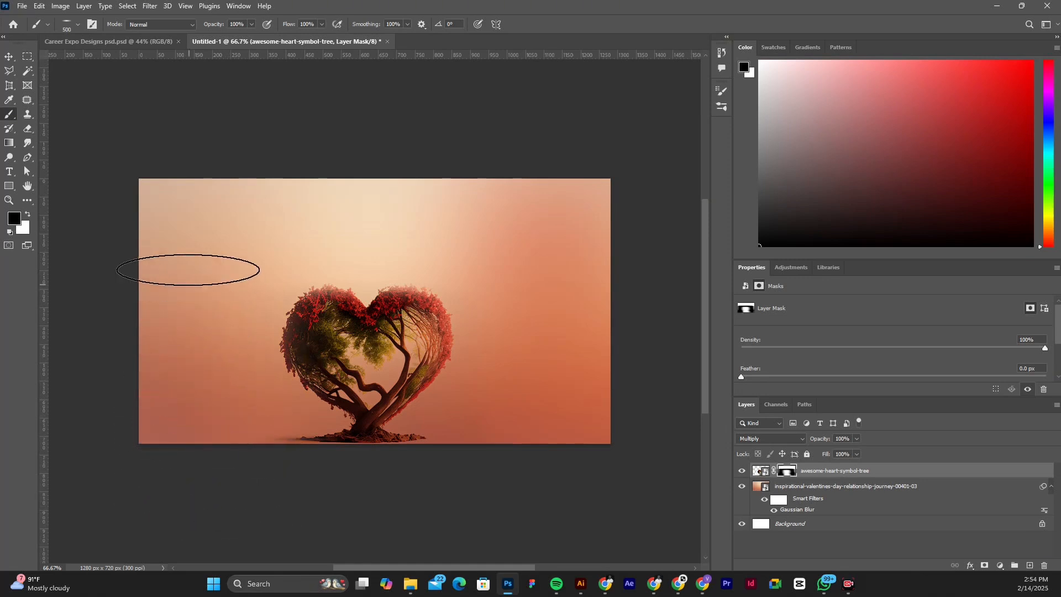
Step: Scale the masked heart-shaped tree down to 93.72%, about 642 x 428 px, and nudge it slightly right and down
{"action": "key", "text": "v"}
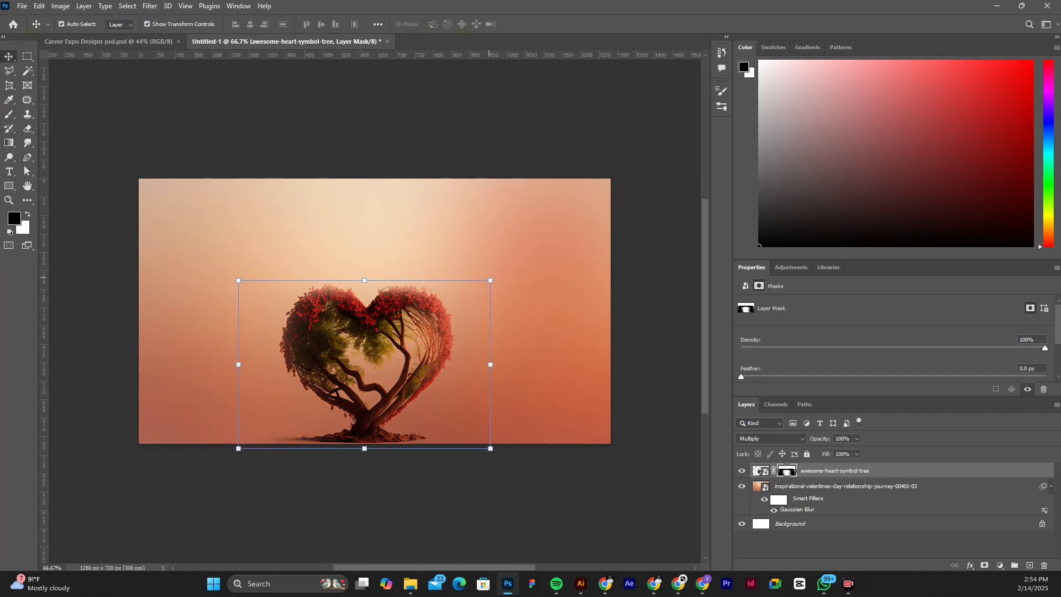
{"action": "left_click_drag", "start_coordinate": [490, 280], "coordinate": [474, 291]}
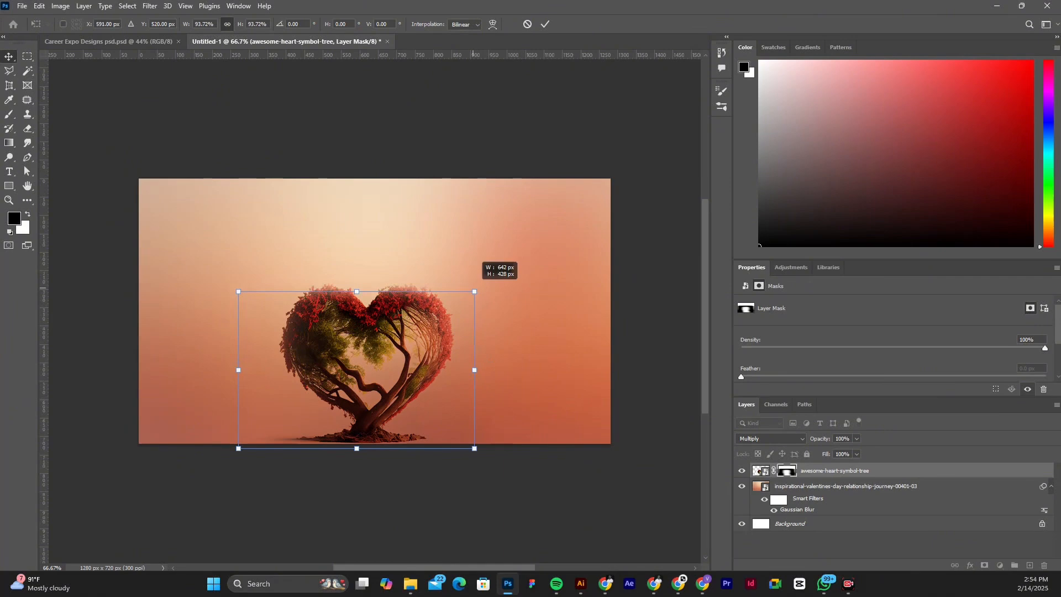
{"action": "left_click_drag", "start_coordinate": [474, 291], "coordinate": [474, 291]}
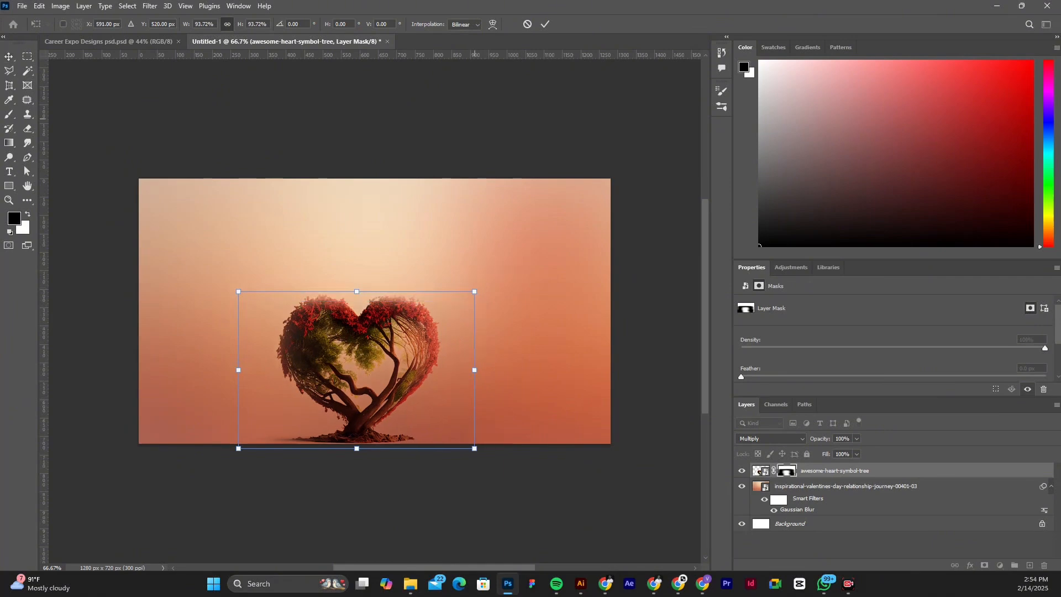
{"action": "left_click", "coordinate": [545, 24]}
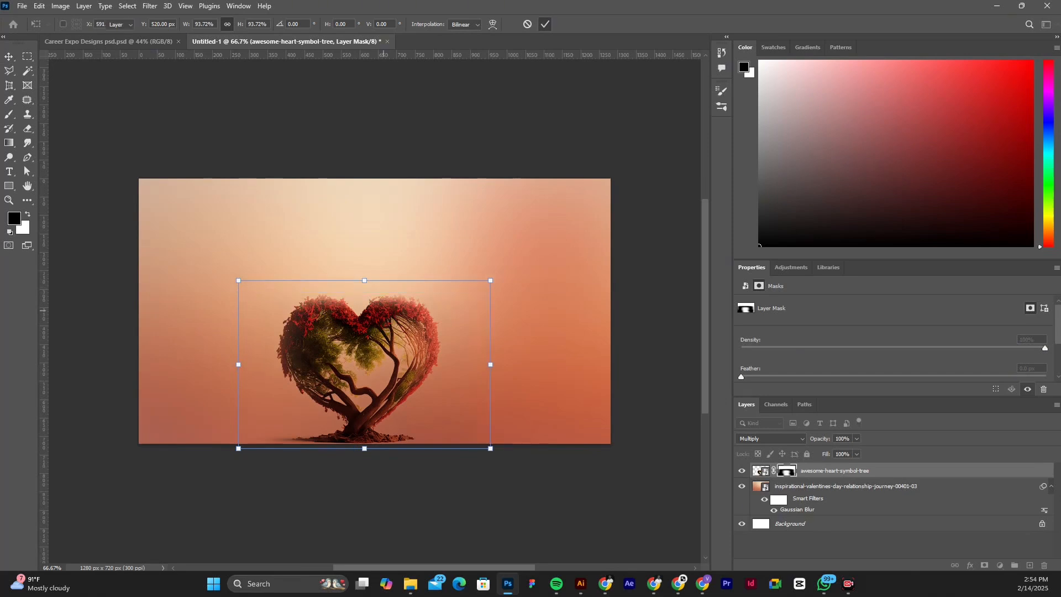
{"action": "left_click_drag", "start_coordinate": [360, 329], "coordinate": [361, 331]}
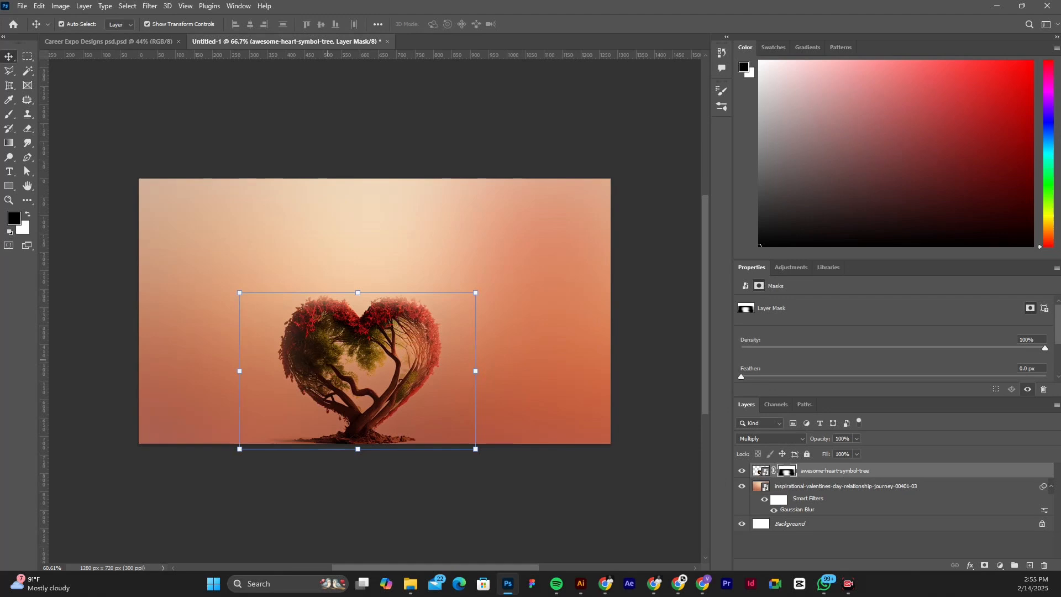
Step: Switch to Illustrator and save the open Quotes.Carousels.ai document
{"action": "scroll", "coordinate": [328, 358], "scroll_direction": "down", "scroll_amount": 1}
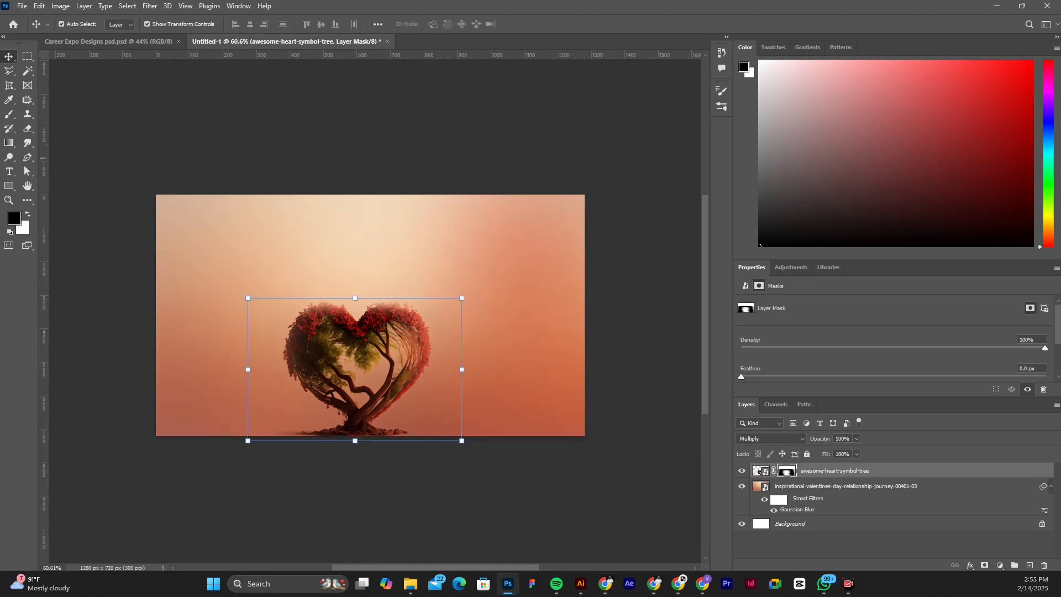
{"action": "mouse_move", "coordinate": [580, 583]}
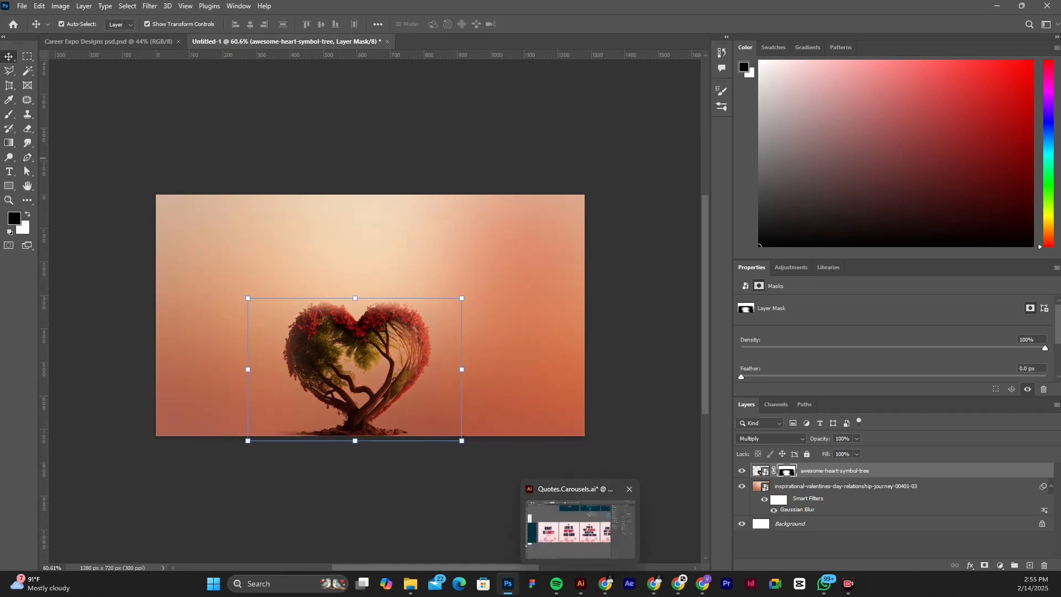
{"action": "mouse_move", "coordinate": [580, 522]}
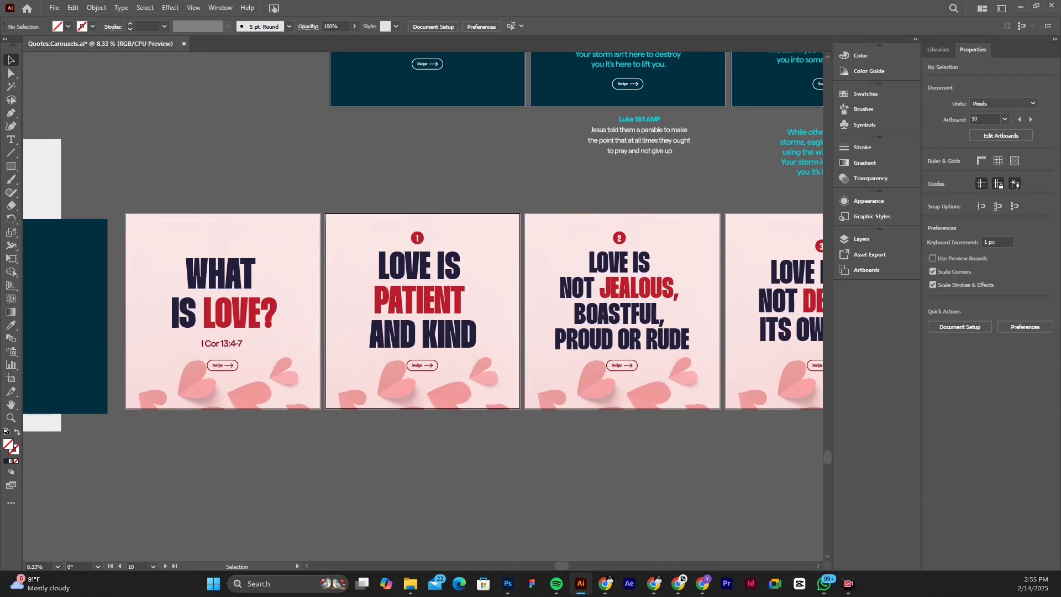
{"action": "key", "text": "ctrl+w"}
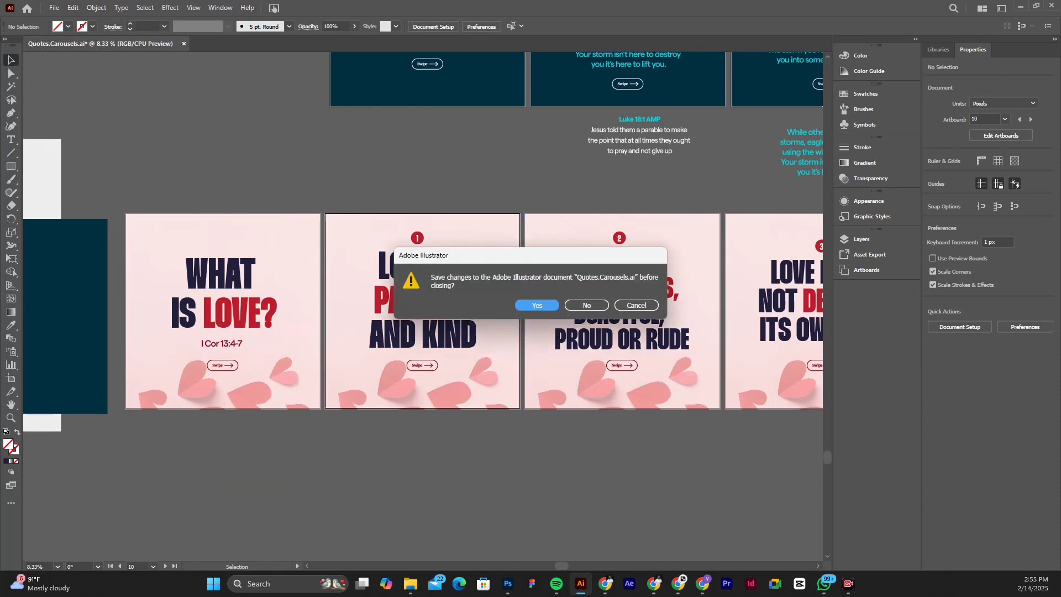
{"action": "key", "text": "Escape"}
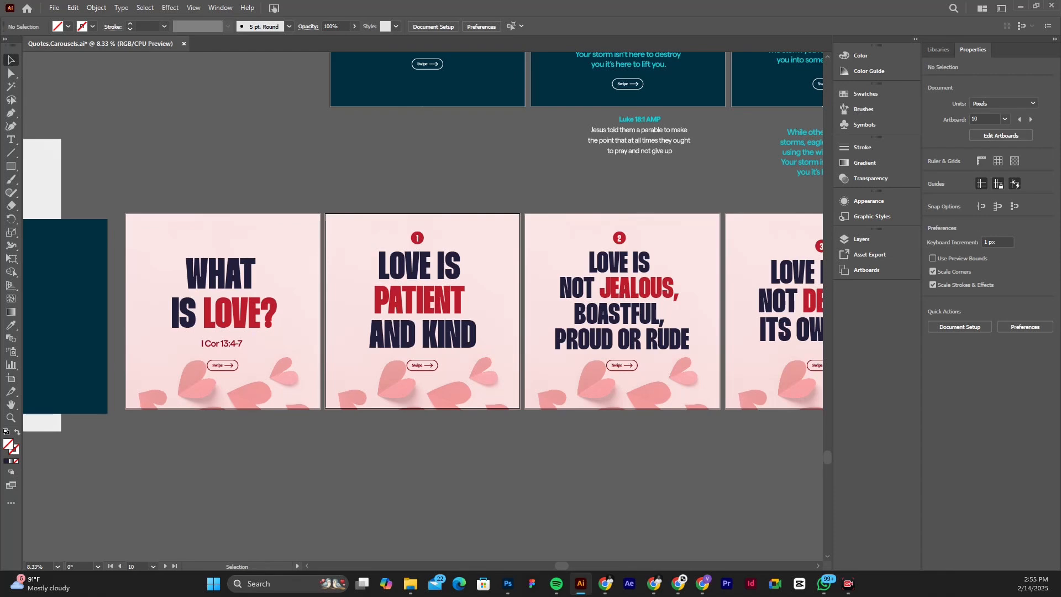
{"action": "key", "text": "ctrl+s"}
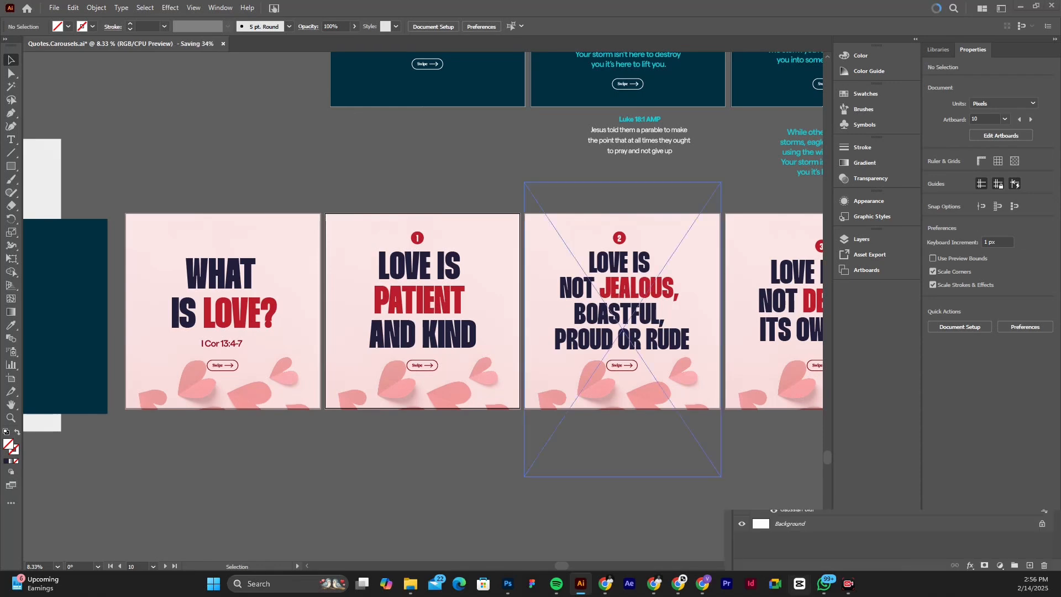
{"action": "left_click", "coordinate": [848, 583]}
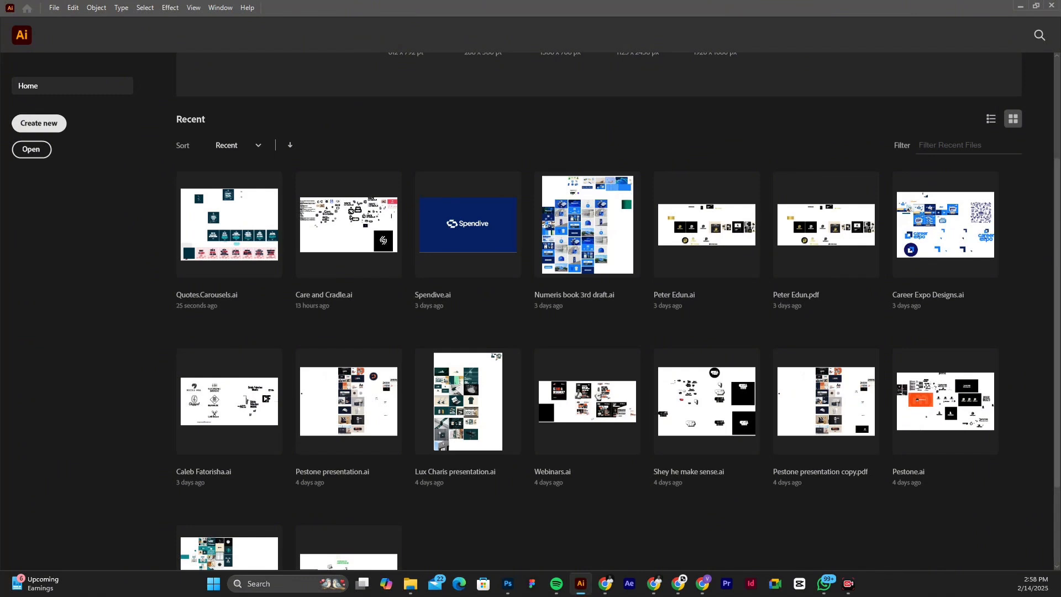
Step: Create a new Web-Large Illustrator document of 1920 x 1080 px in RGB colour
{"action": "left_click", "coordinate": [39, 123]}
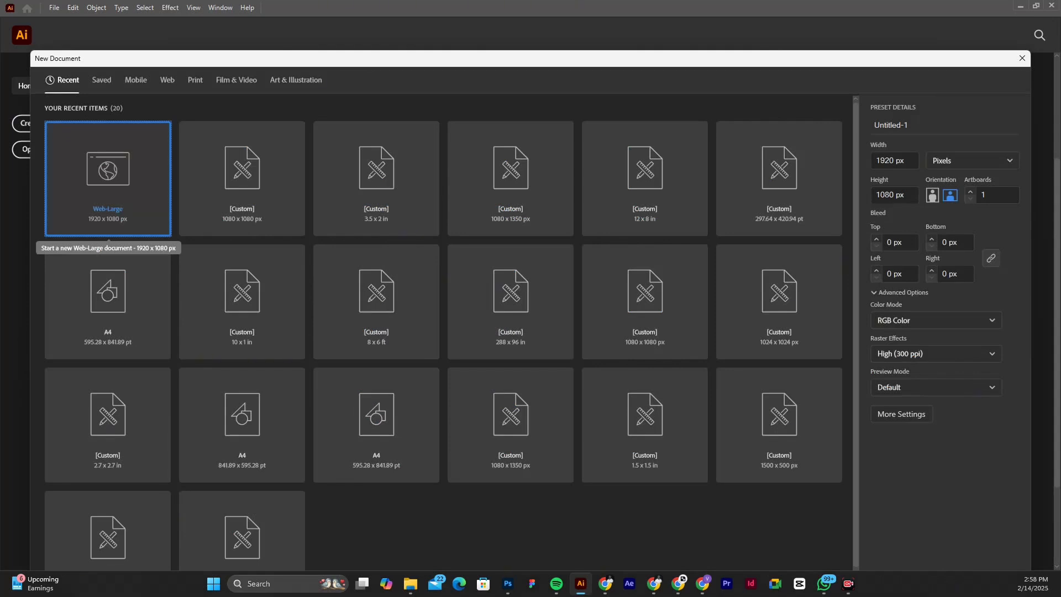
{"action": "key", "text": "Escape"}
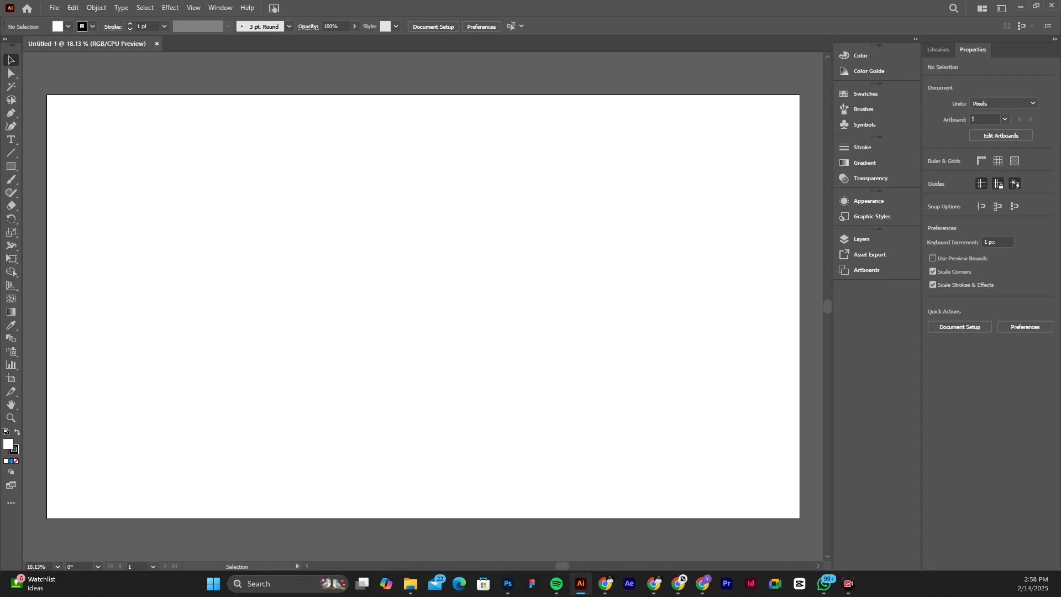
Step: Write "Love Never Fails" on the artboard and scale the text up to about 144 pt, roughly 958 px wide
{"action": "scroll", "coordinate": [218, 280], "scroll_direction": "down", "scroll_amount": 1}
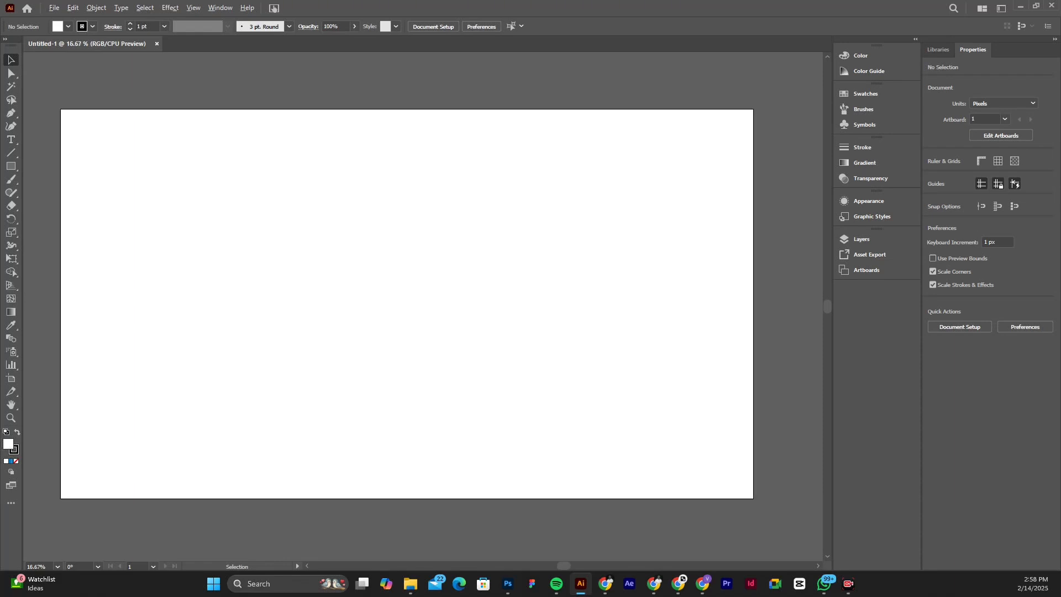
{"action": "scroll", "coordinate": [220, 275], "scroll_direction": "down", "scroll_amount": 1}
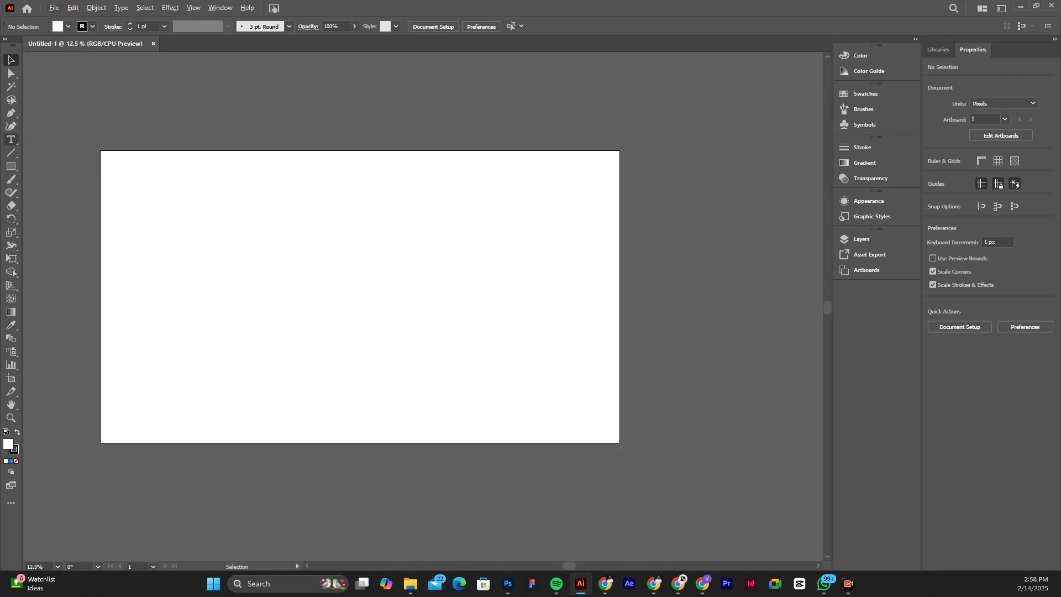
{"action": "left_click", "coordinate": [11, 139]}
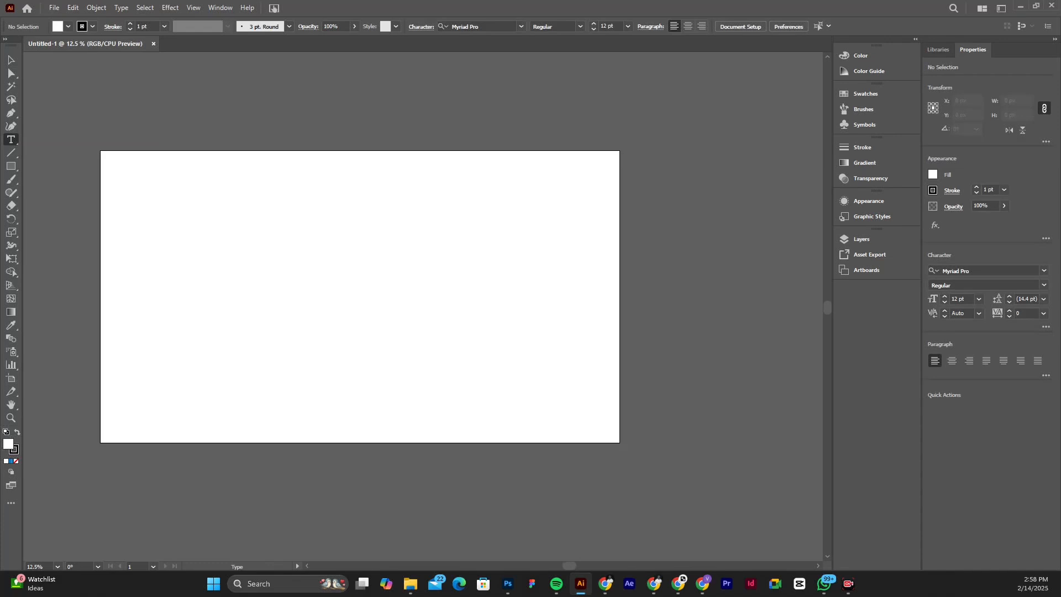
{"action": "left_click", "coordinate": [331, 276]}
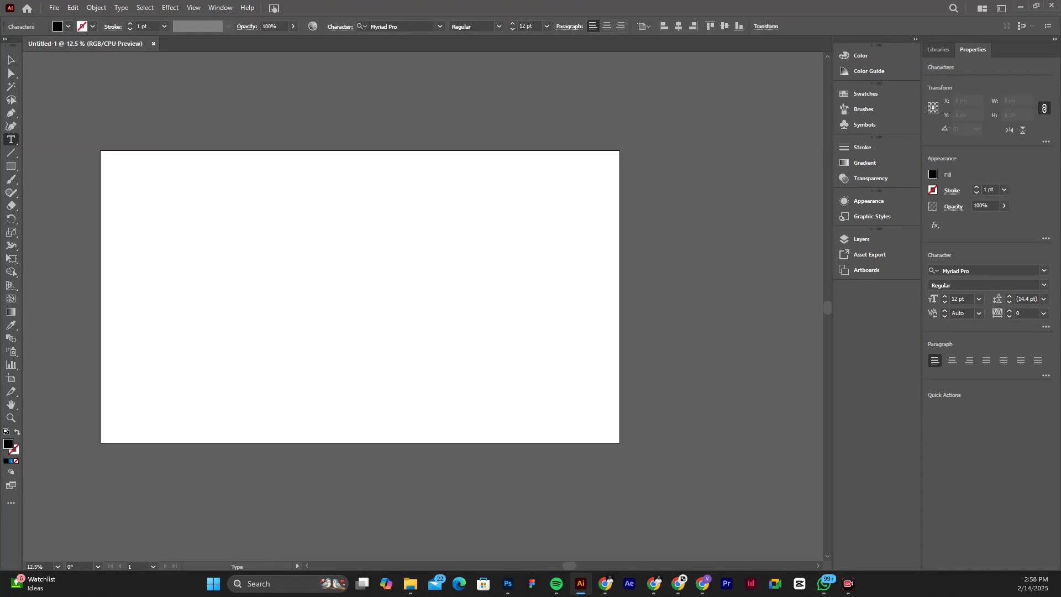
{"action": "key", "text": "BackSpace"}
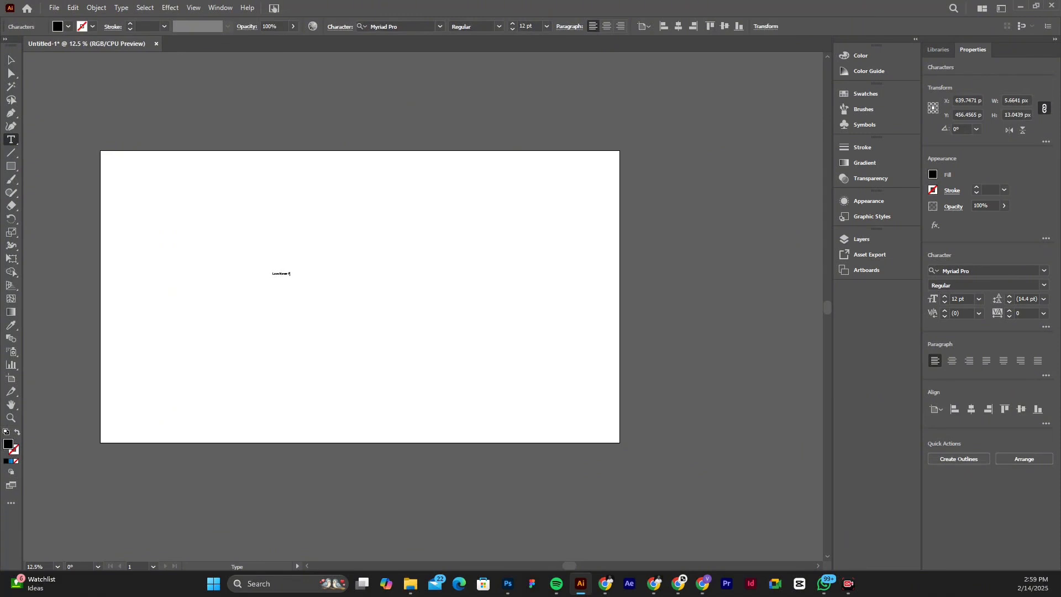
{"action": "key", "text": "ctrl+a"}
{"action": "key", "text": "Escape"}
{"action": "left_click_drag", "start_coordinate": [294, 278], "coordinate": [431, 381]}
{"action": "left_click_drag", "start_coordinate": [376, 271], "coordinate": [432, 286]}
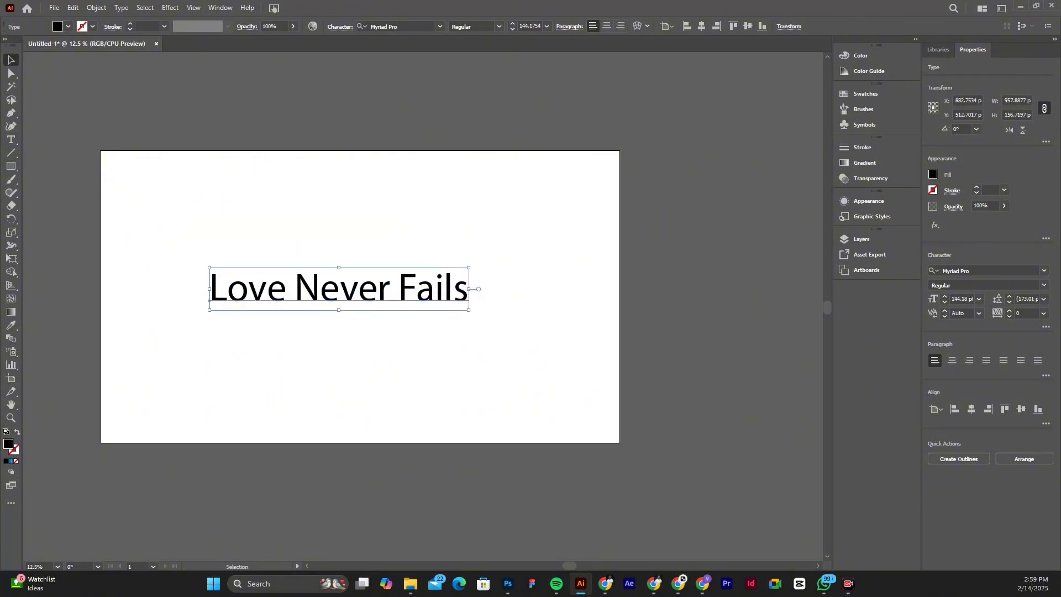
Step: Set the "Love Never Fails" text in the charlotte font and move it to the upper middle of the artboard
{"action": "left_click", "coordinate": [440, 26]}
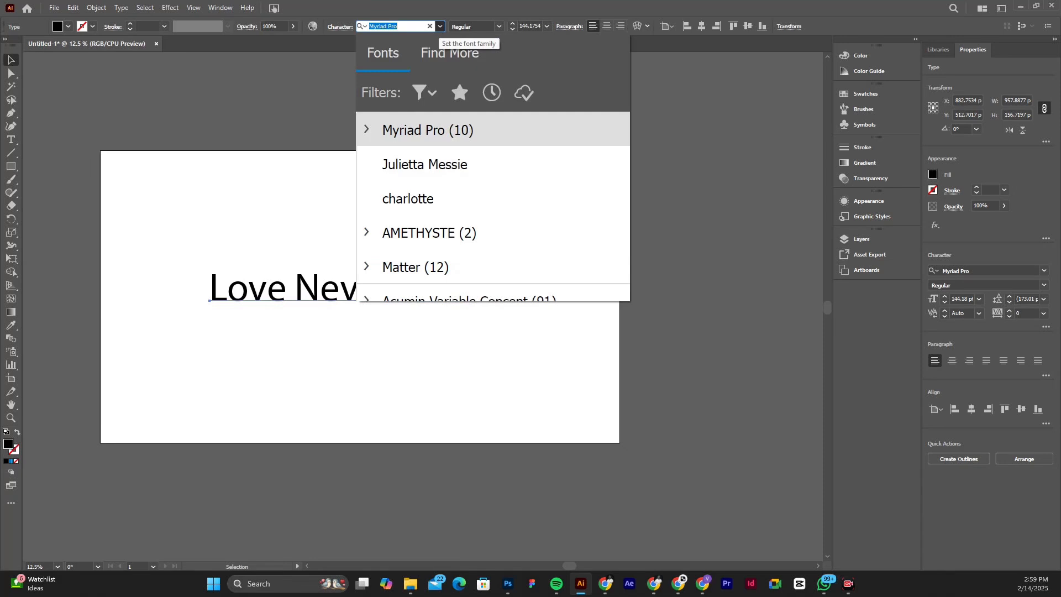
{"action": "key", "text": "Escape"}
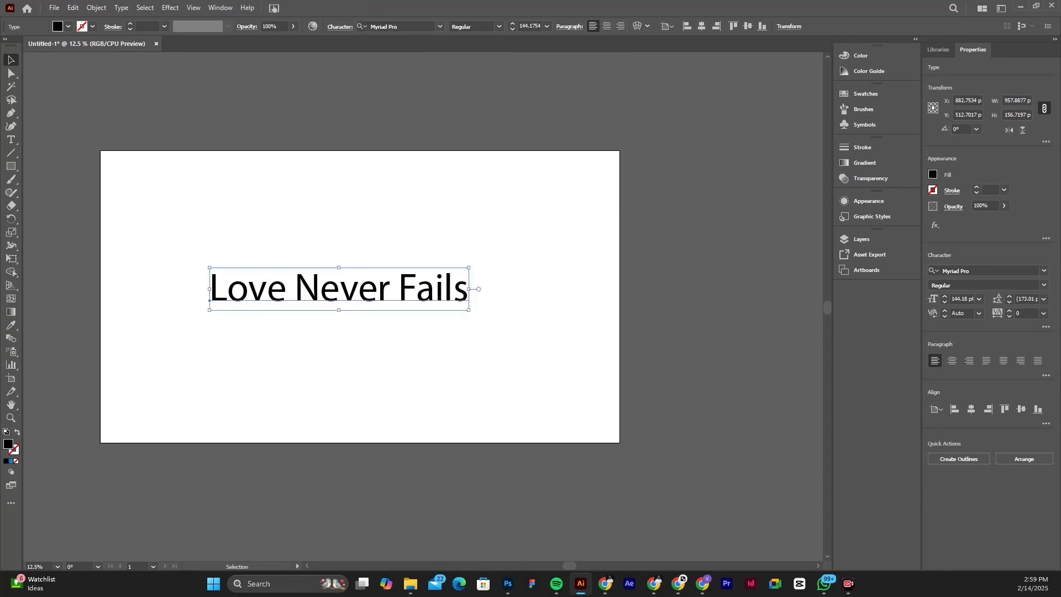
{"action": "left_click_drag", "start_coordinate": [420, 293], "coordinate": [469, 254]}
{"action": "left_click", "coordinate": [440, 26]}
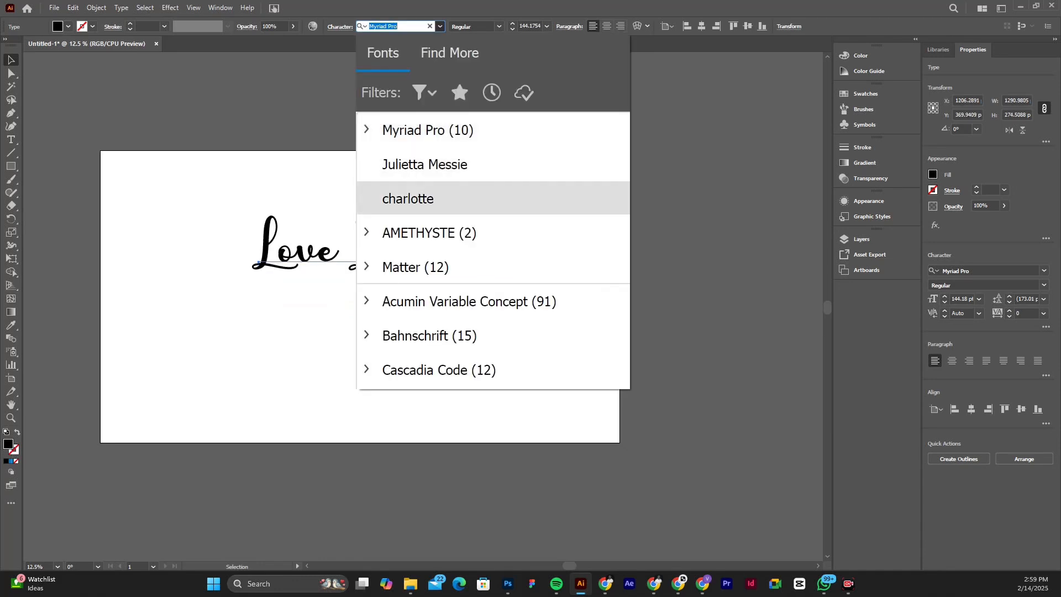
{"action": "key", "text": "Escape"}
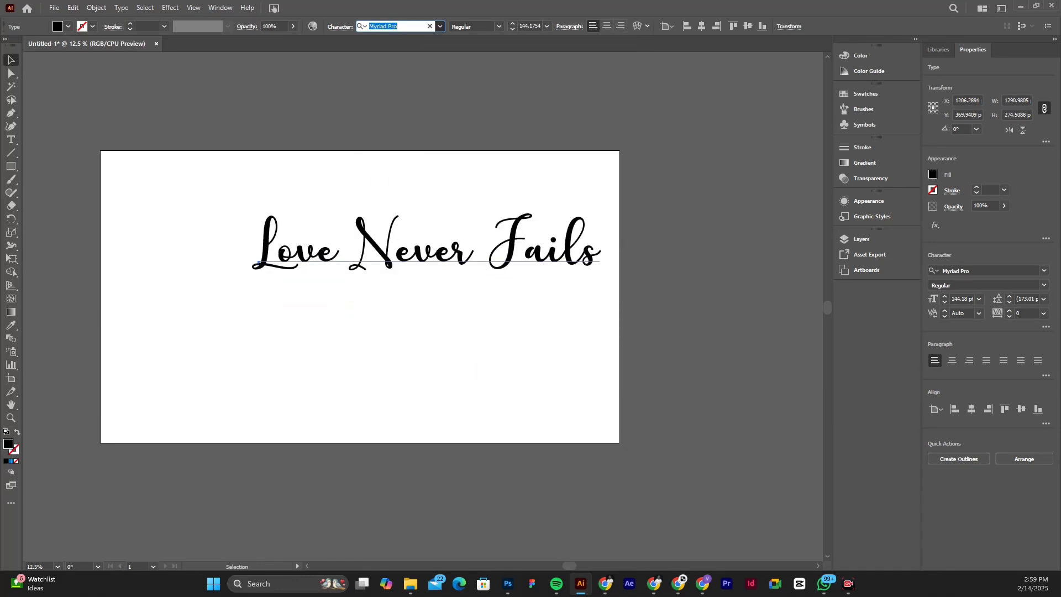
{"action": "left_click_drag", "start_coordinate": [523, 239], "coordinate": [517, 236]}
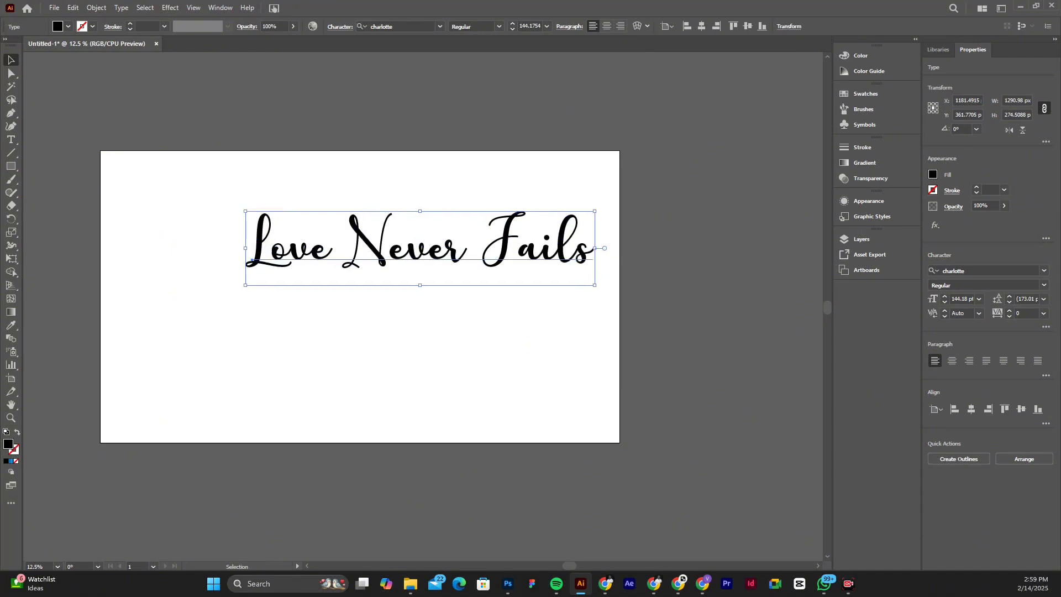
{"action": "left_click_drag", "start_coordinate": [517, 236], "coordinate": [482, 236]}
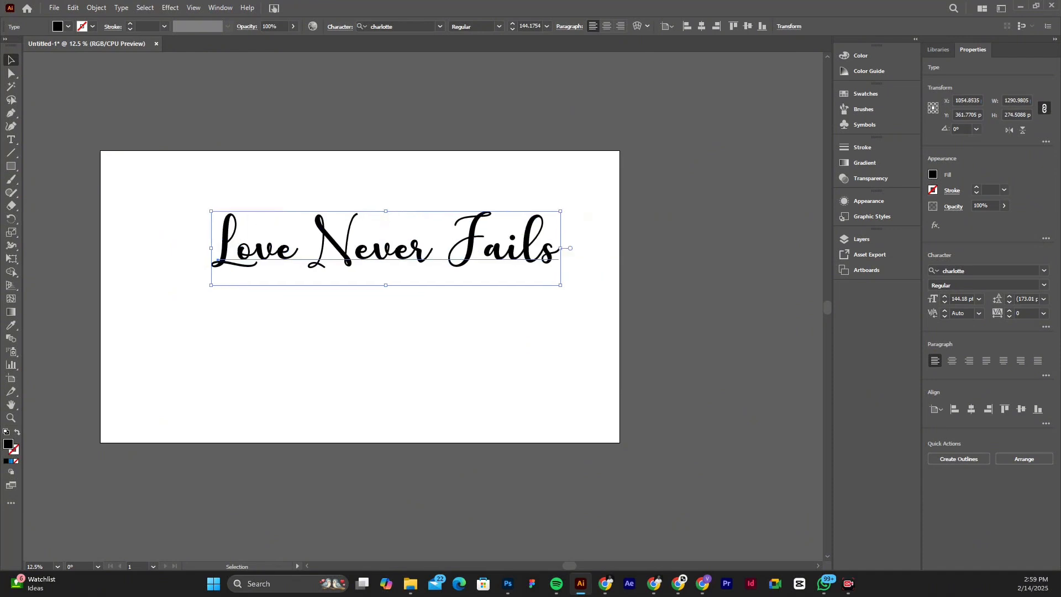
Step: Tighten the kerning between two letters in the word "Fails" to -100
{"action": "key", "text": "t"}
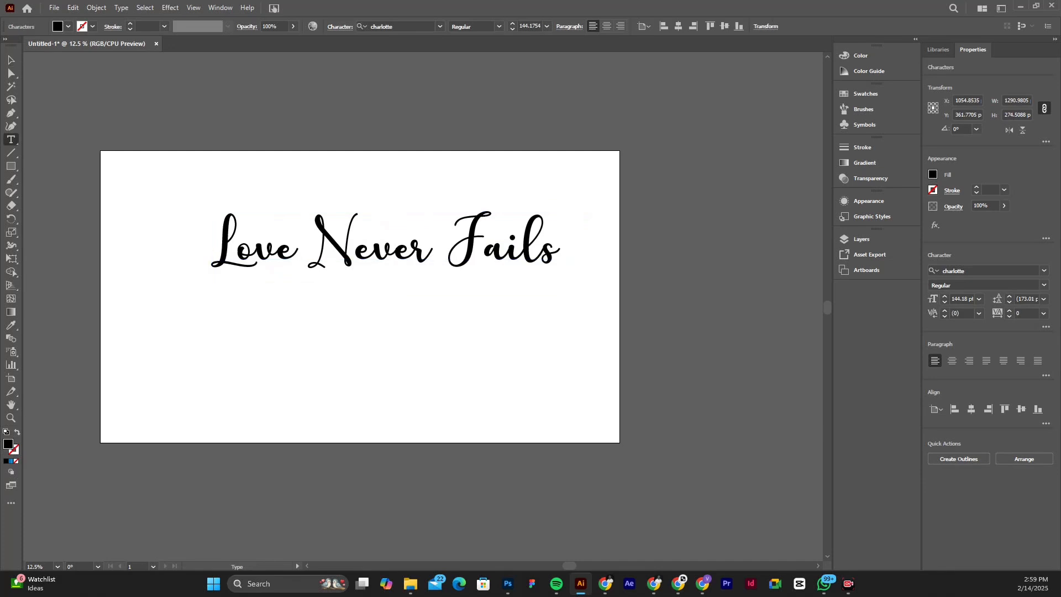
{"action": "key", "text": "alt+Left"}
{"action": "key", "text": "alt+Left"}
{"action": "key", "text": "alt+Left"}
{"action": "key", "text": "alt+Left"}
{"action": "key", "text": "alt+Left"}
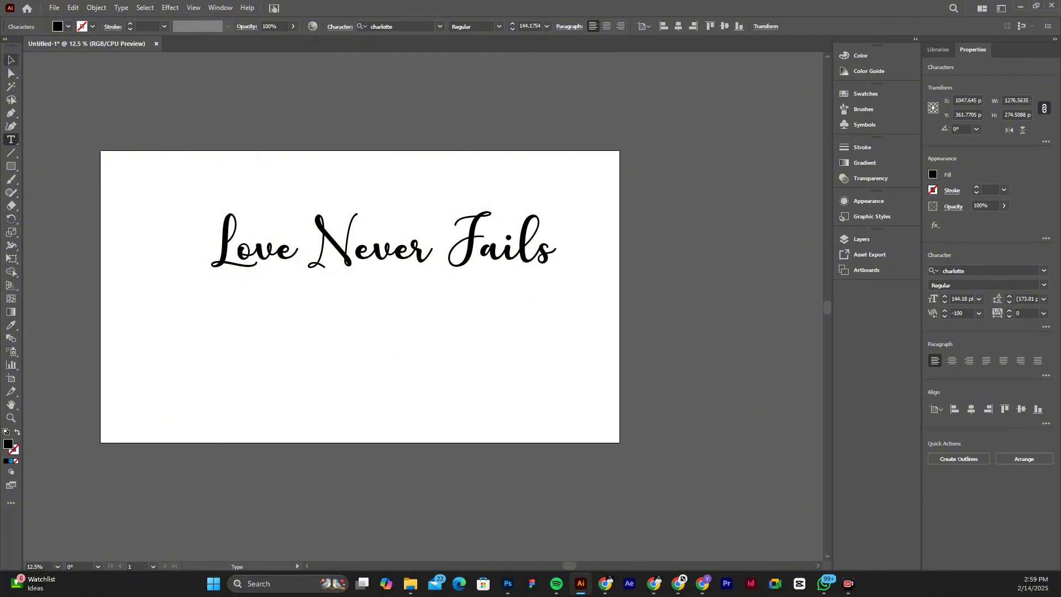
{"action": "key", "text": "Escape"}
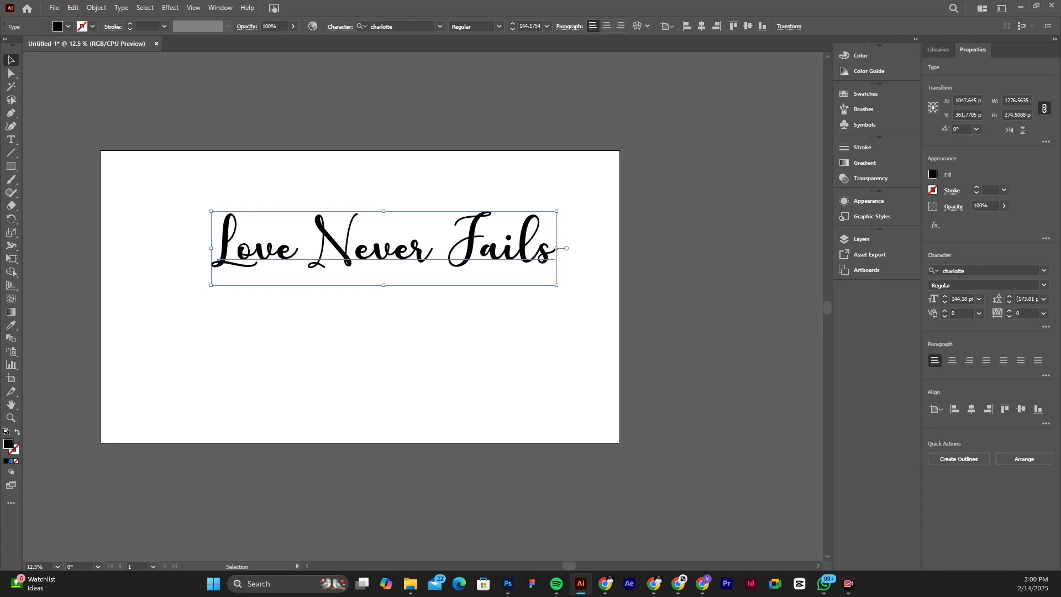
Step: Switch to Chrome and search Google for "sobotia font free download"
{"action": "mouse_move", "coordinate": [702, 583]}
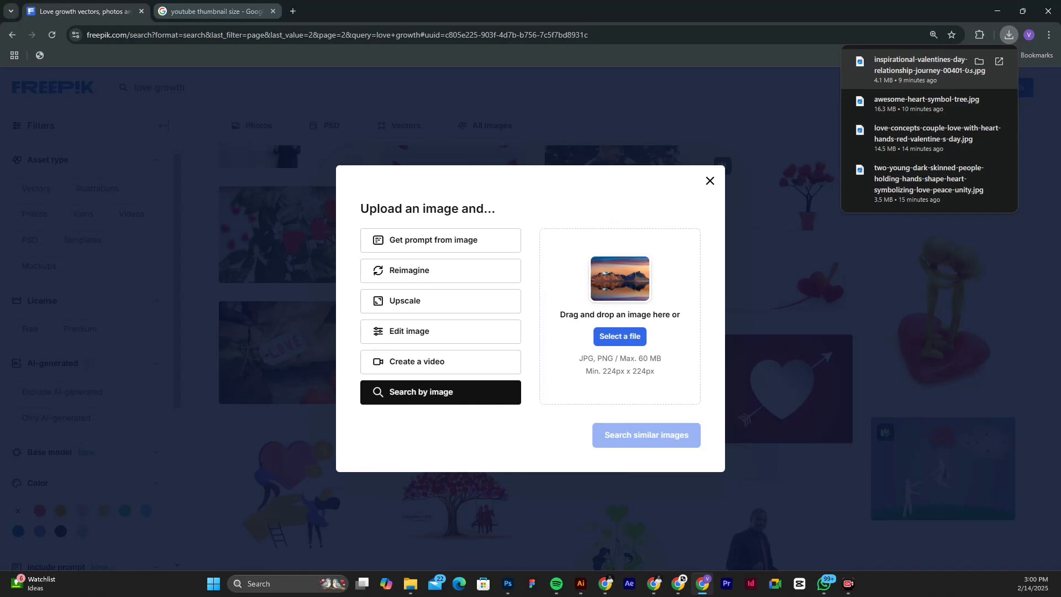
{"action": "left_click", "coordinate": [217, 11]}
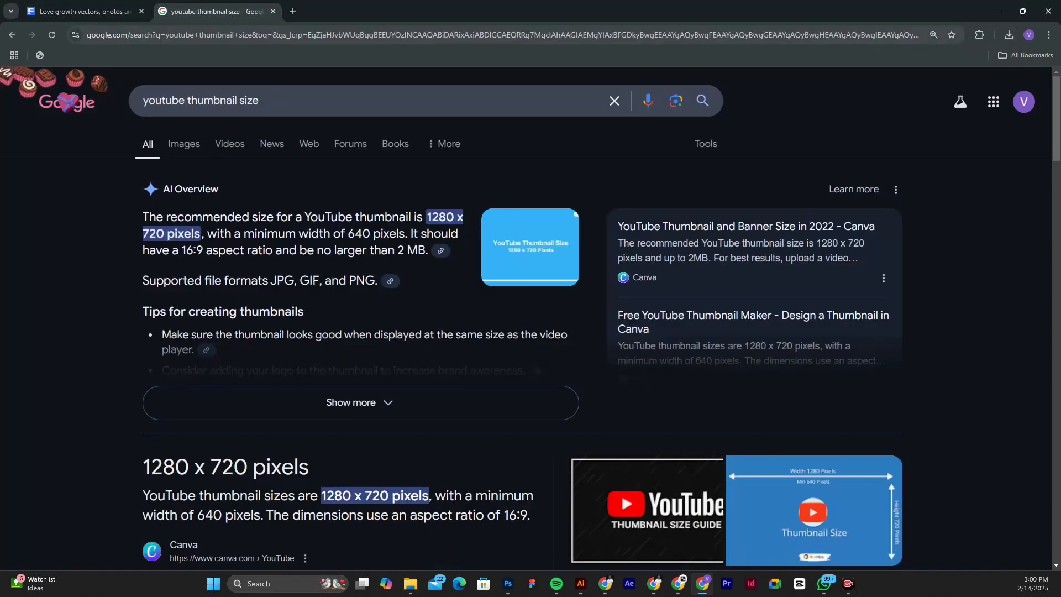
{"action": "left_click", "coordinate": [387, 35]}
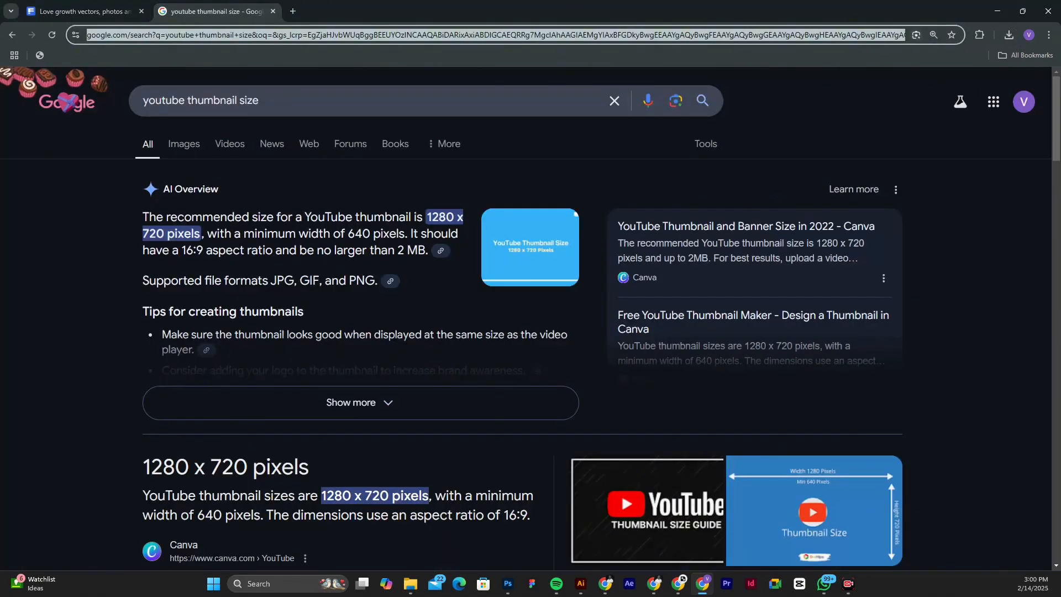
{"action": "type", "text": "sobotia"}
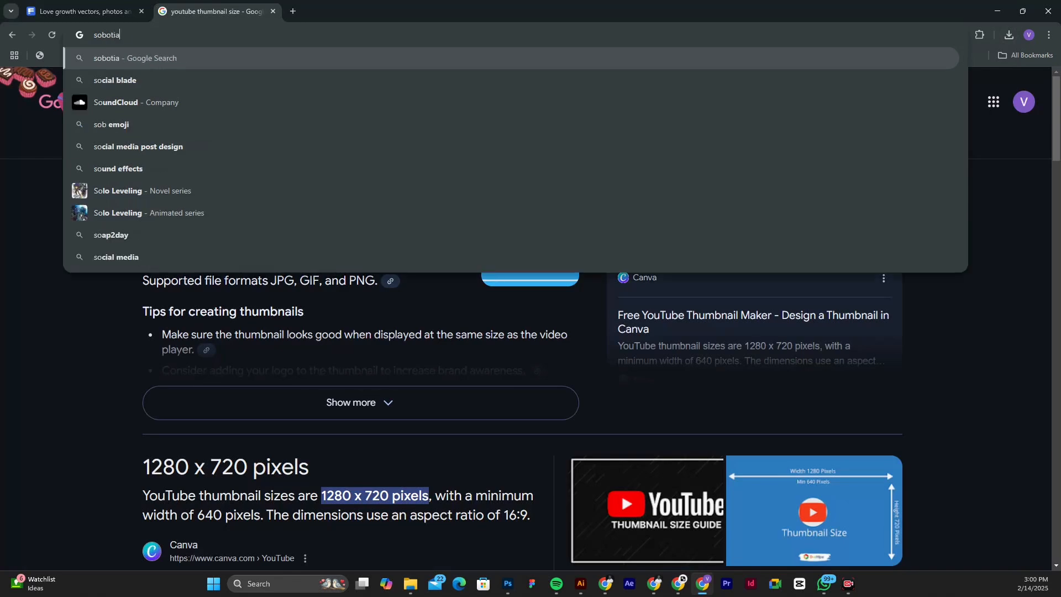
{"action": "type", "text": " f"}
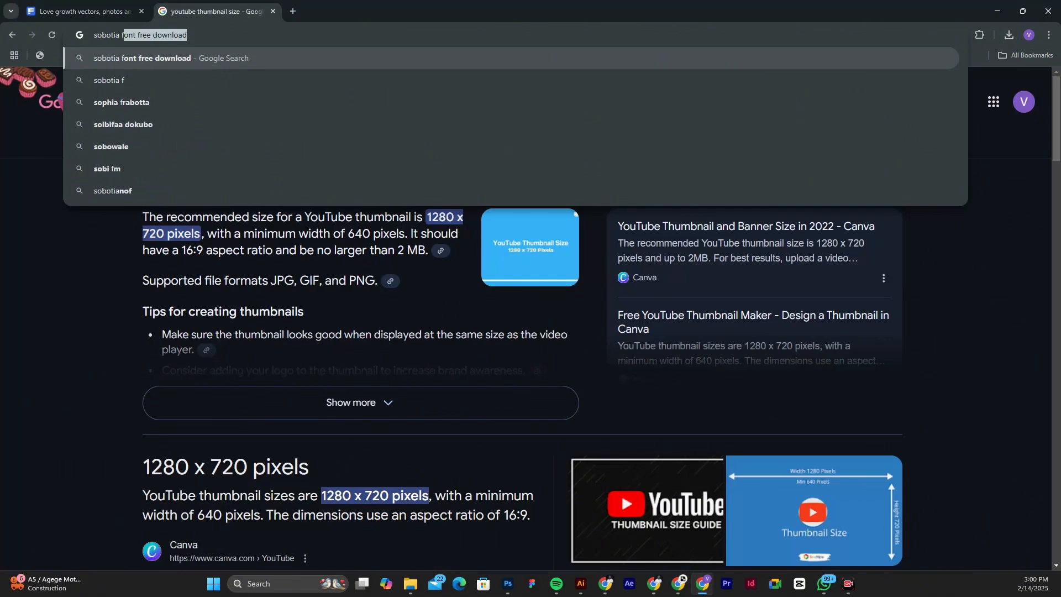
{"action": "key", "text": "Return"}
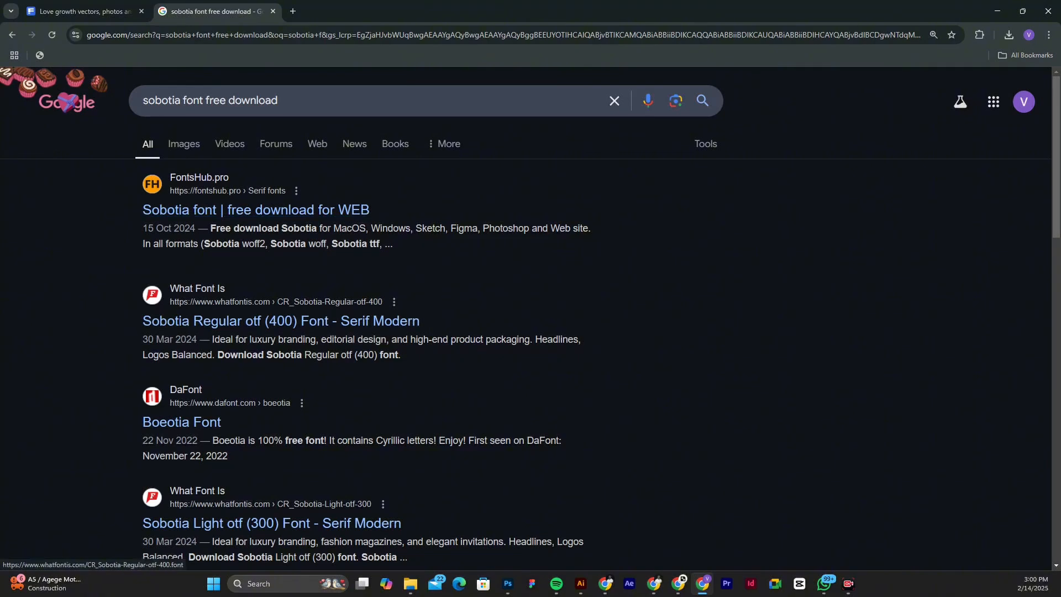
Step: Open the FontsHub.pro page for the Sobotia font and download the complete font family
{"action": "left_click", "coordinate": [255, 210]}
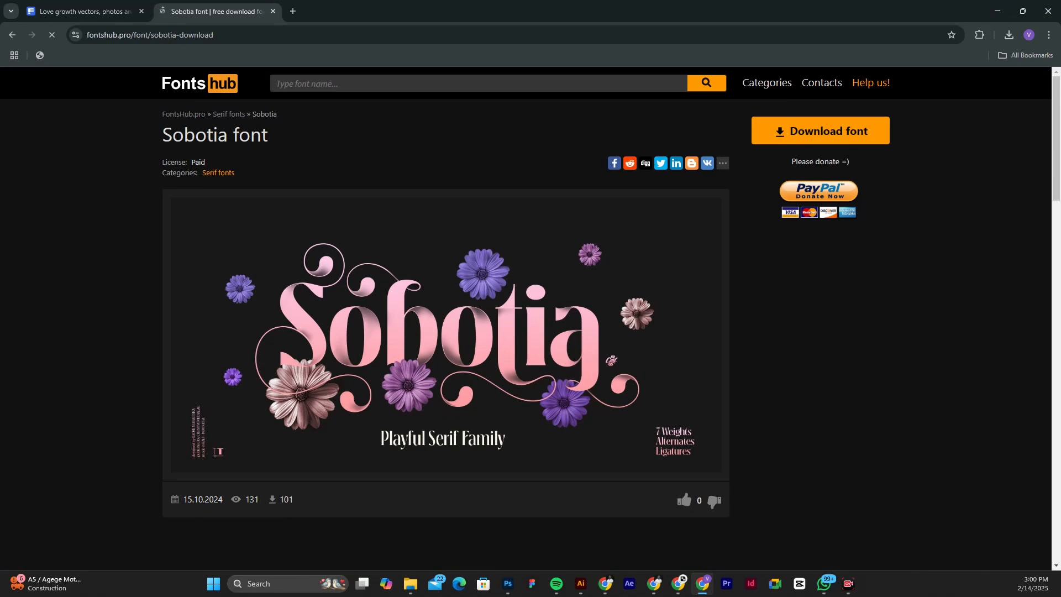
{"action": "scroll", "coordinate": [530, 331], "scroll_direction": "down", "scroll_amount": 1}
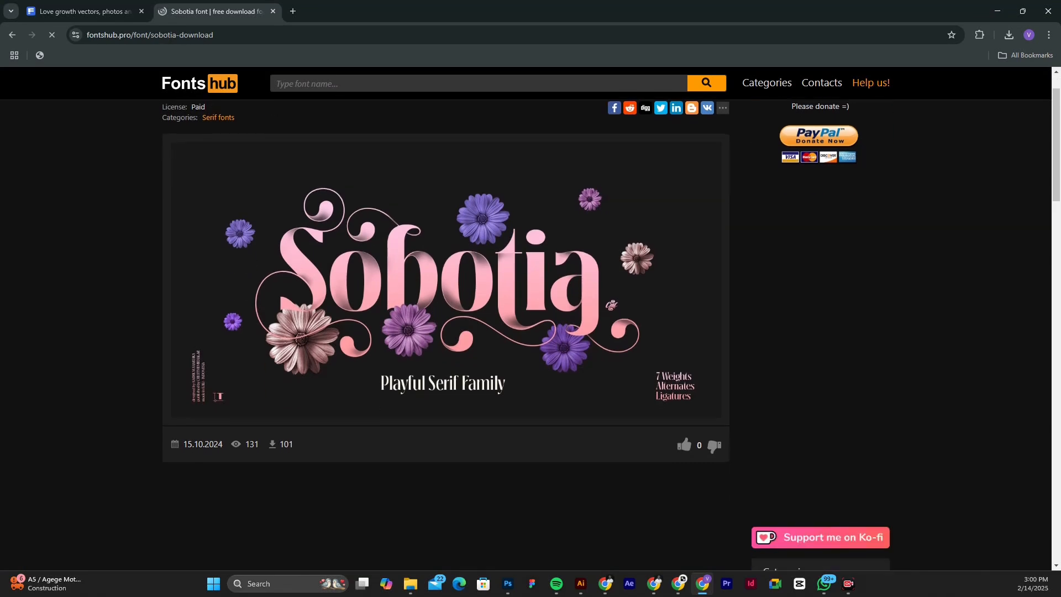
{"action": "scroll", "coordinate": [442, 332], "scroll_direction": "down", "scroll_amount": 5}
{"action": "scroll", "coordinate": [445, 299], "scroll_direction": "down", "scroll_amount": 7}
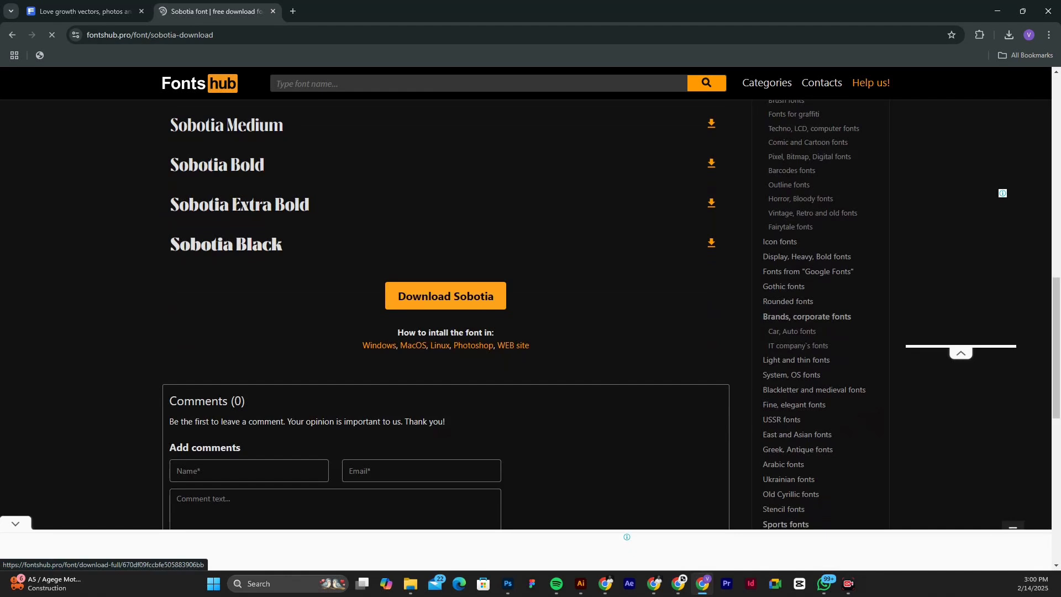
{"action": "left_click", "coordinate": [445, 296]}
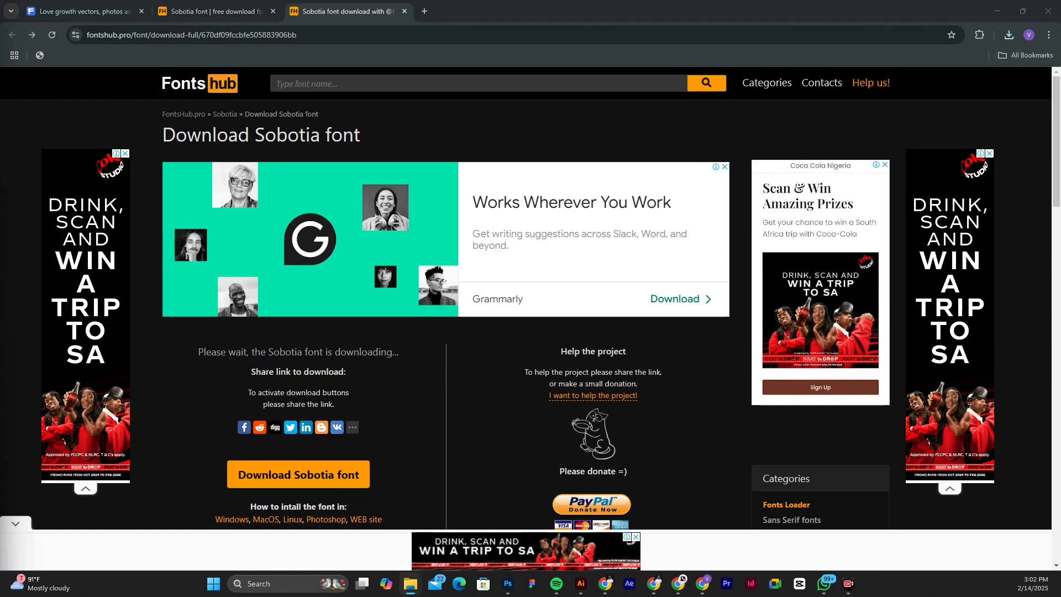
Step: Switch to the Downloads folder in File Explorer and extract the downloaded font zip archive
{"action": "key", "text": "alt+Tab"}
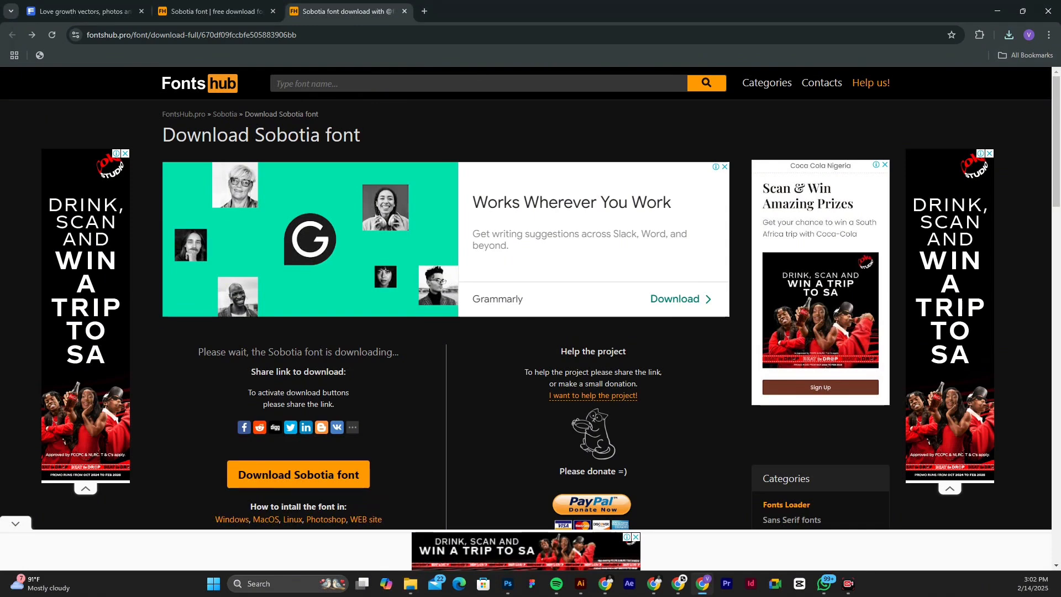
{"action": "key", "text": "alt+Tab"}
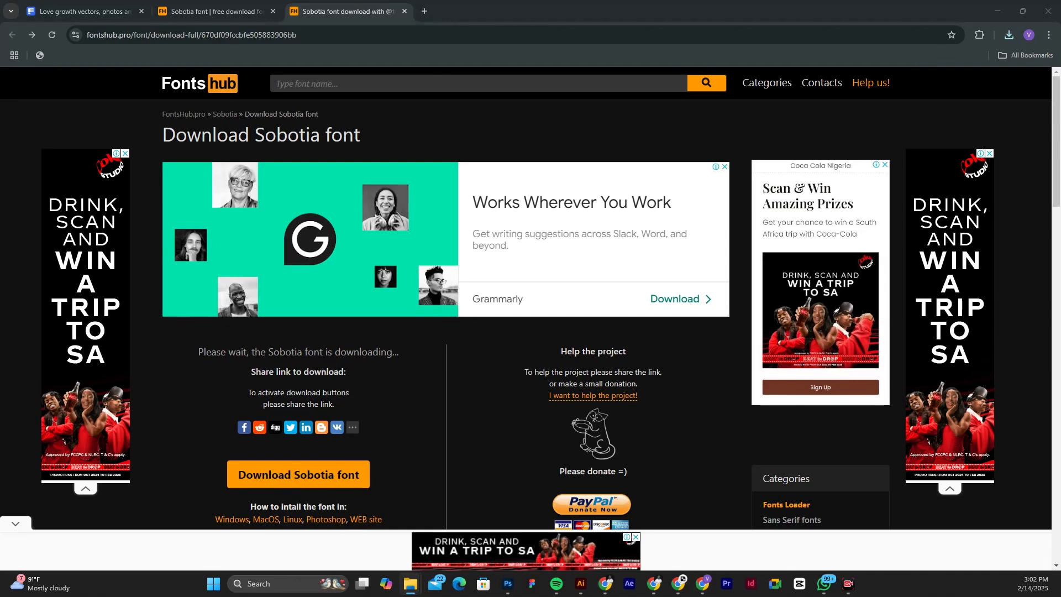
{"action": "left_click_drag", "start_coordinate": [0, 99], "coordinate": [357, 42]}
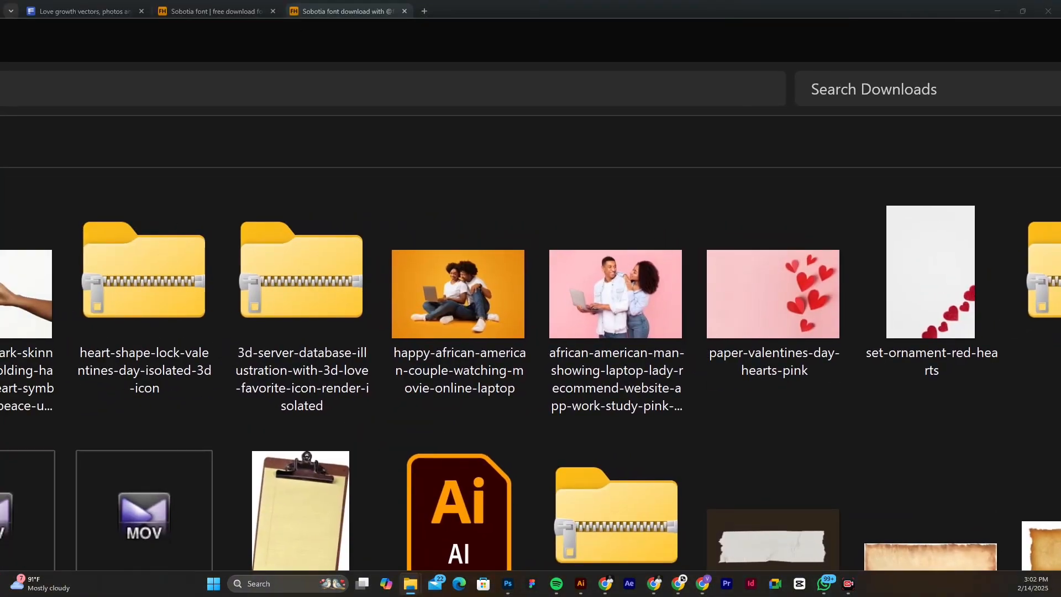
{"action": "left_click_drag", "start_coordinate": [404, 48], "coordinate": [593, 66]}
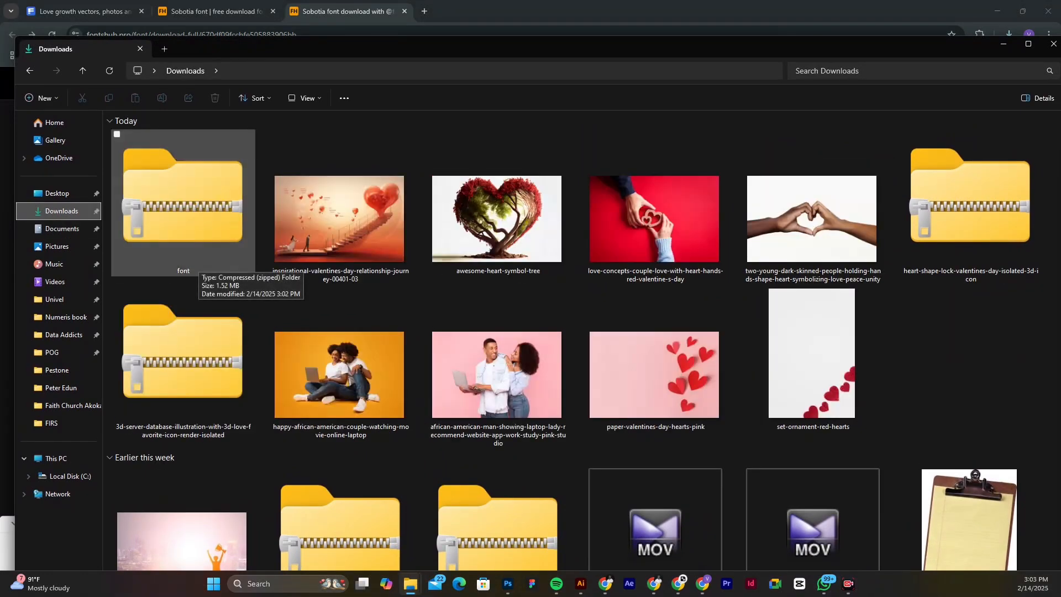
{"action": "left_click", "coordinate": [198, 261]}
{"action": "right_click", "coordinate": [191, 228]}
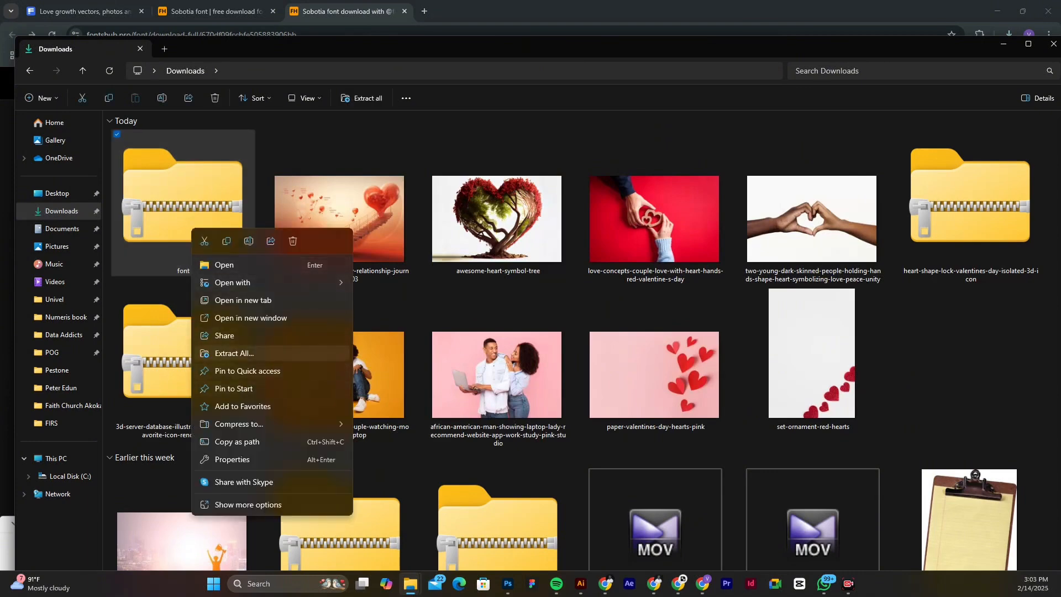
{"action": "left_click", "coordinate": [234, 353]}
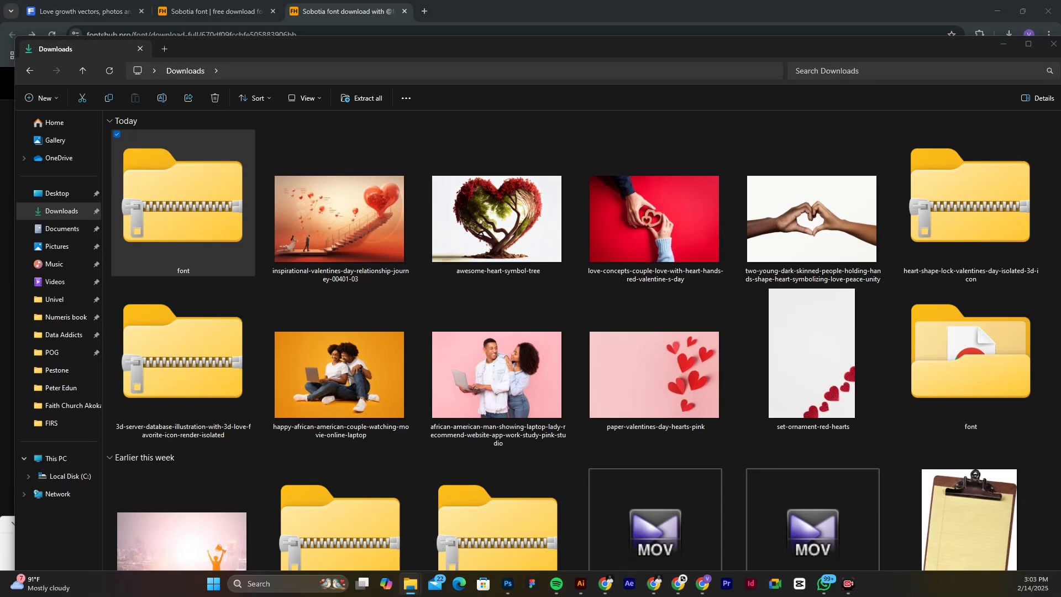
Step: Open the extracted font folder in Downloads and look over its Sobotia font files
{"action": "left_click_drag", "start_coordinate": [0, 122], "coordinate": [895, 83]}
{"action": "left_click_drag", "start_coordinate": [97, 81], "coordinate": [779, 80]}
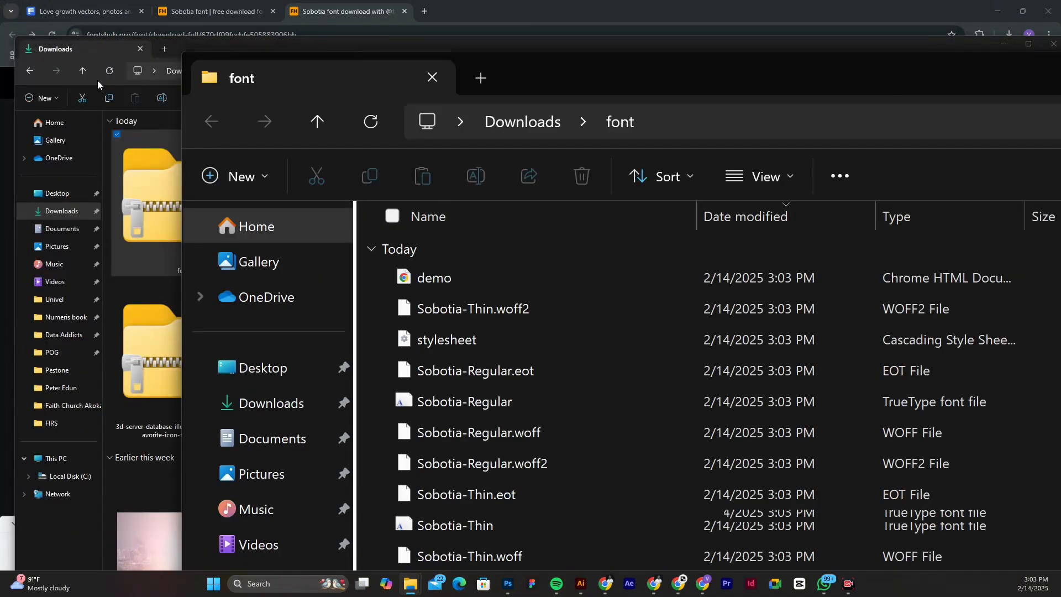
{"action": "left_click_drag", "start_coordinate": [97, 80], "coordinate": [411, 47]}
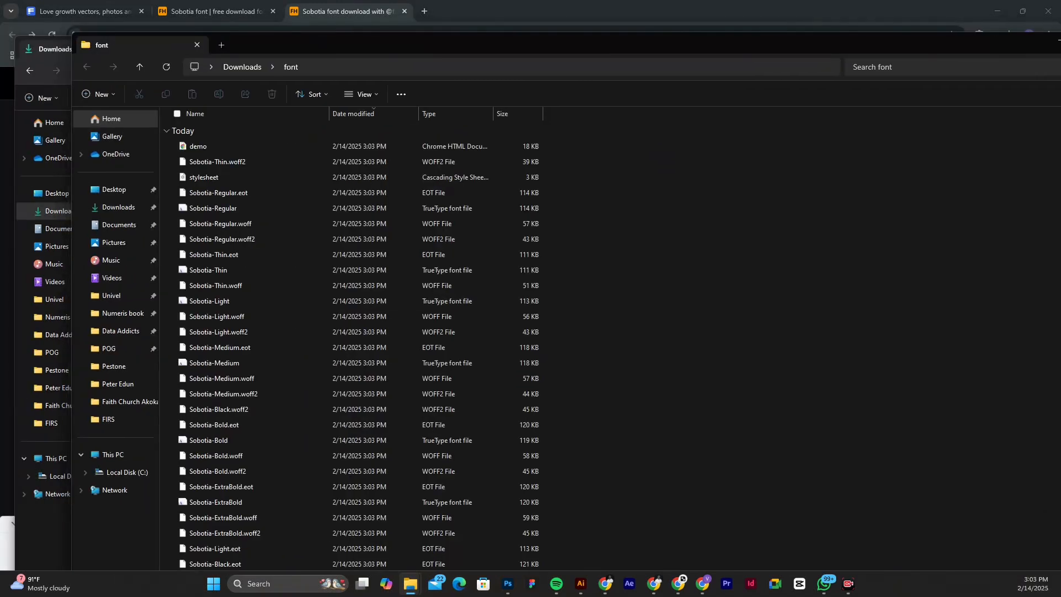
{"action": "scroll", "coordinate": [350, 346], "scroll_direction": "down", "scroll_amount": 1}
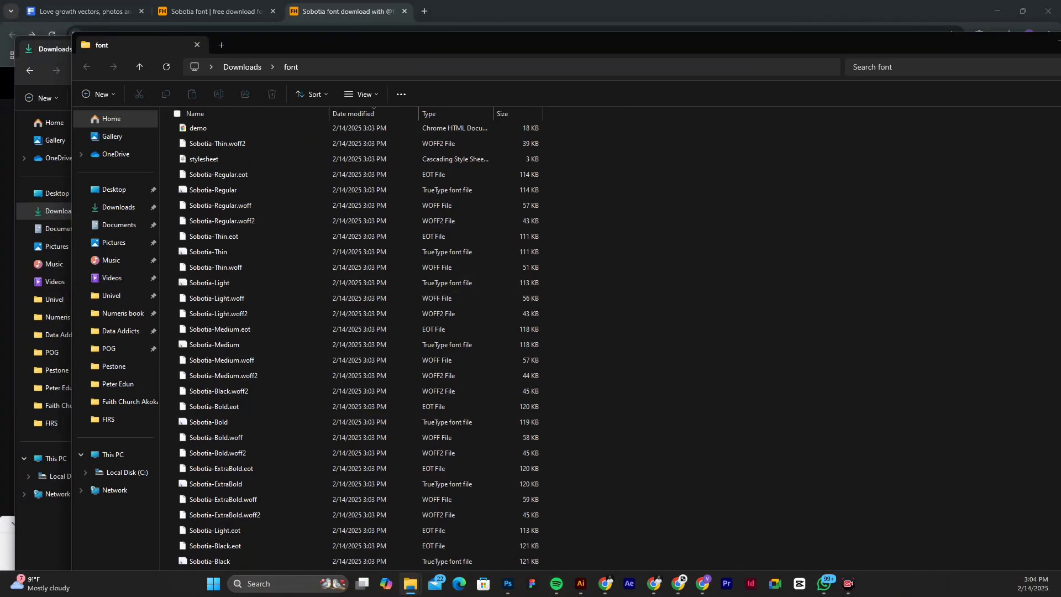
Step: Install all the files in the extracted Sobotia font folder, suppressing the invalid-font notices for the remaining items
{"action": "left_click_drag", "start_coordinate": [606, 371], "coordinate": [331, 203]}
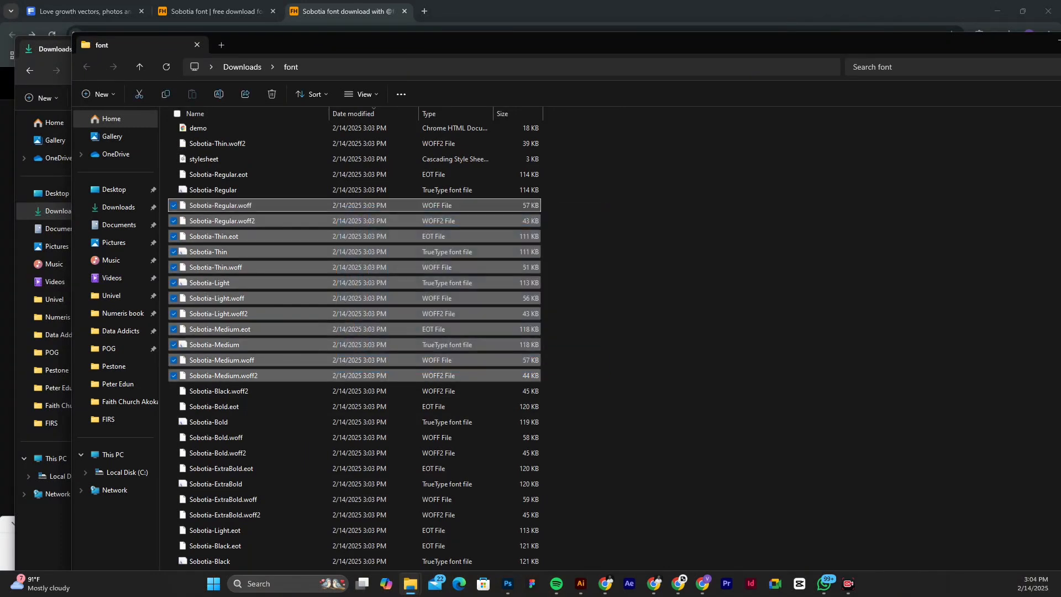
{"action": "key", "text": "ctrl+a"}
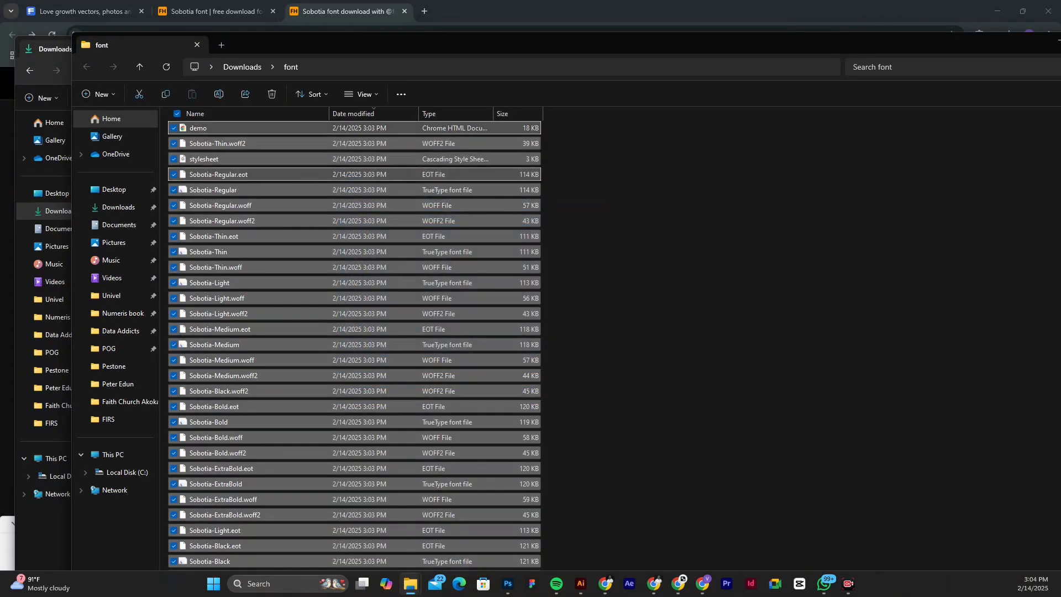
{"action": "right_click", "coordinate": [262, 177]}
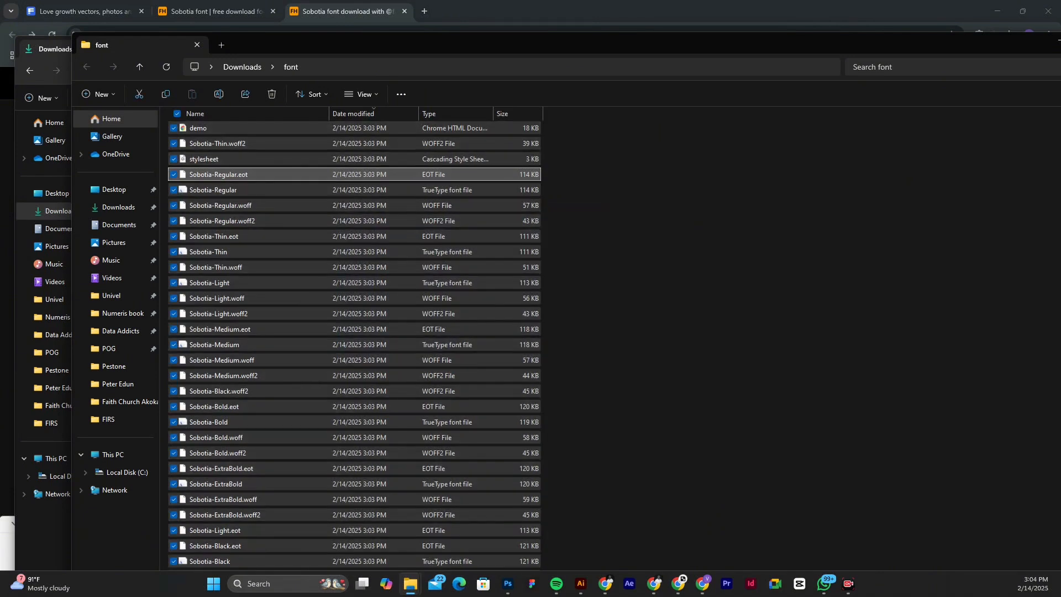
{"action": "key", "text": "Escape"}
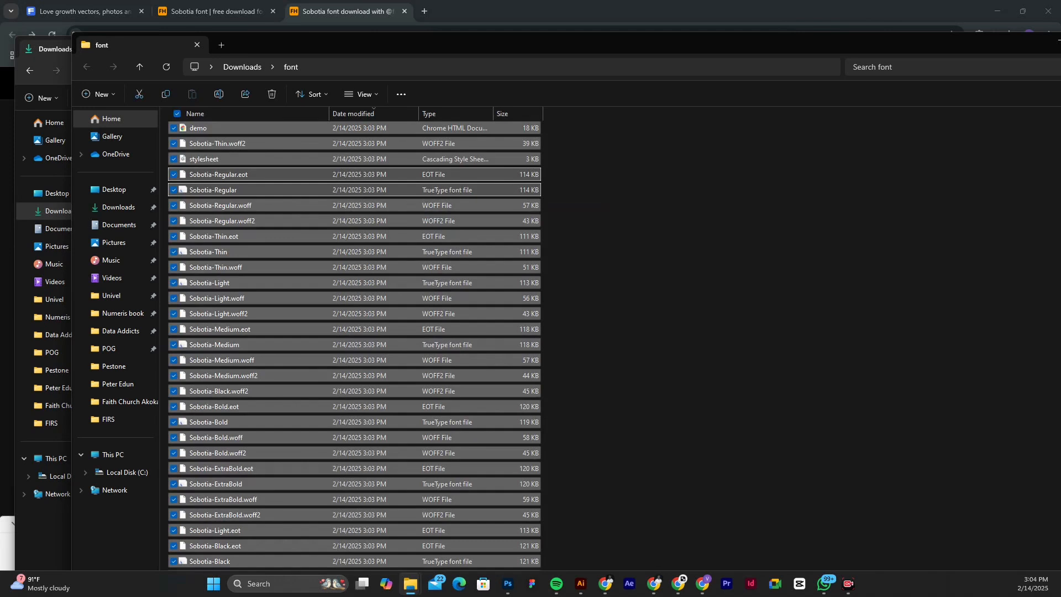
{"action": "right_click", "coordinate": [241, 206]}
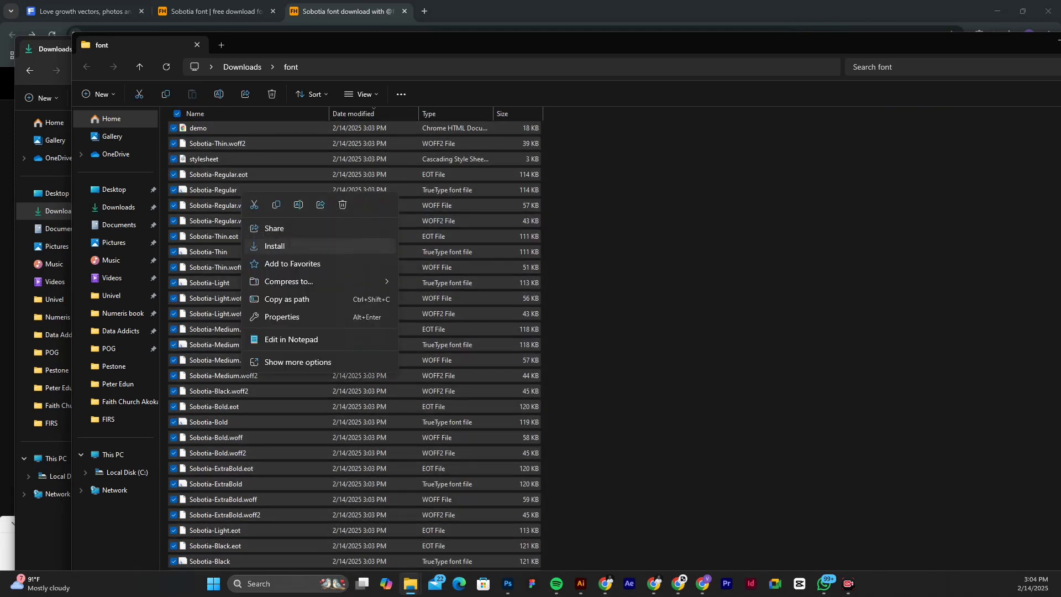
{"action": "key", "text": "Escape"}
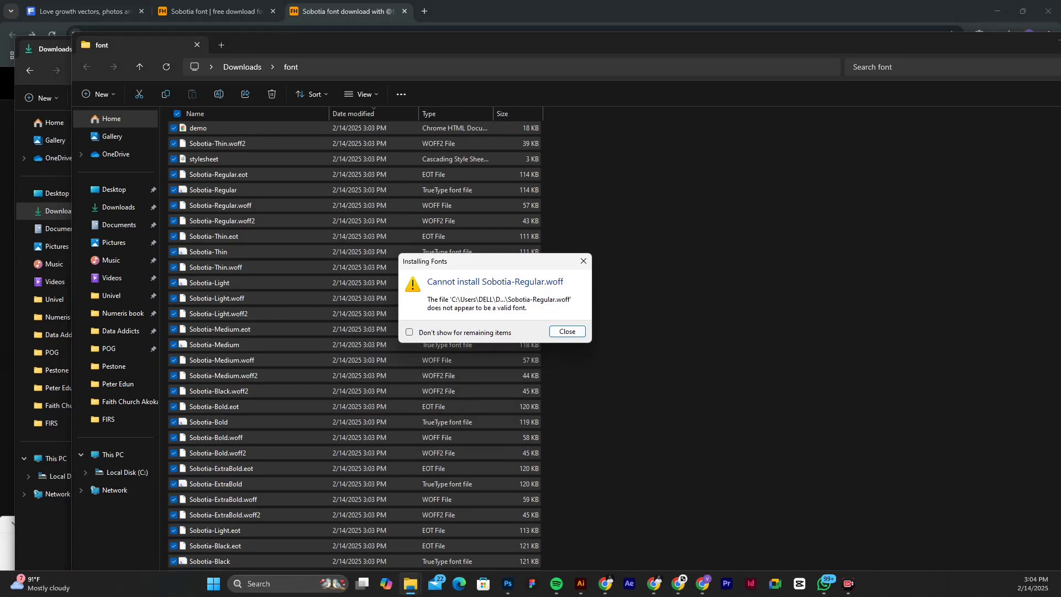
{"action": "left_click", "coordinate": [409, 332]}
{"action": "left_click", "coordinate": [567, 331]}
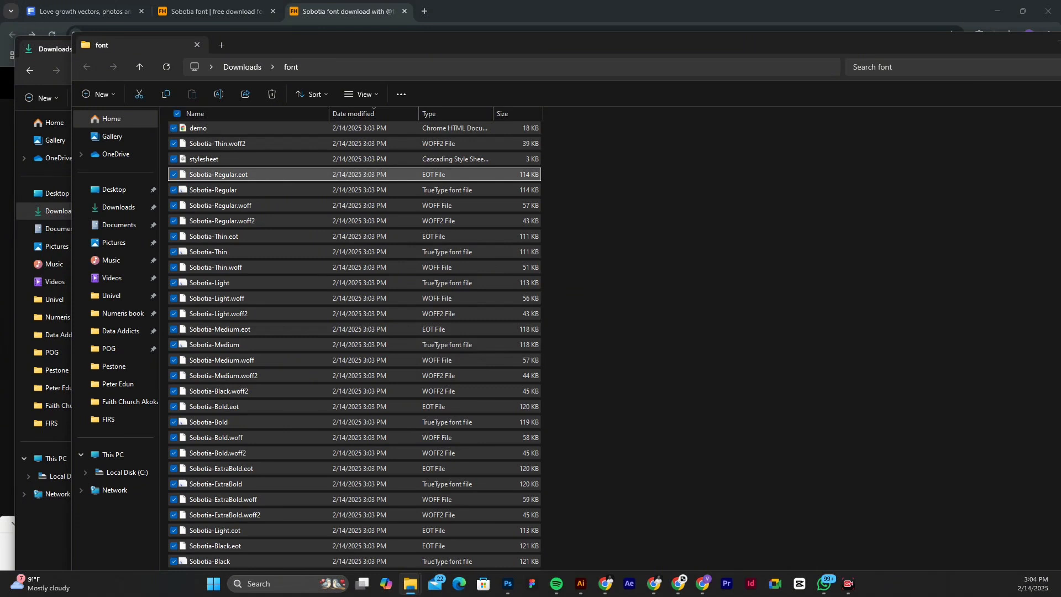
{"action": "right_click", "coordinate": [213, 190]}
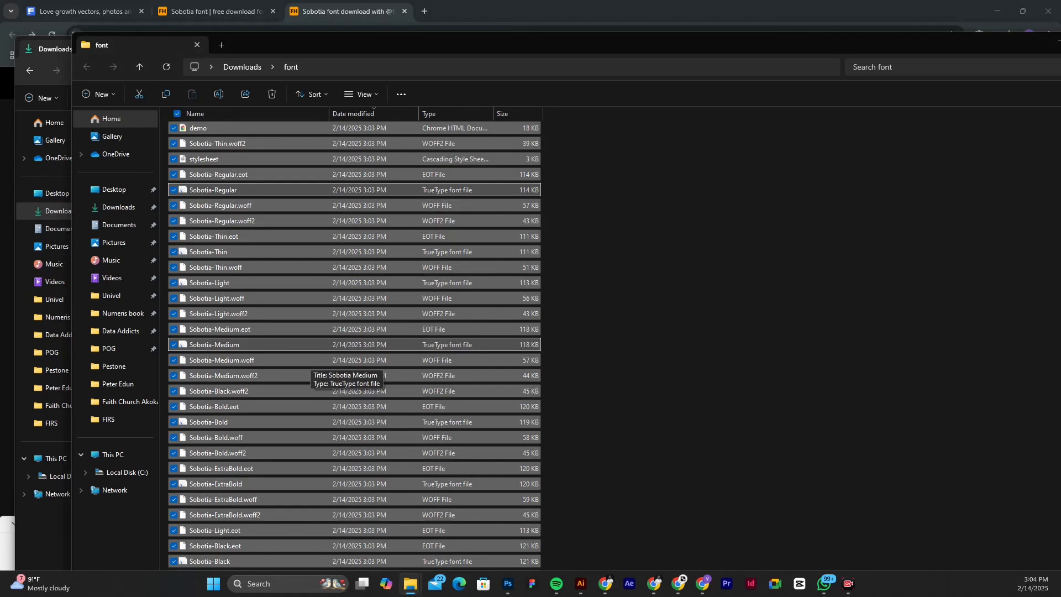
Step: Switch to the Untitled-1 document in Illustrator
{"action": "mouse_move", "coordinate": [580, 584]}
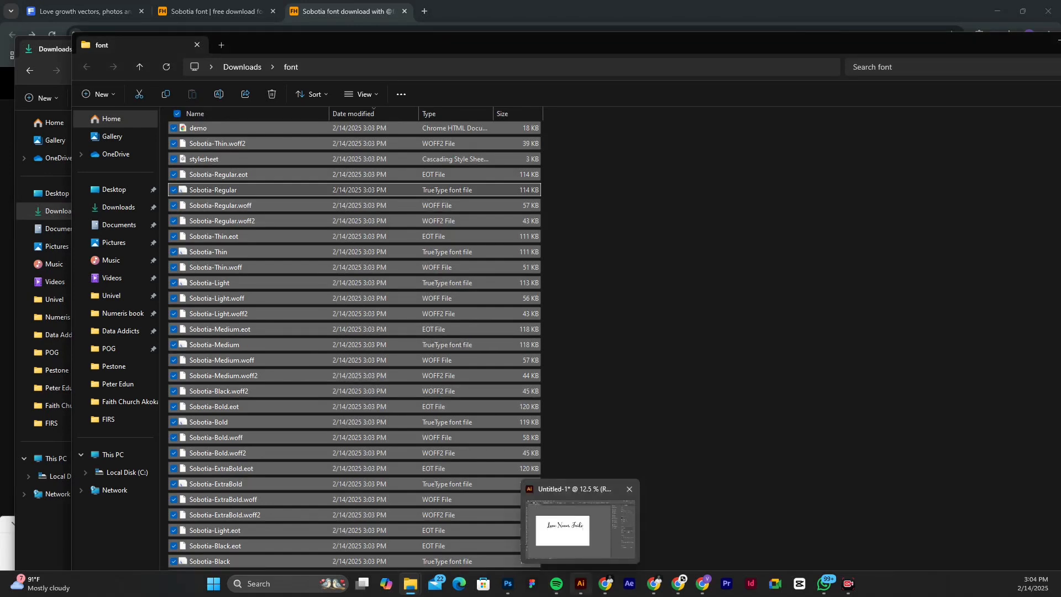
{"action": "left_click", "coordinate": [580, 528]}
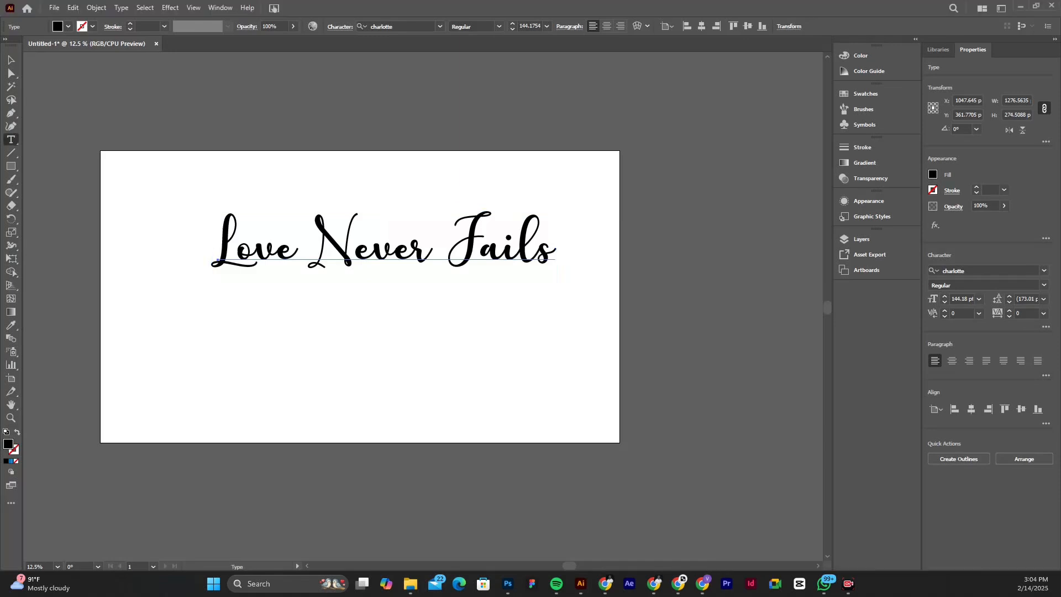
{"action": "left_click", "coordinate": [256, 251]}
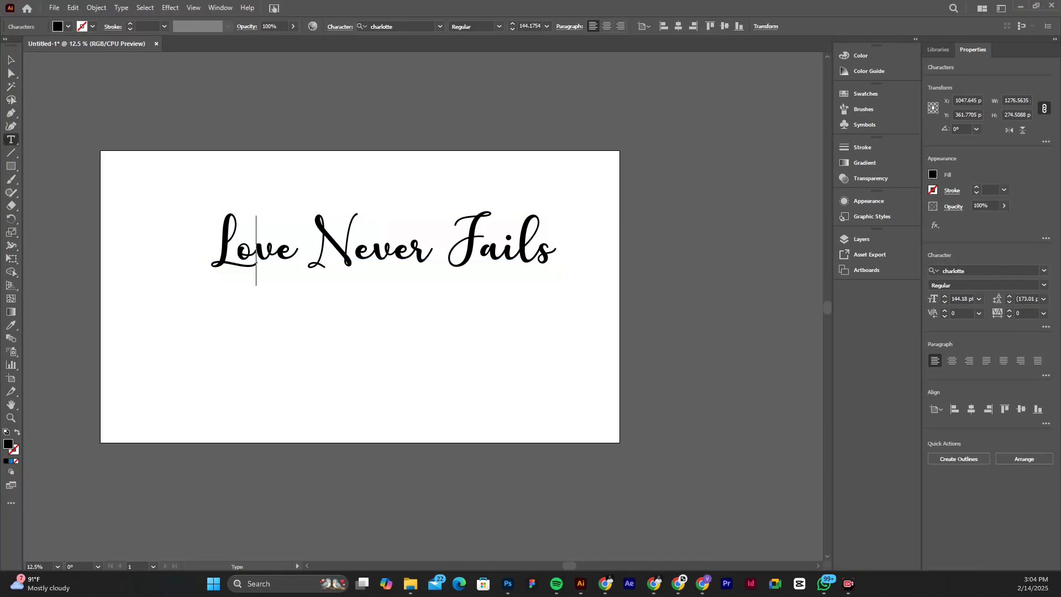
{"action": "key", "text": "ctrl+a"}
{"action": "left_click", "coordinate": [439, 27]}
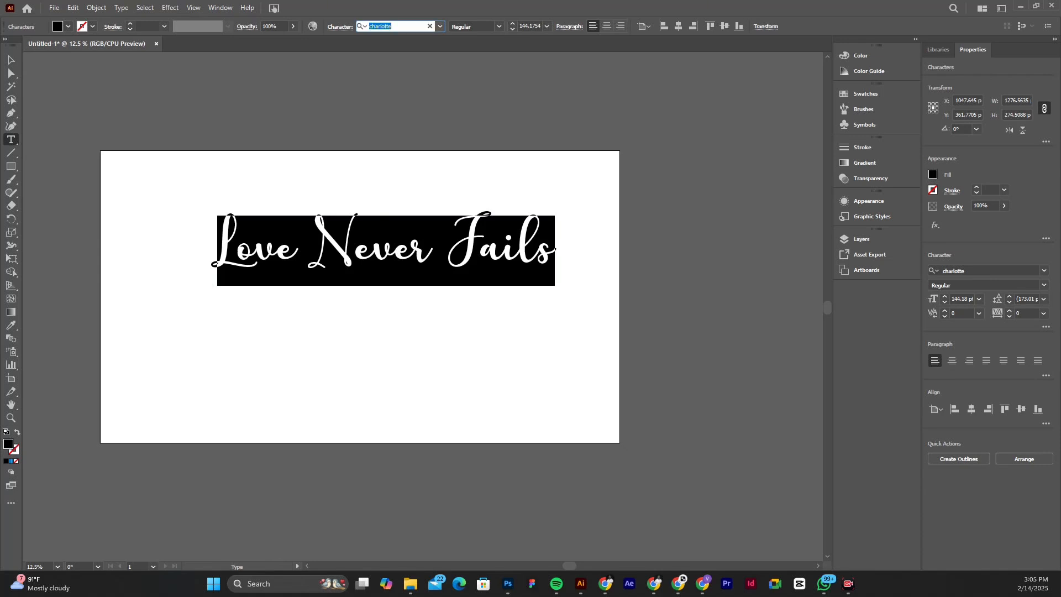
{"action": "key", "text": "Escape"}
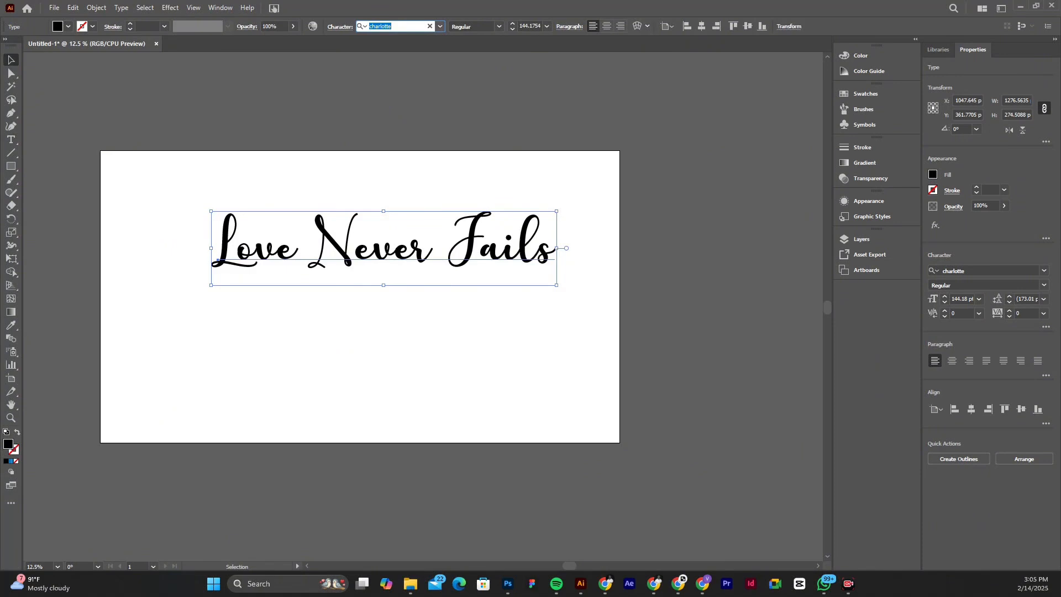
Step: Duplicate the "Love Never Fails" text and place the copy just below the original, offset slightly to its left
{"action": "left_click_drag", "start_coordinate": [358, 251], "coordinate": [373, 338]}
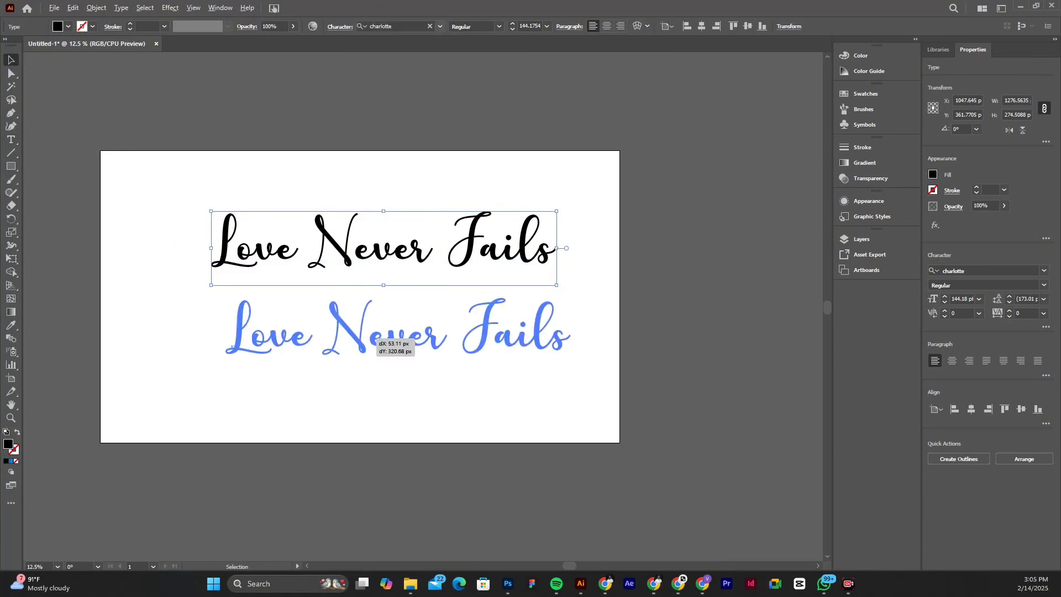
{"action": "left_click_drag", "start_coordinate": [232, 347], "coordinate": [211, 346]}
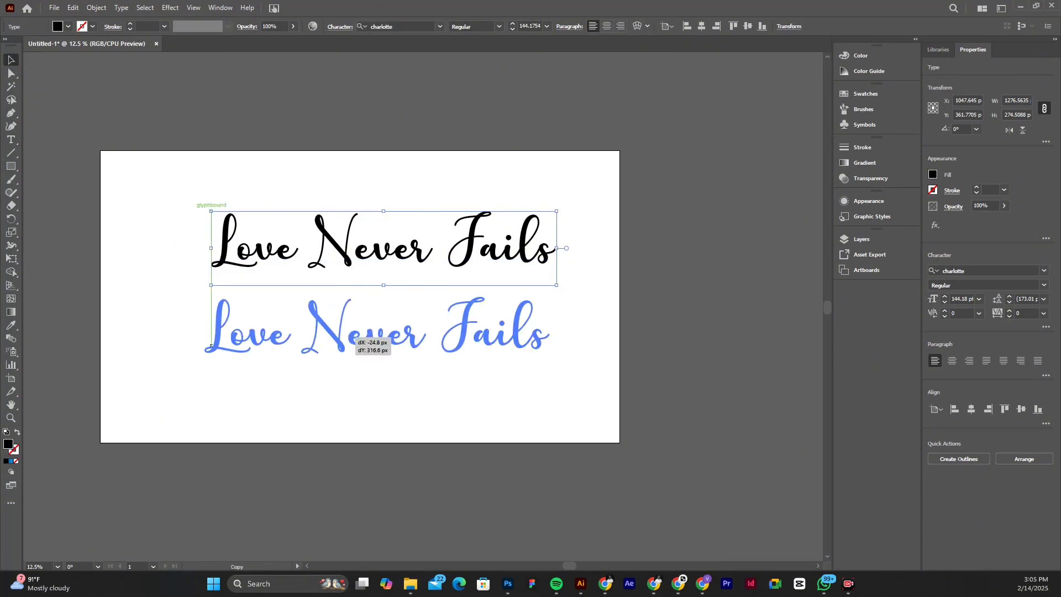
{"action": "left_click_drag", "start_coordinate": [211, 346], "coordinate": [201, 344]}
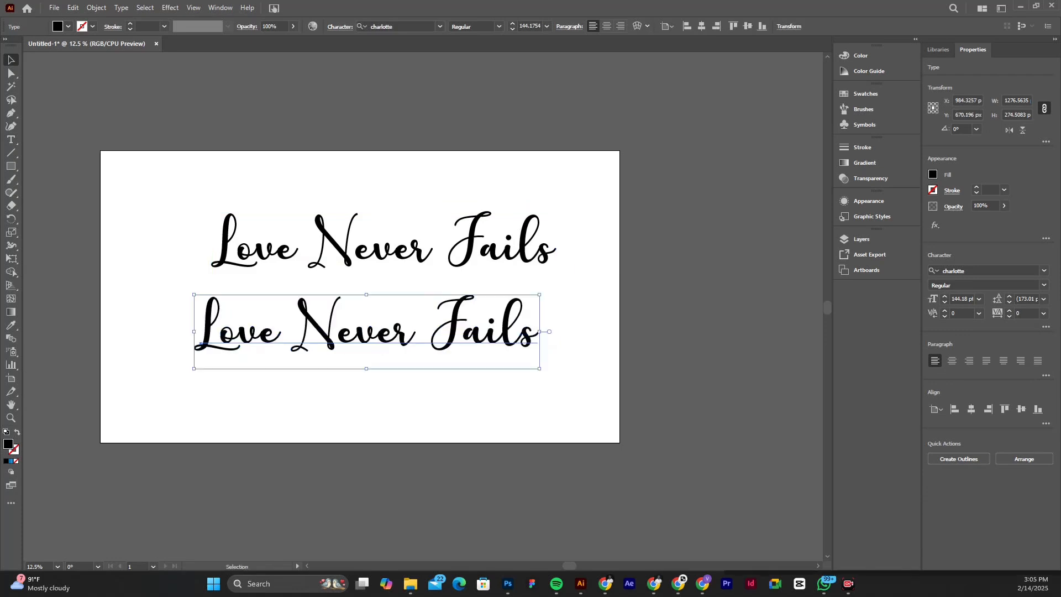
Step: Change the font of the lower "Love Never Fails" copy to Sobotia in the Medium style
{"action": "left_click", "coordinate": [398, 27]}
{"action": "type", "text": "s"}
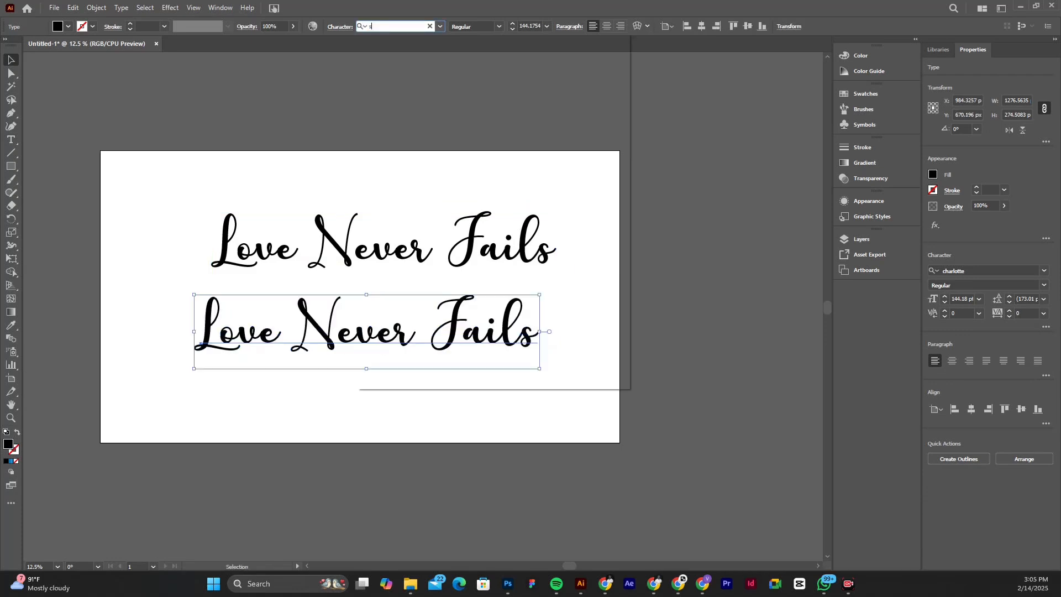
{"action": "type", "text": "obot"}
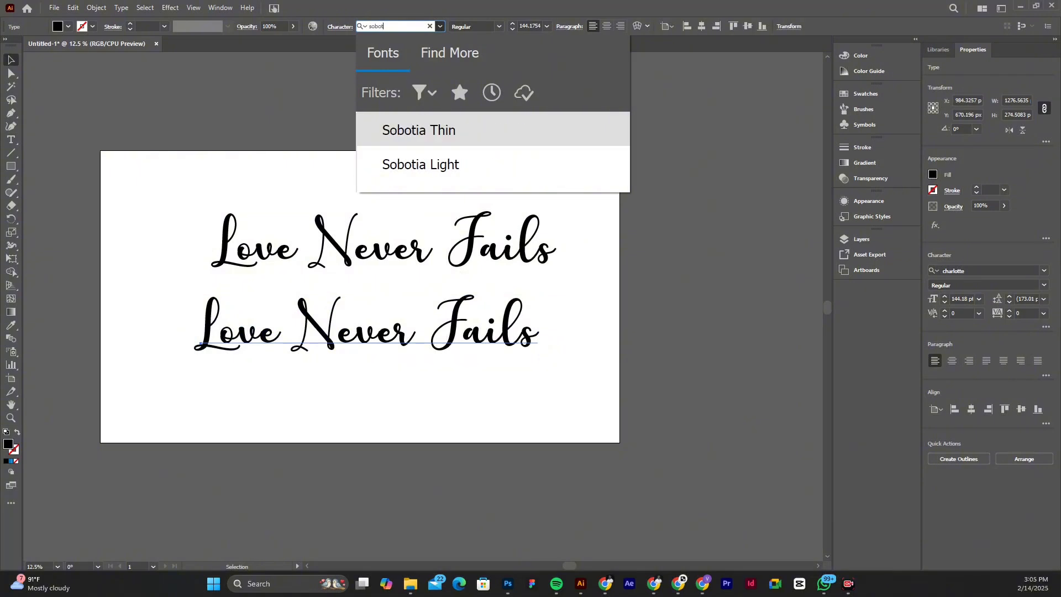
{"action": "key", "text": "Down"}
{"action": "key", "text": "Return"}
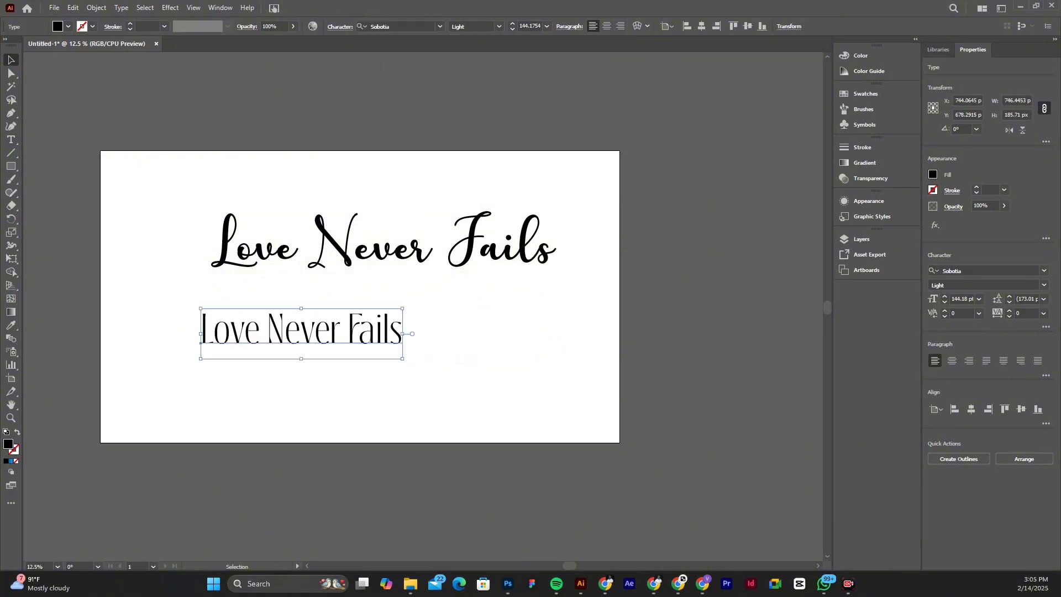
{"action": "left_click", "coordinate": [499, 26]}
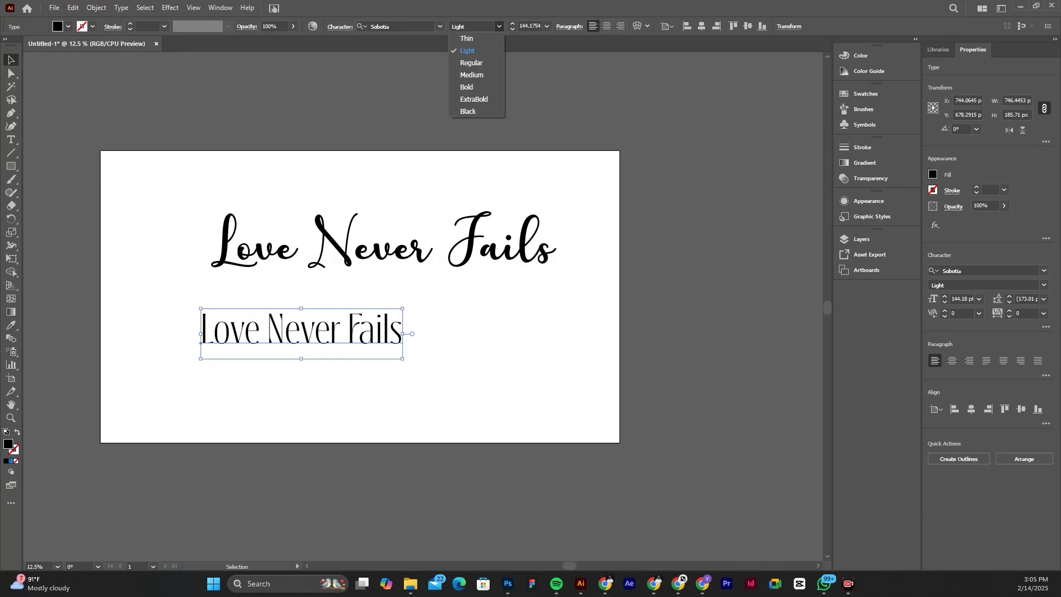
{"action": "key", "text": "Up"}
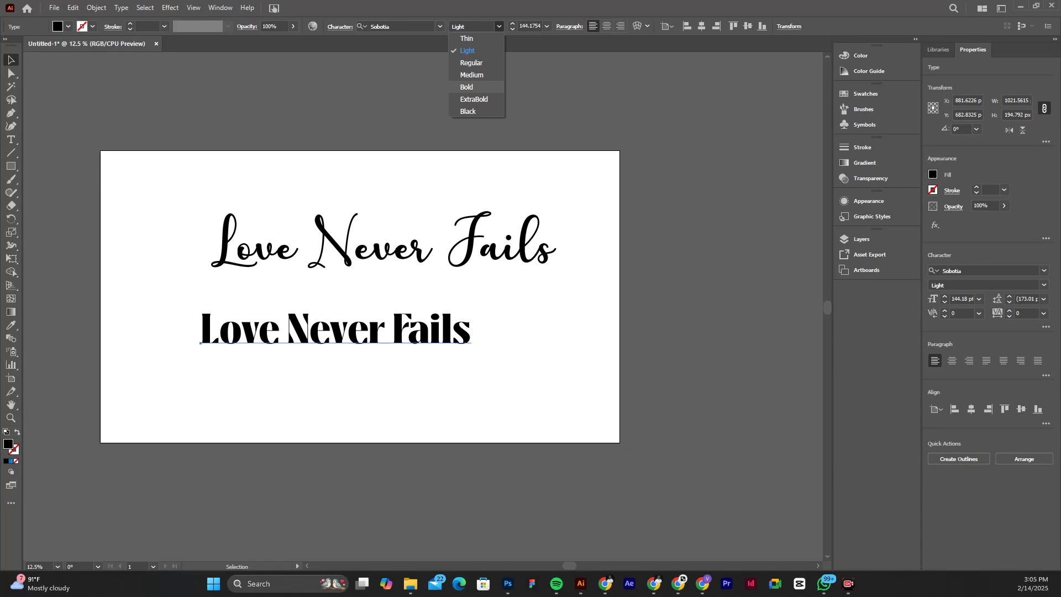
{"action": "key", "text": "Up"}
{"action": "key", "text": "Return"}
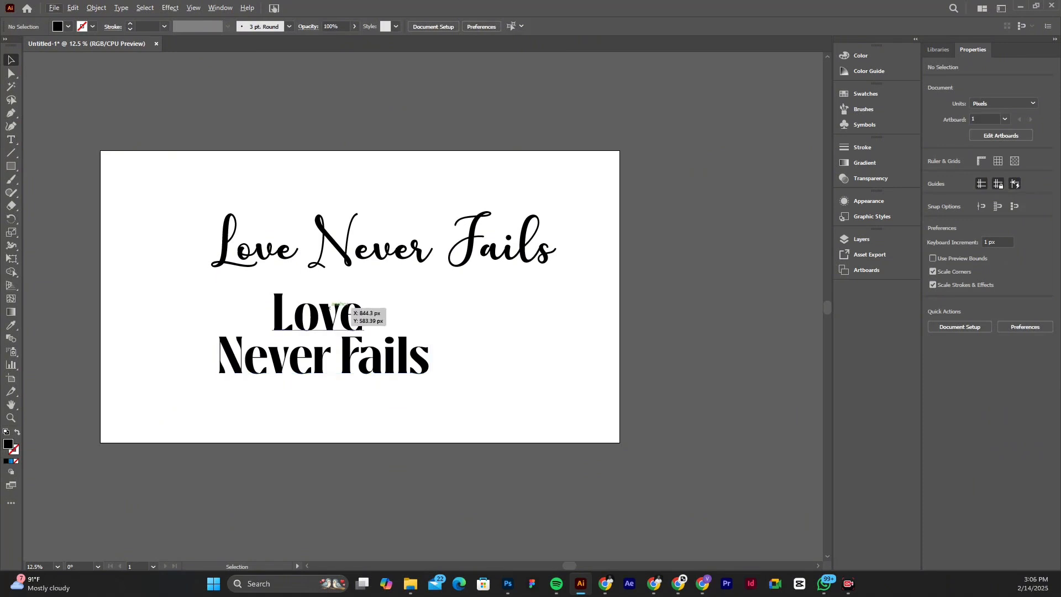
Step: Set the tracking of the Sobotia "Love" and "Never Fails" lines to -25 and move both about 94 px right and 16 px up
{"action": "left_click", "coordinate": [329, 306]}
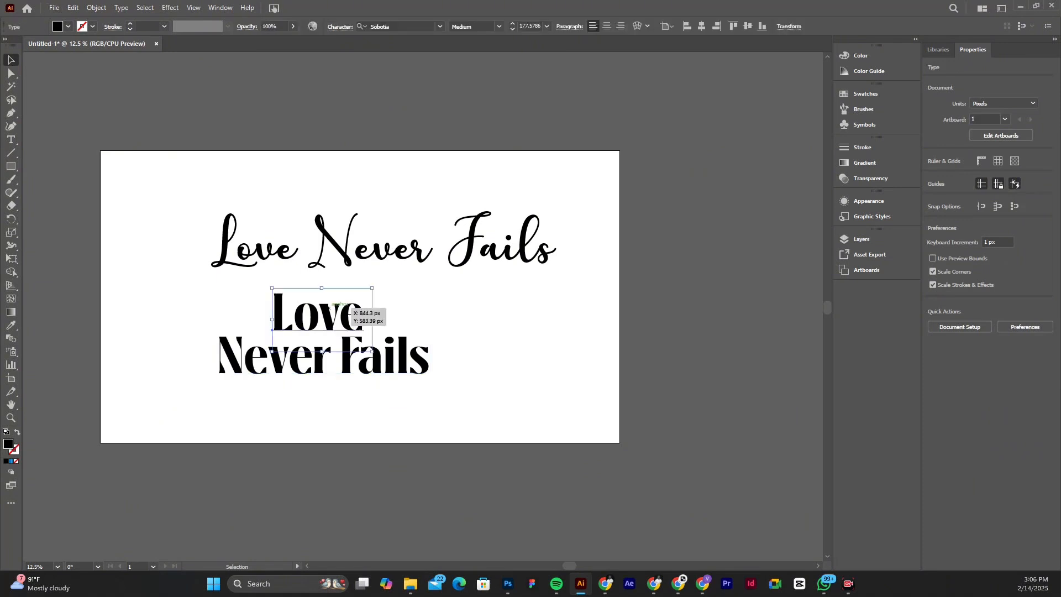
{"action": "left_click", "coordinate": [325, 357], "text": "shift"}
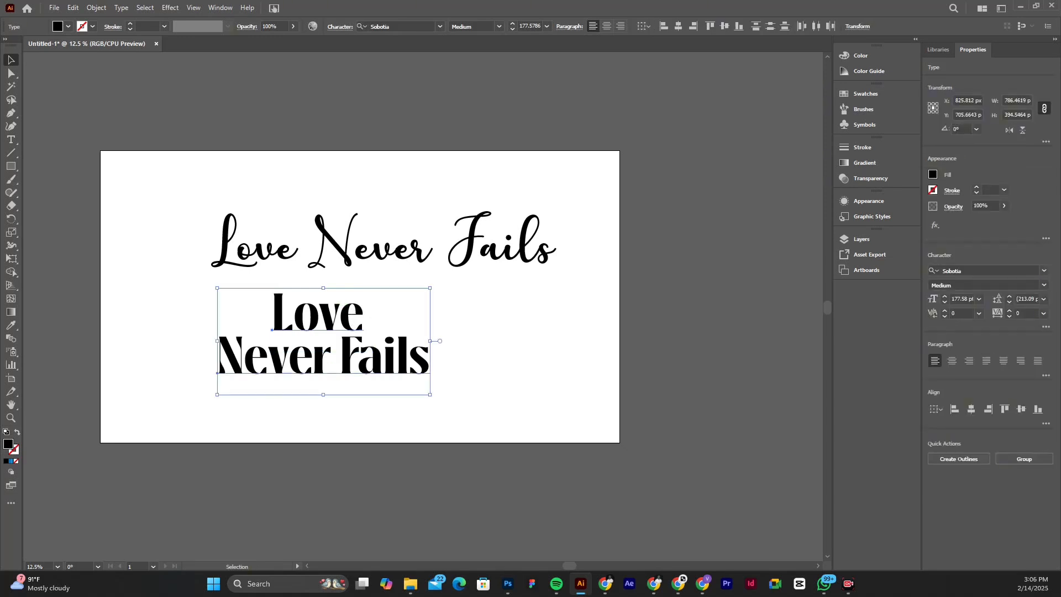
{"action": "left_click", "coordinate": [1043, 313]}
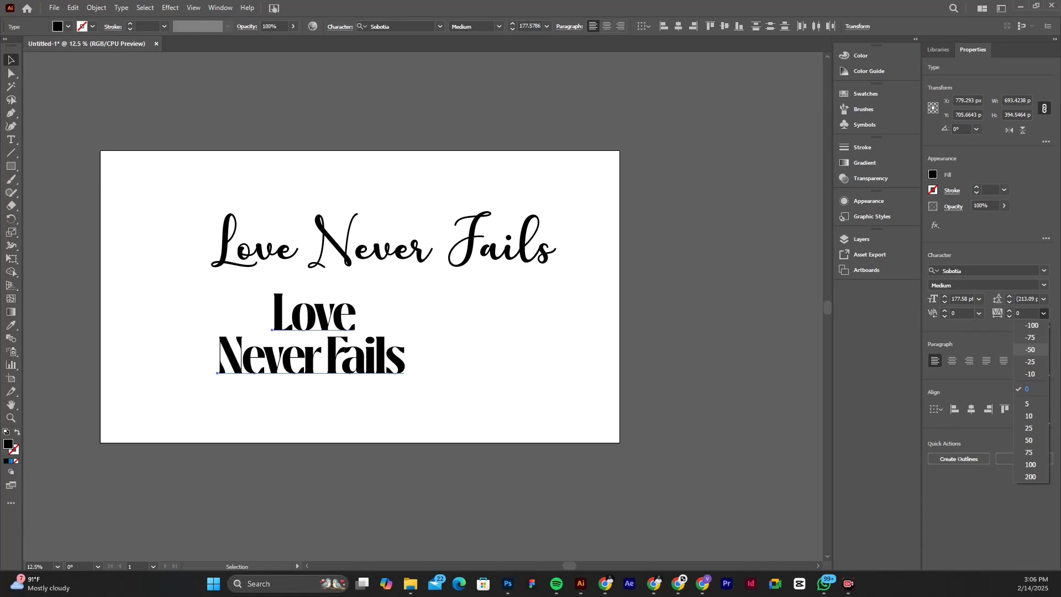
{"action": "left_click", "coordinate": [1030, 361]}
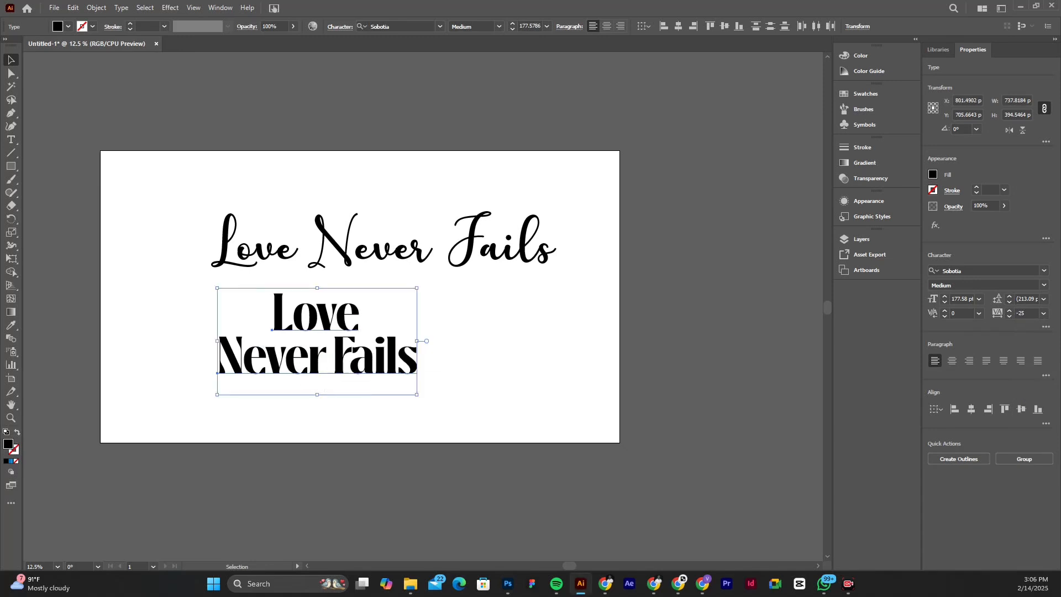
{"action": "left_click_drag", "start_coordinate": [349, 358], "coordinate": [375, 354]}
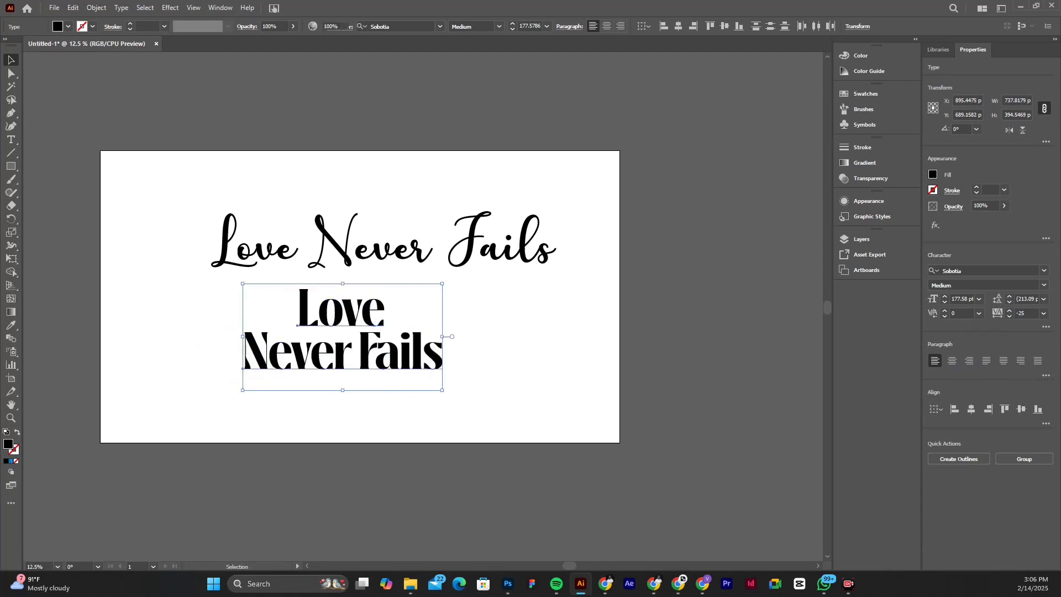
{"action": "key", "text": "ctrl+shift+a"}
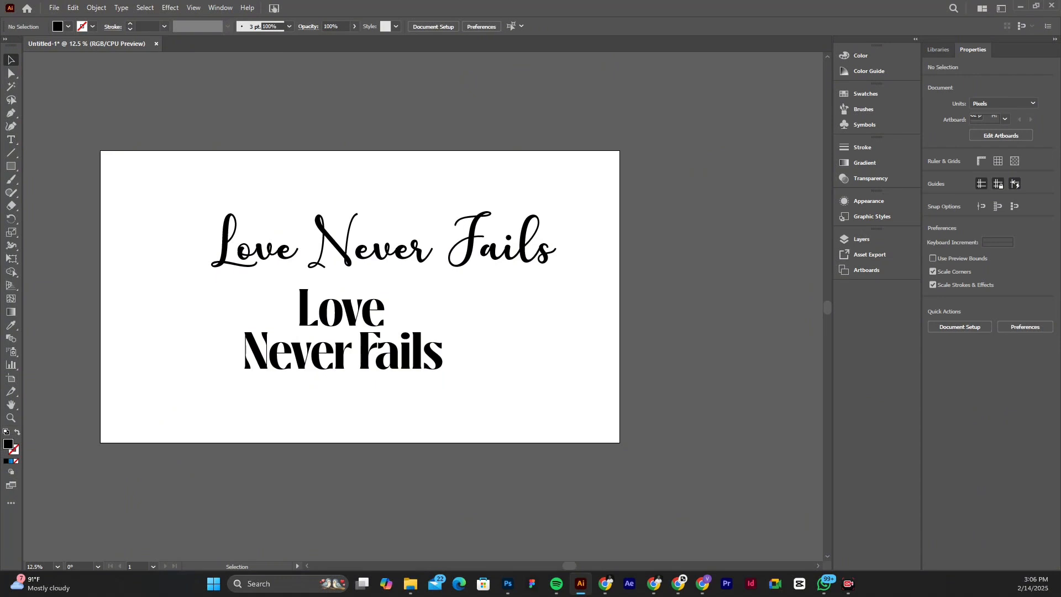
Step: Replace the first "e" in the Sobotia "Never" with the alternate glyph that has a curled tail extending toward the "v"
{"action": "triple_click", "coordinate": [360, 349]}
{"action": "left_click", "coordinate": [290, 353]}
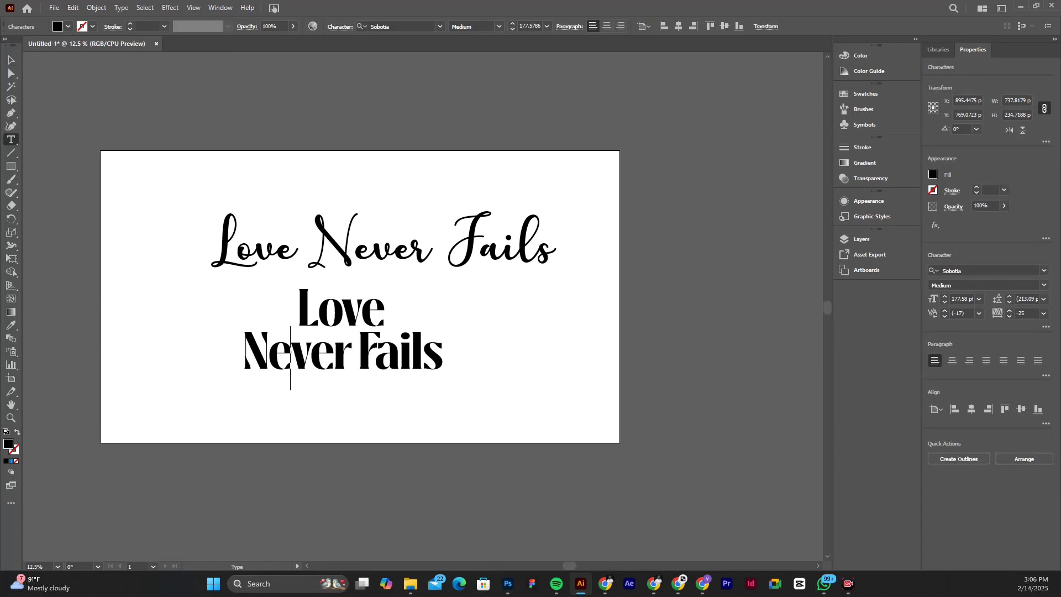
{"action": "key", "text": "shift+Left"}
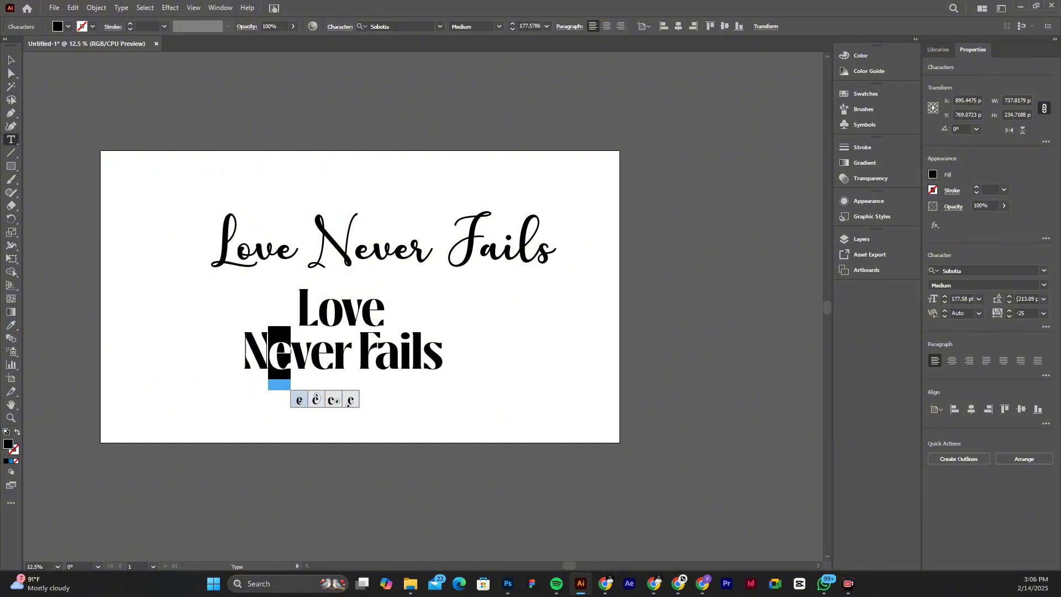
{"action": "left_click", "coordinate": [316, 399]}
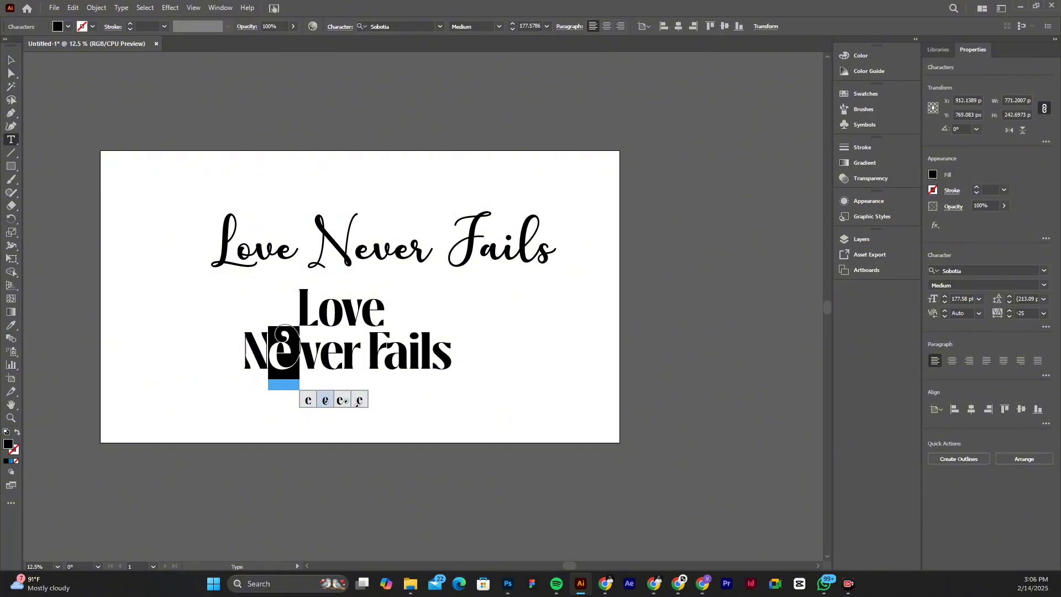
{"action": "left_click", "coordinate": [359, 399]}
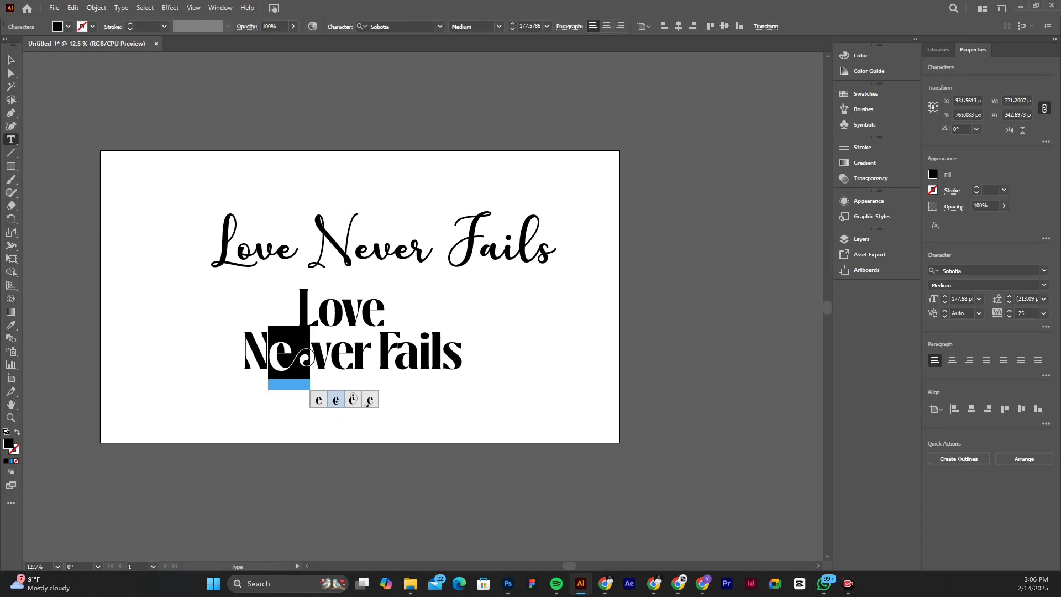
Step: Switch the first "e" in the Sobotia "Never" to the glyph curling below the baseline and the "o" in "Love" to the one curled on top
{"action": "left_click", "coordinate": [350, 400]}
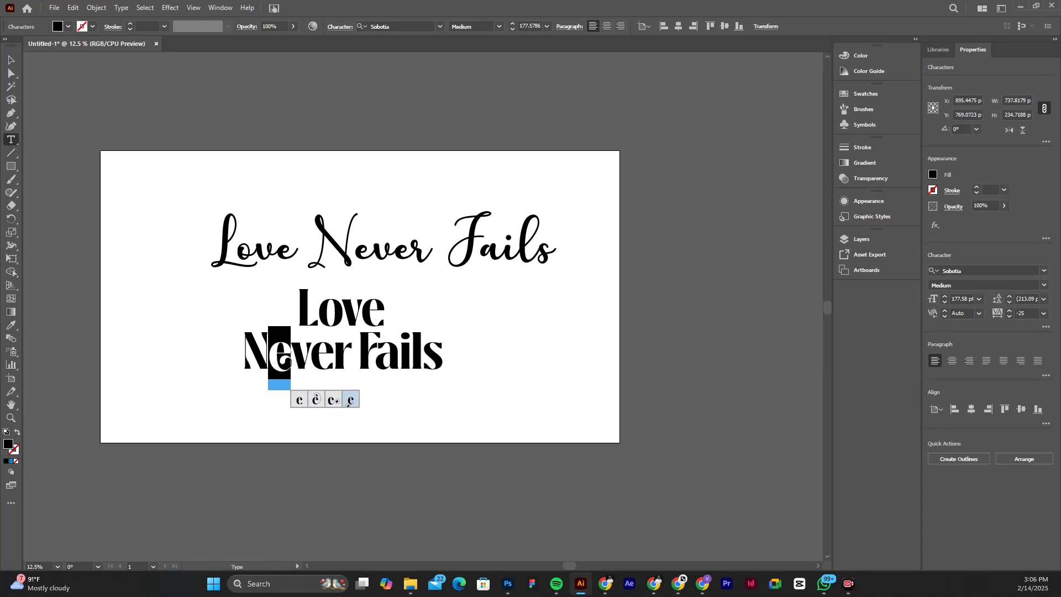
{"action": "left_click", "coordinate": [349, 400]}
{"action": "left_click_drag", "start_coordinate": [318, 313], "coordinate": [340, 313]}
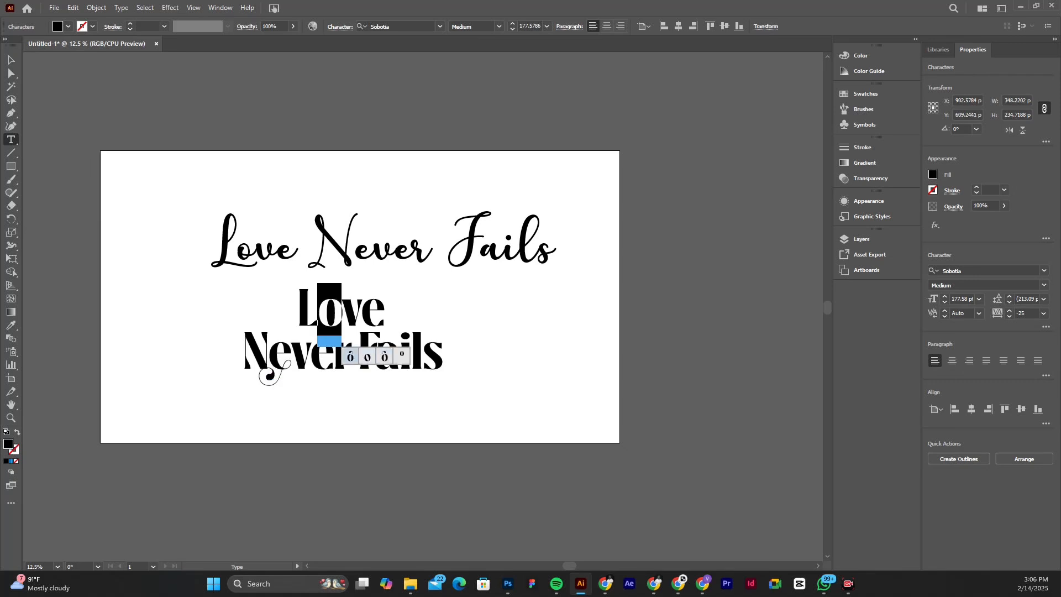
{"action": "left_click", "coordinate": [385, 357]}
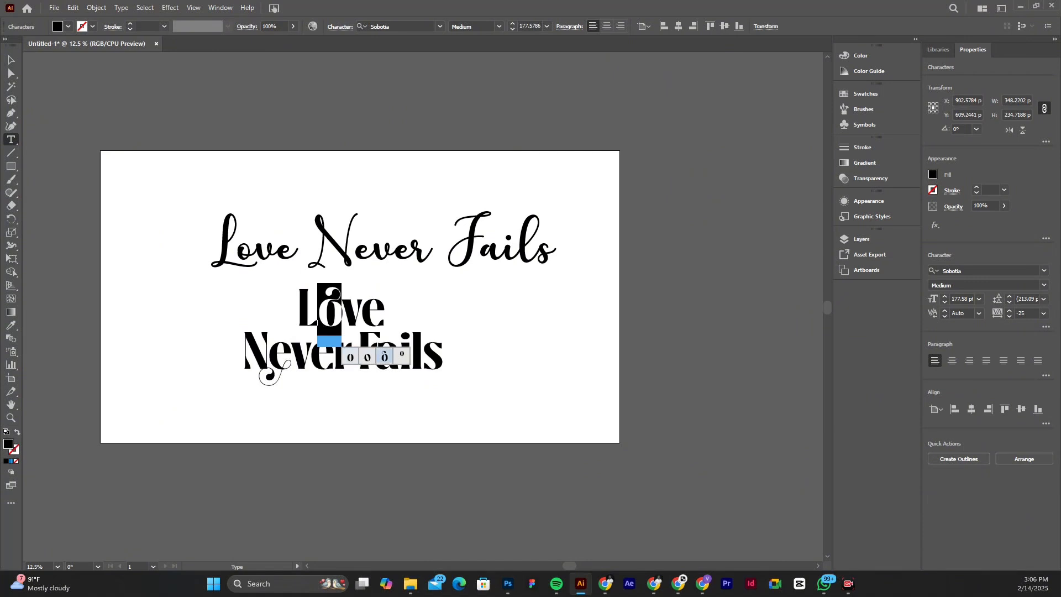
Step: Try an alternate glyph with a curl below the baseline for the "a" in the Sobotia "Fails"
{"action": "left_click_drag", "start_coordinate": [398, 351], "coordinate": [376, 349]}
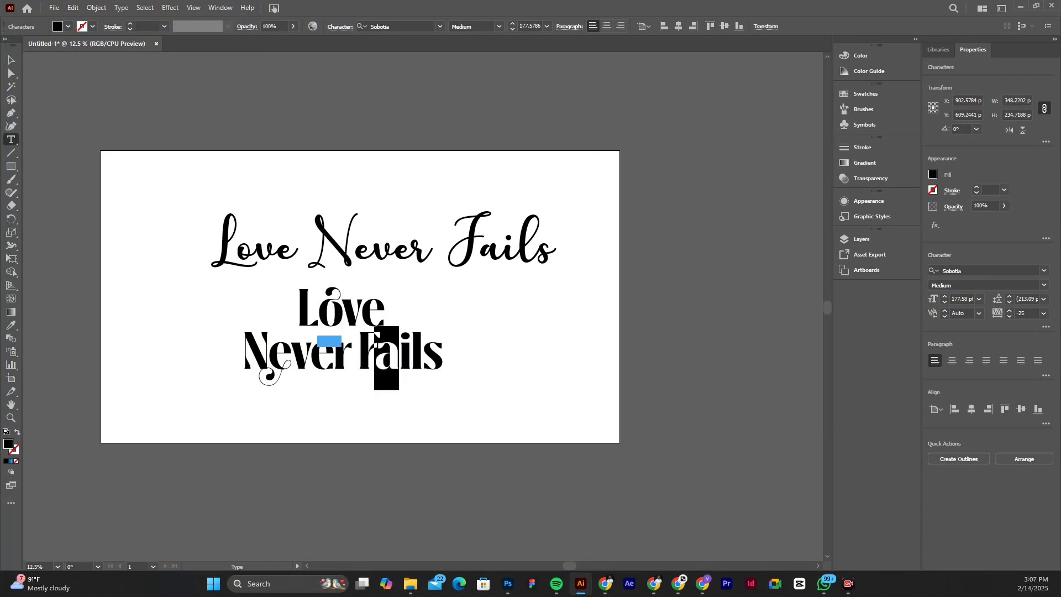
{"action": "left_click", "coordinate": [425, 400]}
{"action": "left_click", "coordinate": [121, 8]}
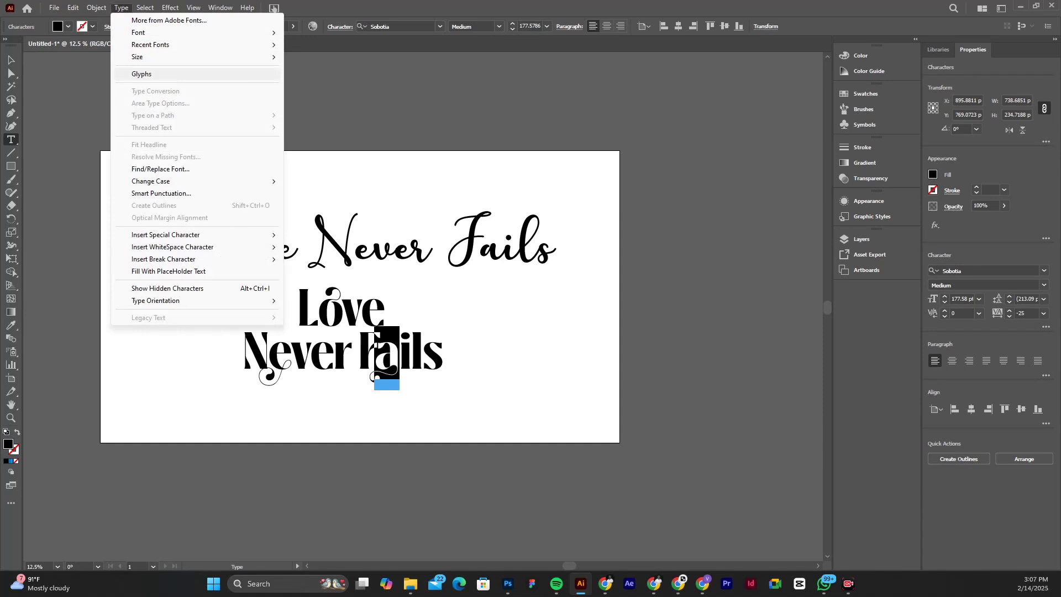
Step: Replace the "s" in the Sobotia "Fails" with the glyph whose long tail sweeps back beneath the word, and restore the regular "a"
{"action": "left_click", "coordinate": [444, 356]}
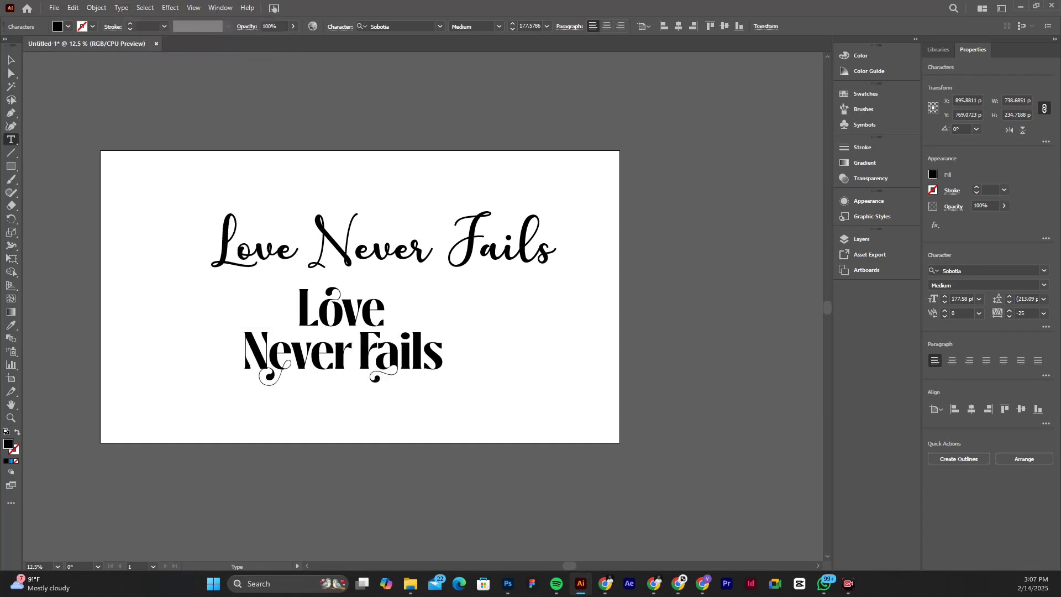
{"action": "key", "text": "shift+Left"}
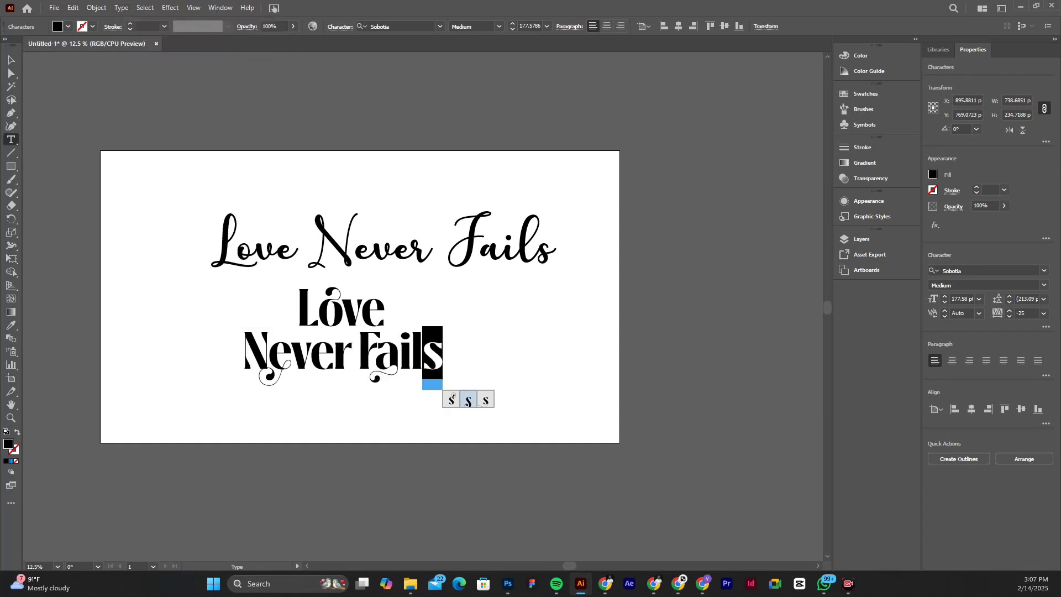
{"action": "left_click", "coordinate": [486, 399]}
{"action": "left_click_drag", "start_coordinate": [399, 354], "coordinate": [377, 355]}
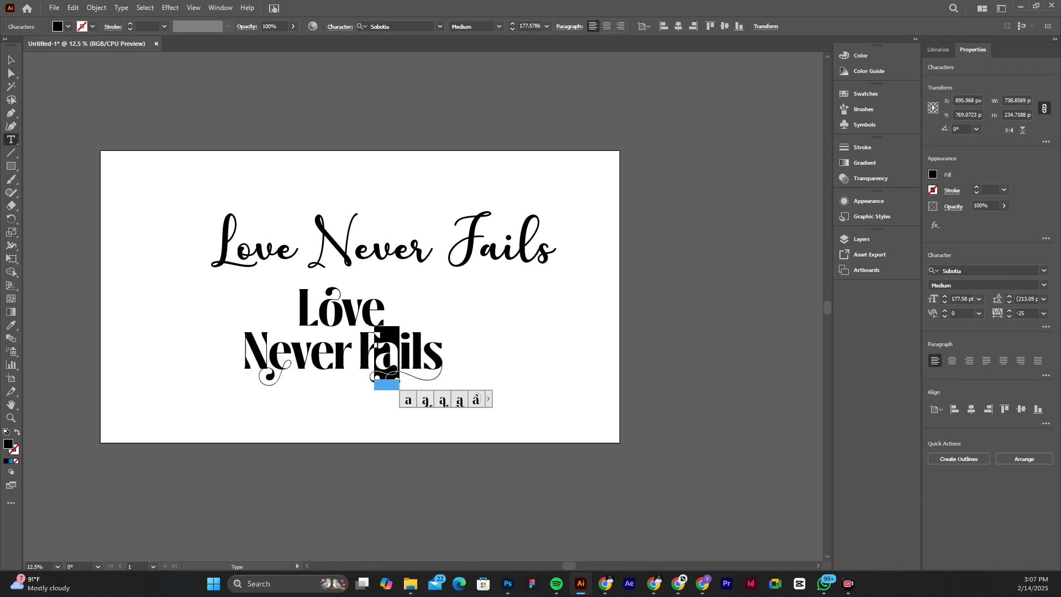
{"action": "left_click", "coordinate": [408, 399]}
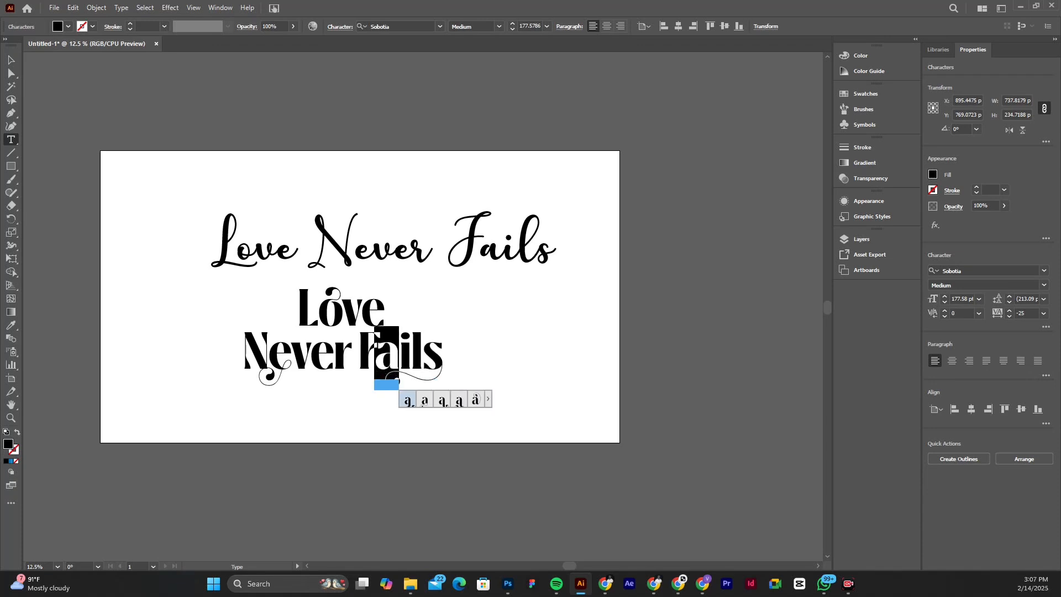
Step: Replace the "e" in the Sobotia "Love" with the alternate glyph whose curled tail loops below the baseline, and deselect the text
{"action": "left_click", "coordinate": [384, 312]}
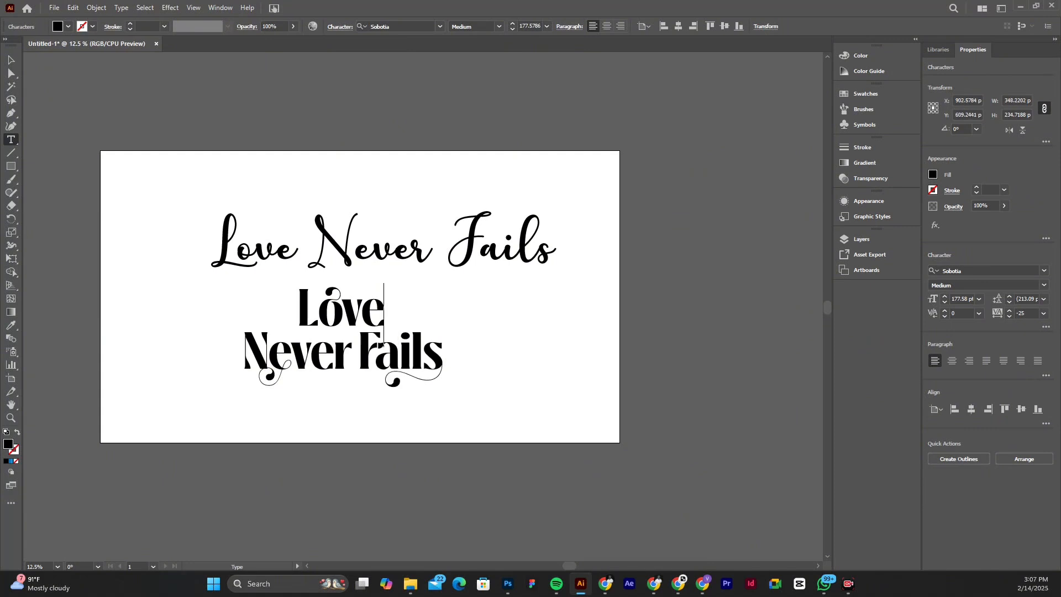
{"action": "left_click_drag", "start_coordinate": [361, 313], "coordinate": [342, 312]}
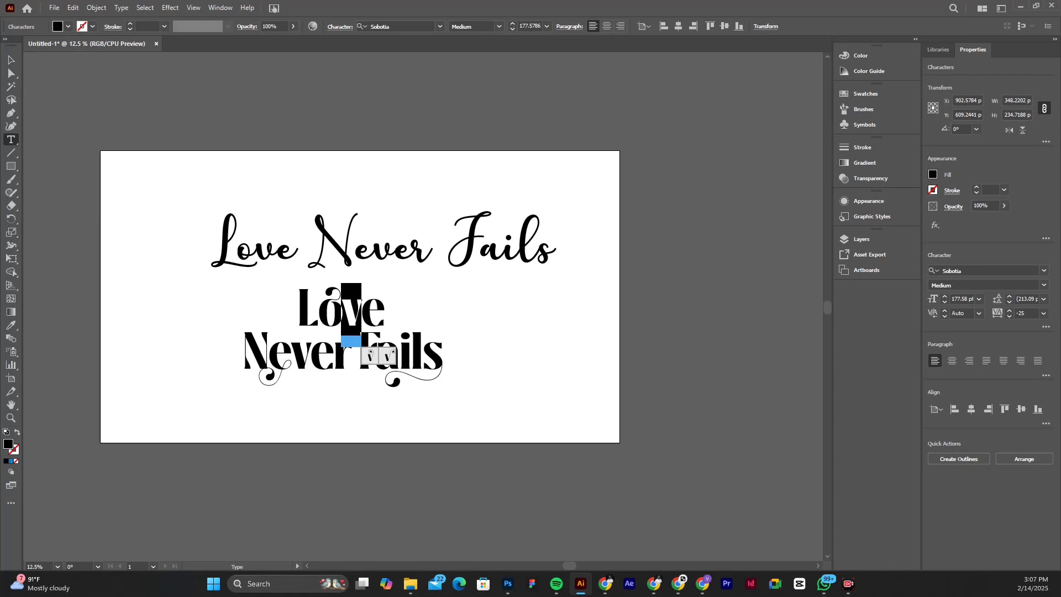
{"action": "left_click_drag", "start_coordinate": [362, 313], "coordinate": [384, 313]}
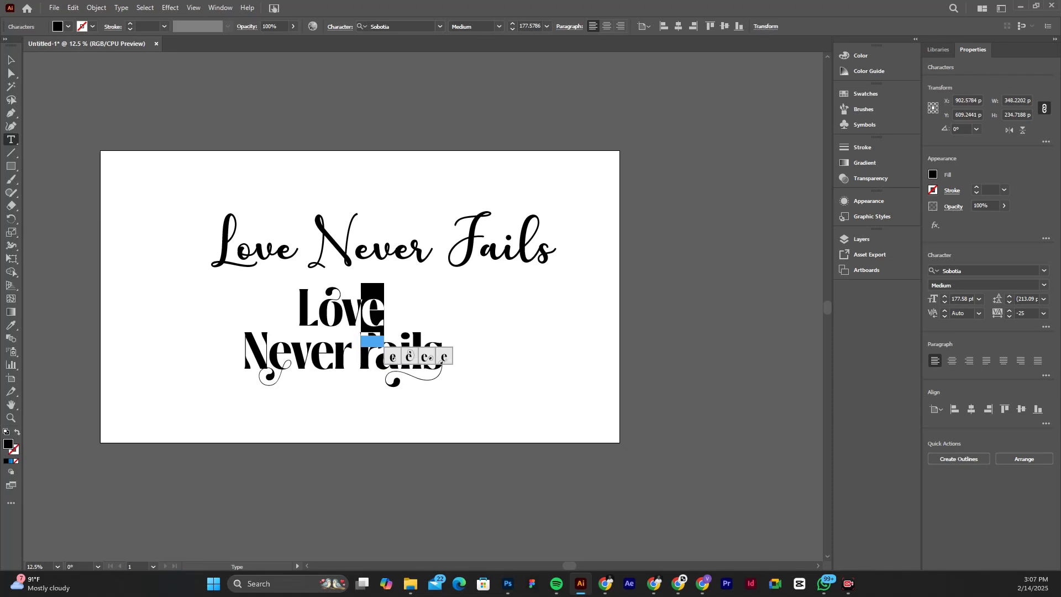
{"action": "left_click", "coordinate": [427, 356]}
{"action": "left_click", "coordinate": [445, 357]}
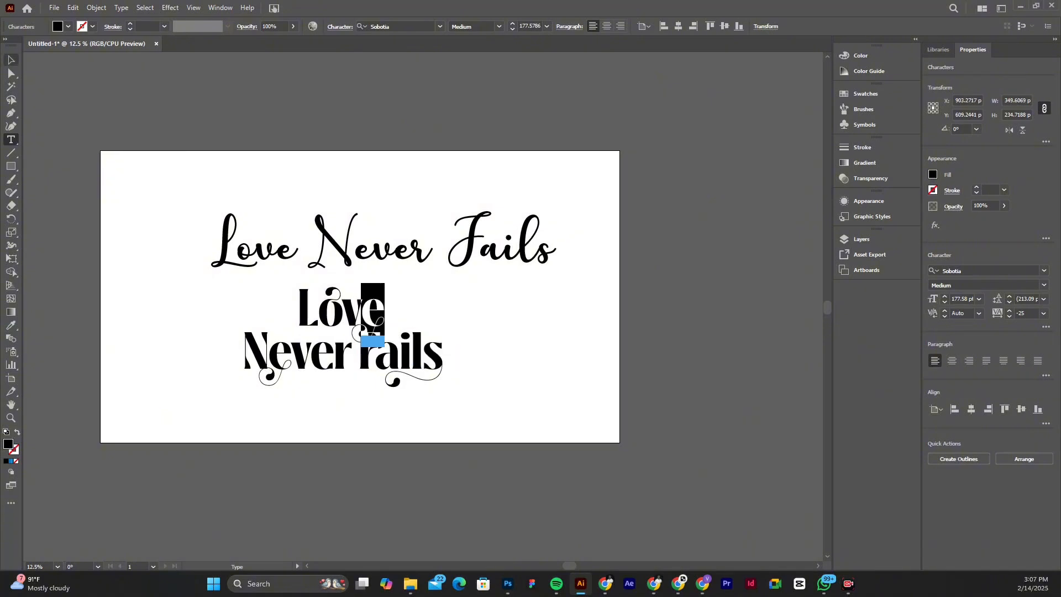
{"action": "key", "text": "Escape"}
{"action": "left_click", "coordinate": [482, 321]}
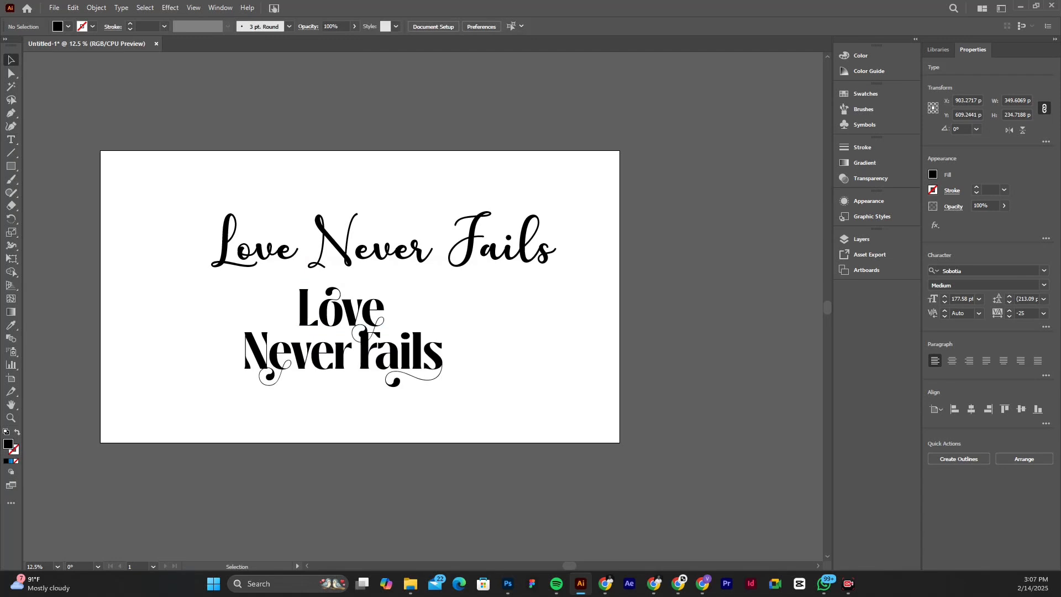
Step: Move the Sobotia "Love" slightly up and to the left, and shift "Never Fails" about 45 px left on its baseline
{"action": "left_click_drag", "start_coordinate": [372, 300], "coordinate": [356, 298]}
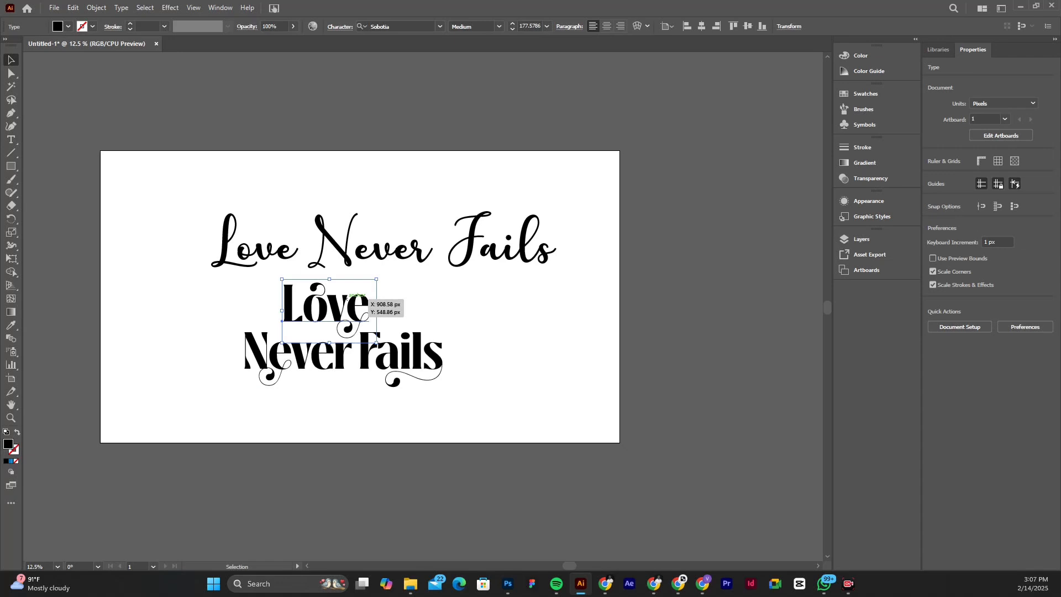
{"action": "left_click", "coordinate": [473, 316]}
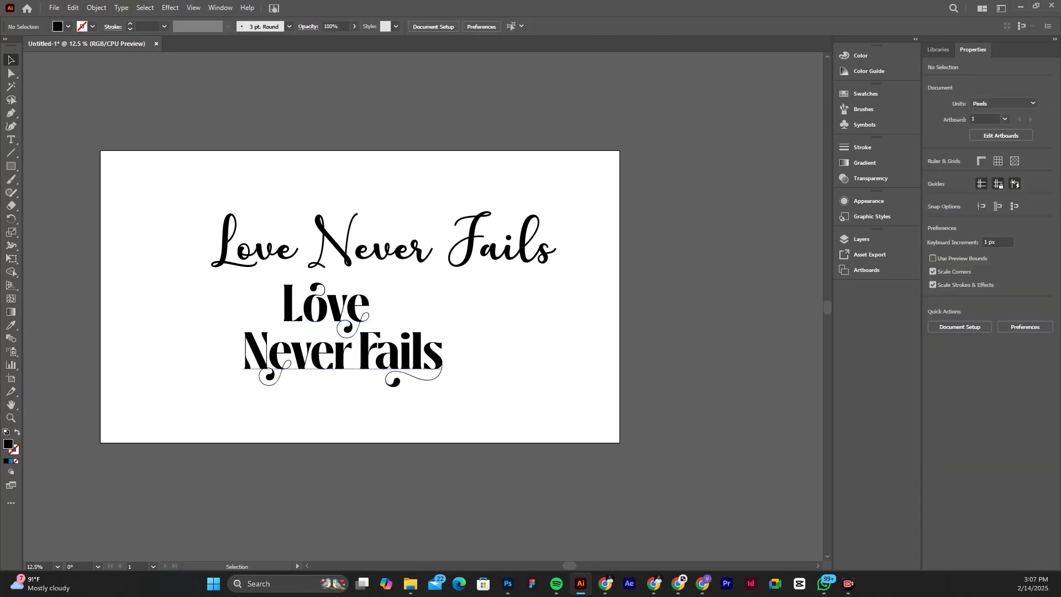
{"action": "left_click_drag", "start_coordinate": [359, 359], "coordinate": [348, 359]}
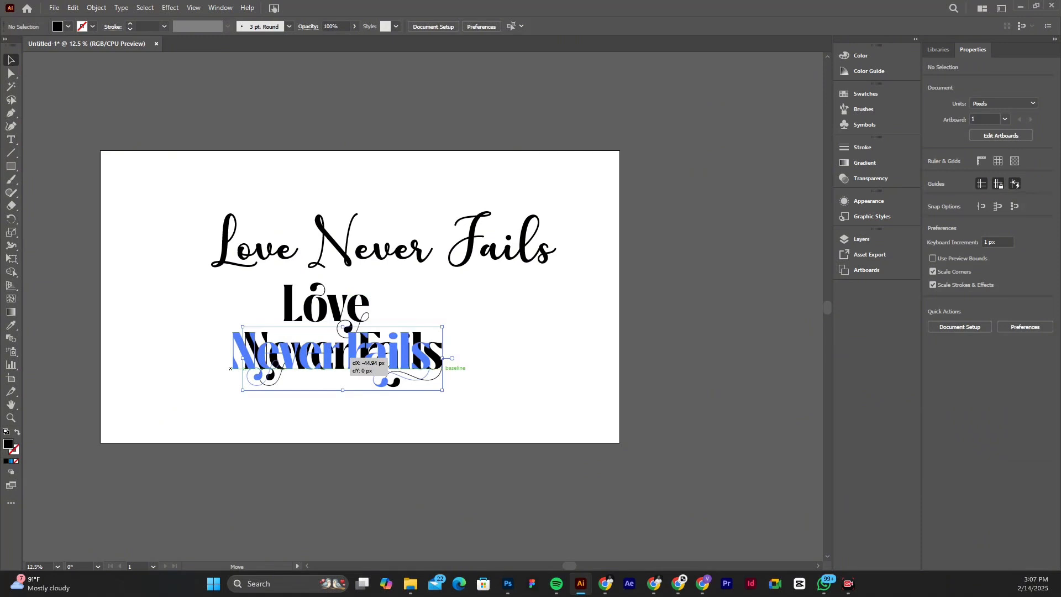
{"action": "left_click_drag", "start_coordinate": [347, 359], "coordinate": [347, 359]}
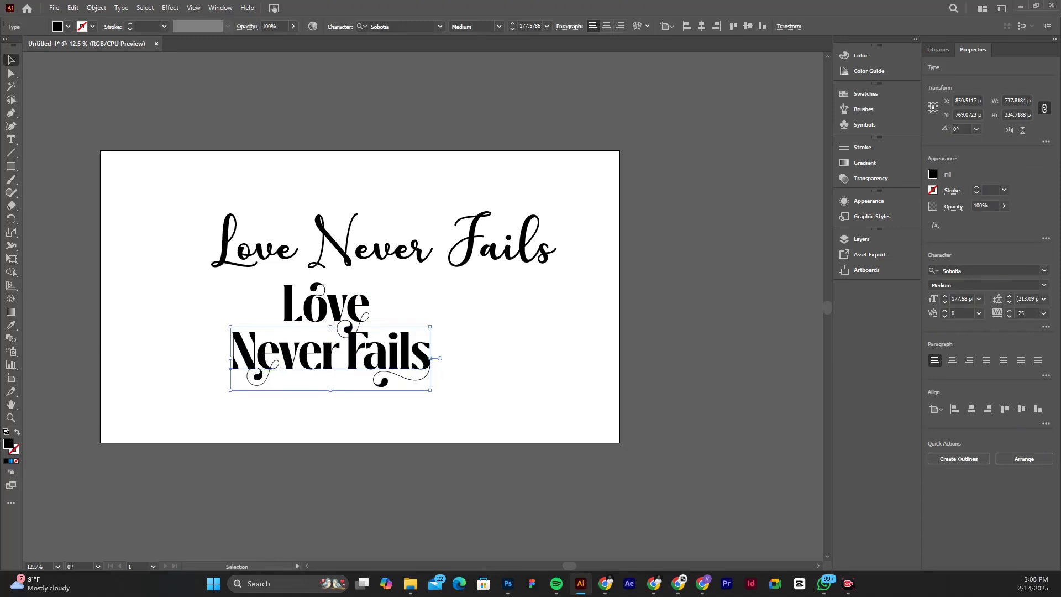
Step: Select the second "e" in the Sobotia "Never" to bring up its alternate glyphs
{"action": "double_click", "coordinate": [320, 354]}
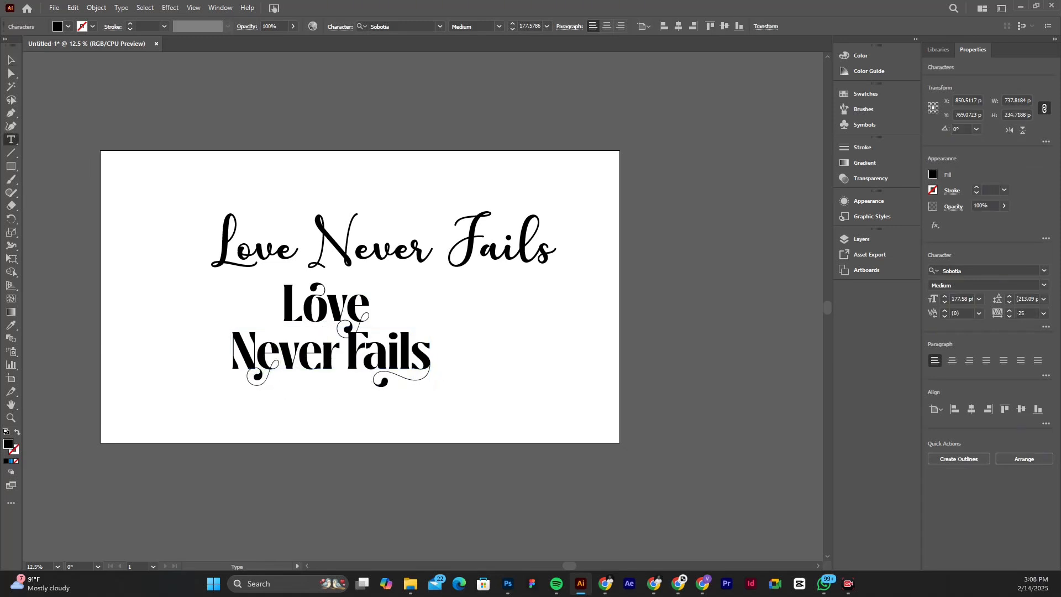
{"action": "key", "text": "shift+Left"}
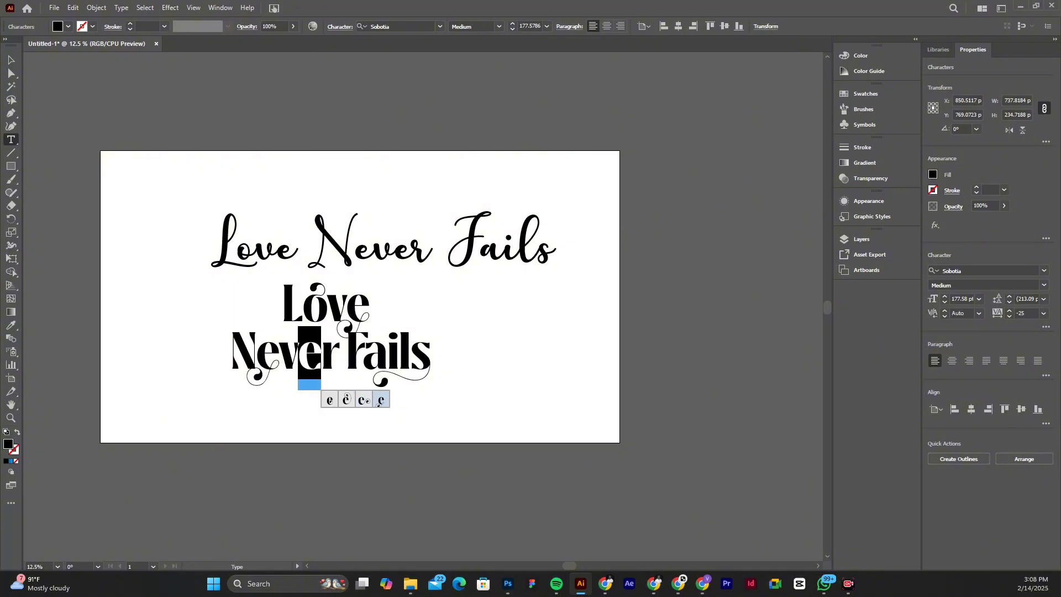
Step: Try the swash alternate glyph with the descending curl for the second "e" in "Never", and revert it
{"action": "left_click", "coordinate": [380, 399]}
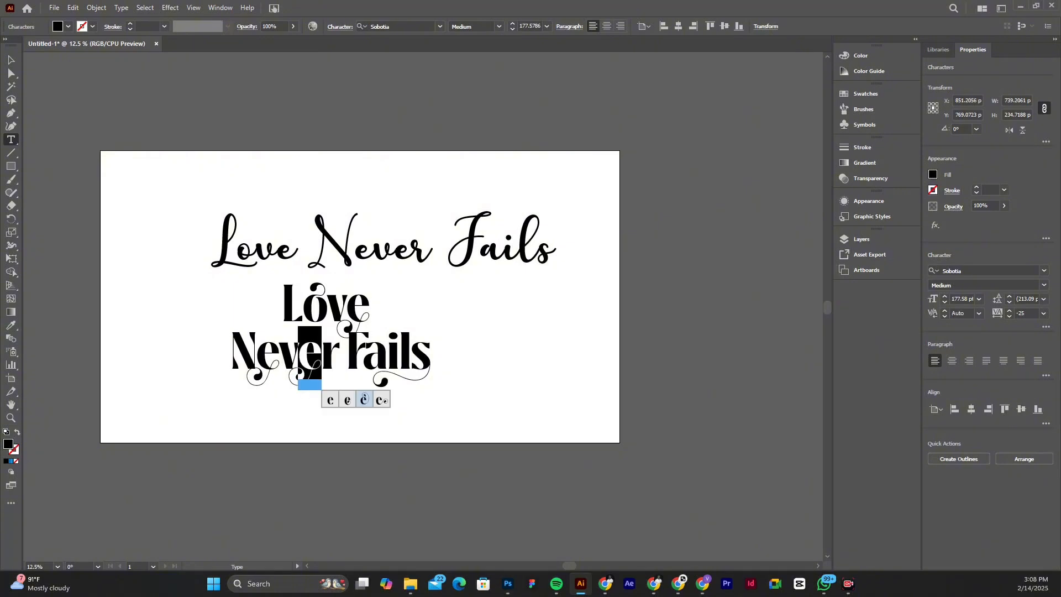
{"action": "key", "text": "Right"}
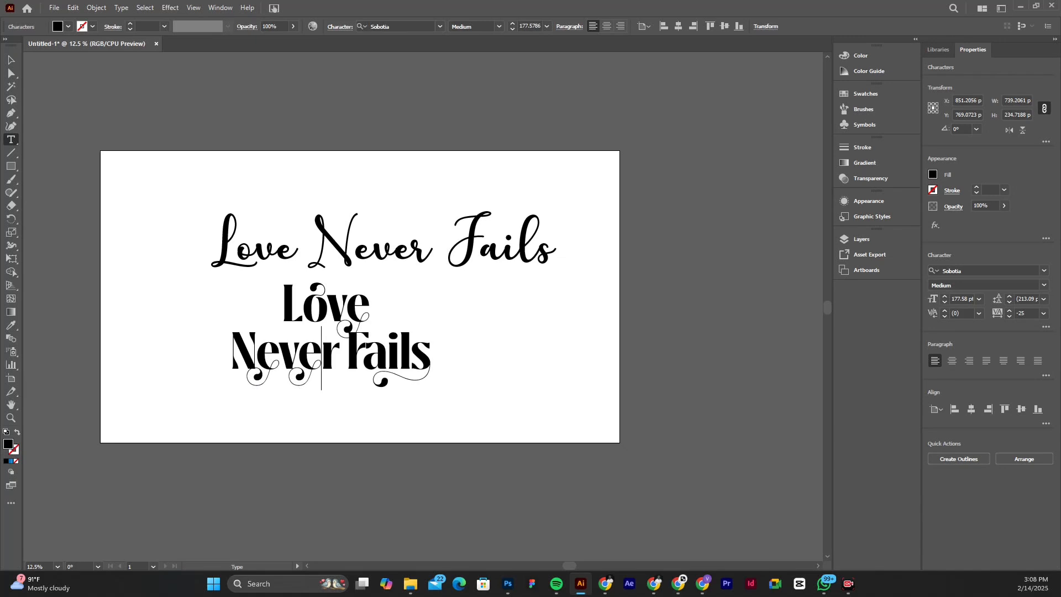
{"action": "key", "text": "Escape"}
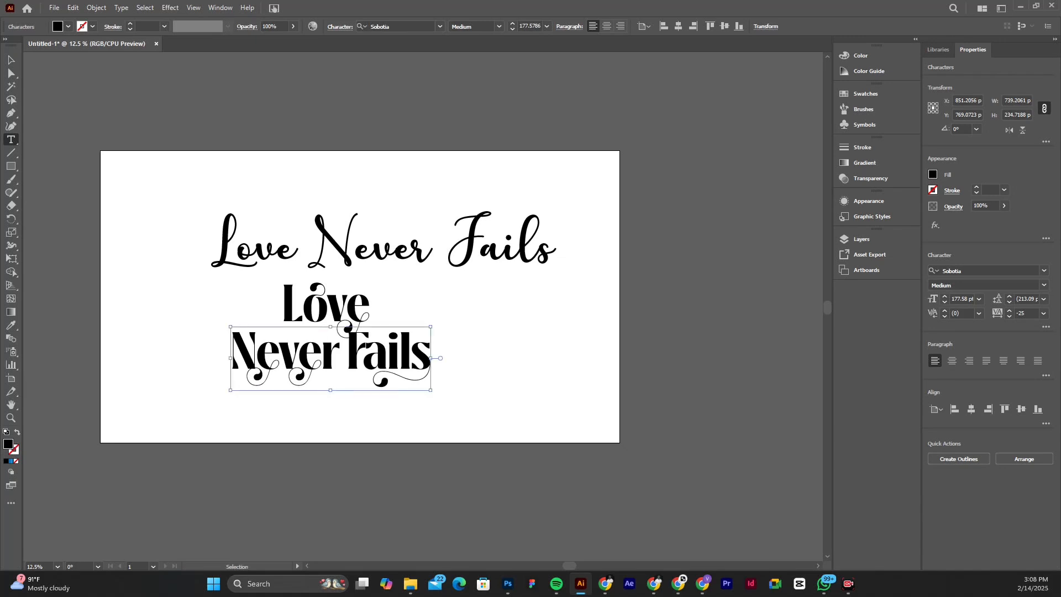
{"action": "key", "text": "shift+Left"}
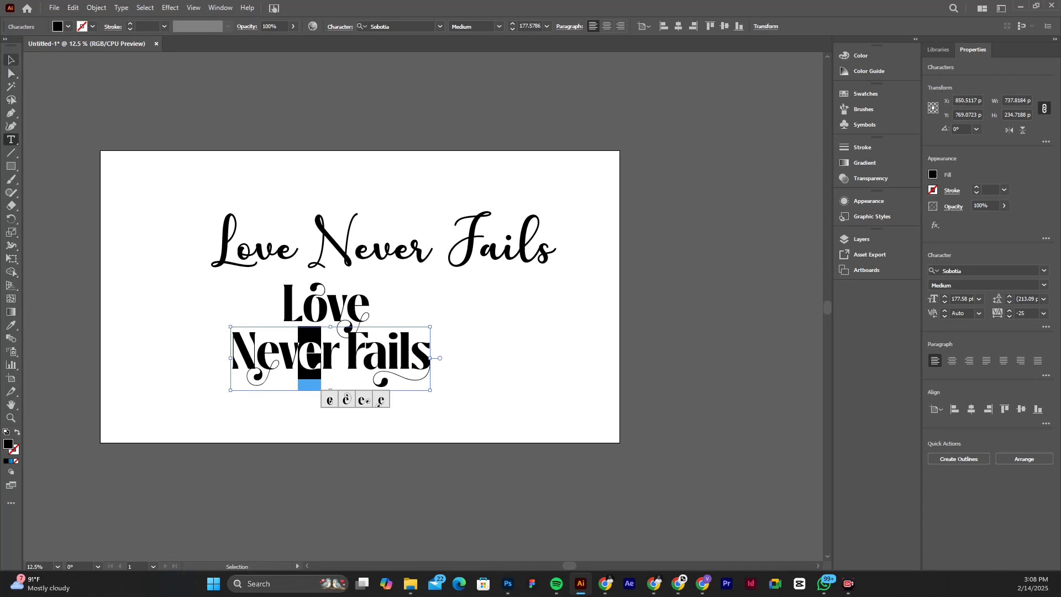
{"action": "key", "text": "Escape"}
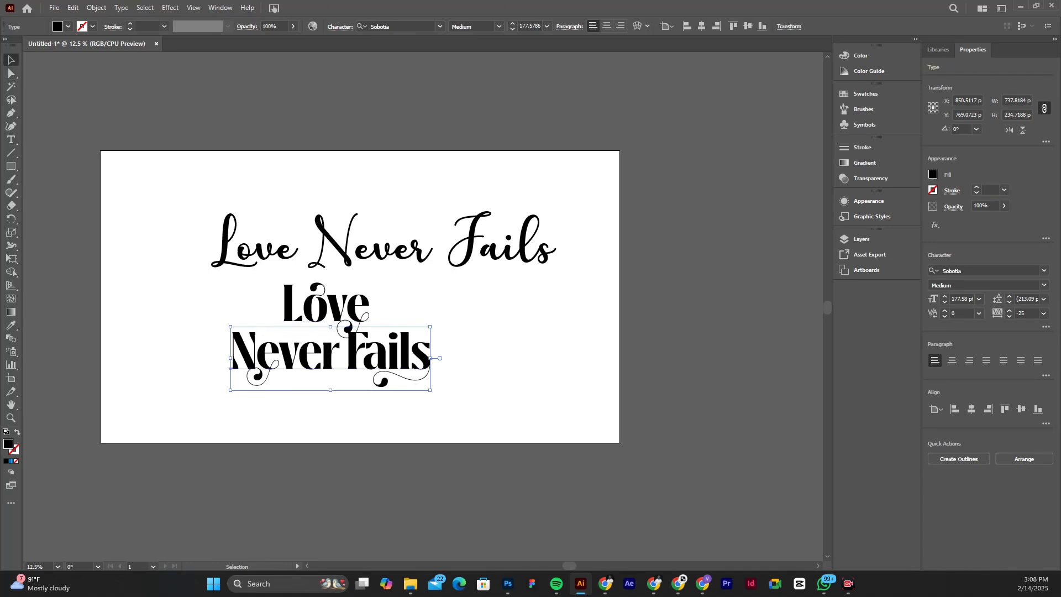
Step: Bring the "Never Fails" text from Illustrator into the Photoshop heart-tree design, scaled to about 981 px wide and placed over the tree's upper part
{"action": "left_click_drag", "start_coordinate": [339, 348], "coordinate": [308, 299]}
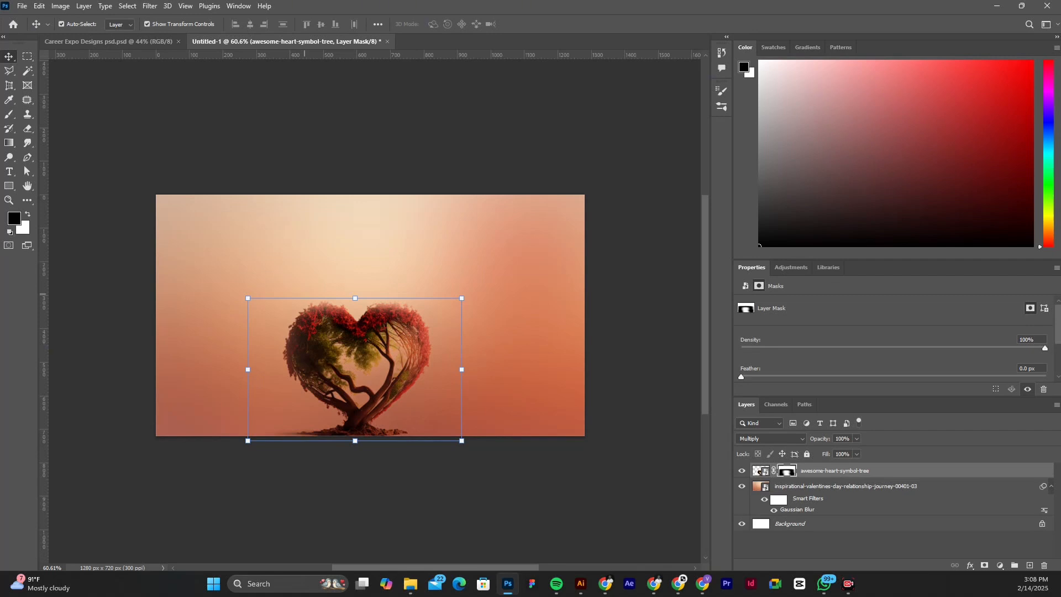
{"action": "left_click_drag", "start_coordinate": [308, 298], "coordinate": [304, 295]}
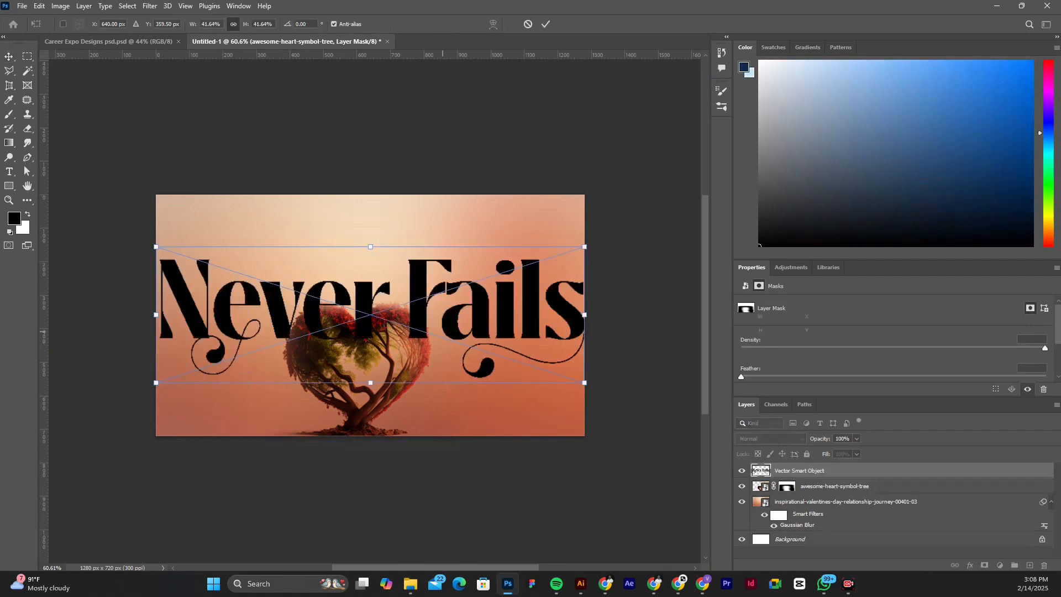
{"action": "left_click_drag", "start_coordinate": [585, 382], "coordinate": [510, 281]}
{"action": "key", "text": "Return"}
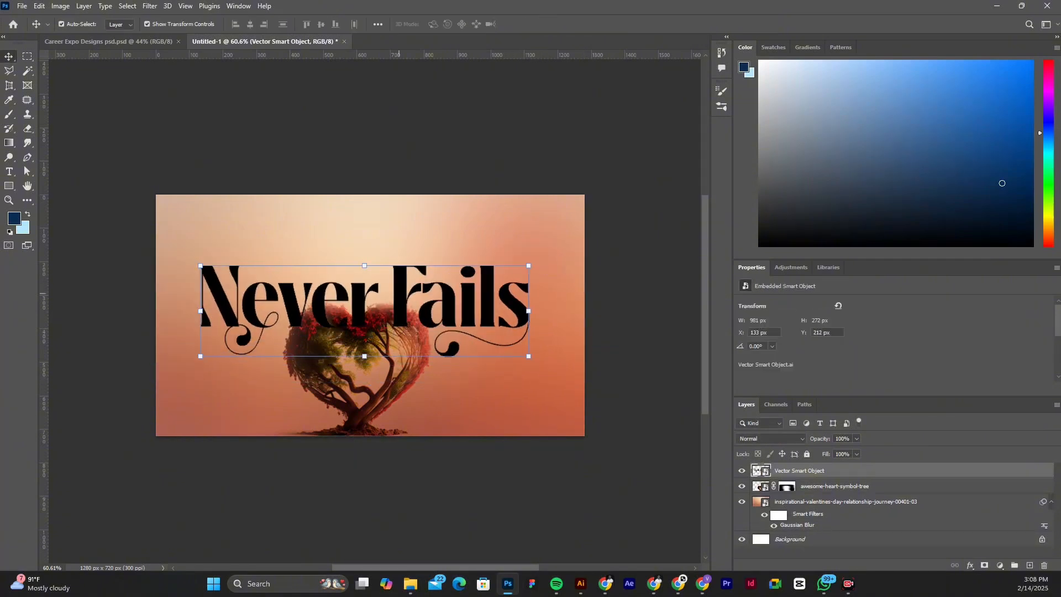
{"action": "left_click_drag", "start_coordinate": [408, 268], "coordinate": [405, 260]}
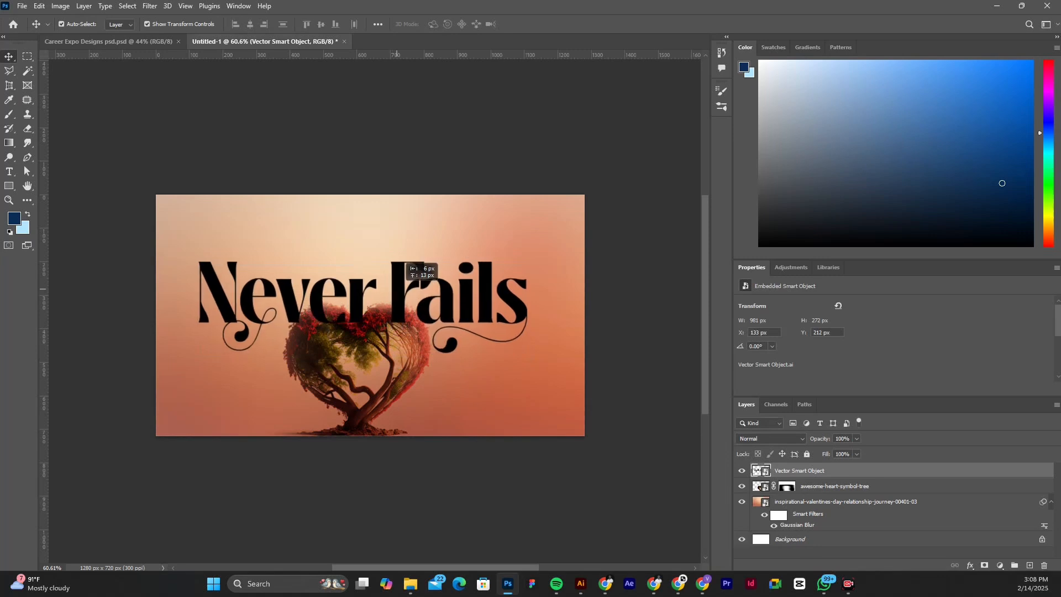
{"action": "left_click_drag", "start_coordinate": [404, 261], "coordinate": [405, 260]}
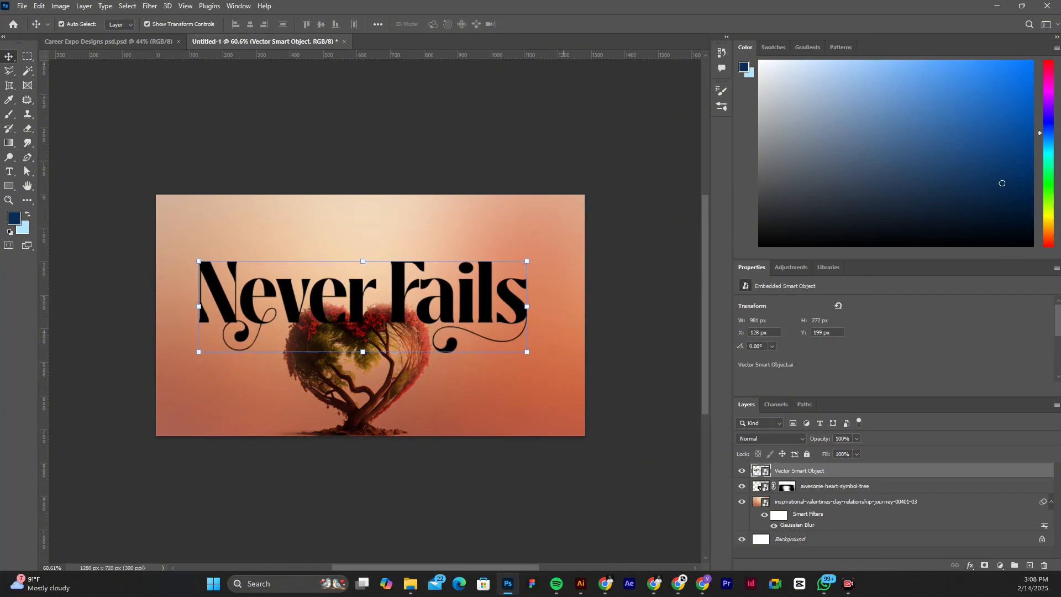
Step: Bring the "Love" text from Illustrator into the Photoshop design, scaled to about 398 px wide and placed above "Never"
{"action": "mouse_move", "coordinate": [580, 584]}
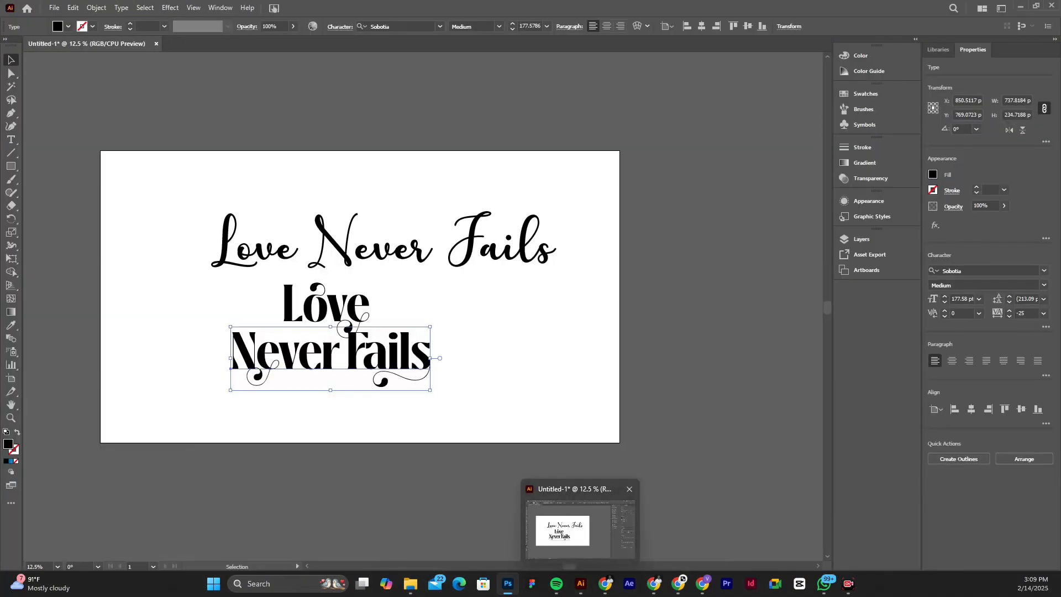
{"action": "left_click", "coordinate": [580, 529]}
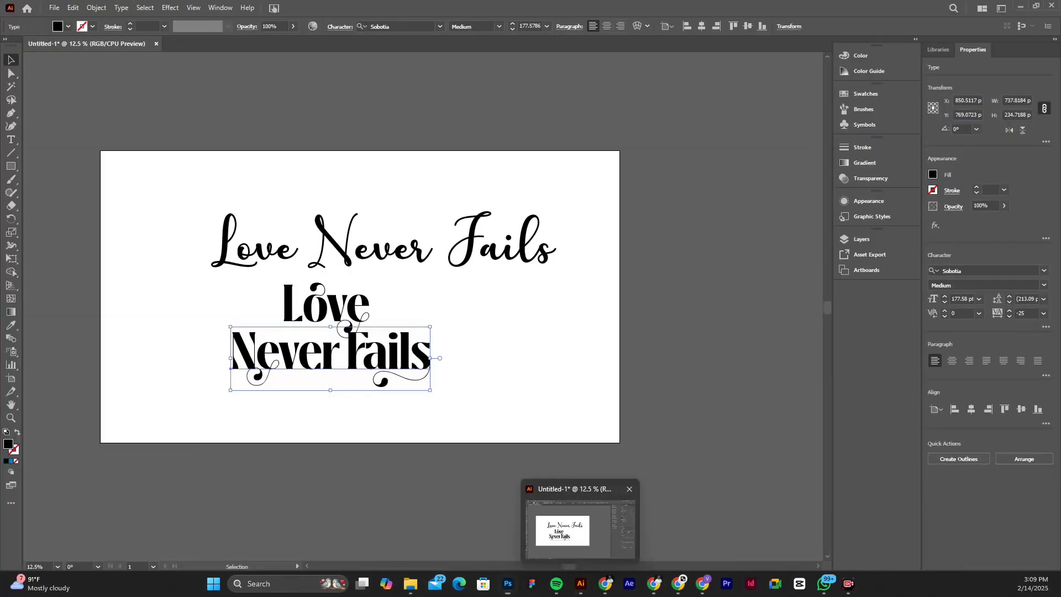
{"action": "mouse_move", "coordinate": [330, 301]}
{"action": "left_mouse_down"}
{"action": "mouse_move", "coordinate": [507, 560]}
{"action": "mouse_move", "coordinate": [507, 580]}
{"action": "mouse_move", "coordinate": [369, 251]}
{"action": "left_mouse_up"}
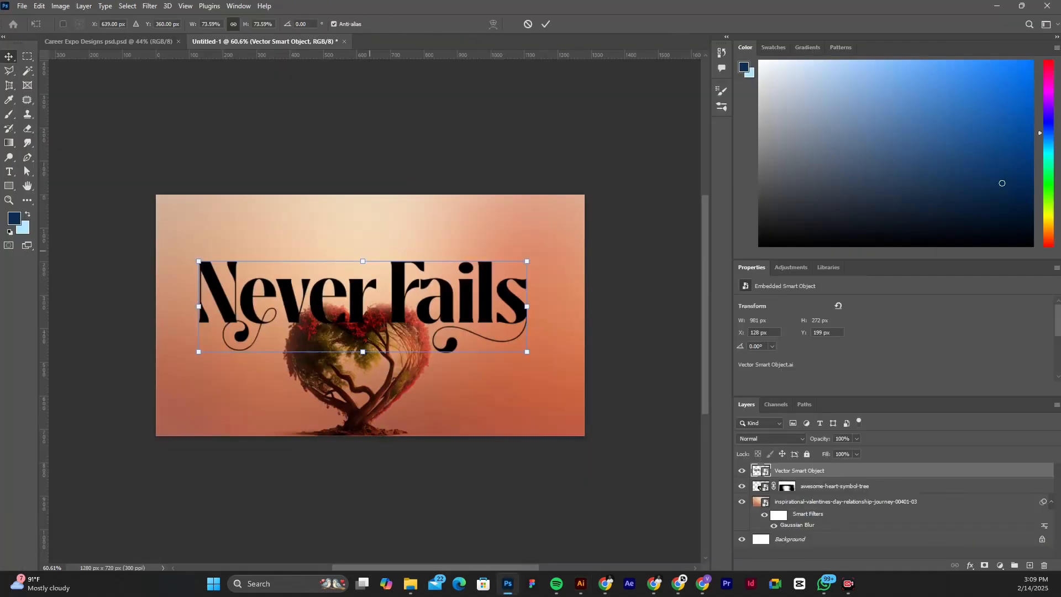
{"action": "left_click_drag", "start_coordinate": [549, 435], "coordinate": [345, 297]}
{"action": "left_click_drag", "start_coordinate": [294, 232], "coordinate": [358, 226]}
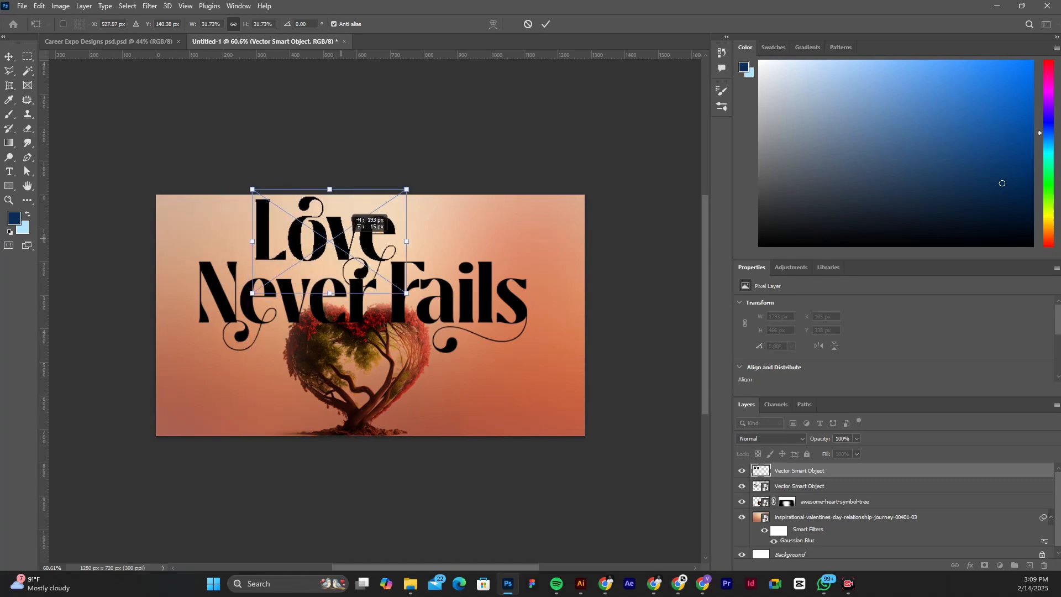
{"action": "left_click_drag", "start_coordinate": [359, 227], "coordinate": [347, 255]}
{"action": "left_click_drag", "start_coordinate": [412, 306], "coordinate": [404, 301]}
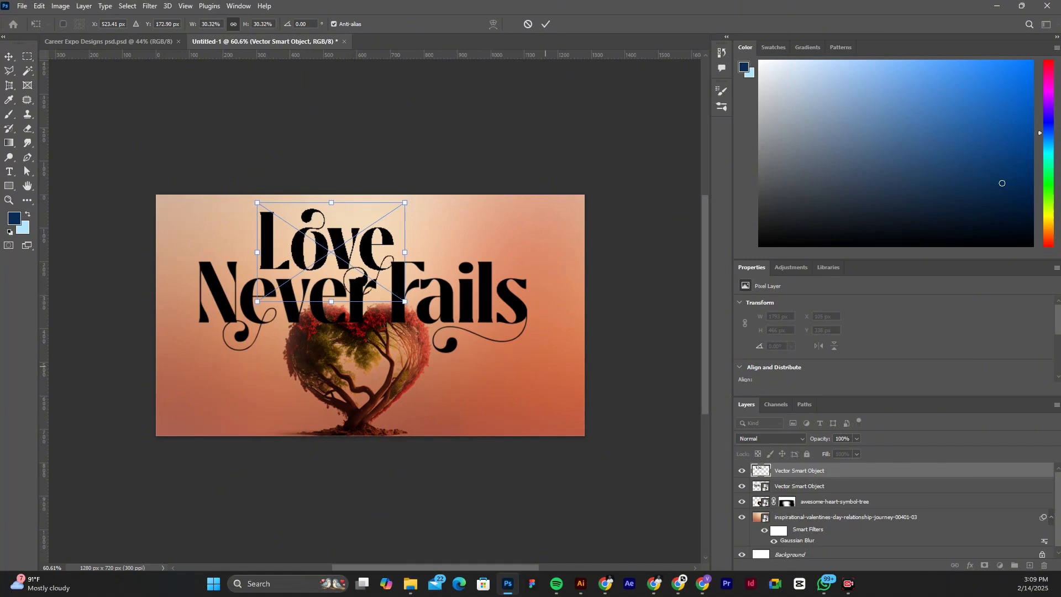
{"action": "left_click", "coordinate": [545, 24]}
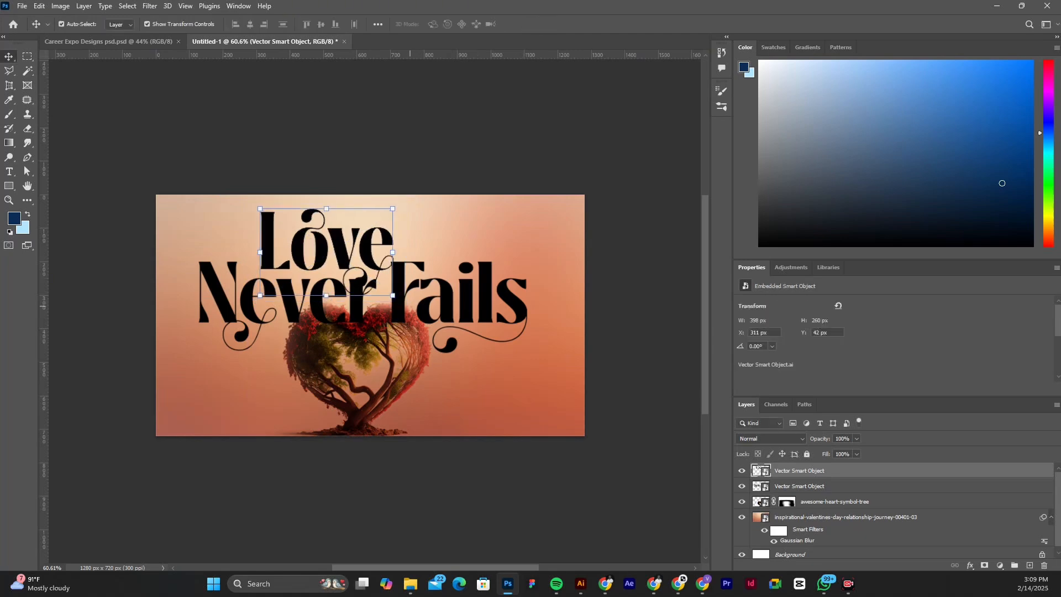
Step: Scale the "Love" and "Never Fails" layers down together to about 78% and leave them near the canvas's horizontal centre
{"action": "scroll", "coordinate": [370, 294], "scroll_direction": "up", "scroll_amount": 2}
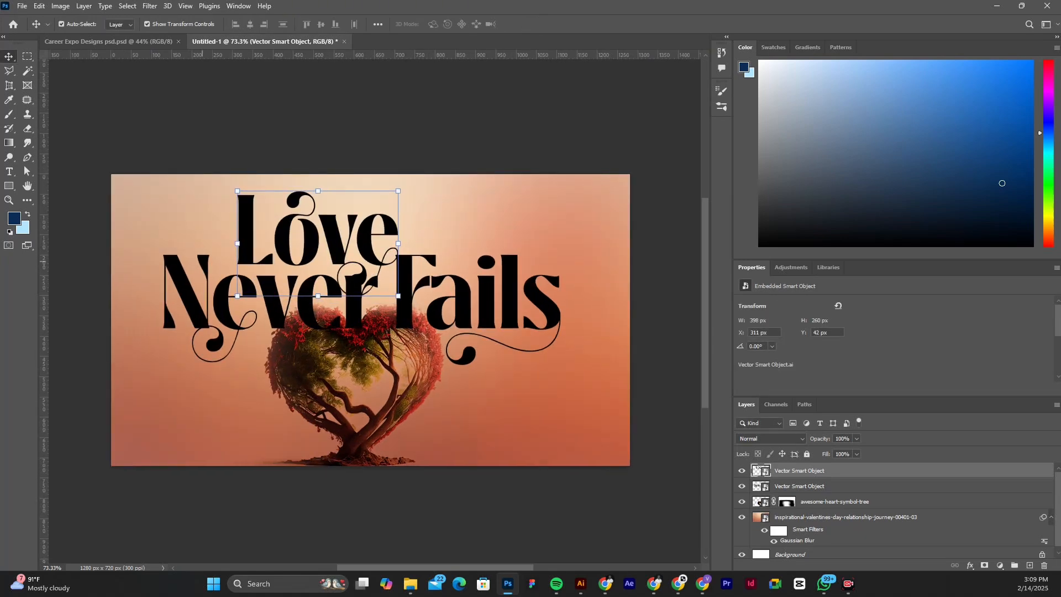
{"action": "left_click", "coordinate": [799, 486], "text": "shift"}
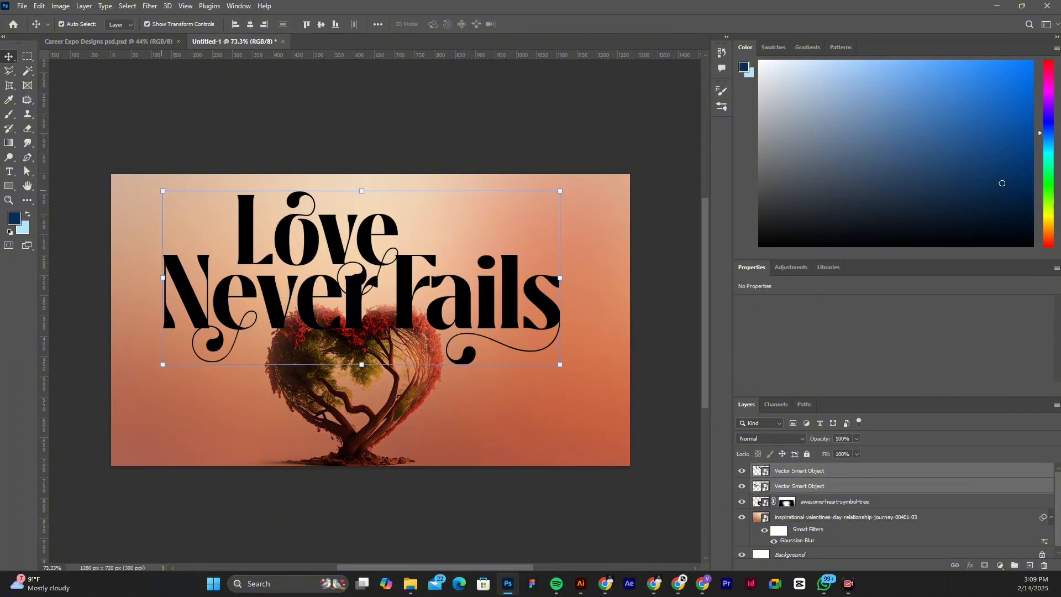
{"action": "key", "text": "ctrl+t"}
{"action": "left_click_drag", "start_coordinate": [162, 190], "coordinate": [212, 212]}
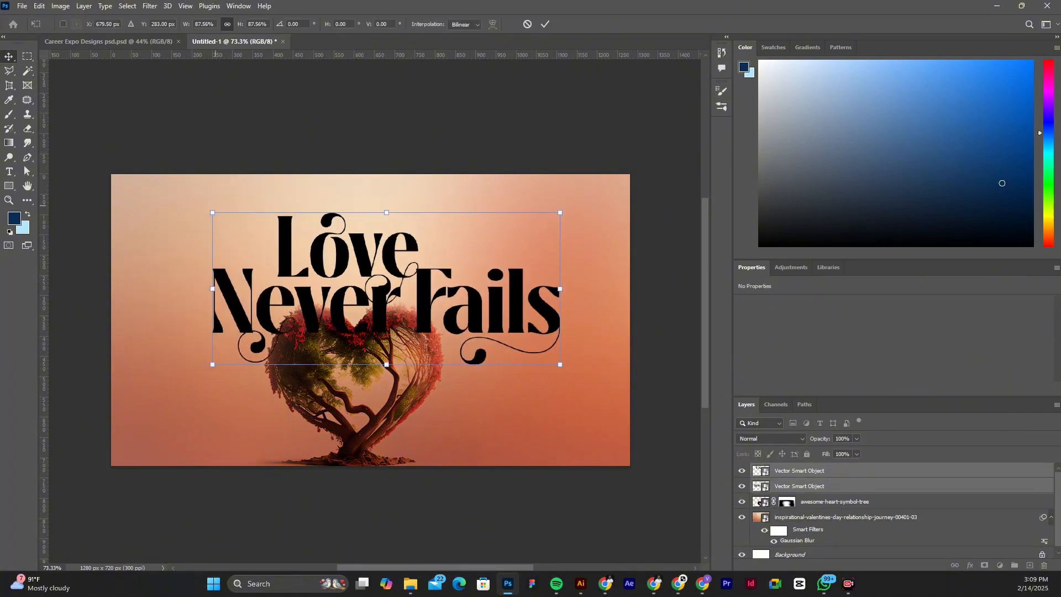
{"action": "left_click_drag", "start_coordinate": [559, 364], "coordinate": [523, 348]}
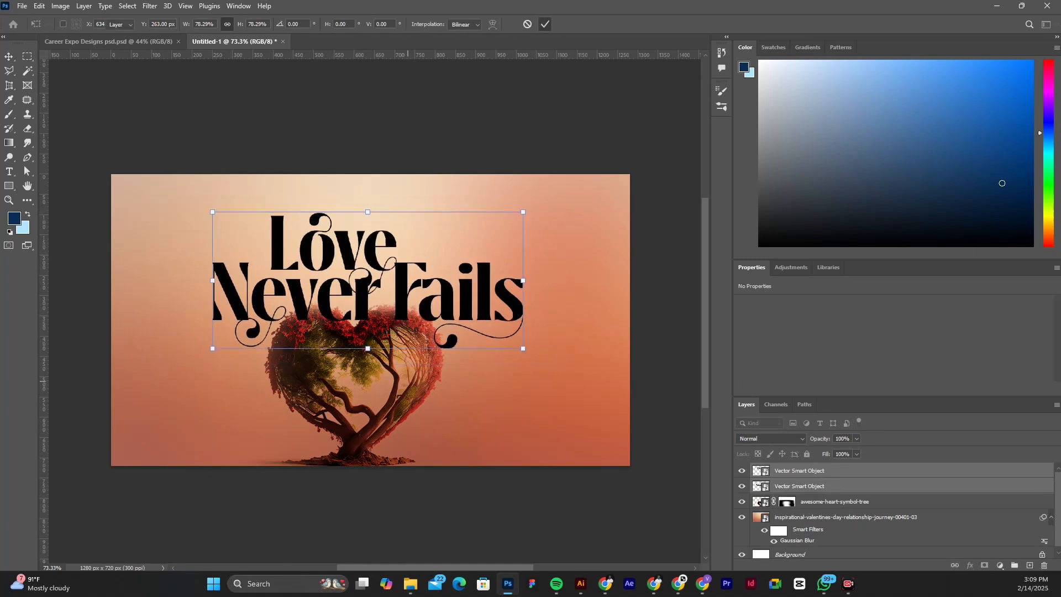
{"action": "left_click", "coordinate": [545, 23]}
Step: Move the heart tree slightly down so its base sits at the canvas's lower edge, at about X 273, Y 325 px
{"action": "left_click_drag", "start_coordinate": [391, 365], "coordinate": [390, 374]}
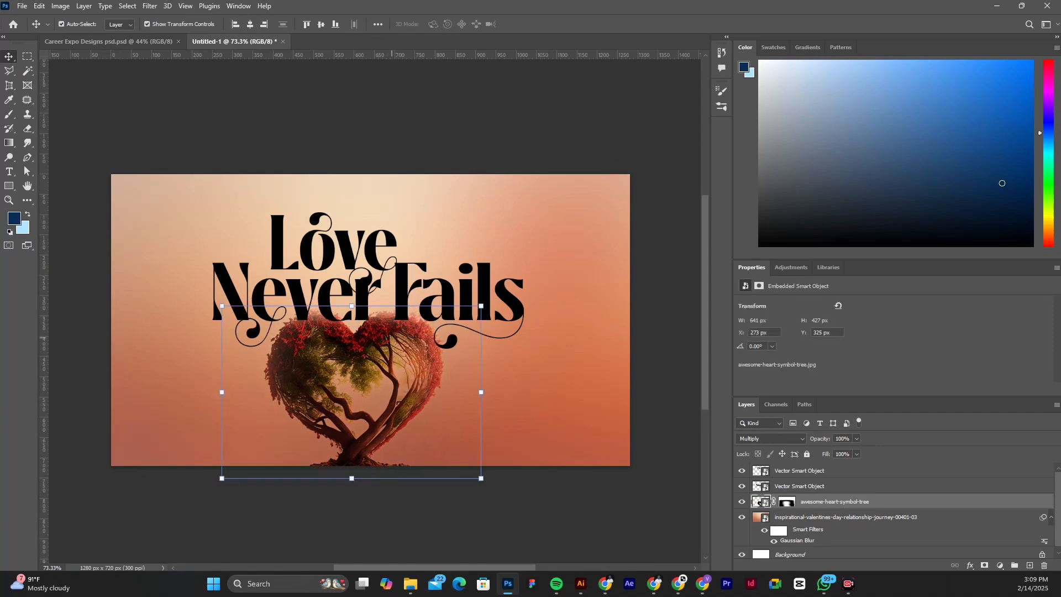
{"action": "scroll", "coordinate": [391, 334], "scroll_direction": "down", "scroll_amount": 1}
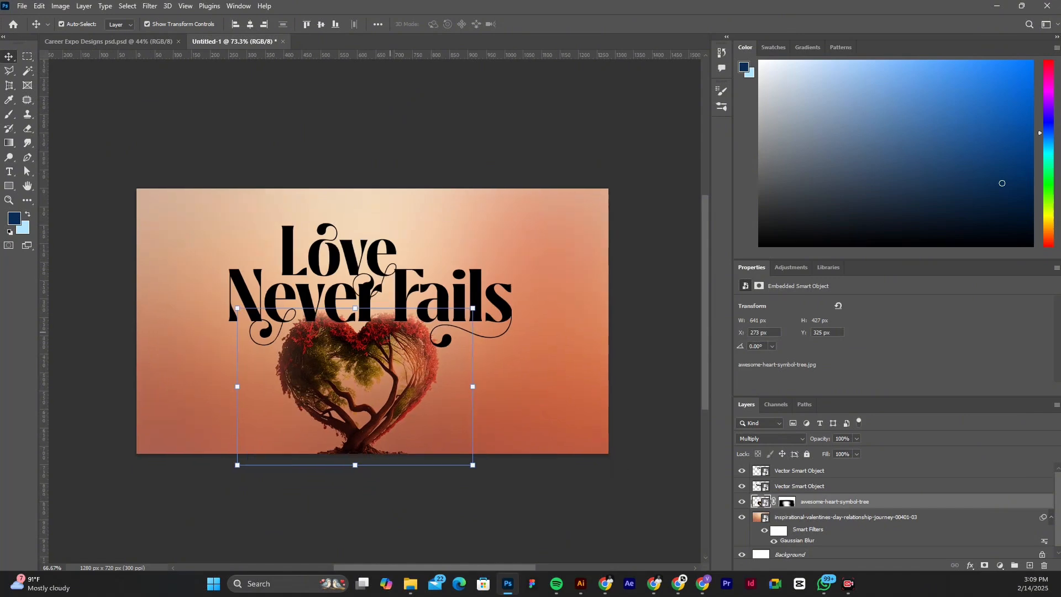
{"action": "scroll", "coordinate": [391, 335], "scroll_direction": "down", "scroll_amount": 1}
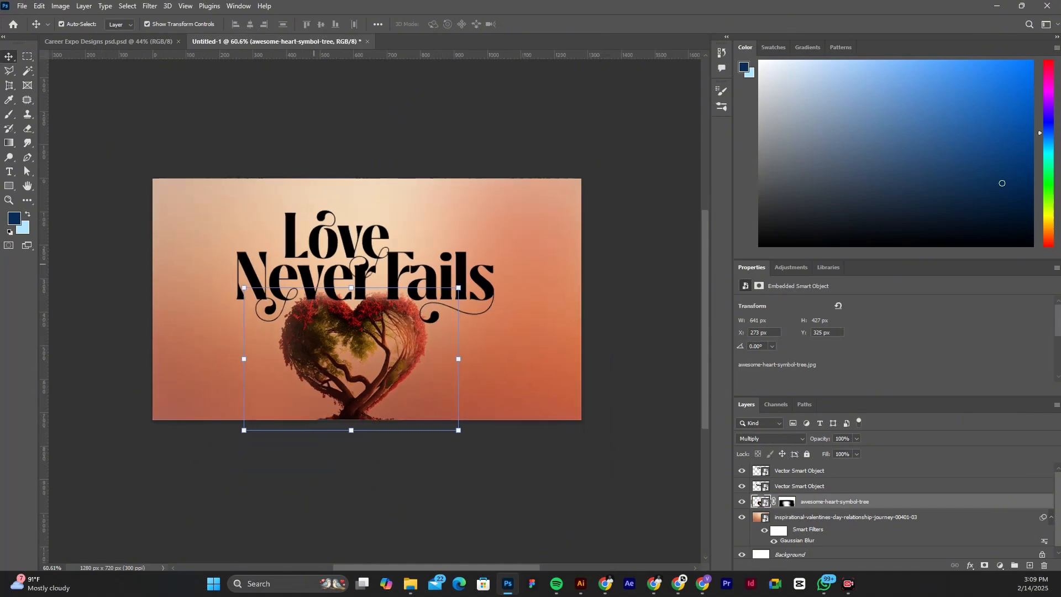
{"action": "scroll", "coordinate": [314, 264], "scroll_direction": "down", "scroll_amount": 1}
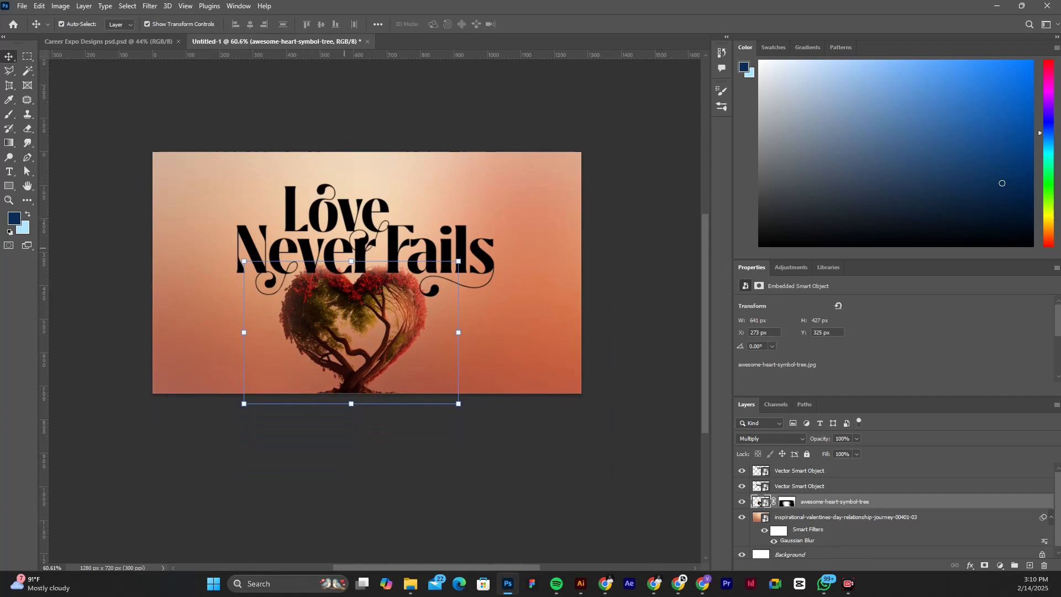
Step: Shift the "Love" text slightly up and left above "Never Fails", to about X 373, Y 76 px
{"action": "scroll", "coordinate": [347, 247], "scroll_direction": "up", "scroll_amount": 3}
{"action": "left_click_drag", "start_coordinate": [376, 201], "coordinate": [370, 160]}
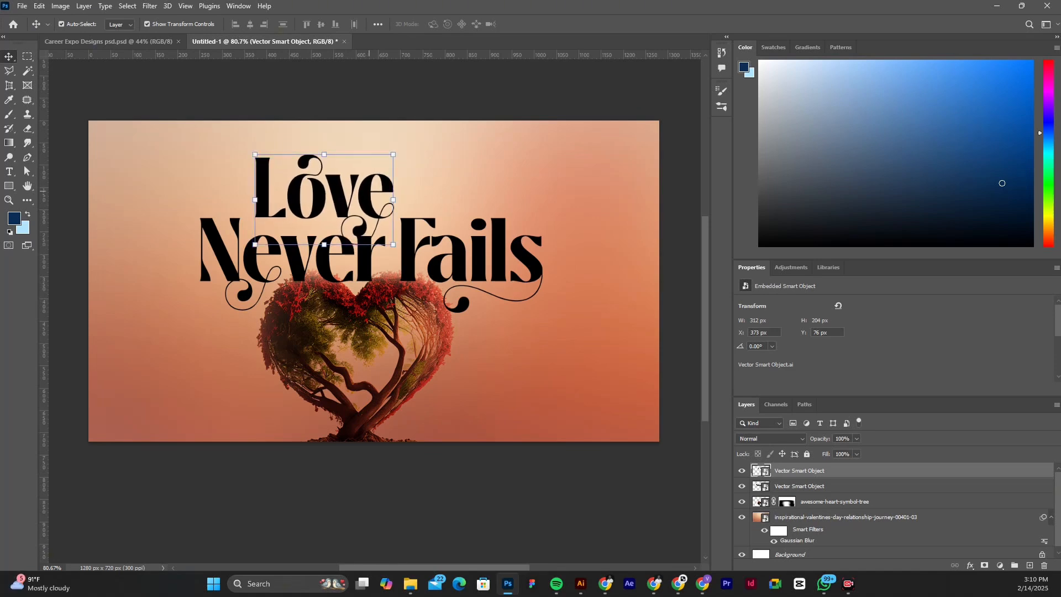
{"action": "scroll", "coordinate": [377, 232], "scroll_direction": "down", "scroll_amount": 3}
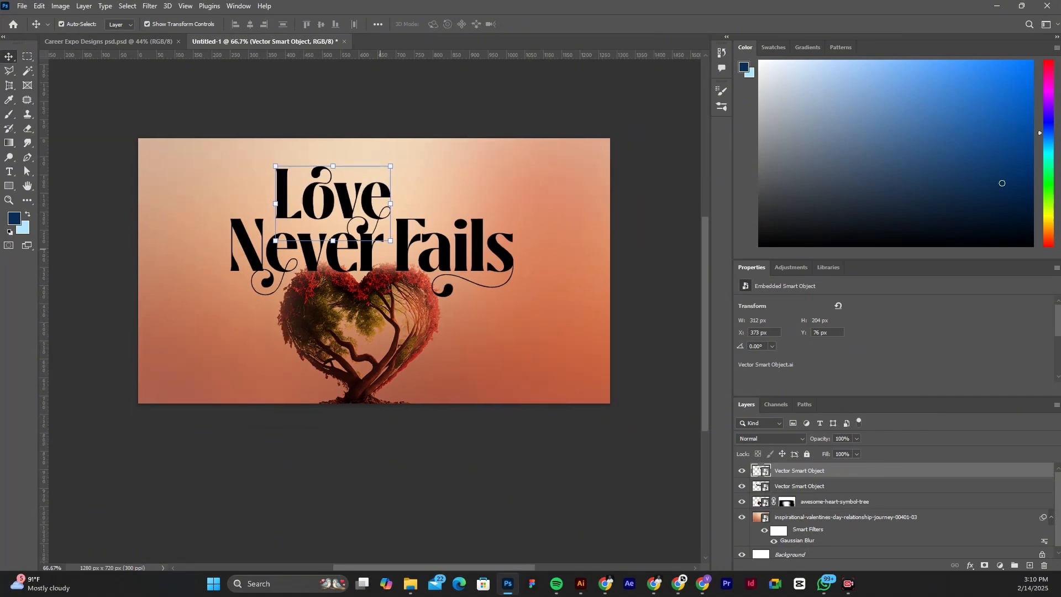
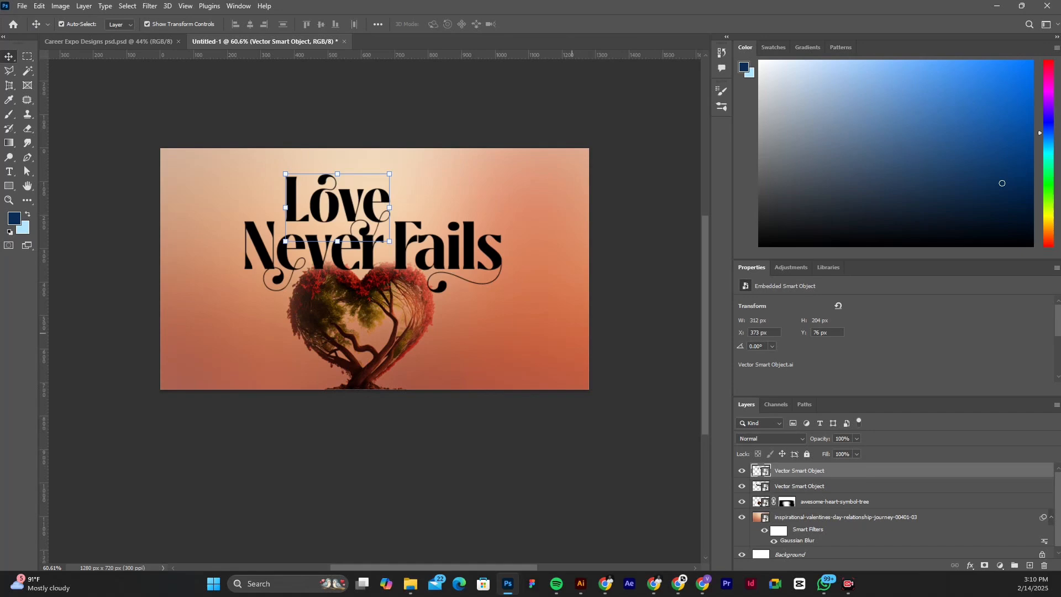
Step: Reduce the Fill of the blurred background image layer, inspirational-valentines-day-relationship-journey-00401-03, to 51%
{"action": "left_click", "coordinate": [758, 517]}
{"action": "left_click", "coordinate": [856, 454]}
{"action": "left_click_drag", "start_coordinate": [857, 467], "coordinate": [832, 466]}
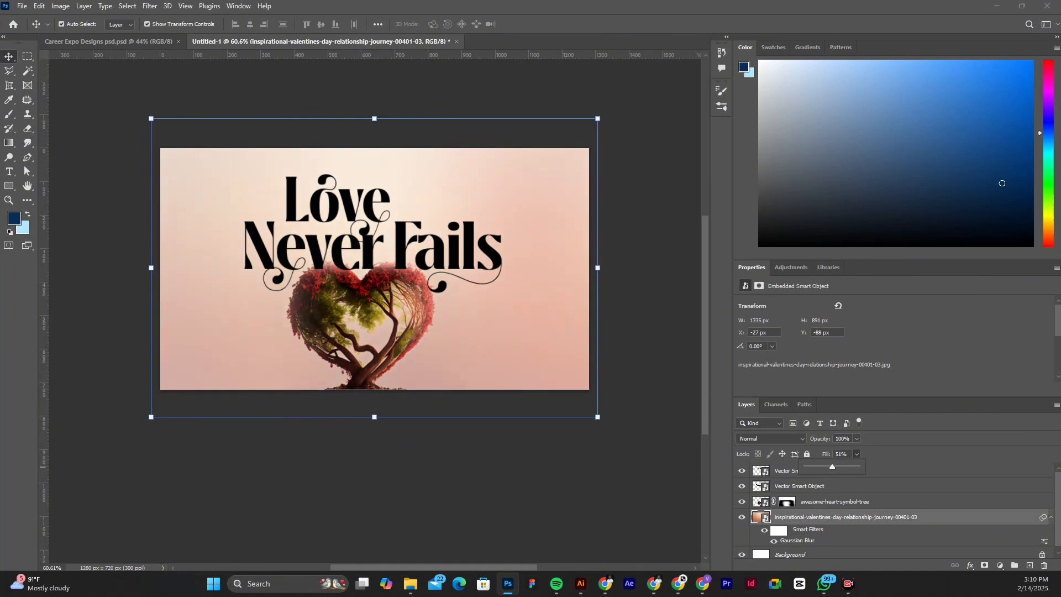
{"action": "left_click", "coordinate": [646, 367]}
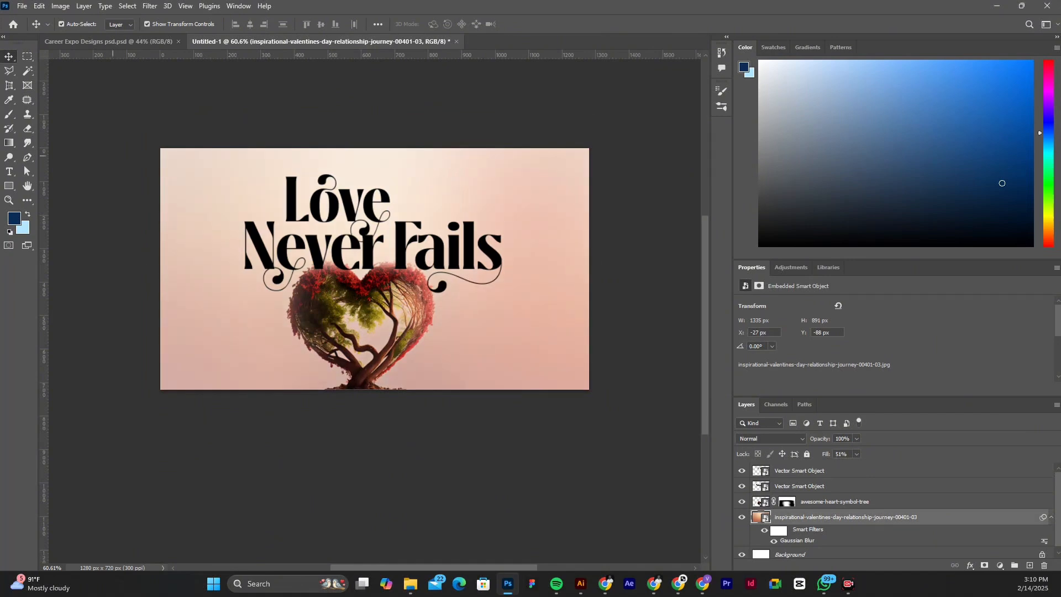
Step: Add a Gradient Overlay effect to the "Love" lettering layer and show its settings
{"action": "left_click", "coordinate": [799, 470]}
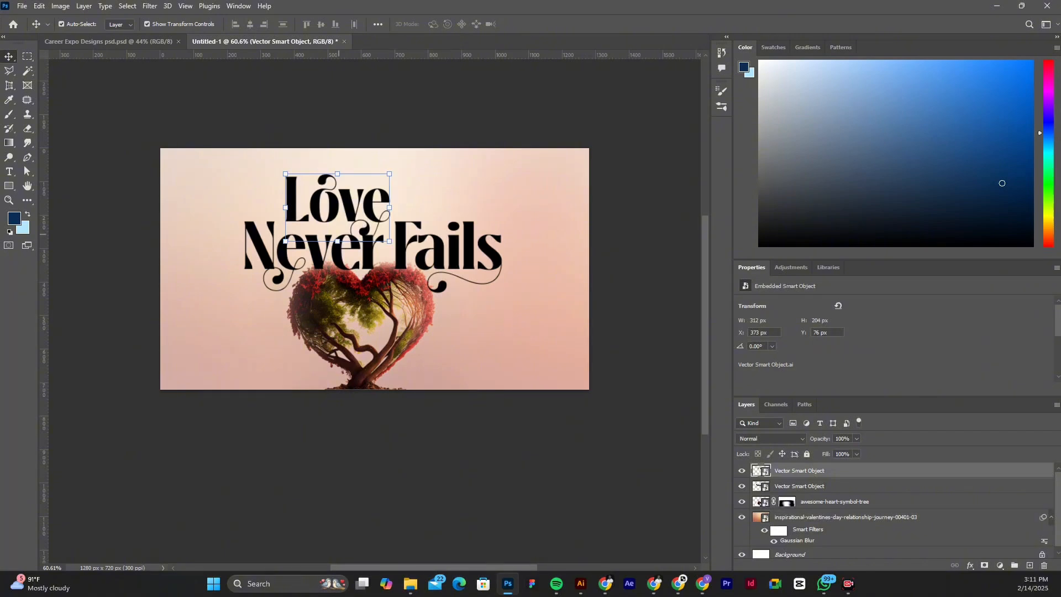
{"action": "double_click", "coordinate": [883, 471]}
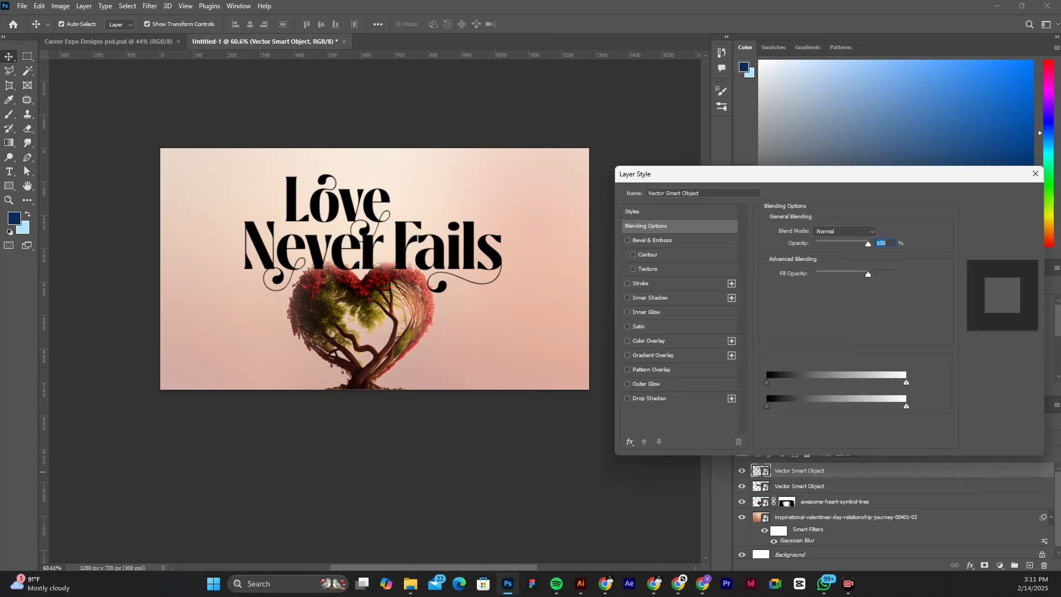
{"action": "left_click_drag", "start_coordinate": [703, 178], "coordinate": [634, 159]}
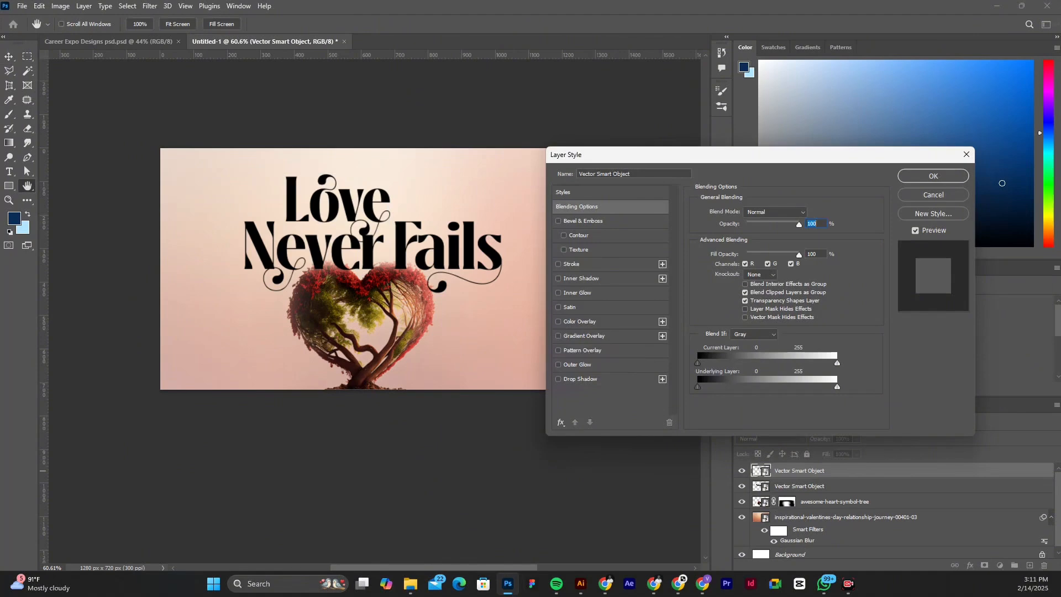
{"action": "left_click", "coordinate": [558, 335]}
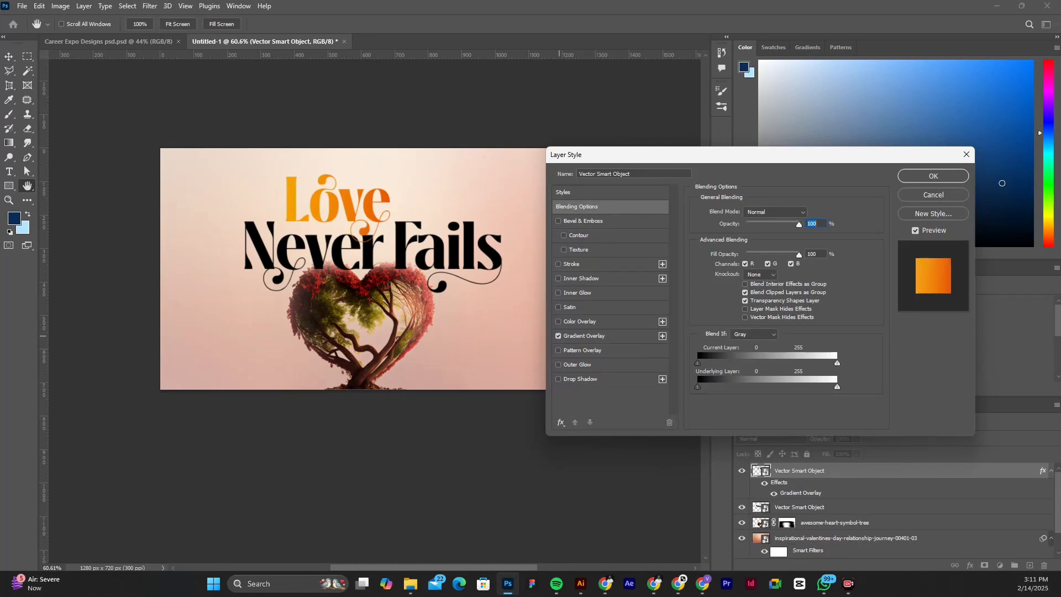
{"action": "left_click", "coordinate": [584, 336]}
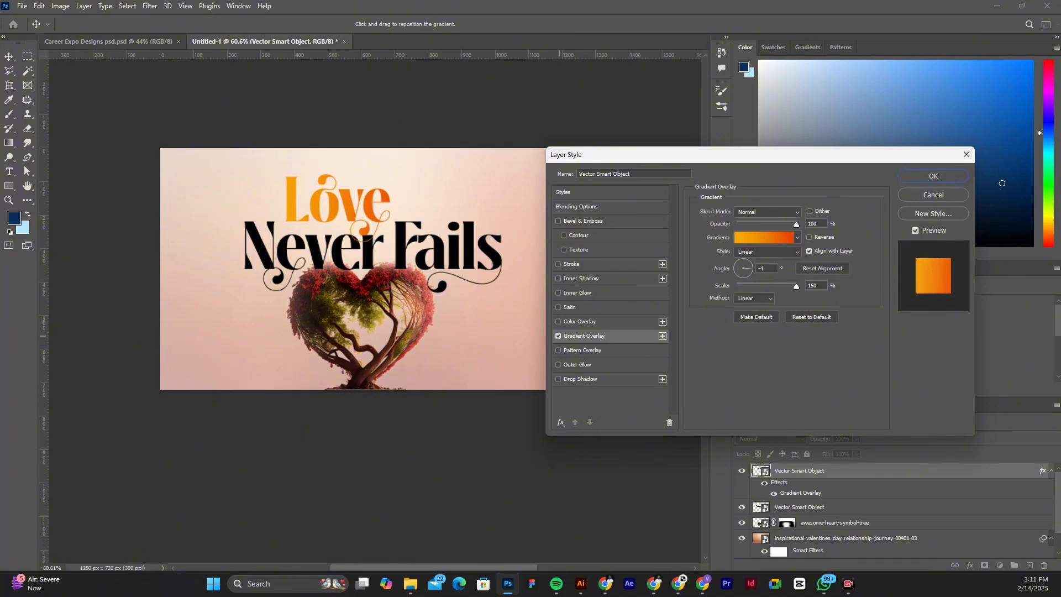
Step: Set the overlay gradient's starting color stop to a red sampled from the heart tree's blossoms
{"action": "left_click", "coordinate": [764, 238]}
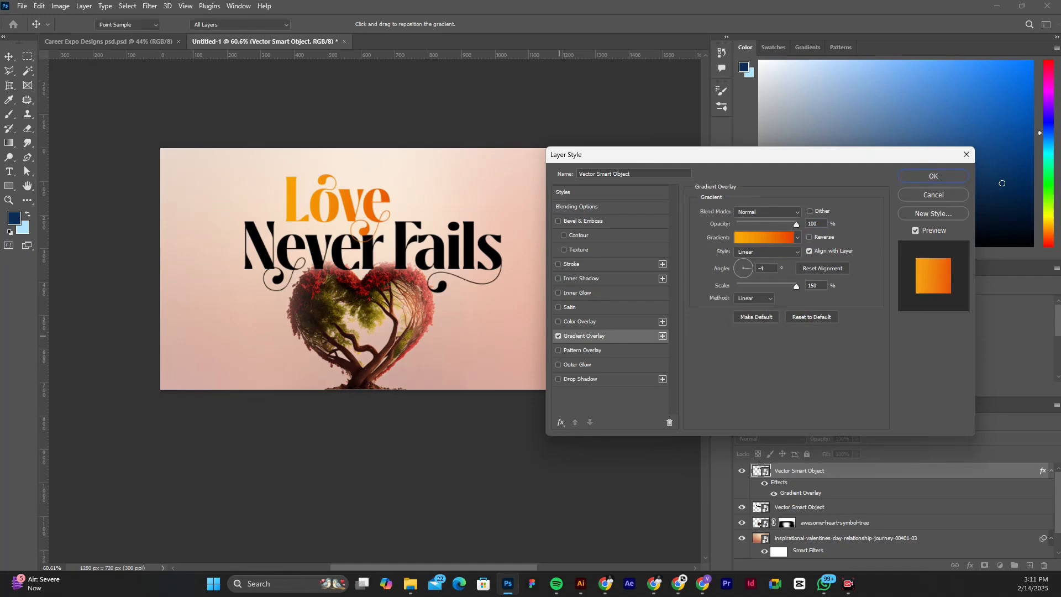
{"action": "left_click_drag", "start_coordinate": [1, 212], "coordinate": [744, 169]}
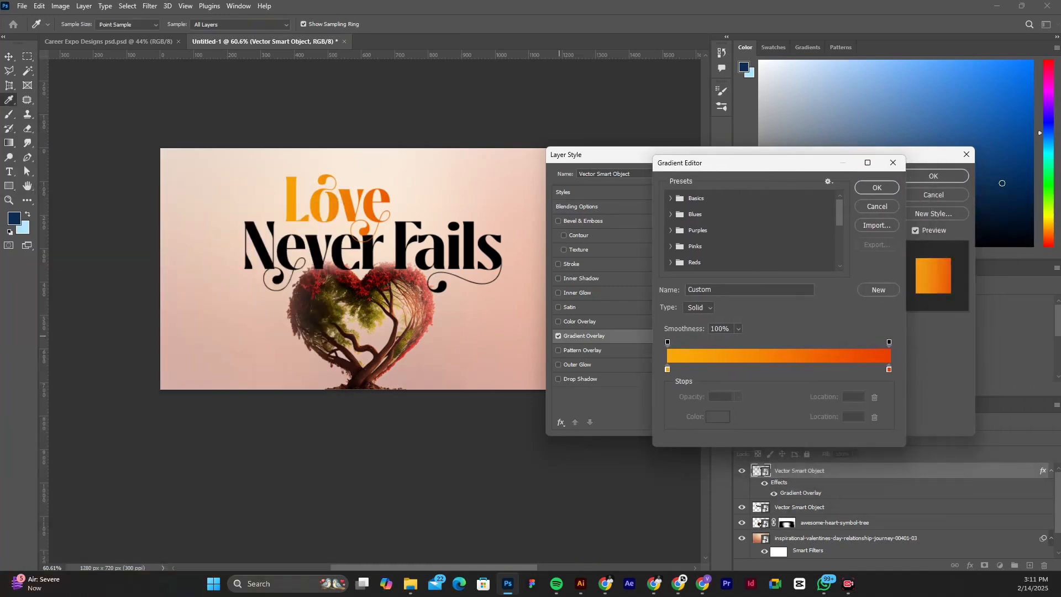
{"action": "left_click", "coordinate": [668, 369]}
{"action": "left_click", "coordinate": [718, 417]}
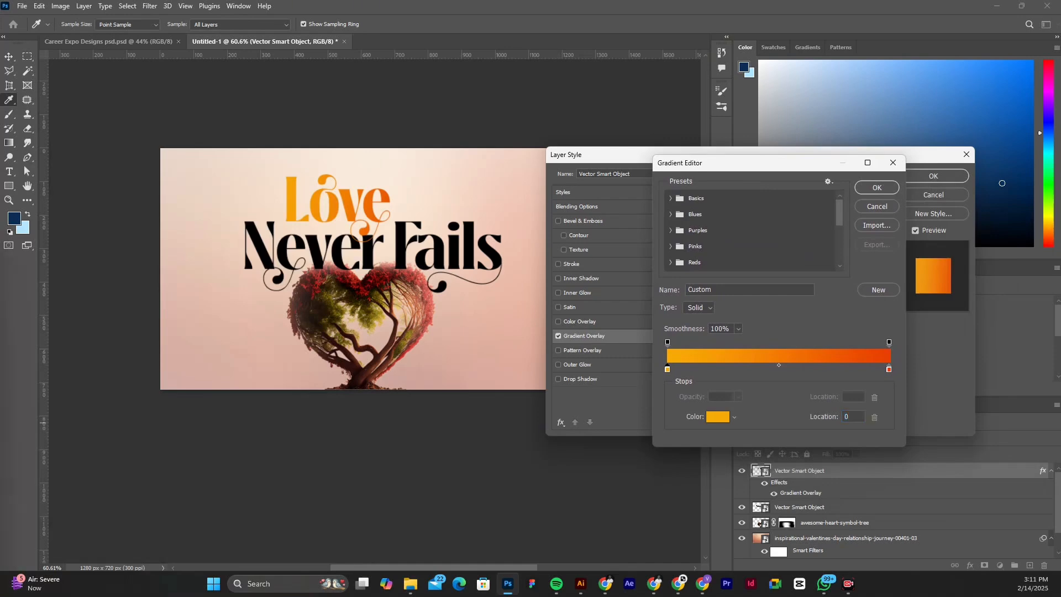
{"action": "left_click", "coordinate": [352, 275]}
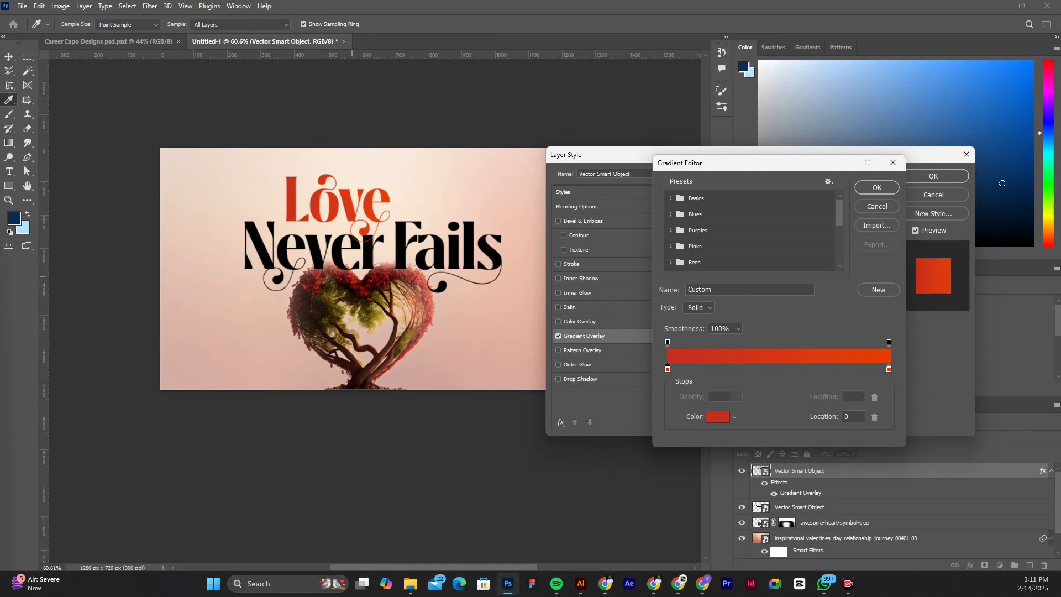
{"action": "key", "text": "Return"}
Step: Set the overlay gradient's end stop to dark brown 1e1704 and apply the layer style to "Love"
{"action": "left_click", "coordinate": [888, 369]}
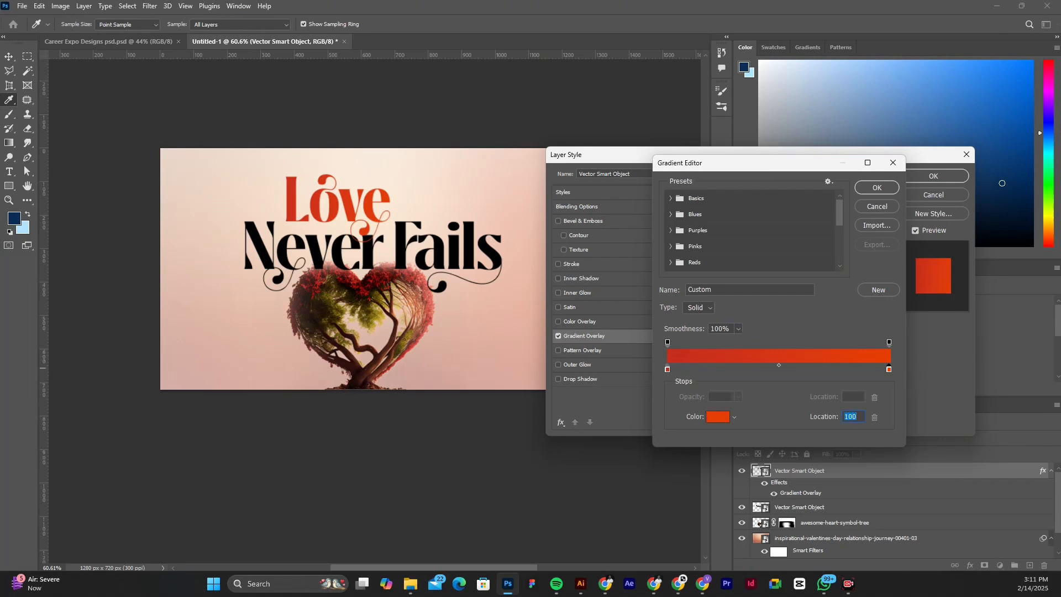
{"action": "left_click", "coordinate": [325, 299]}
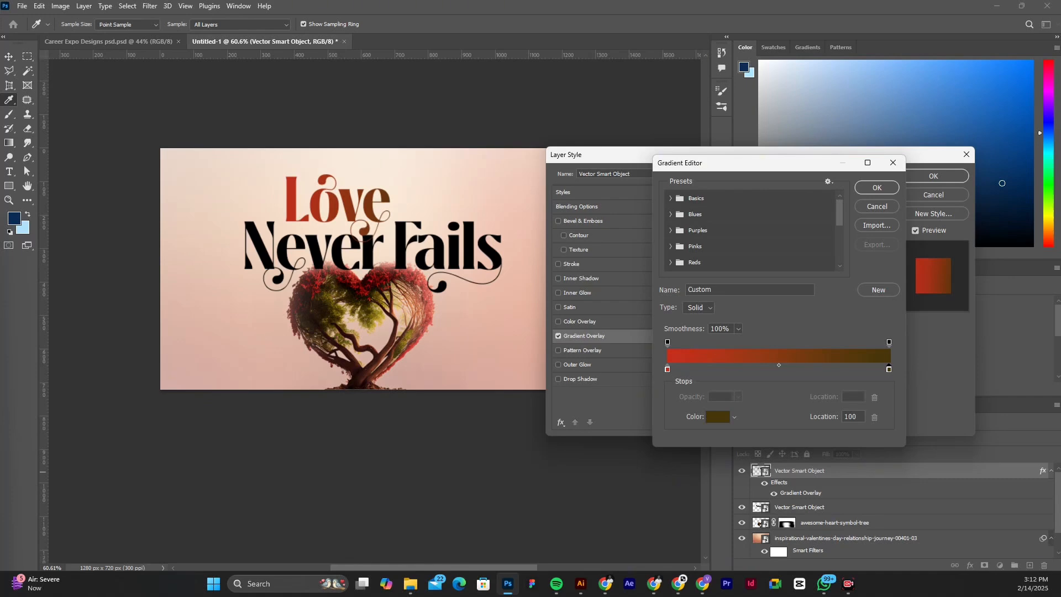
{"action": "double_click", "coordinate": [888, 369]}
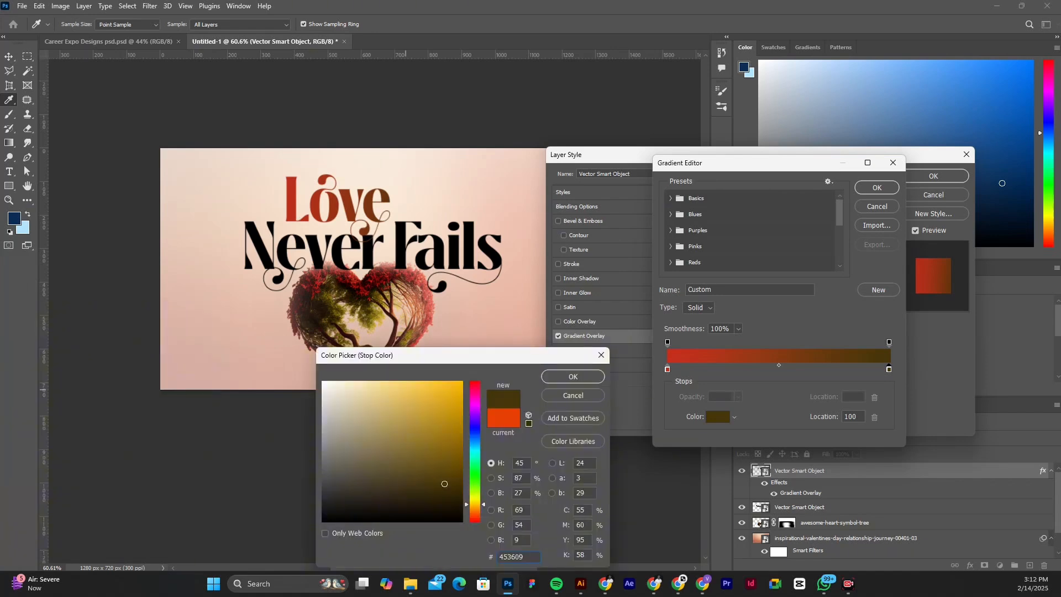
{"action": "left_click_drag", "start_coordinate": [431, 356], "coordinate": [593, 299]}
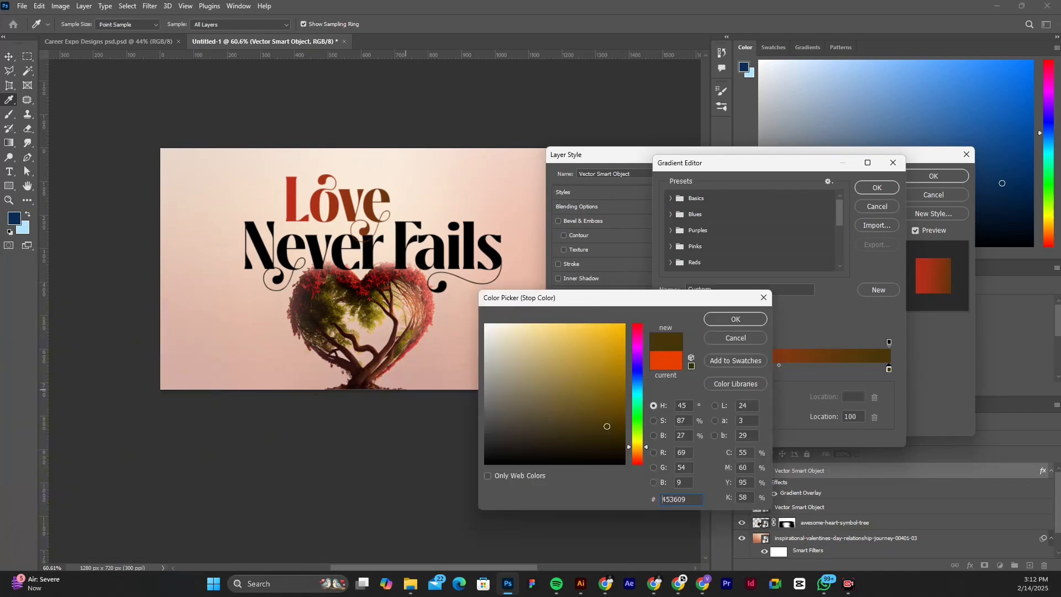
{"action": "left_click", "coordinate": [606, 448]}
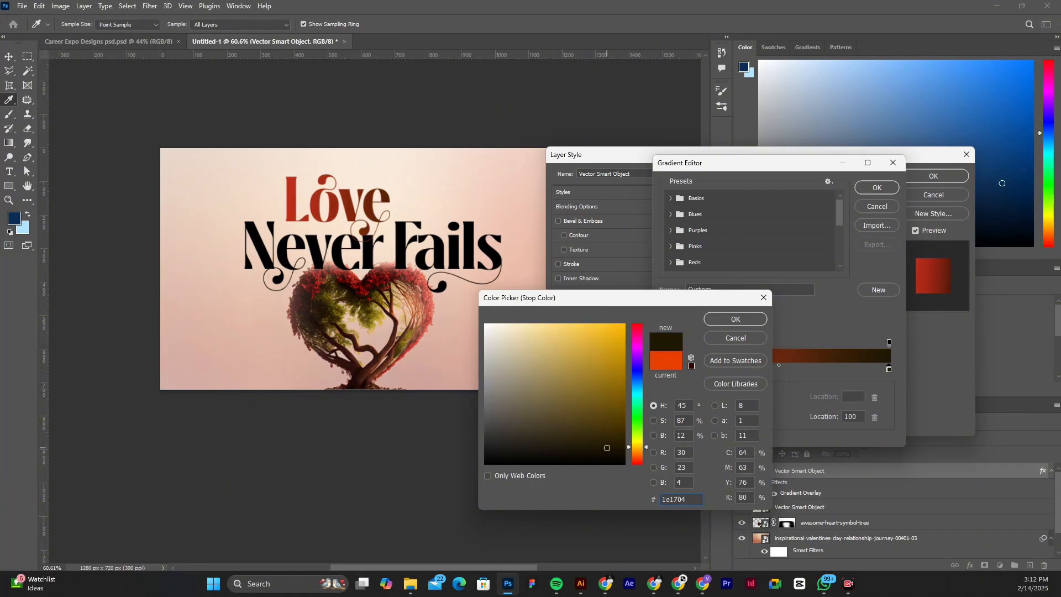
{"action": "left_click", "coordinate": [736, 319]}
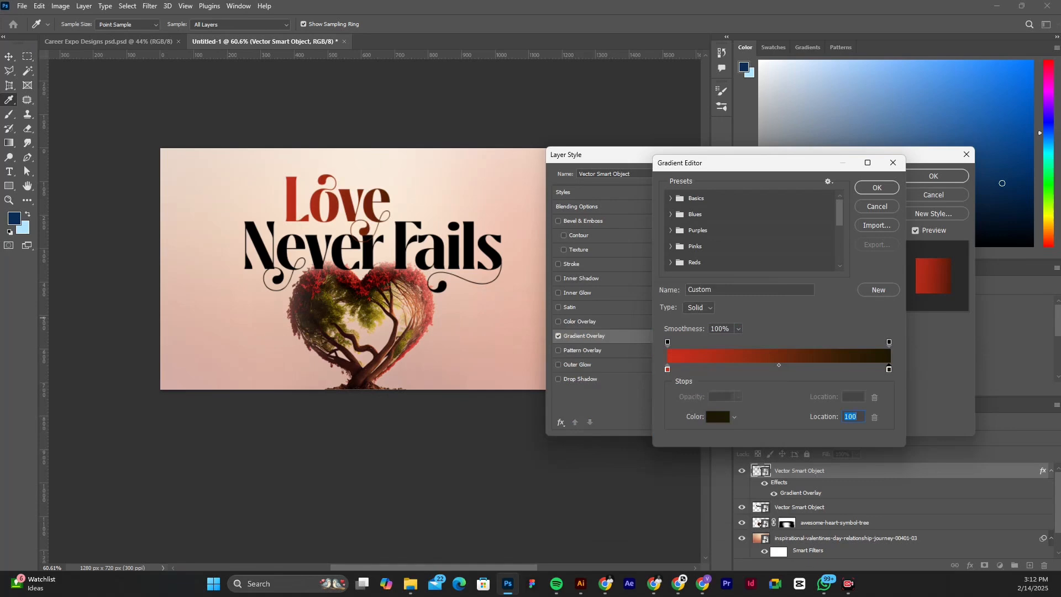
{"action": "left_click", "coordinate": [877, 187]}
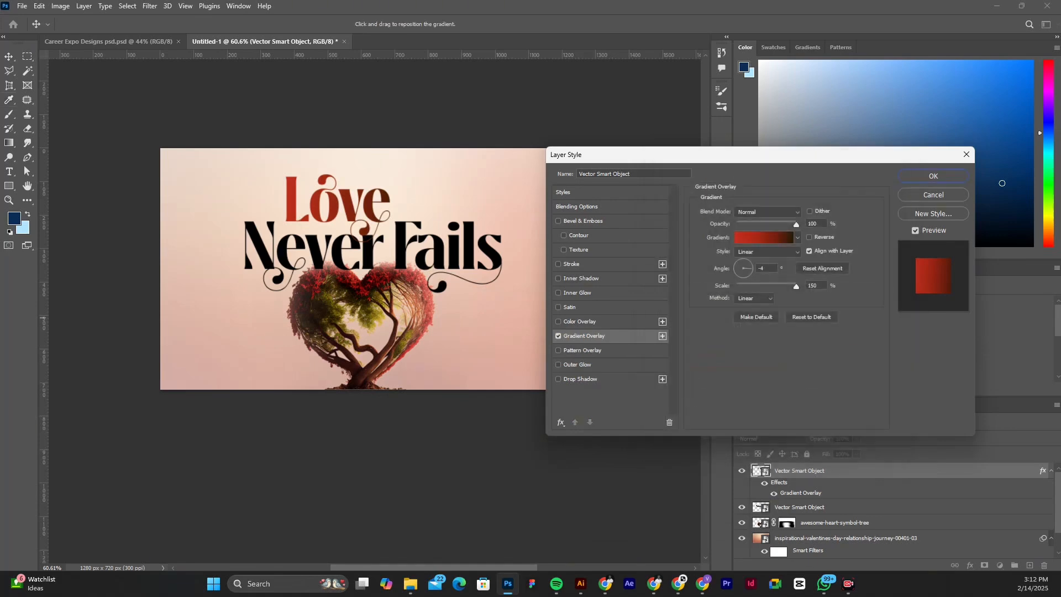
{"action": "left_click", "coordinate": [933, 176]}
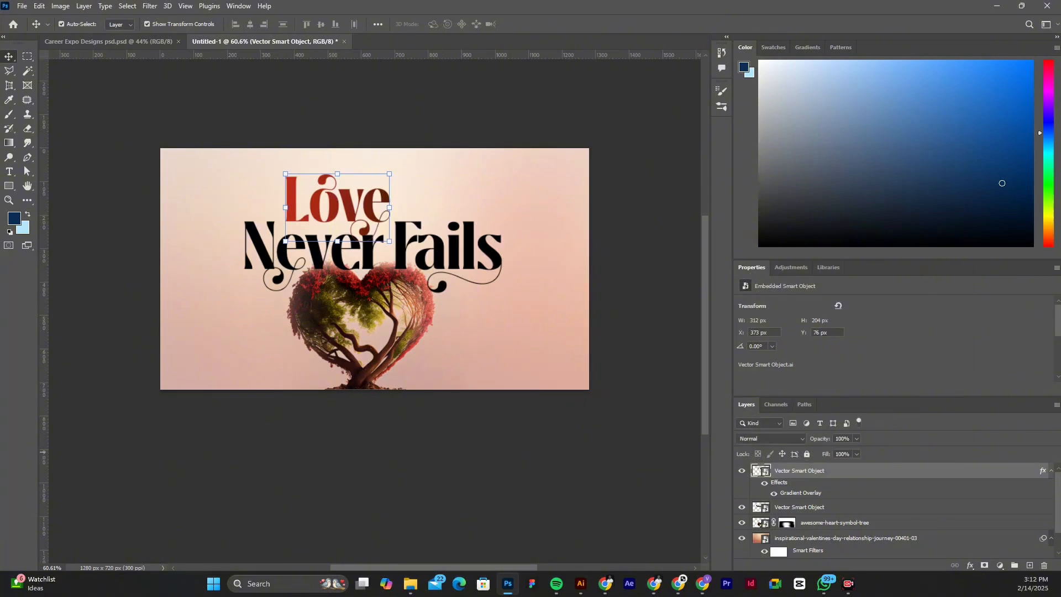
Step: Copy the layer style from the "Love" layer and paste it onto the "Never Fails" layer
{"action": "right_click", "coordinate": [827, 470]}
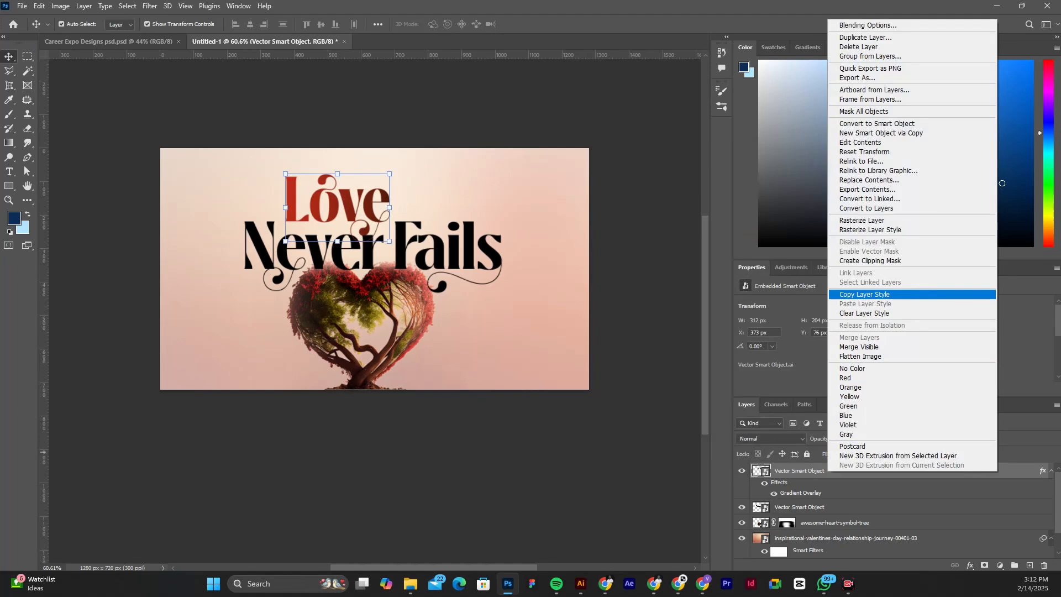
{"action": "left_click", "coordinate": [864, 294]}
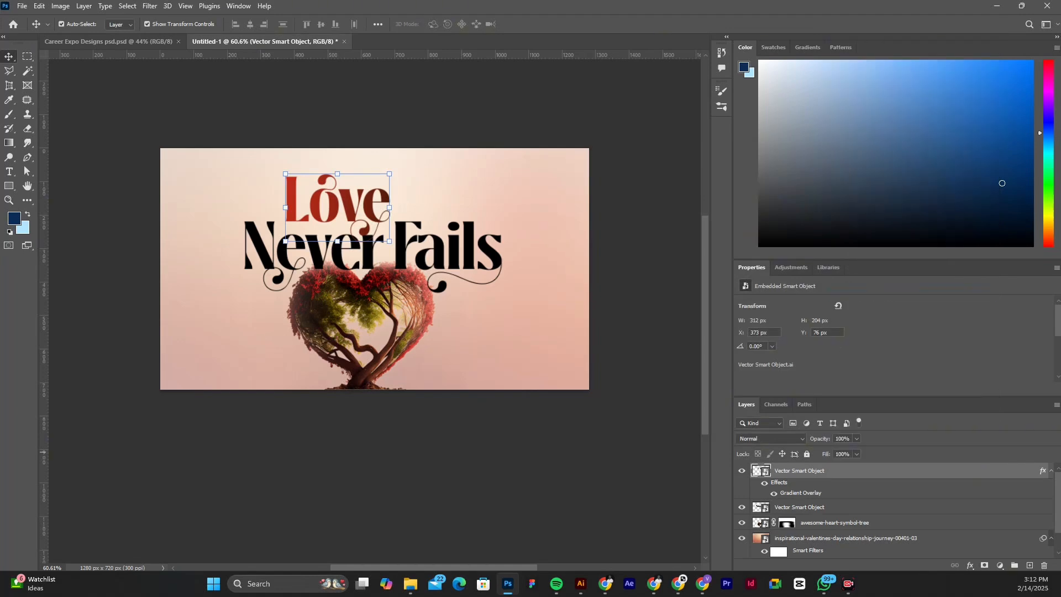
{"action": "left_click", "coordinate": [760, 507]}
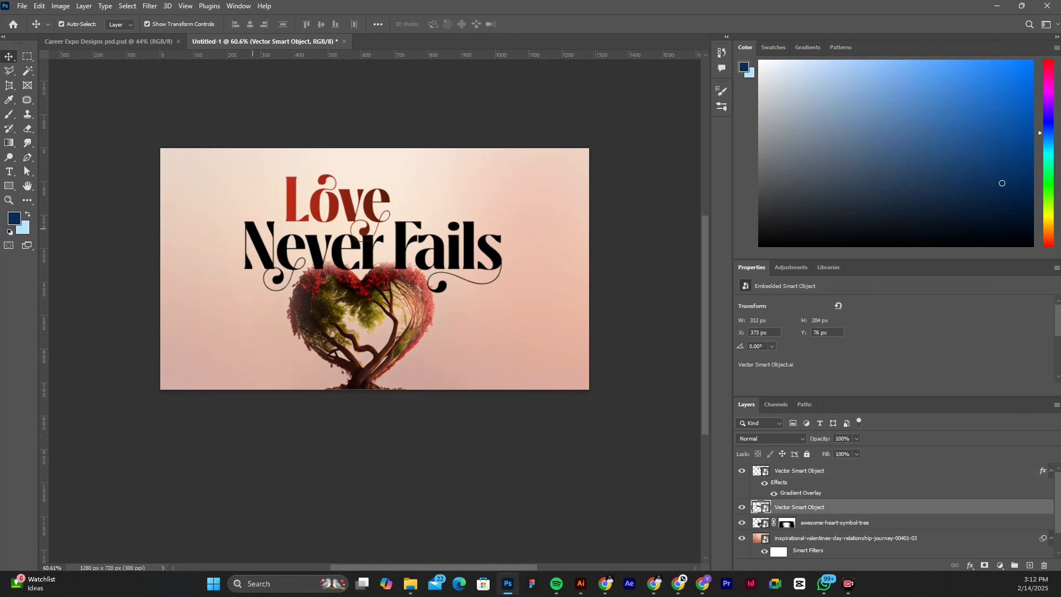
{"action": "right_click", "coordinate": [844, 506]}
{"action": "left_click", "coordinate": [882, 339]}
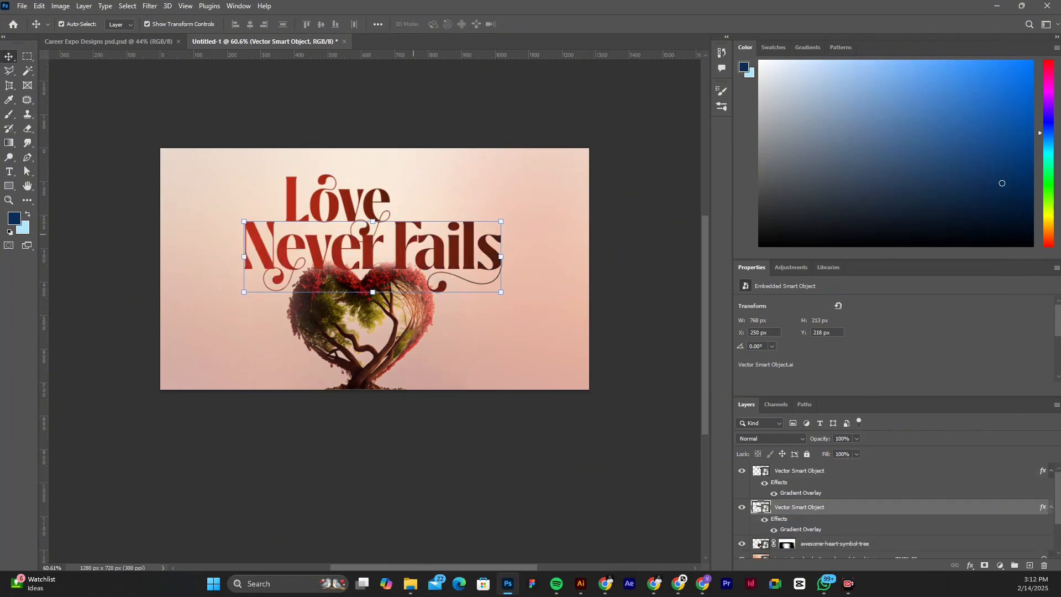
Step: Bring the "Never Fails" layer forward, above the "Love" layer in the stacking order
{"action": "scroll", "coordinate": [375, 223], "scroll_direction": "up", "scroll_amount": 2}
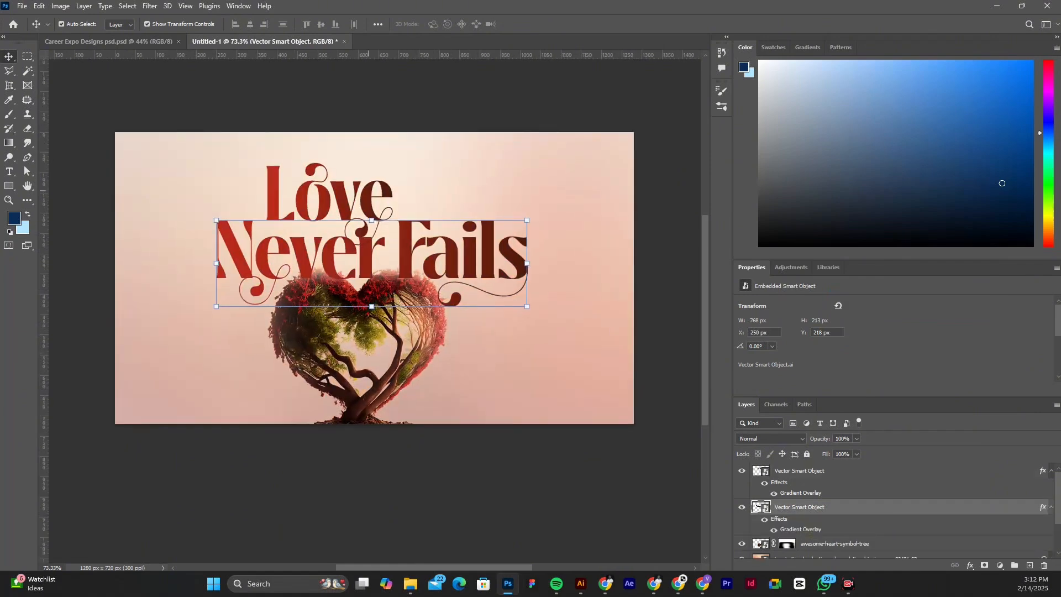
{"action": "left_click", "coordinate": [367, 189]}
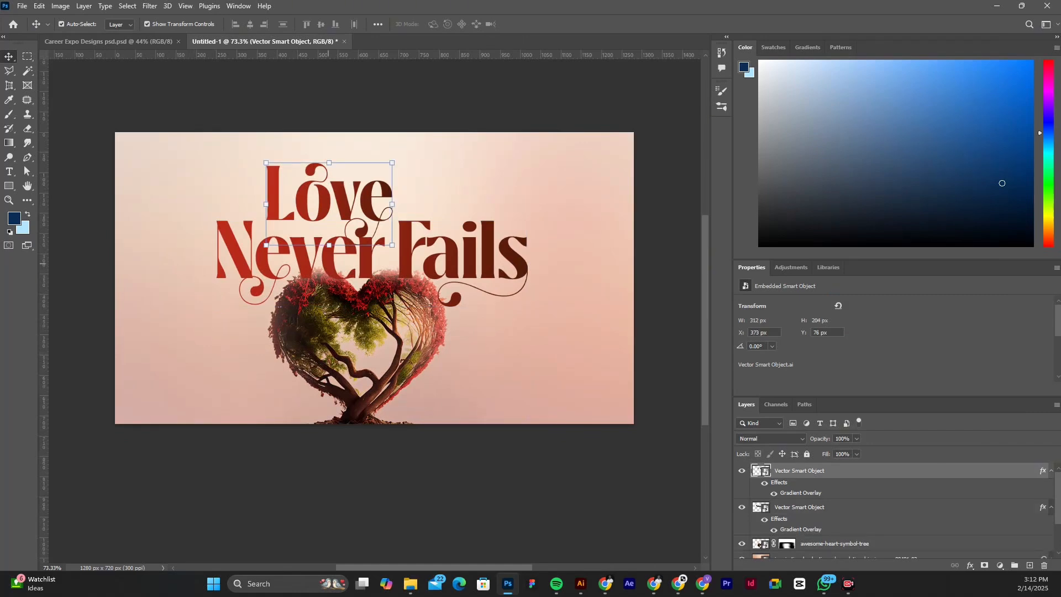
{"action": "left_click", "coordinate": [231, 240]}
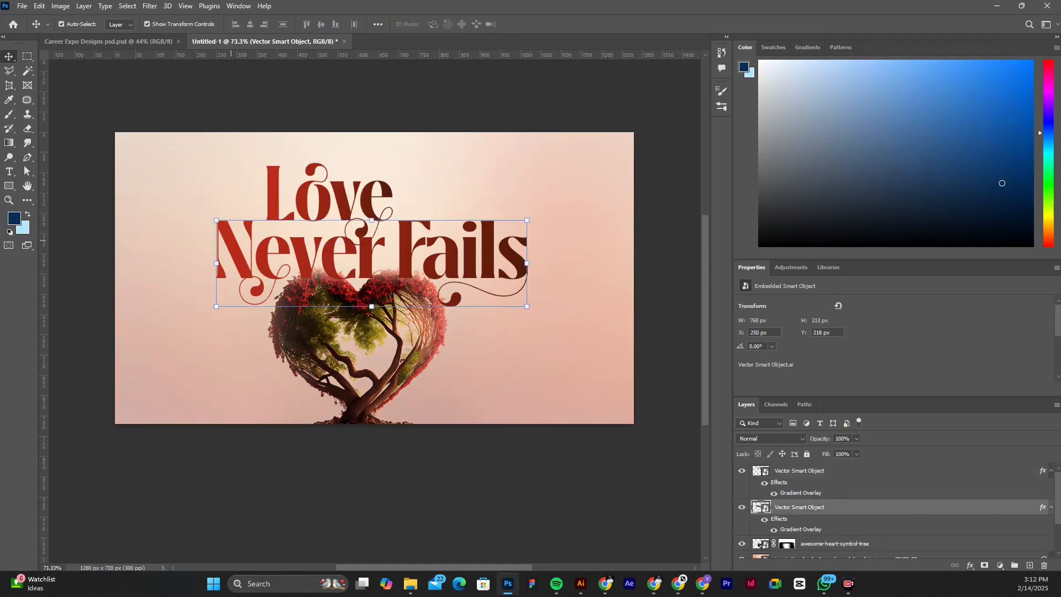
{"action": "key", "text": "ctrl+bracketright"}
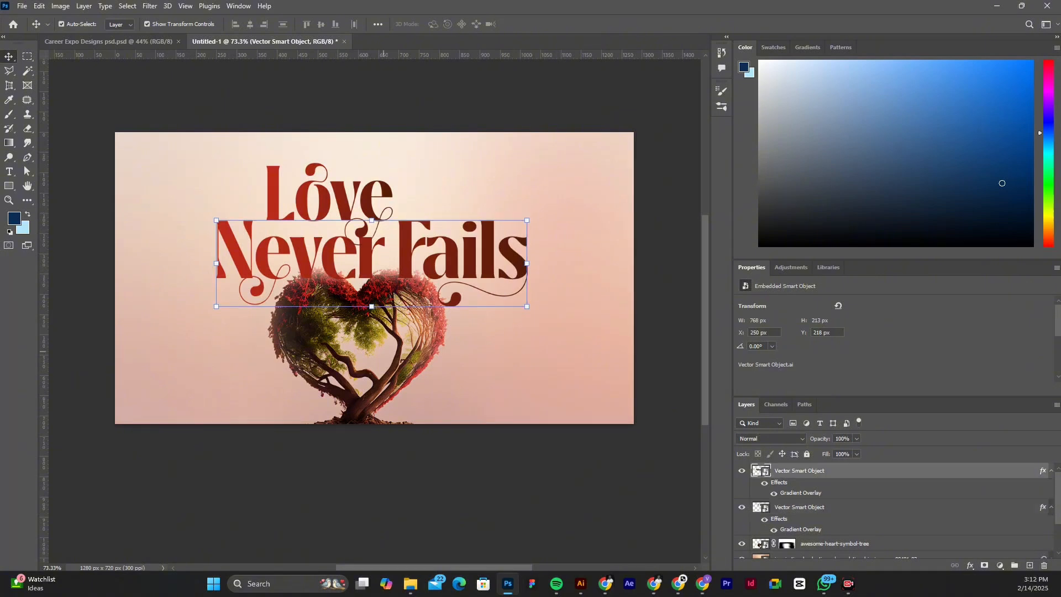
Step: Place love-concepts-couple-love-with-heart-hands-red-valentine-s-day from the Downloads folder into the design, directly above the awesome-heart-symbol-tree layer
{"action": "scroll", "coordinate": [382, 351], "scroll_direction": "down", "scroll_amount": 2}
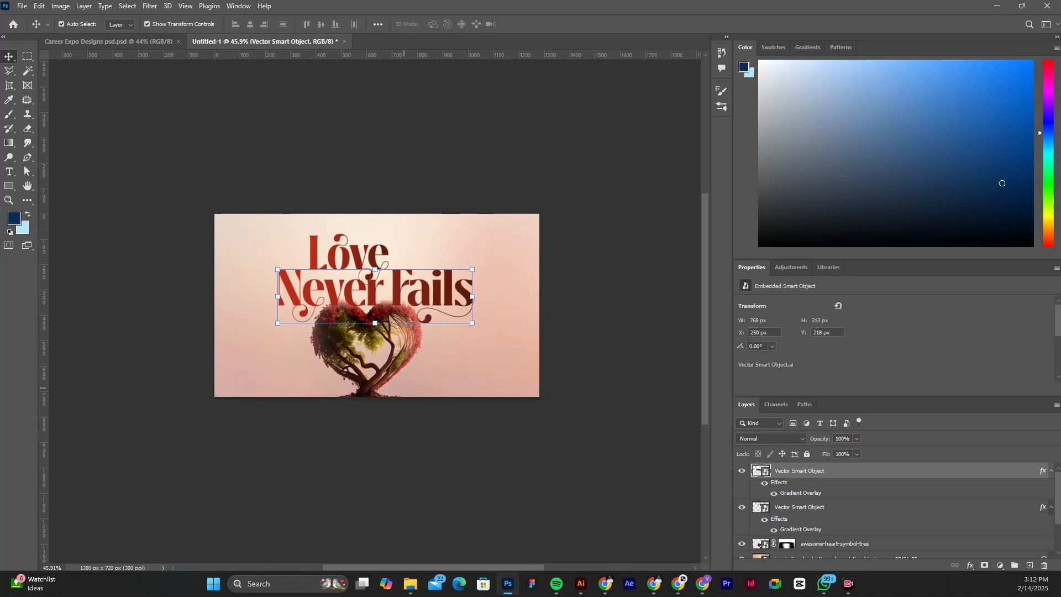
{"action": "left_click", "coordinate": [759, 544]}
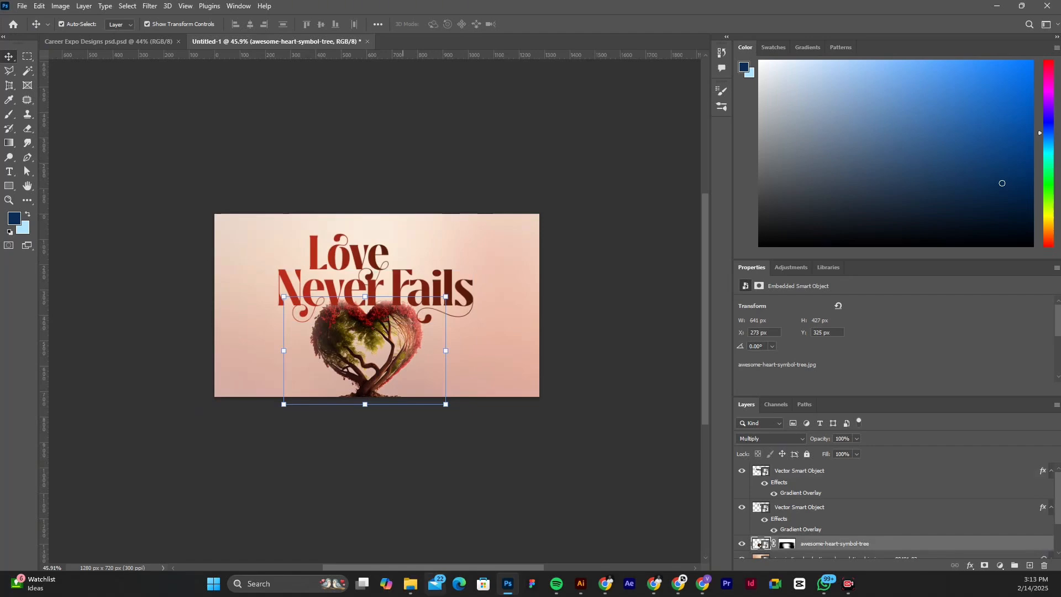
{"action": "mouse_move", "coordinate": [410, 583]}
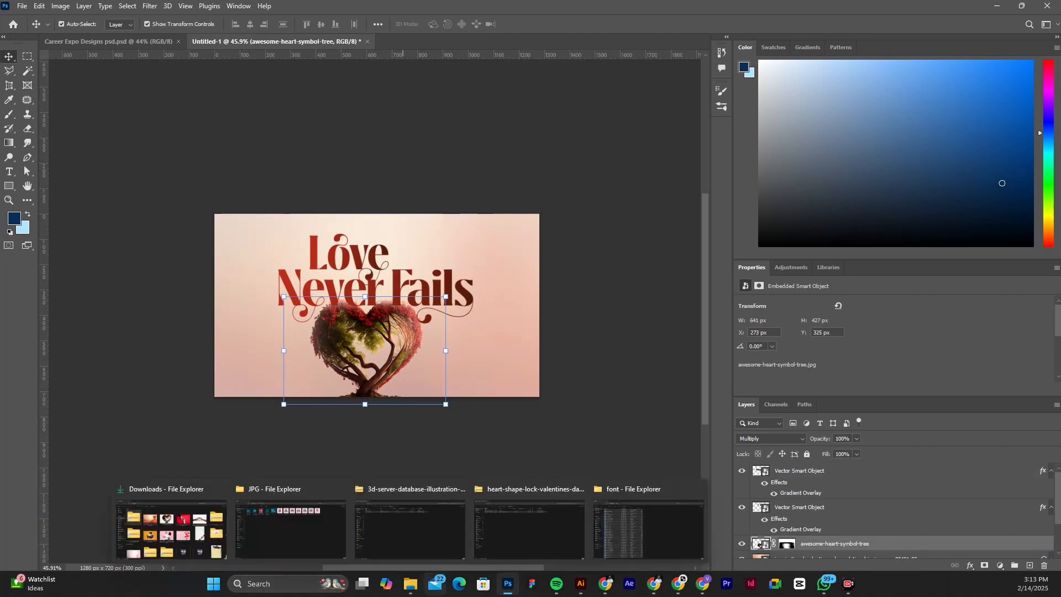
{"action": "left_click", "coordinate": [171, 529]}
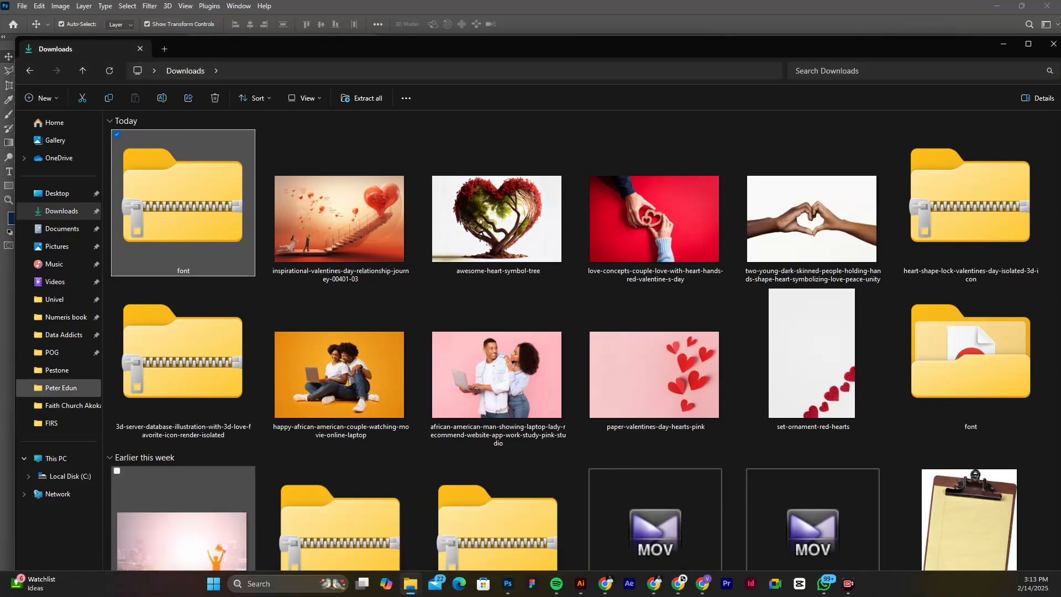
{"action": "left_click_drag", "start_coordinate": [655, 221], "coordinate": [345, 373]}
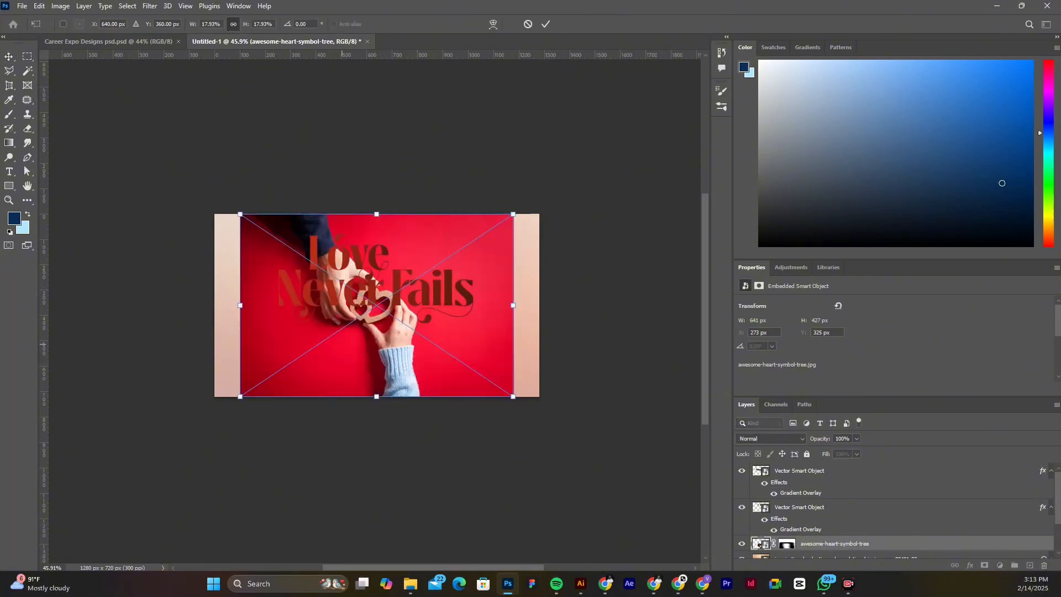
Step: Shift the placed hands photo left past the canvas edge to about X -266, Y 0 px and commit the placement
{"action": "left_click_drag", "start_coordinate": [476, 265], "coordinate": [460, 268]}
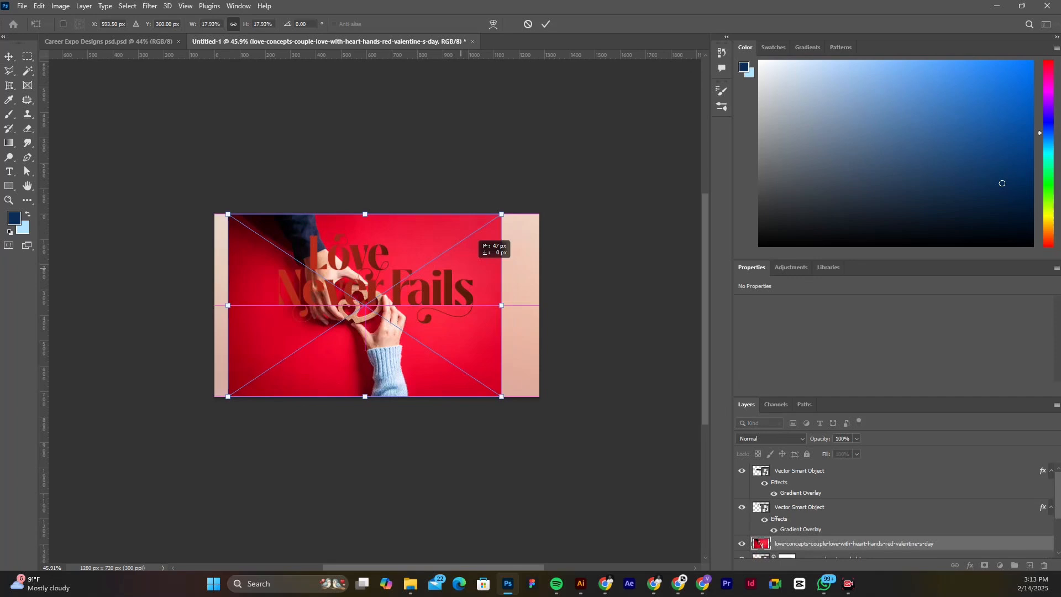
{"action": "left_click_drag", "start_coordinate": [461, 269], "coordinate": [380, 269]}
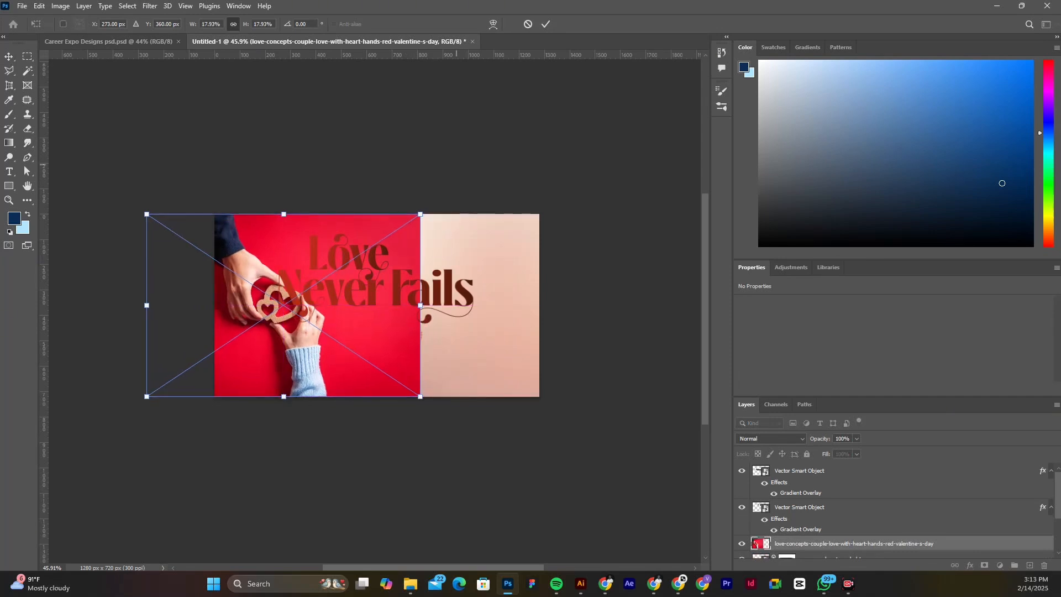
{"action": "left_click", "coordinate": [545, 24]}
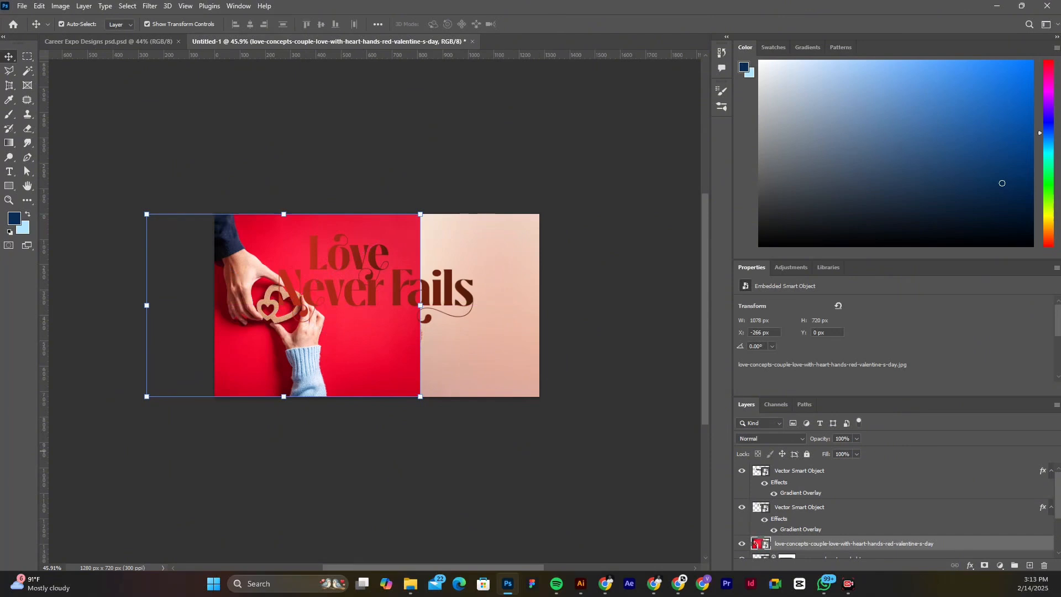
Step: Set the hands photo layer's blend mode to Soft Light after comparing the other modes, and lock the layer
{"action": "left_click", "coordinate": [770, 438]}
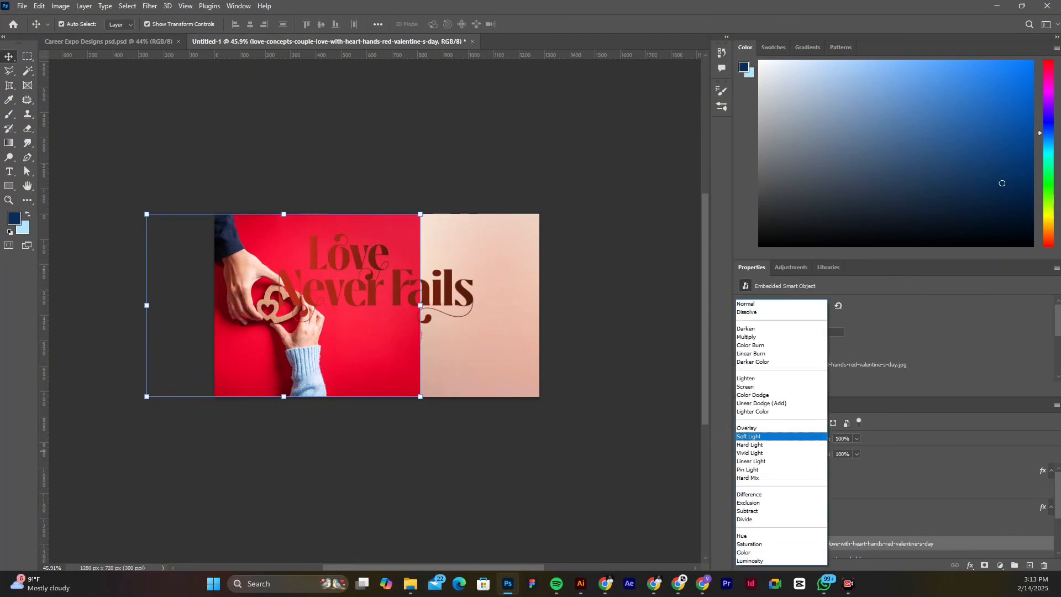
{"action": "key", "text": "Up"}
{"action": "key", "text": "Up"}
{"action": "key", "text": "Up"}
{"action": "key", "text": "Up"}
{"action": "key", "text": "Up"}
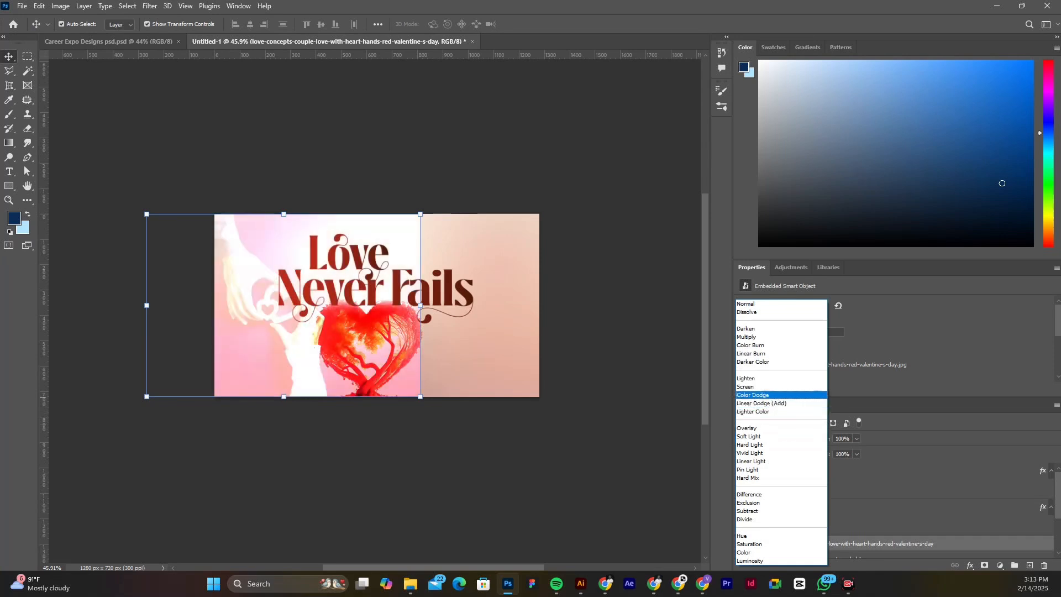
{"action": "key", "text": "Up"}
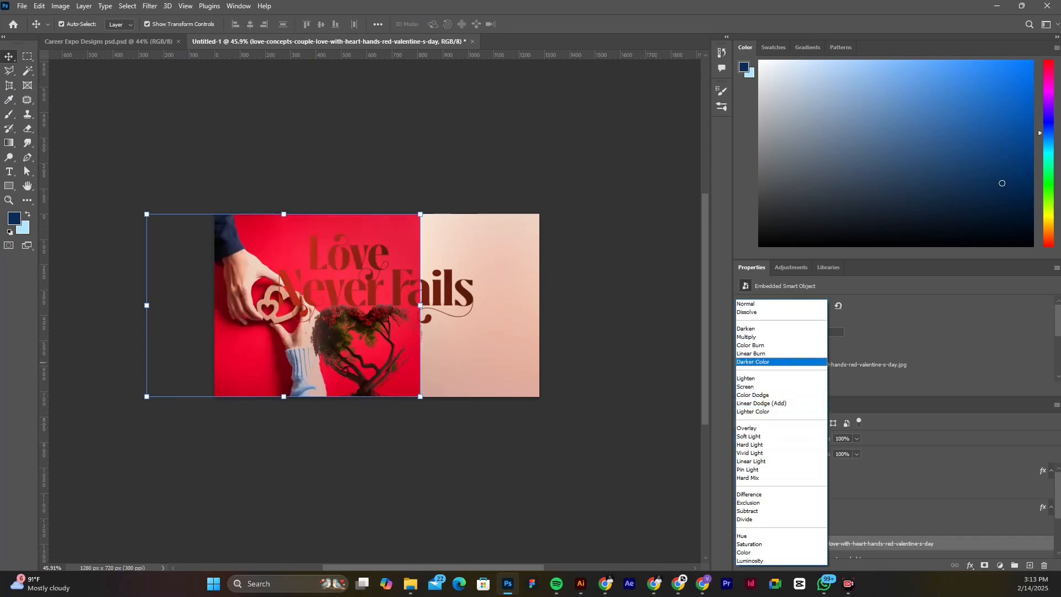
{"action": "key", "text": "Up"}
{"action": "key", "text": "Up"}
{"action": "key", "text": "Up"}
{"action": "key", "text": "Up"}
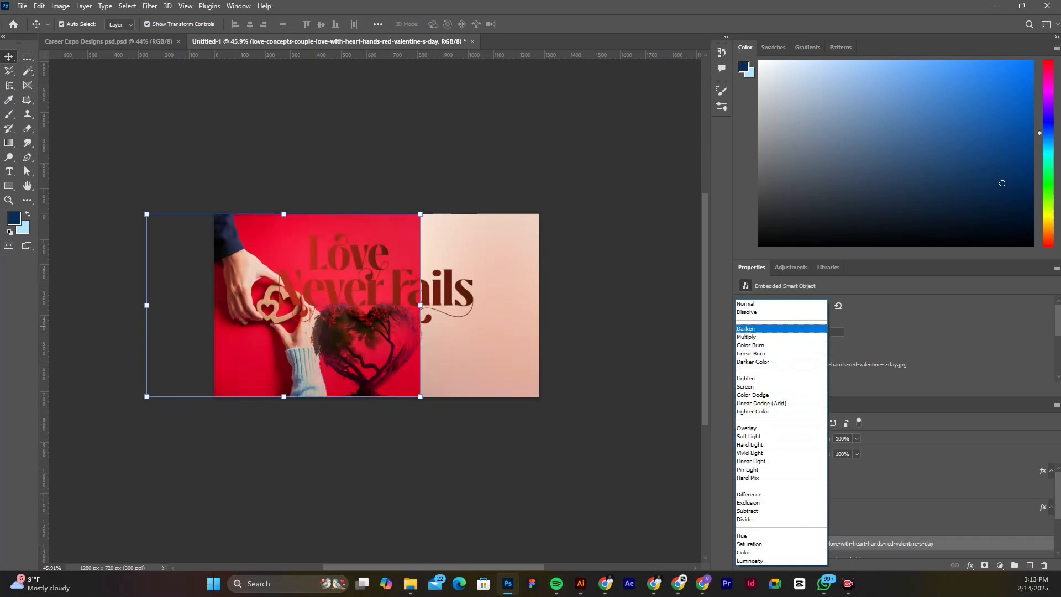
{"action": "key", "text": "Down"}
{"action": "key", "text": "Down"}
{"action": "key", "text": "Down"}
{"action": "key", "text": "Down"}
{"action": "key", "text": "Down"}
{"action": "key", "text": "Down"}
{"action": "key", "text": "Down"}
{"action": "key", "text": "Down"}
{"action": "key", "text": "Down"}
{"action": "key", "text": "Down"}
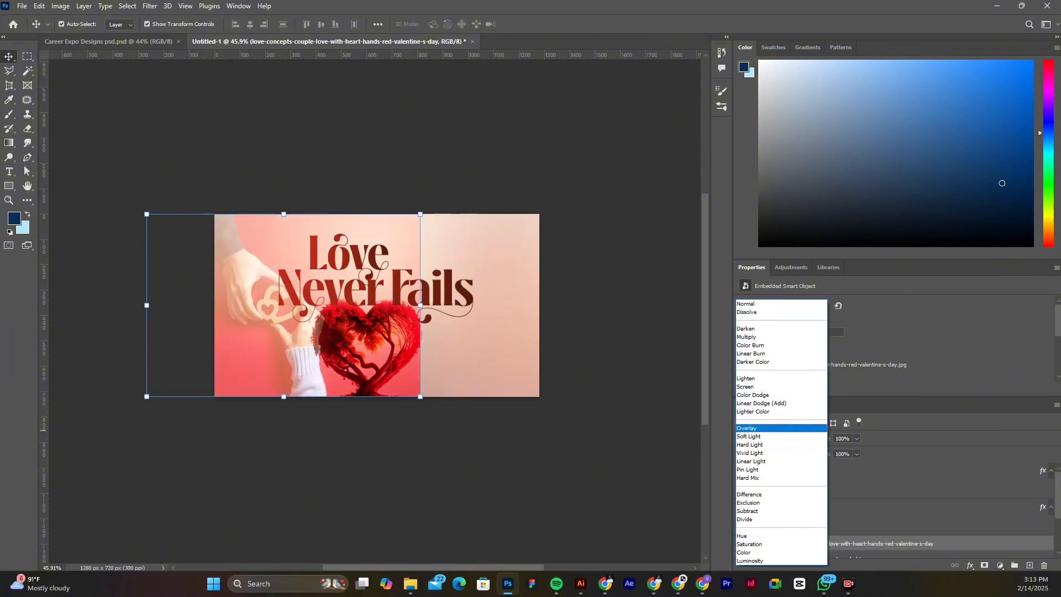
{"action": "key", "text": "Down"}
{"action": "key", "text": "Down"}
{"action": "key", "text": "Down"}
{"action": "key", "text": "Down"}
{"action": "key", "text": "Down"}
{"action": "key", "text": "Down"}
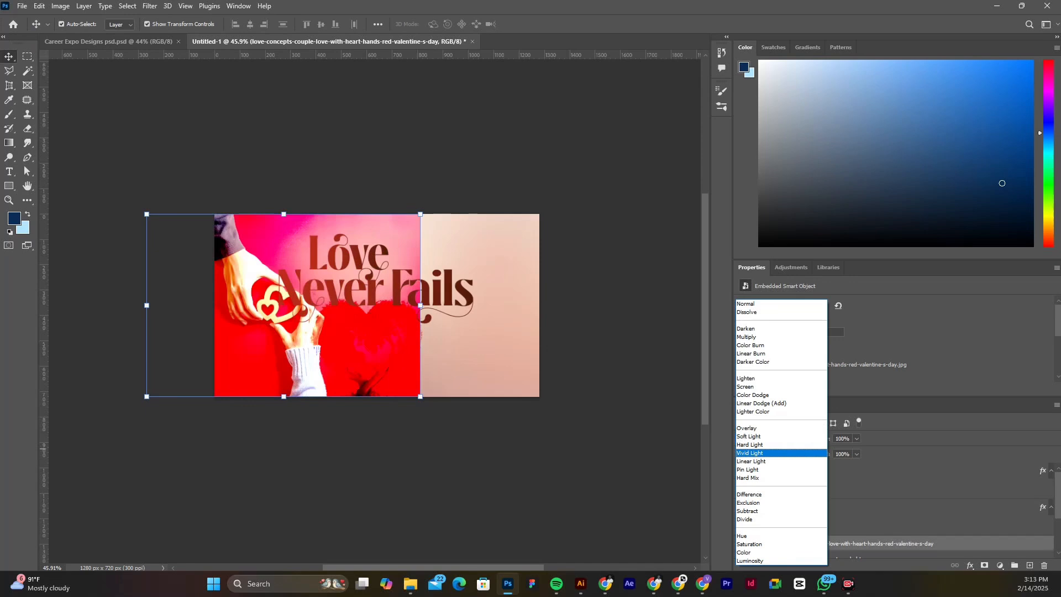
{"action": "key", "text": "Down"}
{"action": "key", "text": "Down"}
{"action": "key", "text": "Down"}
{"action": "key", "text": "Down"}
{"action": "key", "text": "Down"}
{"action": "key", "text": "Down"}
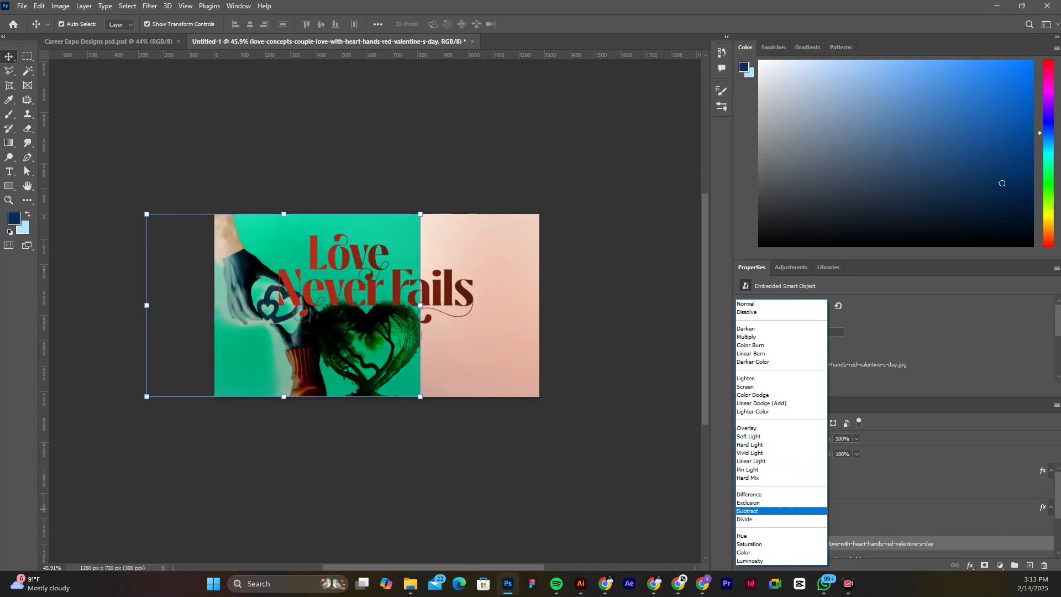
{"action": "key", "text": "Down"}
{"action": "key", "text": "Down"}
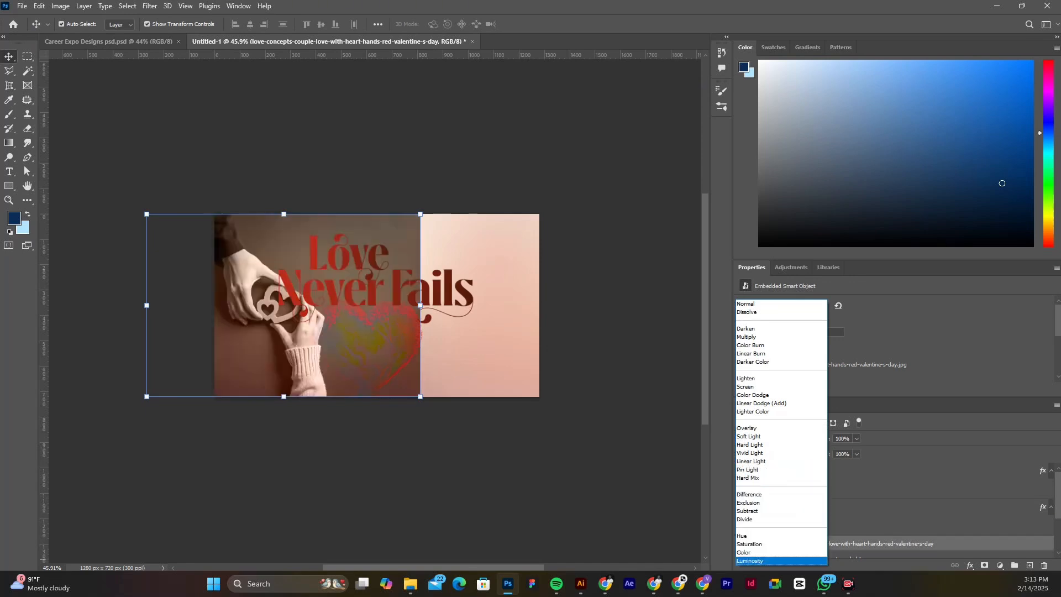
{"action": "key", "text": "Up"}
{"action": "key", "text": "Up"}
{"action": "key", "text": "Up"}
{"action": "key", "text": "Up"}
{"action": "key", "text": "Up"}
{"action": "key", "text": "Up"}
{"action": "key", "text": "Up"}
{"action": "key", "text": "Up"}
{"action": "key", "text": "Up"}
{"action": "key", "text": "Up"}
{"action": "key", "text": "Up"}
{"action": "key", "text": "Up"}
{"action": "key", "text": "Up"}
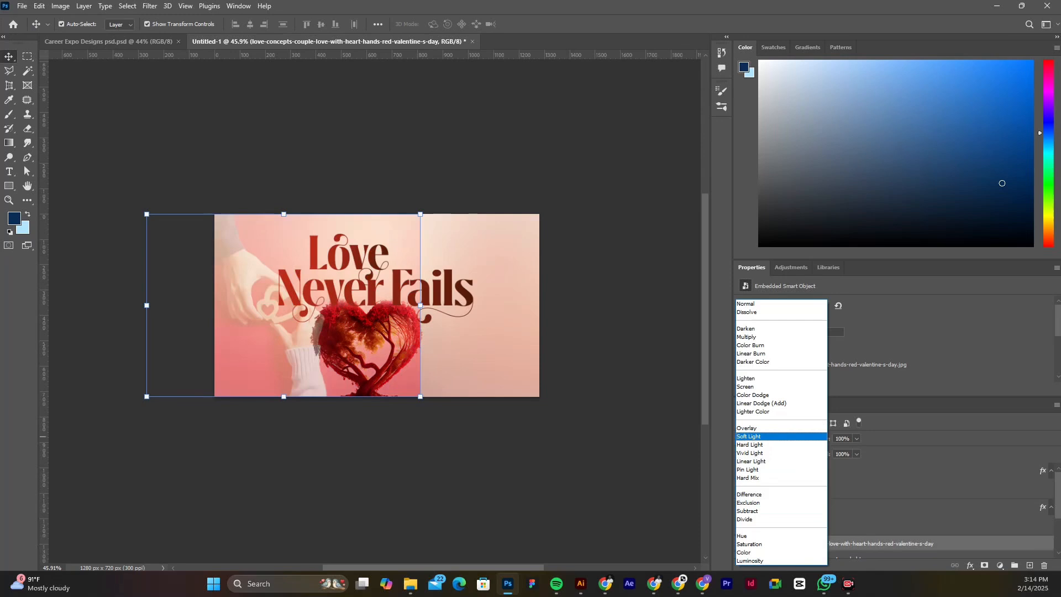
{"action": "key", "text": "Return"}
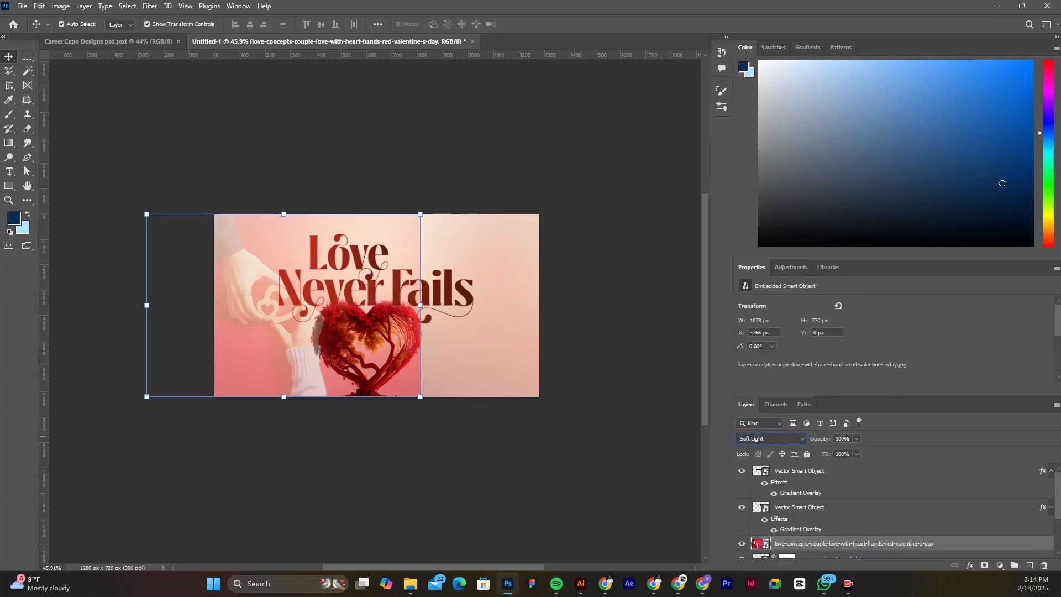
{"action": "left_click", "coordinate": [807, 454]}
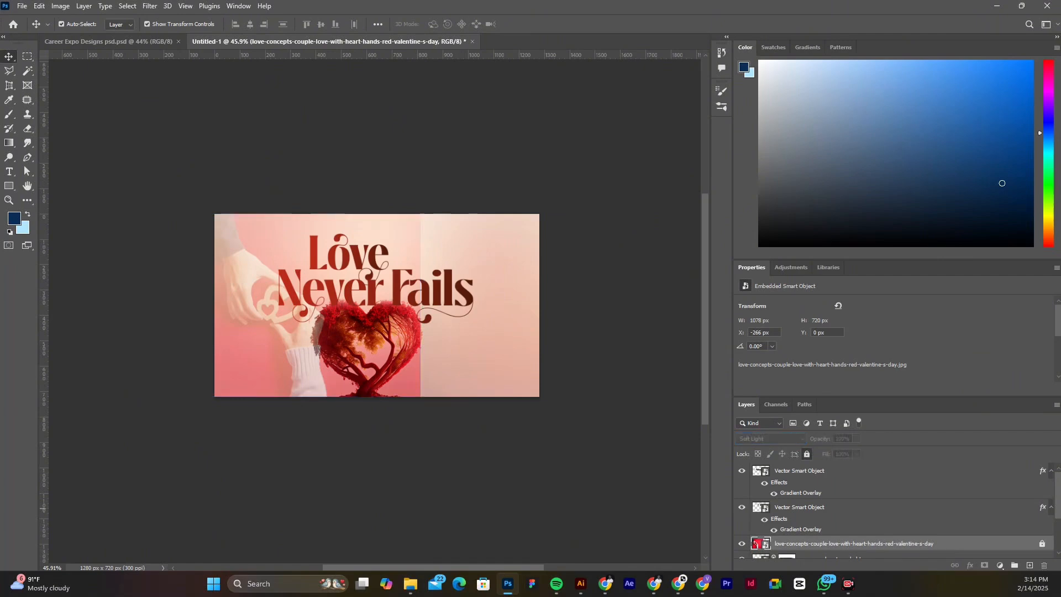
Step: Scale the heart-shaped tree to 73.32% and centre it at the canvas's bottom edge, at about X 641, Y 563.5 px
{"action": "left_click_drag", "start_coordinate": [369, 332], "coordinate": [524, 351]}
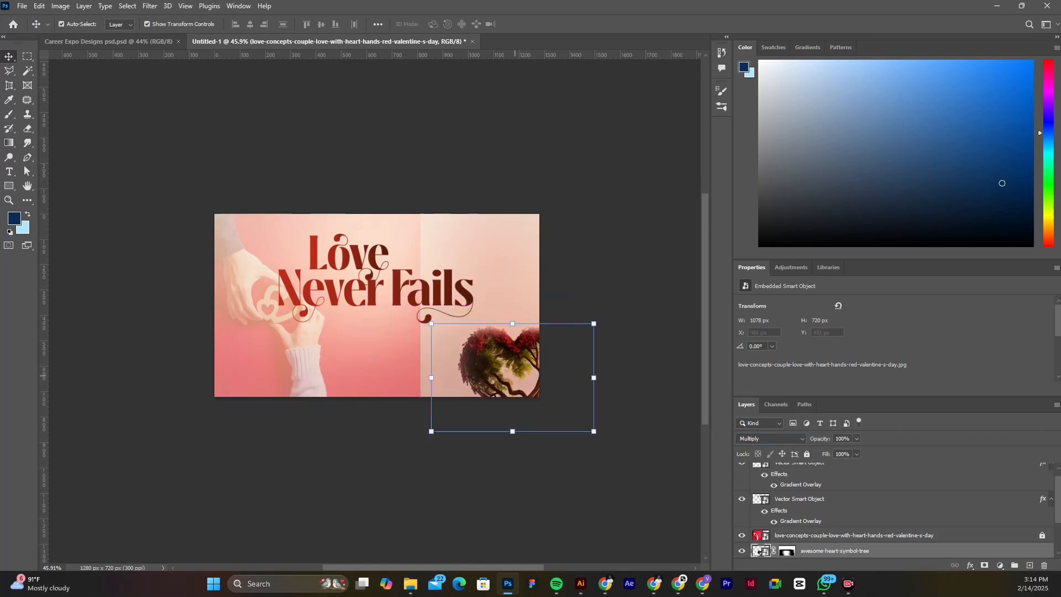
{"action": "key", "text": "ctrl+t"}
{"action": "left_click_drag", "start_coordinate": [593, 431], "coordinate": [407, 369]}
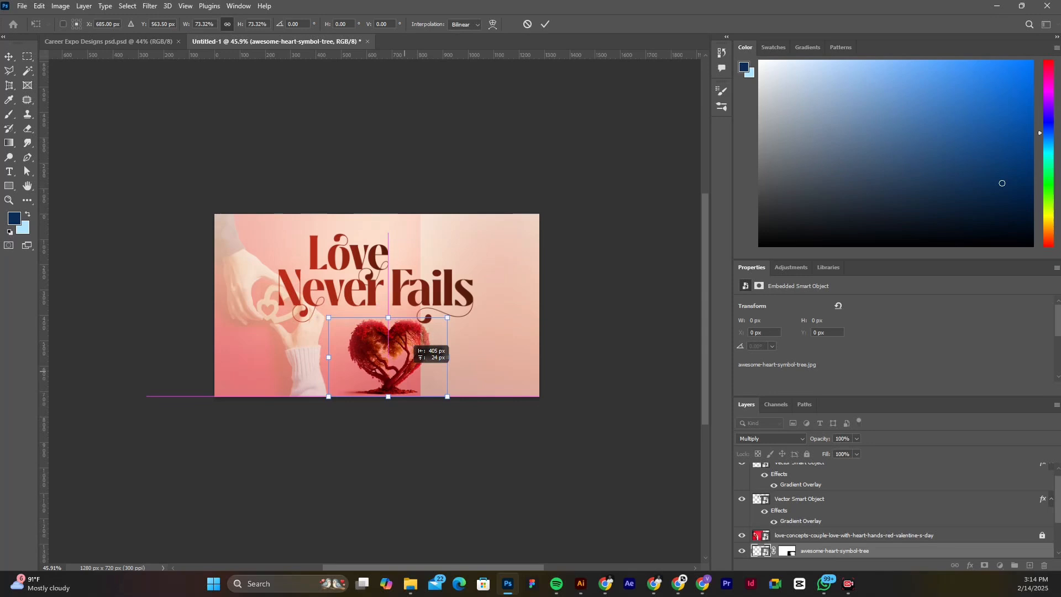
{"action": "left_click_drag", "start_coordinate": [408, 359], "coordinate": [398, 359]}
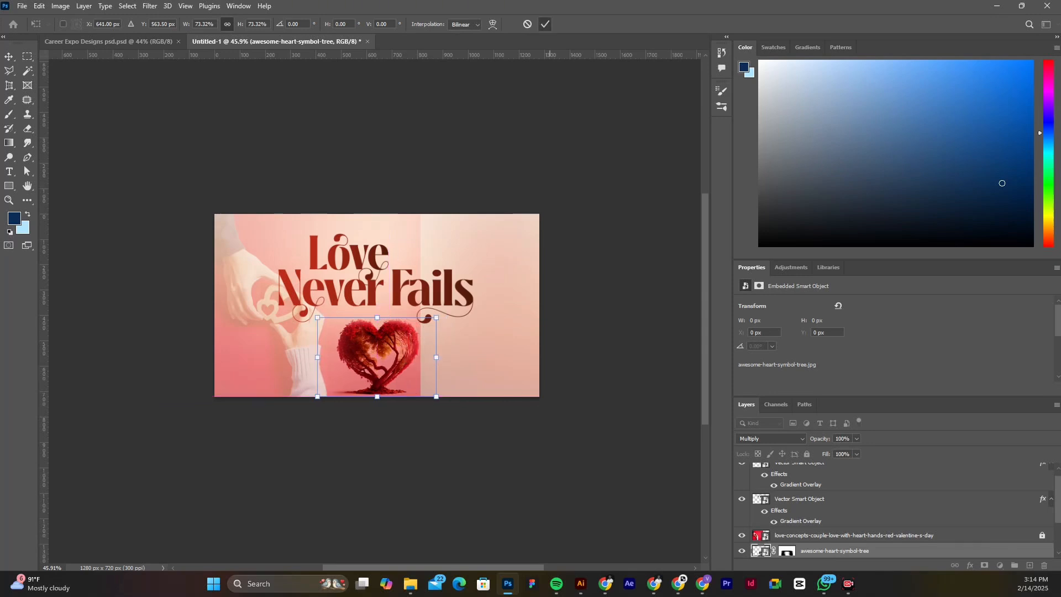
{"action": "left_click", "coordinate": [544, 24]}
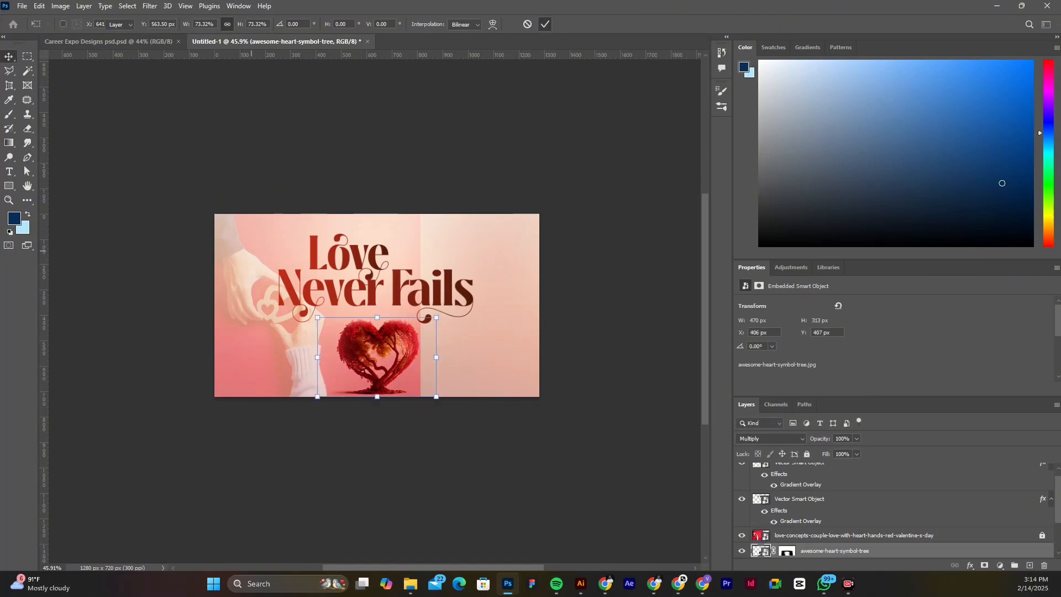
Step: Hide the hands photo layer and shift the heart-shaped tree slightly left to about X 373 px
{"action": "left_click", "coordinate": [482, 347]}
{"action": "left_click", "coordinate": [742, 497]}
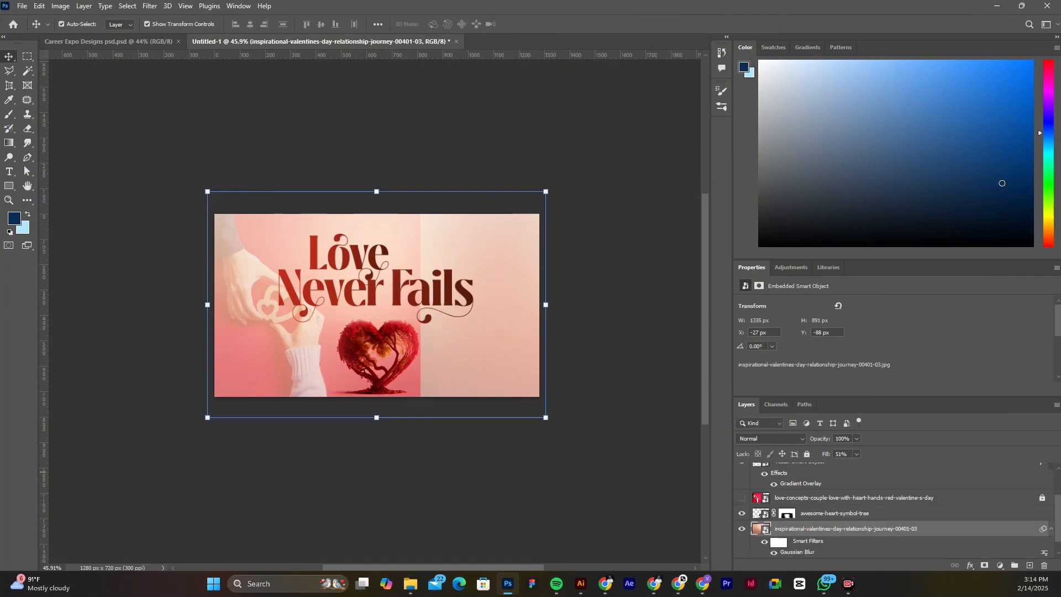
{"action": "left_click_drag", "start_coordinate": [386, 338], "coordinate": [378, 338]}
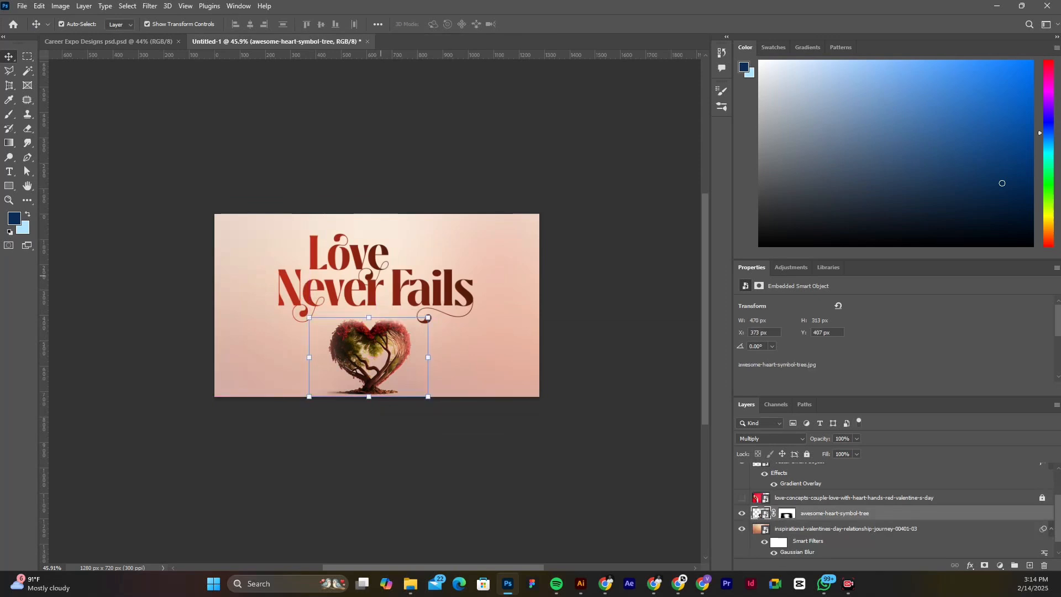
Step: Reposition the "Love" lettering slightly right and down, to about X 402, Y 94 px
{"action": "scroll", "coordinate": [361, 311], "scroll_direction": "up", "scroll_amount": 3}
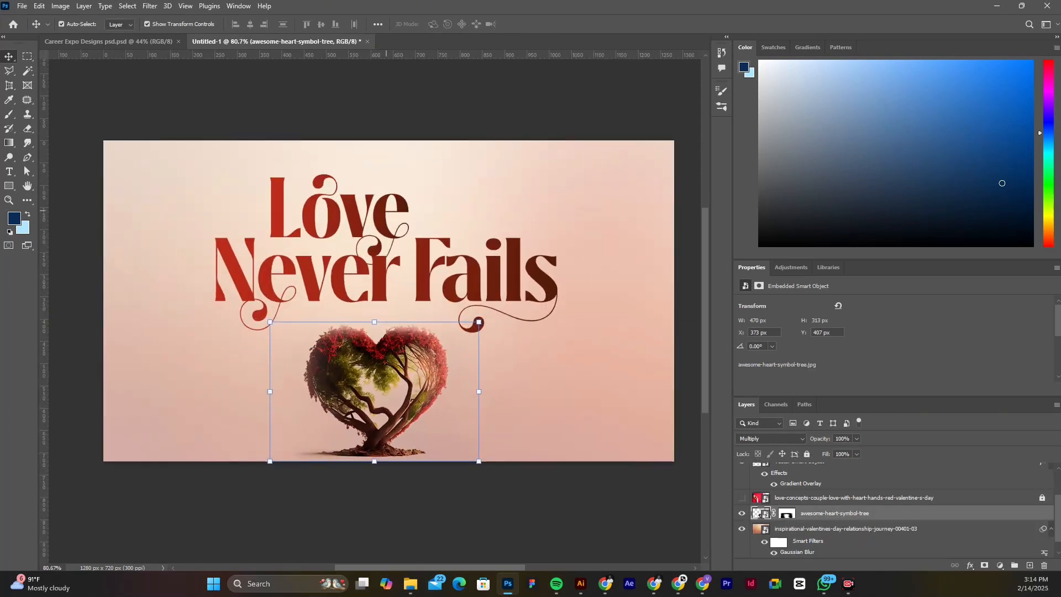
{"action": "mouse_move", "coordinate": [385, 215]}
{"action": "left_mouse_down"}
{"action": "mouse_move", "coordinate": [452, 206]}
{"action": "mouse_move", "coordinate": [400, 209]}
{"action": "mouse_move", "coordinate": [396, 223]}
{"action": "left_mouse_up"}
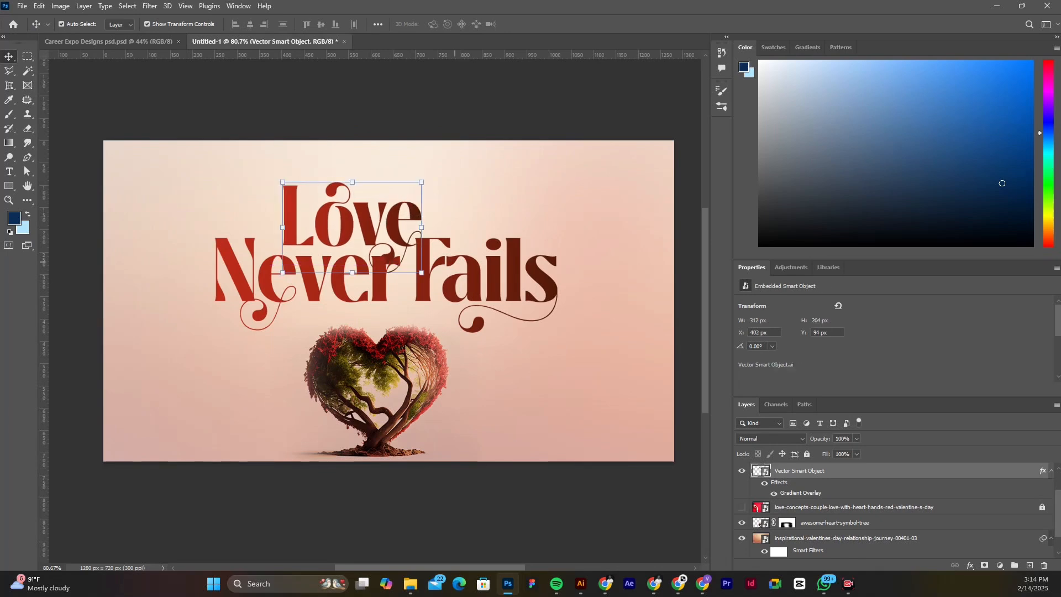
Step: Move the "Love" and "Never Fails" lettering together down to the tree's crown and enlarge both to 104.43%
{"action": "left_click", "coordinate": [481, 243], "text": "shift"}
{"action": "left_click_drag", "start_coordinate": [482, 243], "coordinate": [479, 269]}
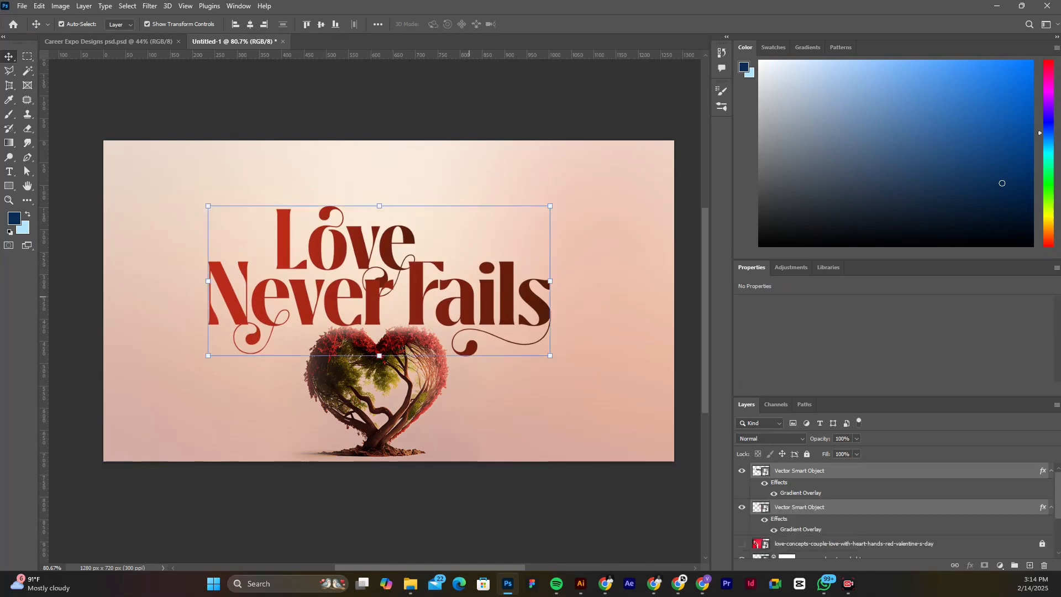
{"action": "left_click_drag", "start_coordinate": [550, 205], "coordinate": [564, 199]}
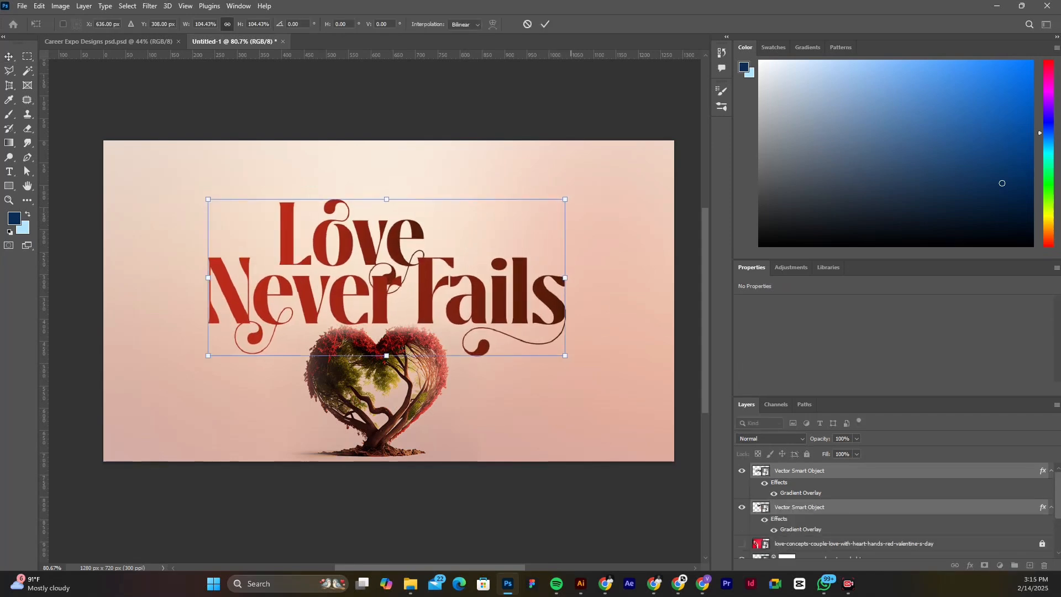
{"action": "left_click", "coordinate": [545, 23]}
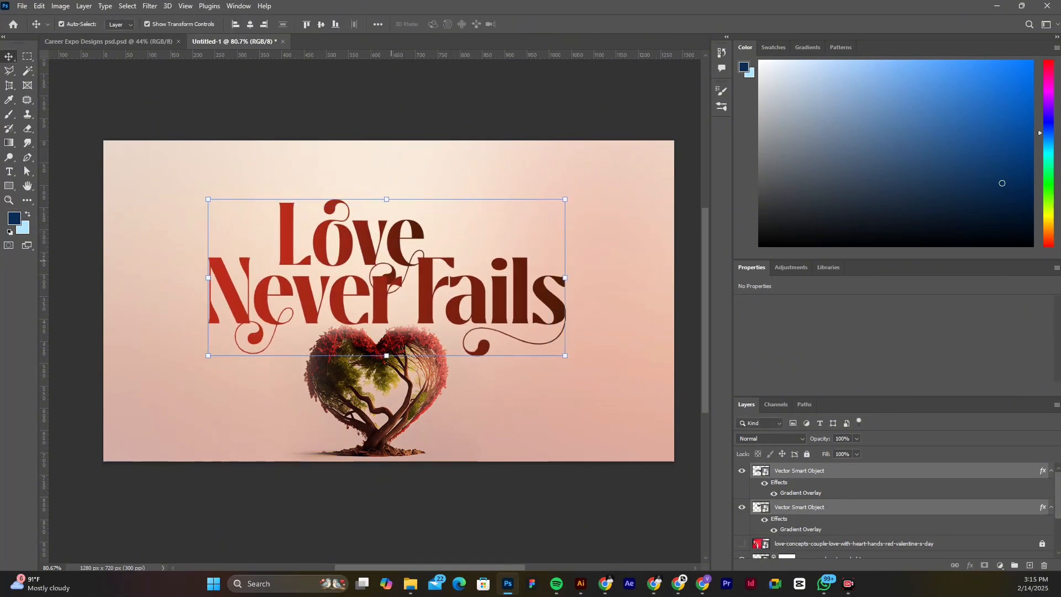
Step: Select the "Love" lettering on its own and fine-tune its position at about X 392, Y 132 px
{"action": "scroll", "coordinate": [397, 260], "scroll_direction": "down", "scroll_amount": 3}
{"action": "left_click", "coordinate": [597, 207]}
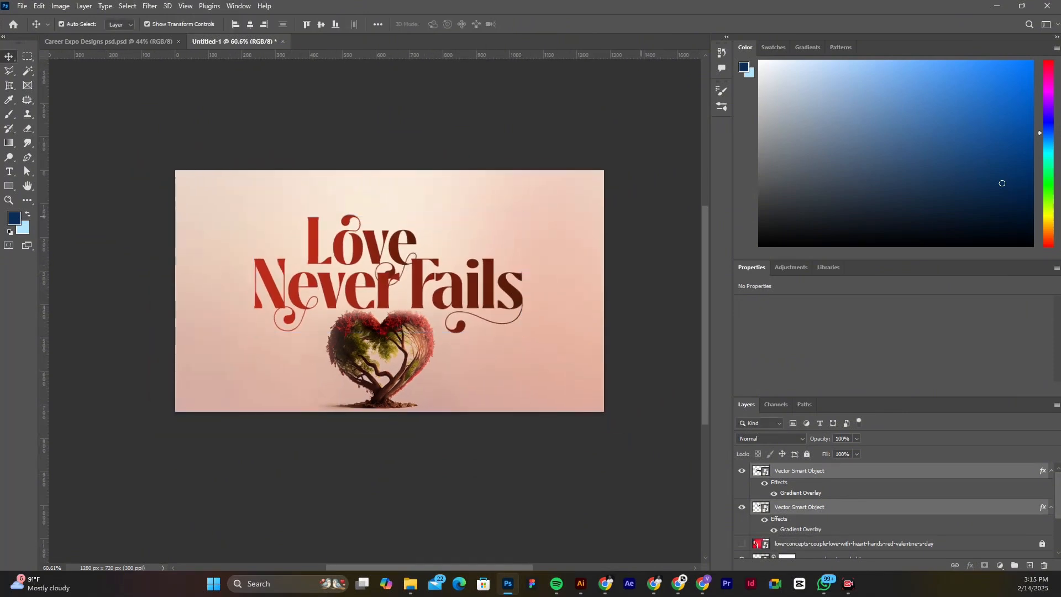
{"action": "left_click", "coordinate": [369, 241]}
{"action": "left_click_drag", "start_coordinate": [369, 242], "coordinate": [370, 237]}
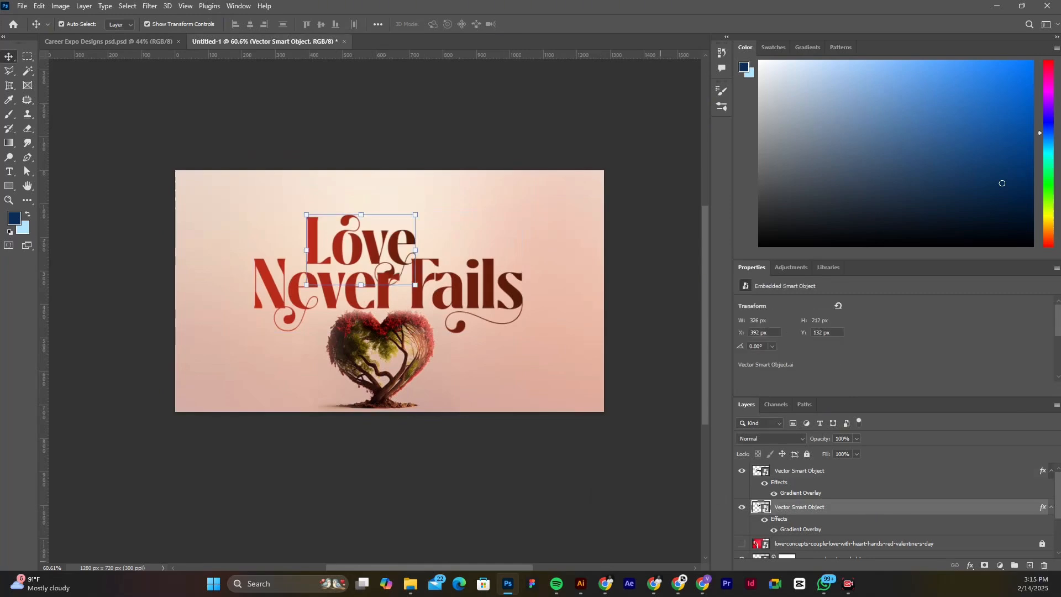
Step: Switch to the Pinterest window in Chrome and browse the "love design graphic" pins for Valentine layout ideas
{"action": "mouse_move", "coordinate": [653, 583]}
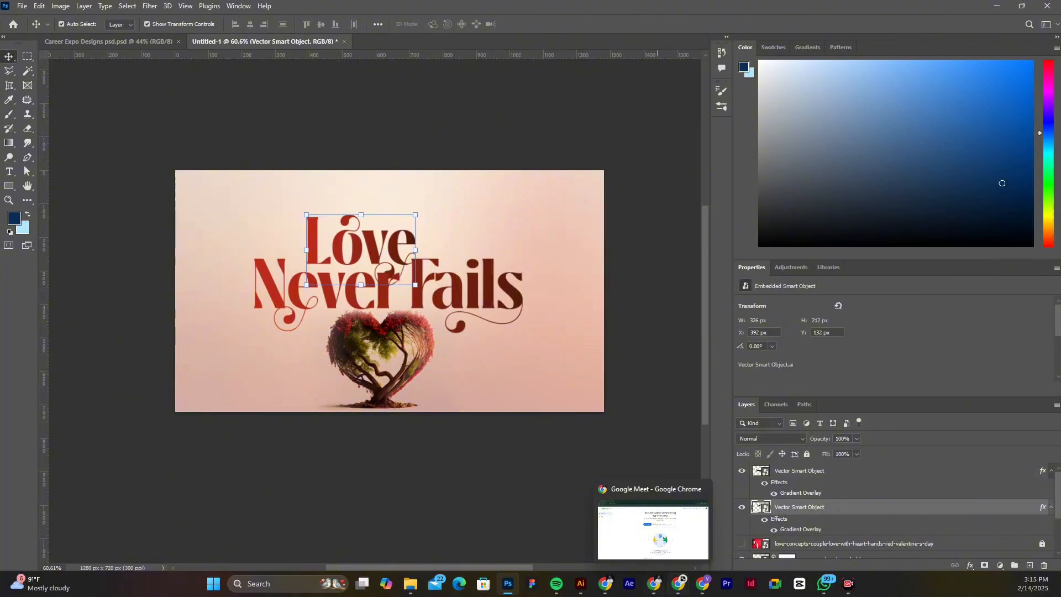
{"action": "left_click", "coordinate": [702, 584]}
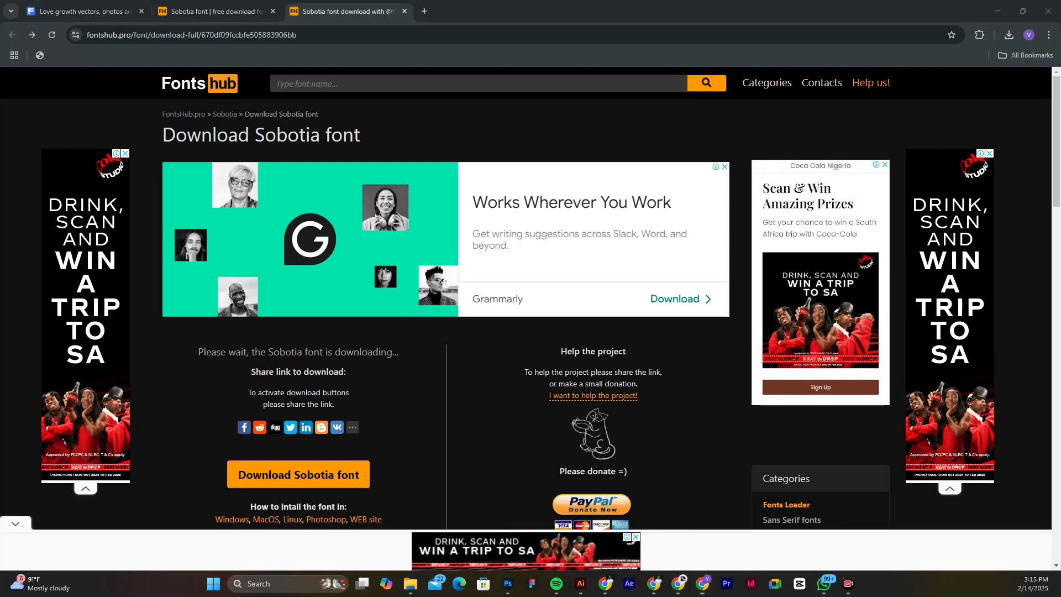
{"action": "mouse_move", "coordinate": [605, 583]}
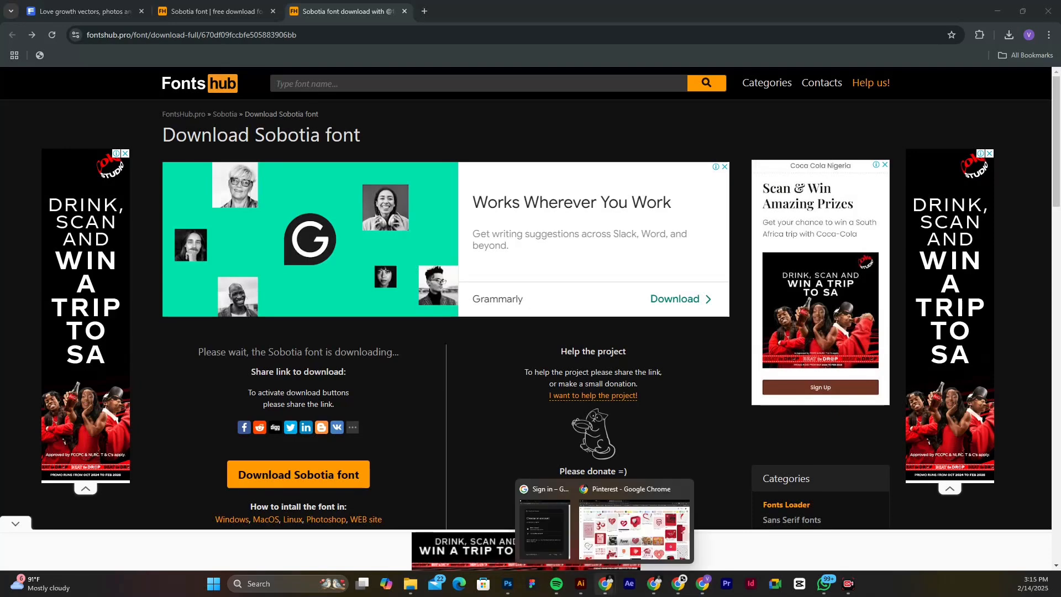
{"action": "left_click", "coordinate": [634, 528]}
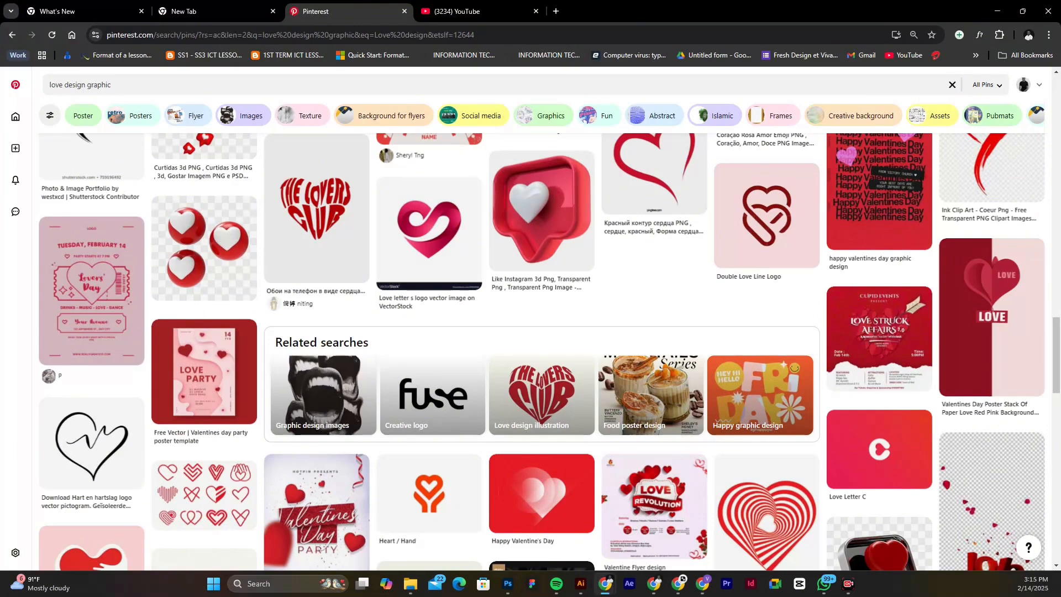
{"action": "scroll", "coordinate": [652, 332], "scroll_direction": "down", "scroll_amount": 10}
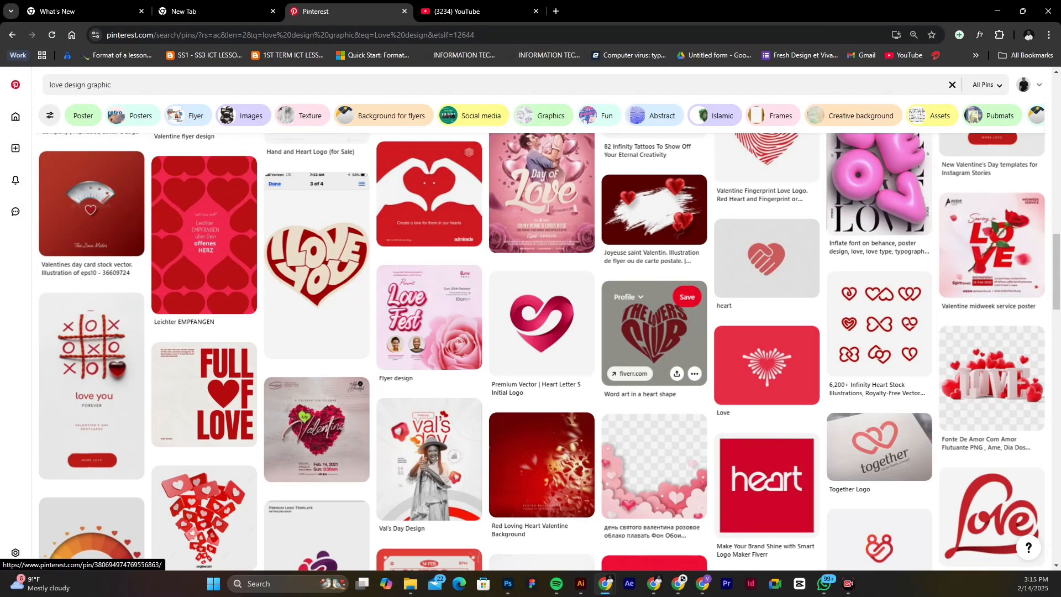
{"action": "scroll", "coordinate": [652, 332], "scroll_direction": "up", "scroll_amount": 4}
{"action": "scroll", "coordinate": [542, 351], "scroll_direction": "up", "scroll_amount": 6}
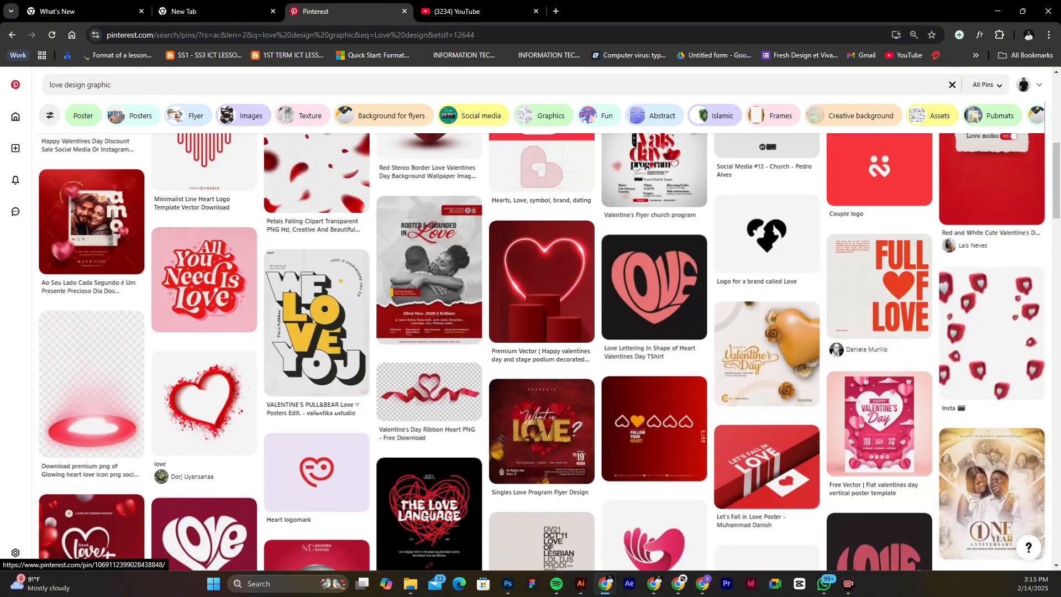
{"action": "scroll", "coordinate": [652, 387], "scroll_direction": "up", "scroll_amount": 2}
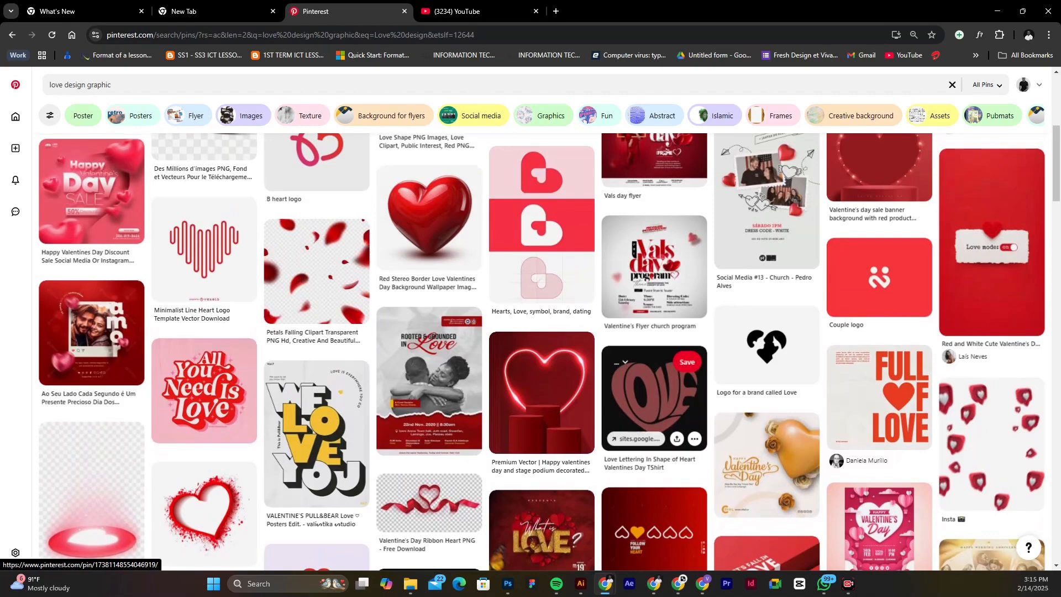
{"action": "scroll", "coordinate": [652, 398], "scroll_direction": "up", "scroll_amount": 1}
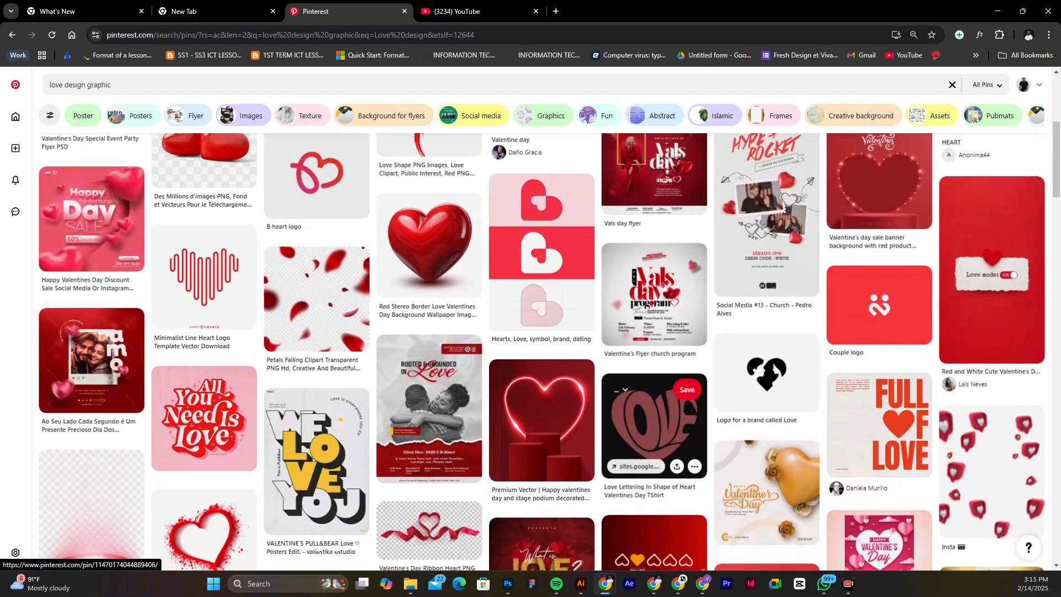
{"action": "scroll", "coordinate": [652, 420], "scroll_direction": "up", "scroll_amount": 1}
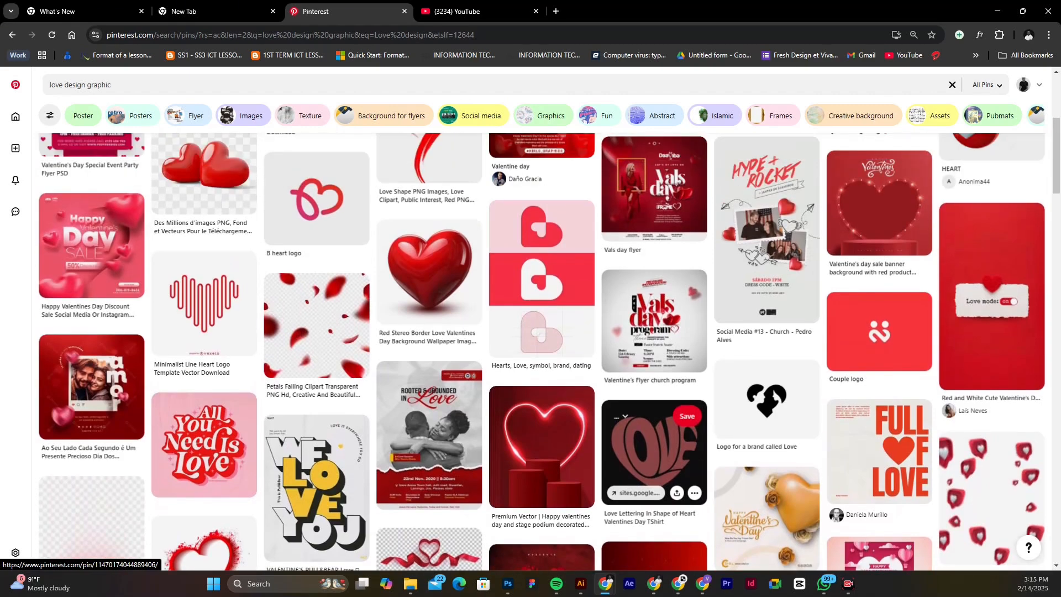
{"action": "scroll", "coordinate": [652, 430], "scroll_direction": "up", "scroll_amount": 5}
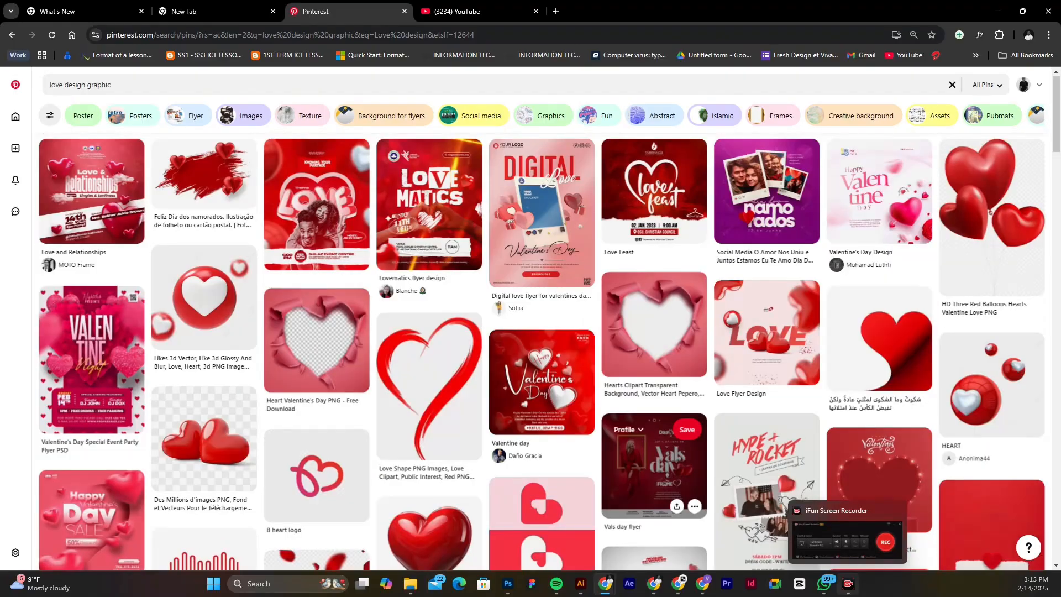
{"action": "mouse_move", "coordinate": [847, 540]}
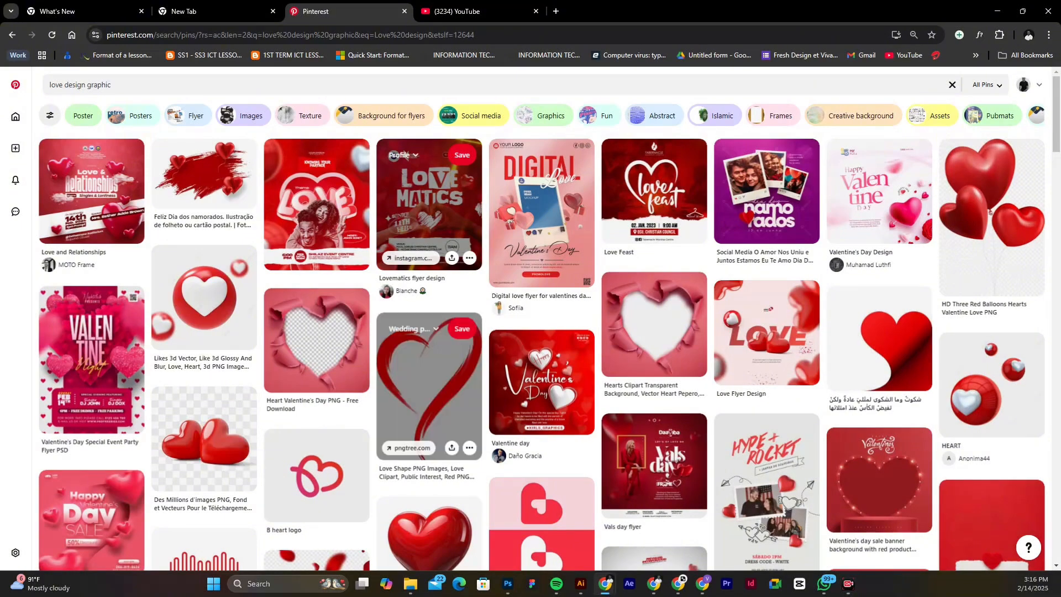
Step: Switch to the other Chrome window, show the Freepik "love growth" search results and dismiss the image upload dialog
{"action": "mouse_move", "coordinate": [679, 583]}
{"action": "left_click", "coordinate": [702, 583]}
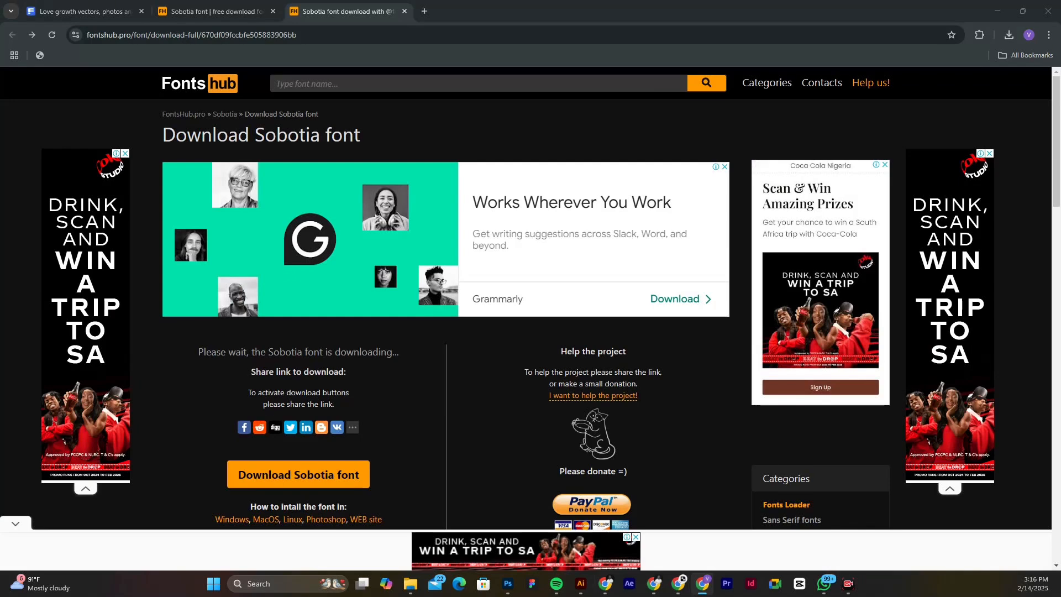
{"action": "left_click", "coordinate": [83, 11]}
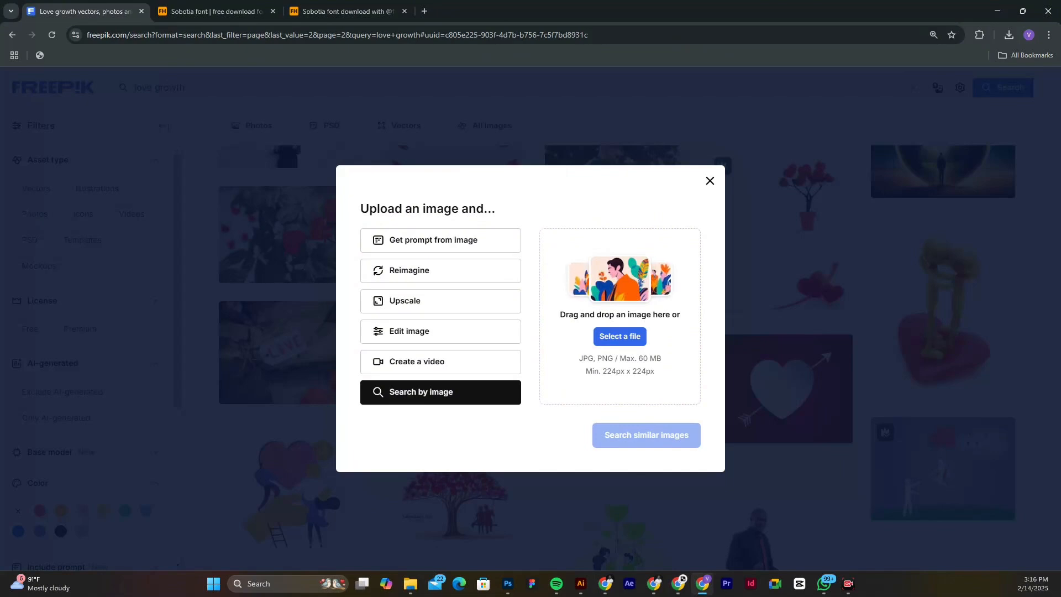
{"action": "left_click", "coordinate": [710, 181]}
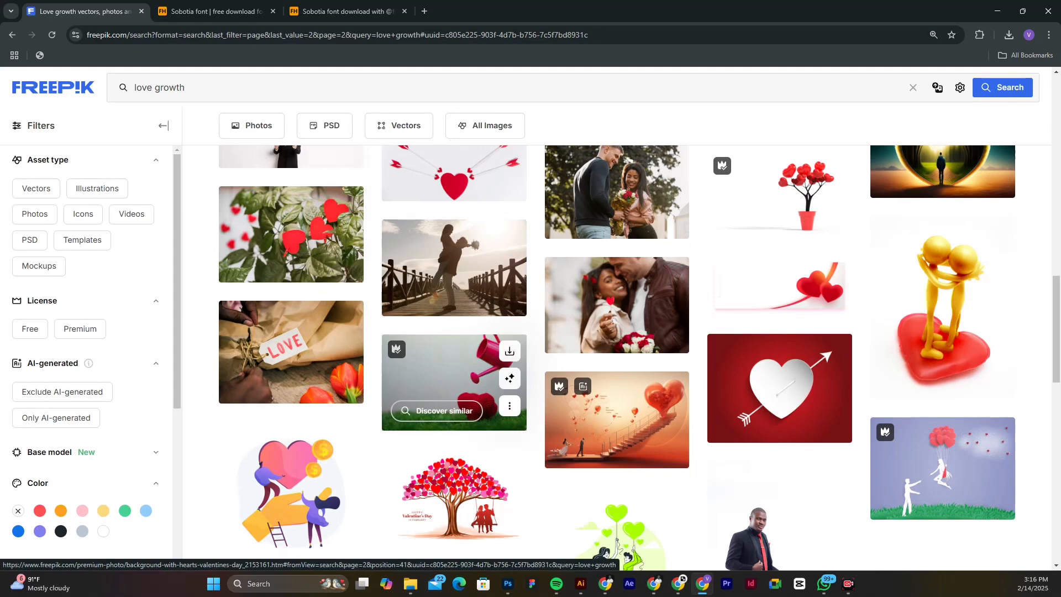
Step: Browse the rest of page 2 and all of page 3 of the "love growth" results for suitable heart graphics
{"action": "scroll", "coordinate": [436, 296], "scroll_direction": "down", "scroll_amount": 5}
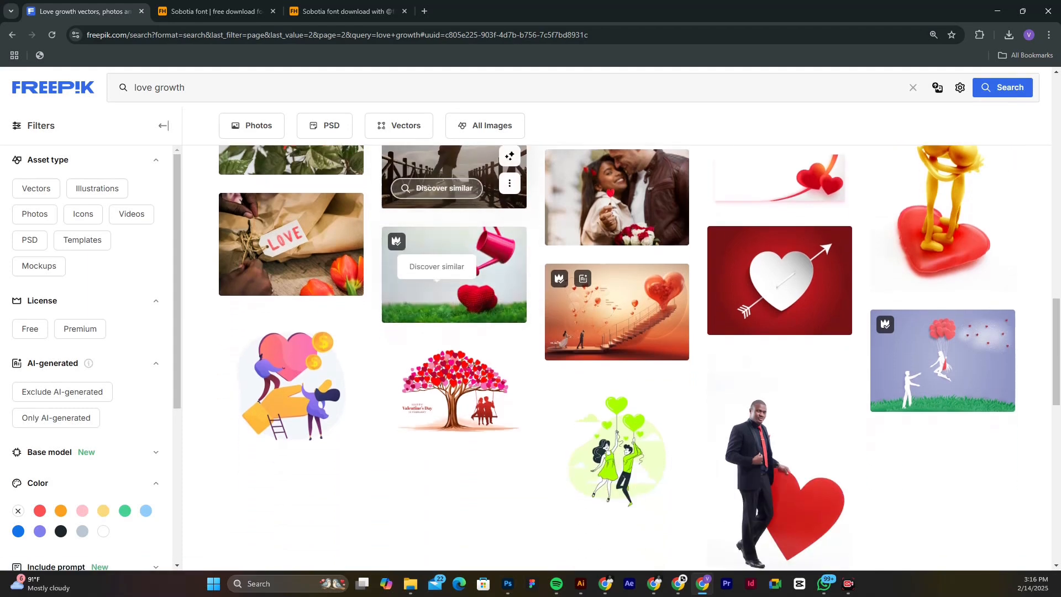
{"action": "scroll", "coordinate": [616, 358], "scroll_direction": "down", "scroll_amount": 3}
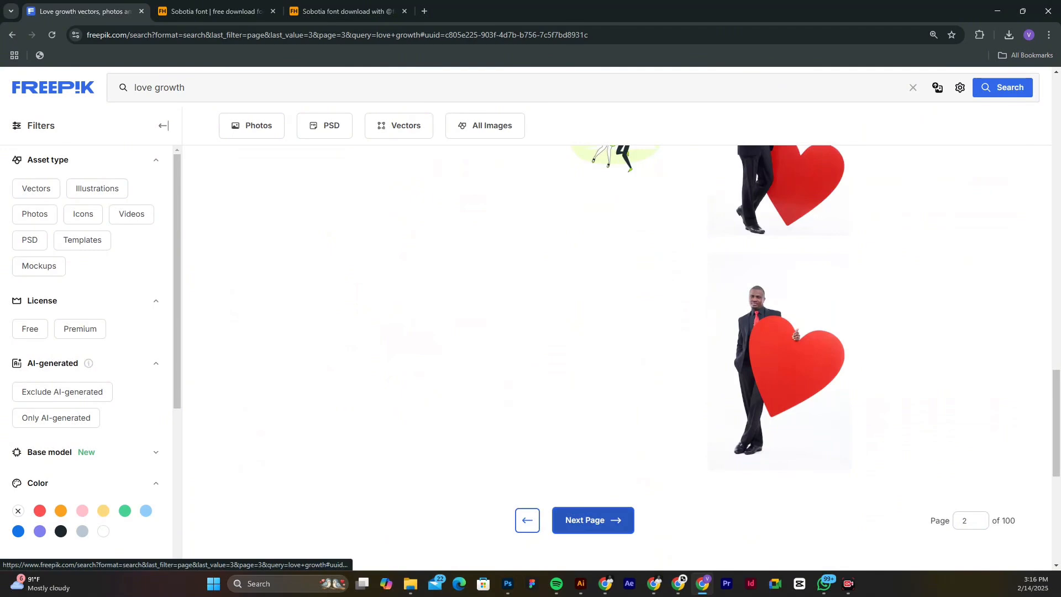
{"action": "left_click", "coordinate": [593, 520]}
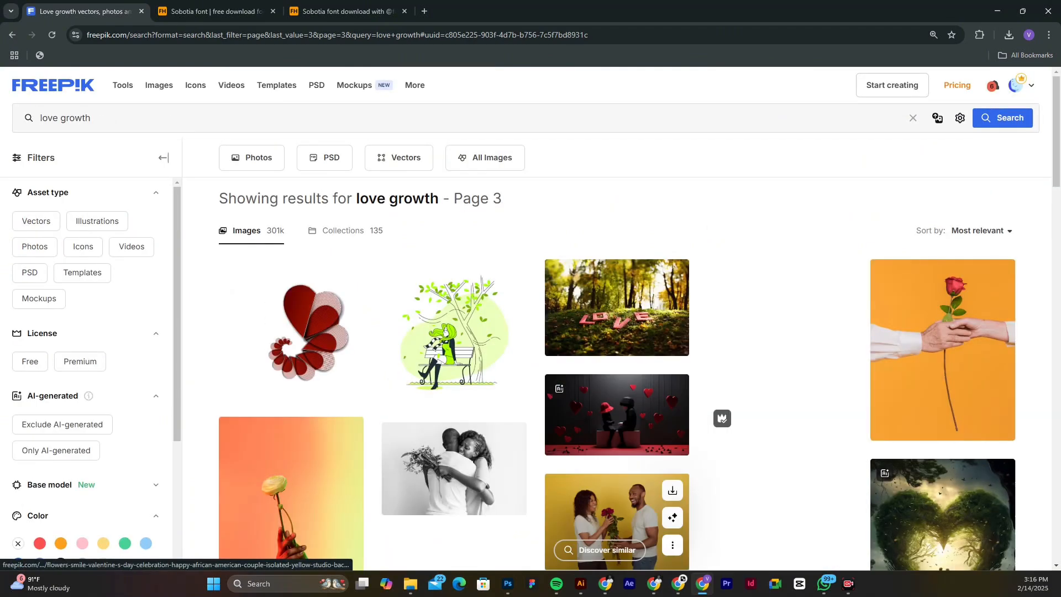
{"action": "scroll", "coordinate": [616, 519], "scroll_direction": "down", "scroll_amount": 1}
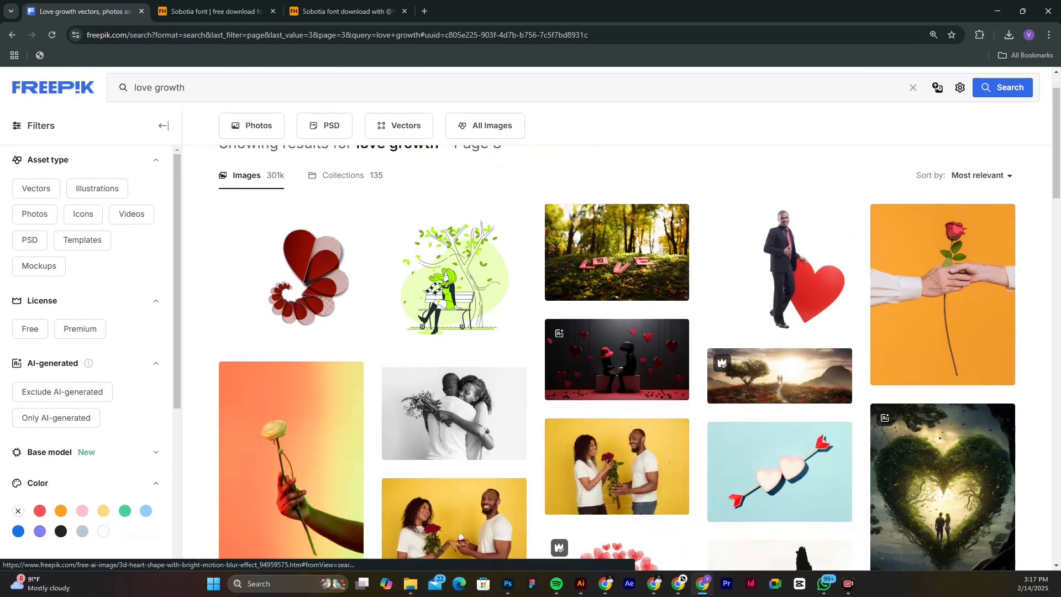
{"action": "scroll", "coordinate": [616, 359], "scroll_direction": "down", "scroll_amount": 3}
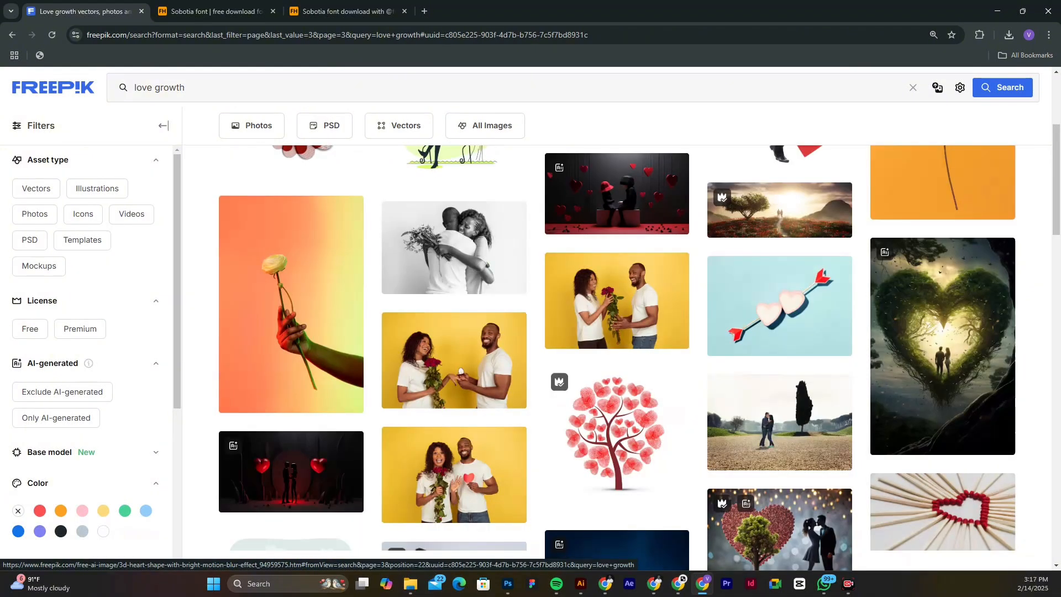
{"action": "scroll", "coordinate": [617, 359], "scroll_direction": "down", "scroll_amount": 6}
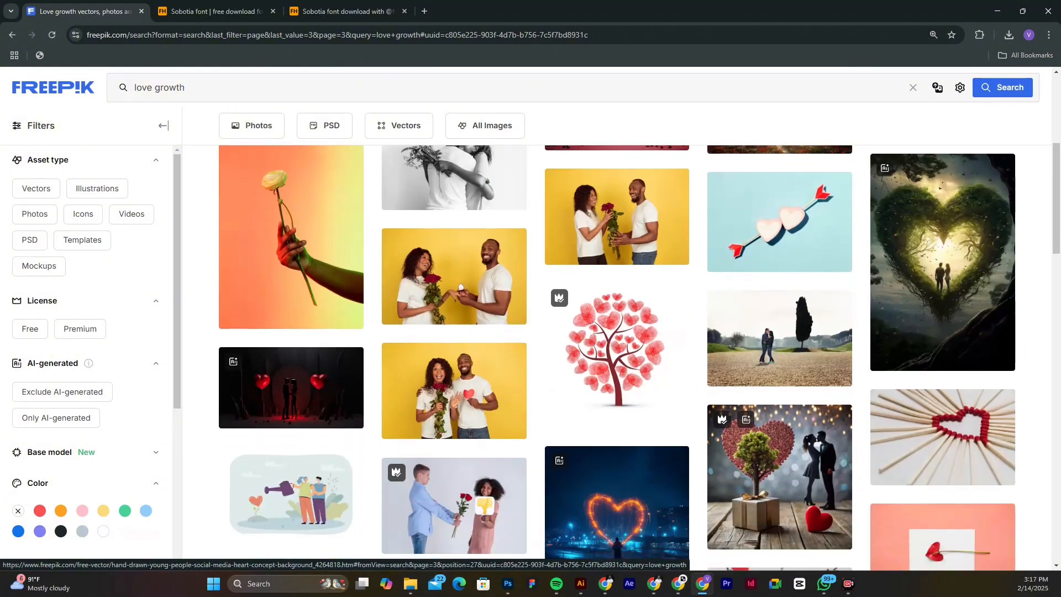
{"action": "scroll", "coordinate": [617, 480], "scroll_direction": "down", "scroll_amount": 2}
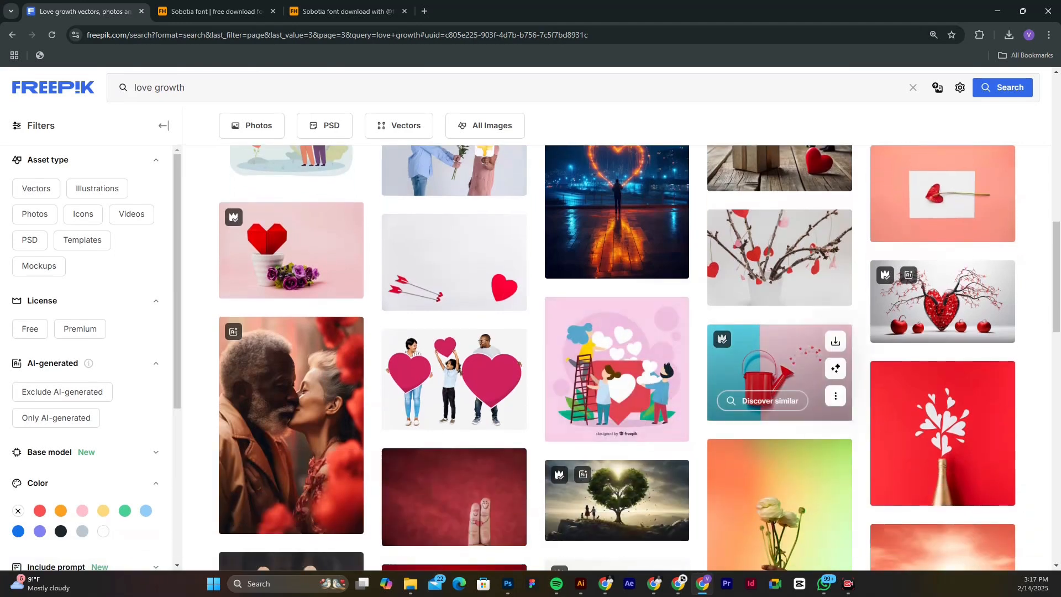
{"action": "scroll", "coordinate": [779, 475], "scroll_direction": "down", "scroll_amount": 3}
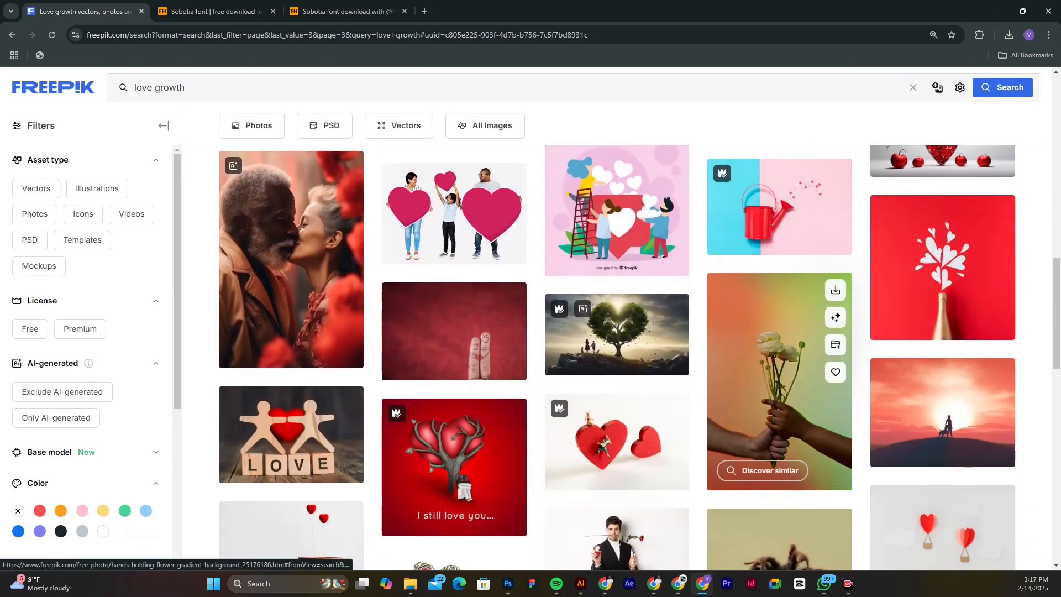
{"action": "scroll", "coordinate": [779, 387], "scroll_direction": "down", "scroll_amount": 4}
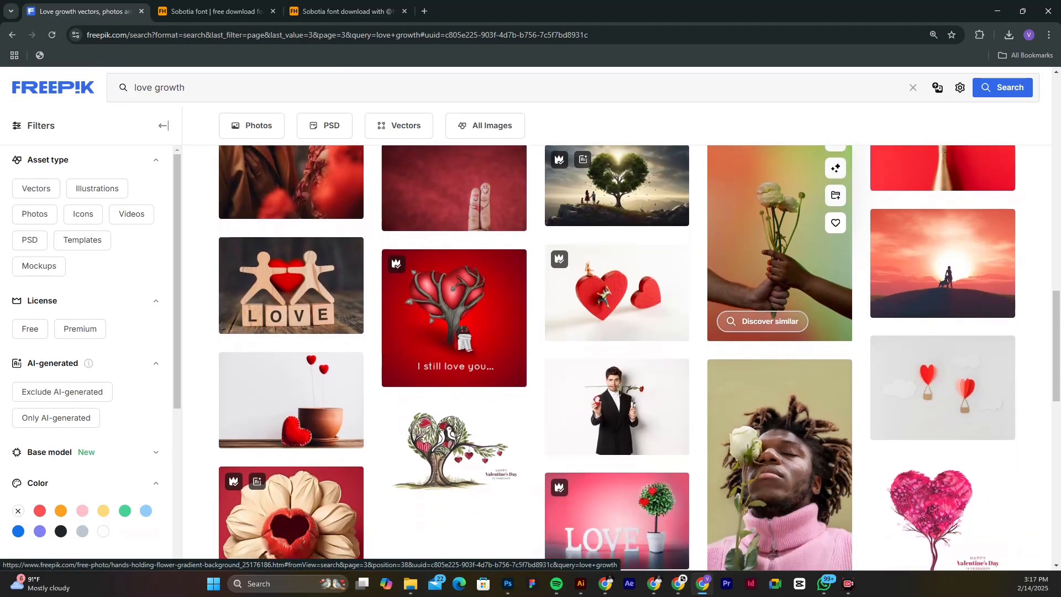
{"action": "scroll", "coordinate": [779, 403], "scroll_direction": "down", "scroll_amount": 3}
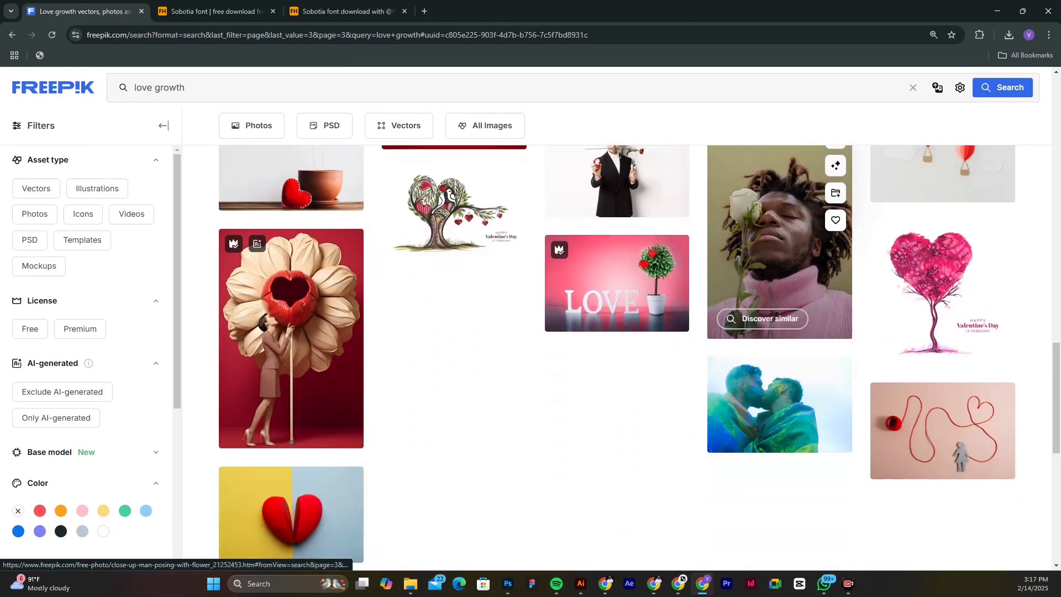
{"action": "scroll", "coordinate": [779, 404], "scroll_direction": "down", "scroll_amount": 1}
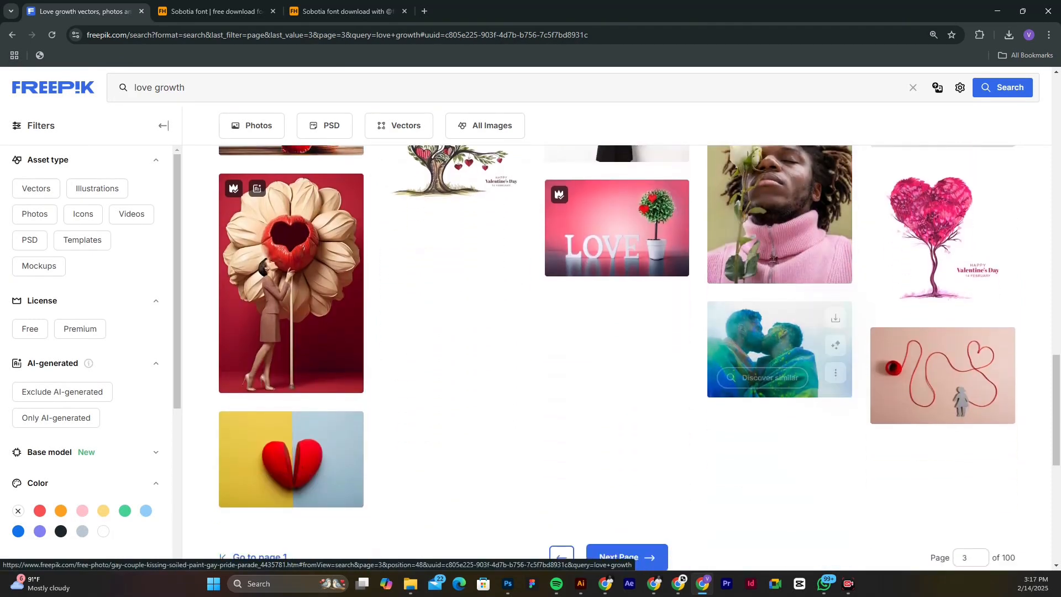
Step: Replace the Freepik query with "flying love elements" and run the search
{"action": "left_click_drag", "start_coordinate": [206, 88], "coordinate": [77, 89]}
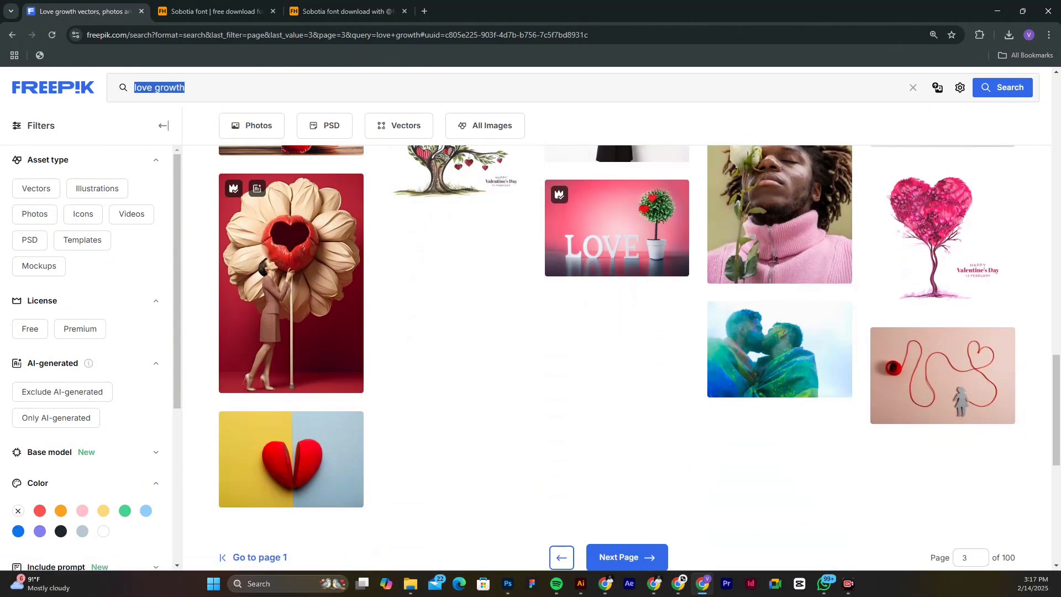
{"action": "type", "text": "flye"}
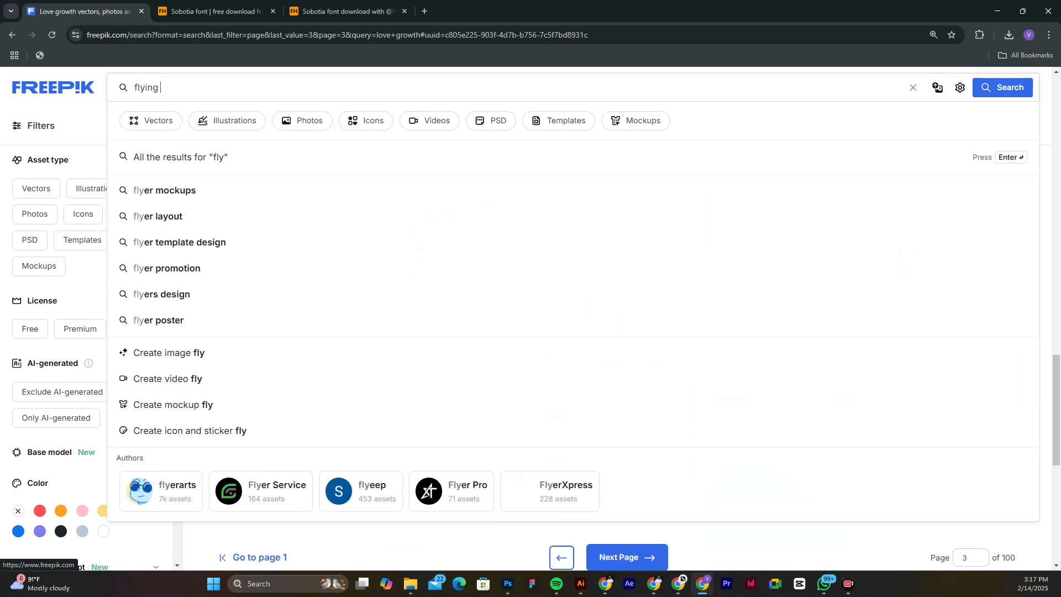
{"action": "key", "text": "BackSpace"}
{"action": "type", "text": "ing love eleme"}
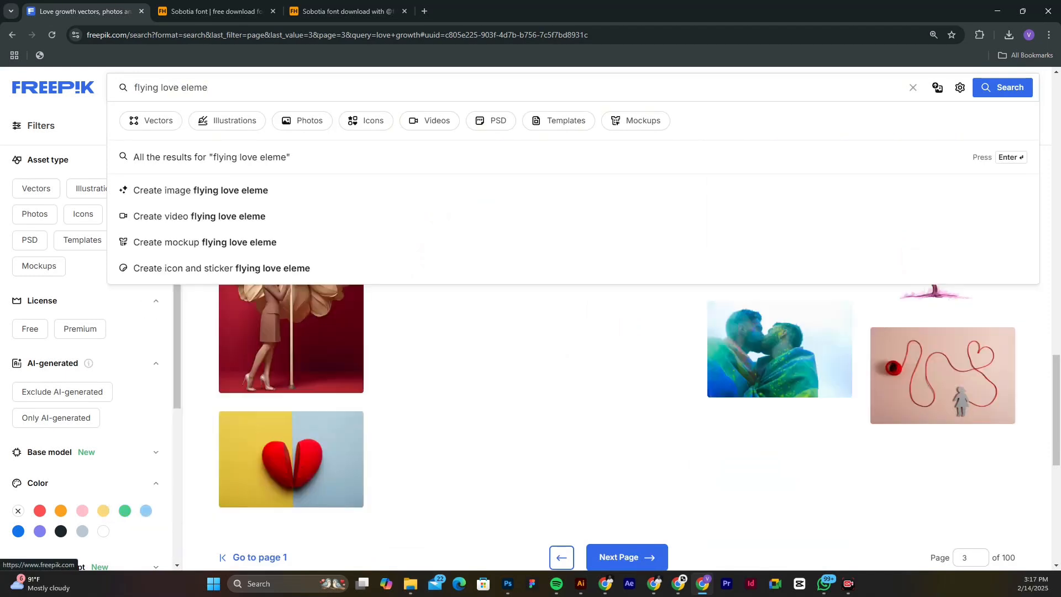
{"action": "type", "text": "nts"}
{"action": "key", "text": "Return"}
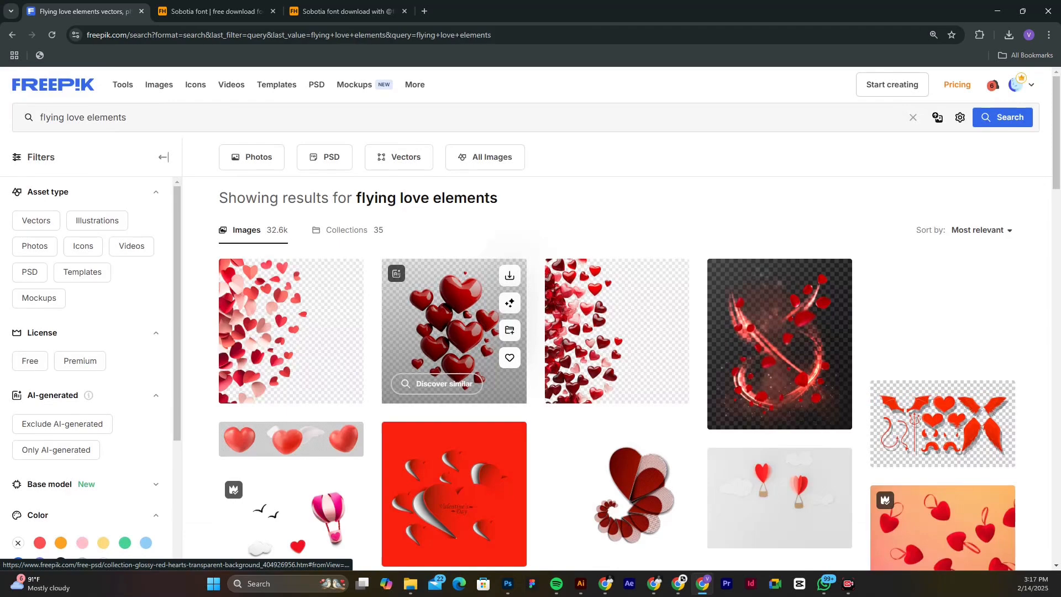
Step: Examine the "flying love elements" results from page 1 through page 4 for floating hearts to decorate the design
{"action": "scroll", "coordinate": [453, 395], "scroll_direction": "down", "scroll_amount": 1}
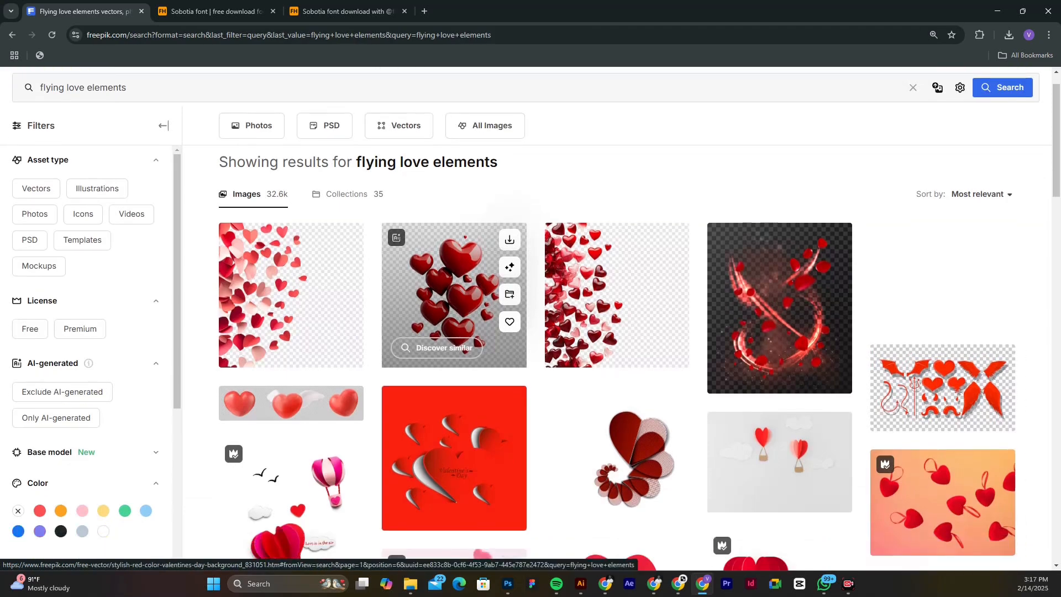
{"action": "scroll", "coordinate": [453, 332], "scroll_direction": "down", "scroll_amount": 5}
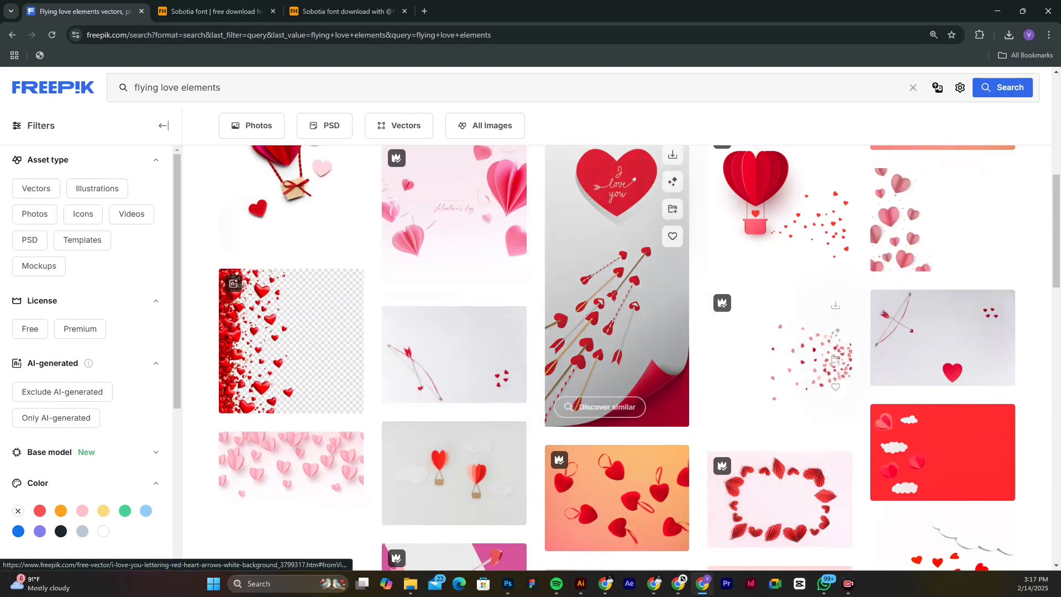
{"action": "scroll", "coordinate": [616, 398], "scroll_direction": "down", "scroll_amount": 4}
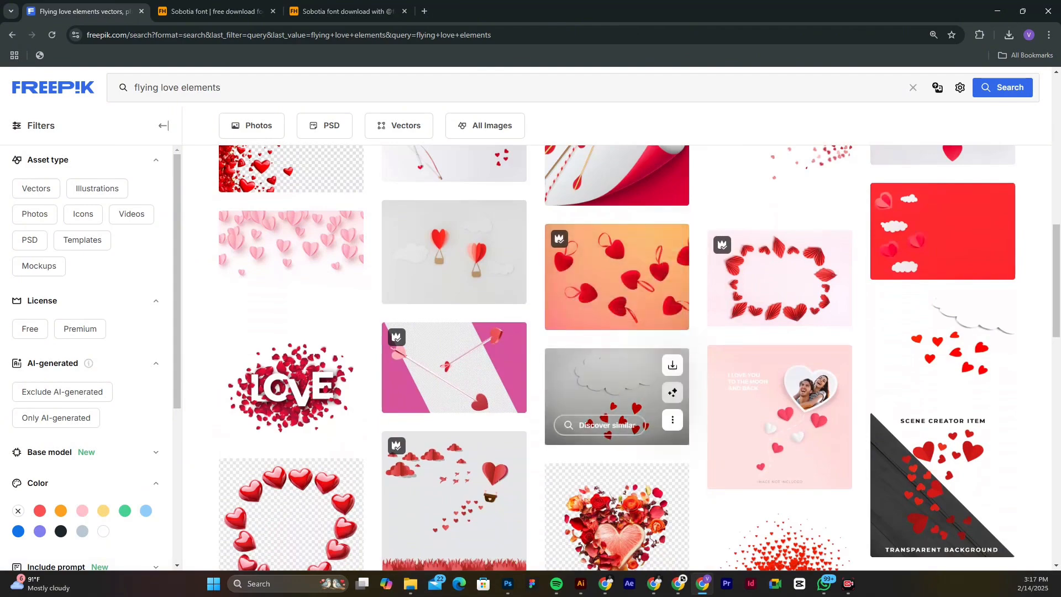
{"action": "scroll", "coordinate": [616, 398], "scroll_direction": "down", "scroll_amount": 3}
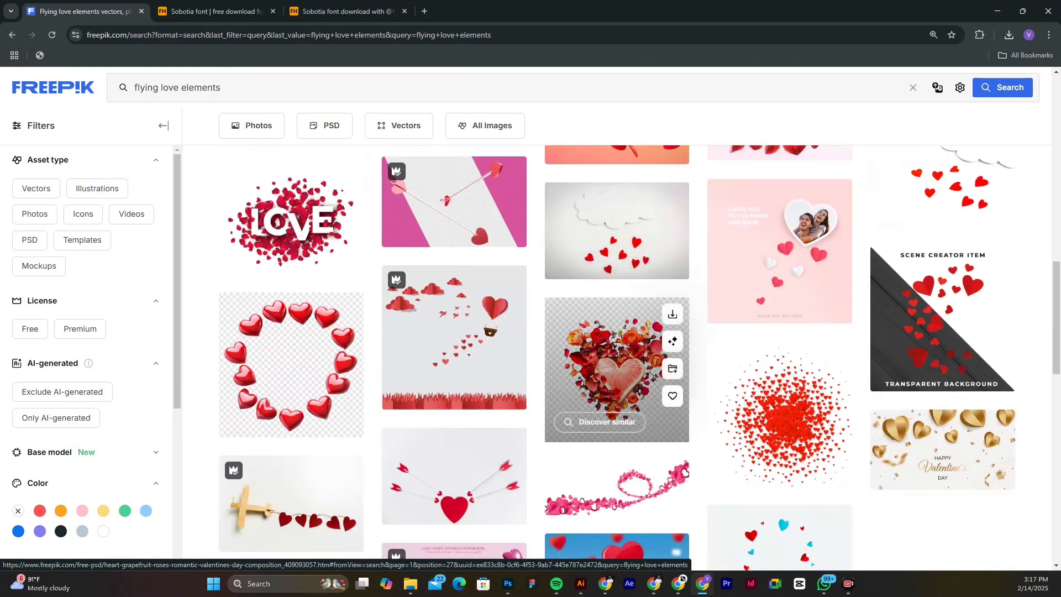
{"action": "scroll", "coordinate": [616, 398], "scroll_direction": "down", "scroll_amount": 2}
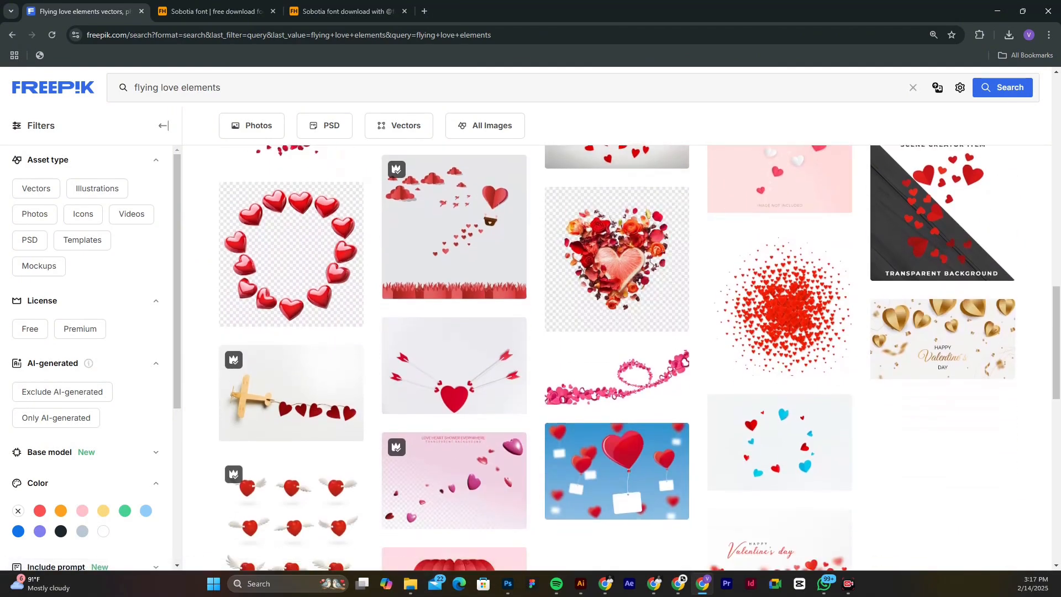
{"action": "scroll", "coordinate": [616, 398], "scroll_direction": "down", "scroll_amount": 2}
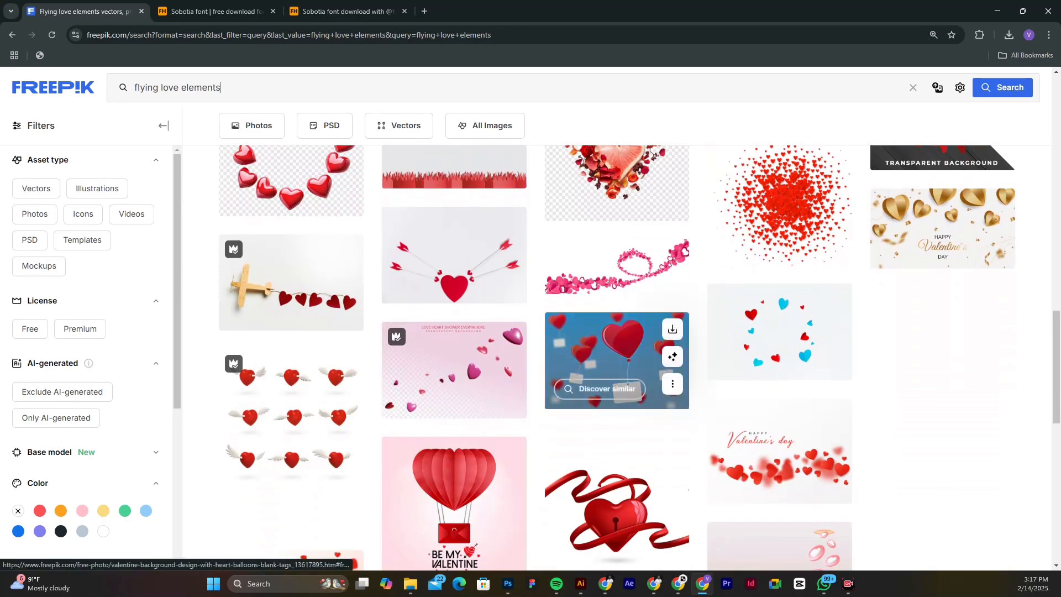
{"action": "scroll", "coordinate": [616, 282], "scroll_direction": "down", "scroll_amount": 4}
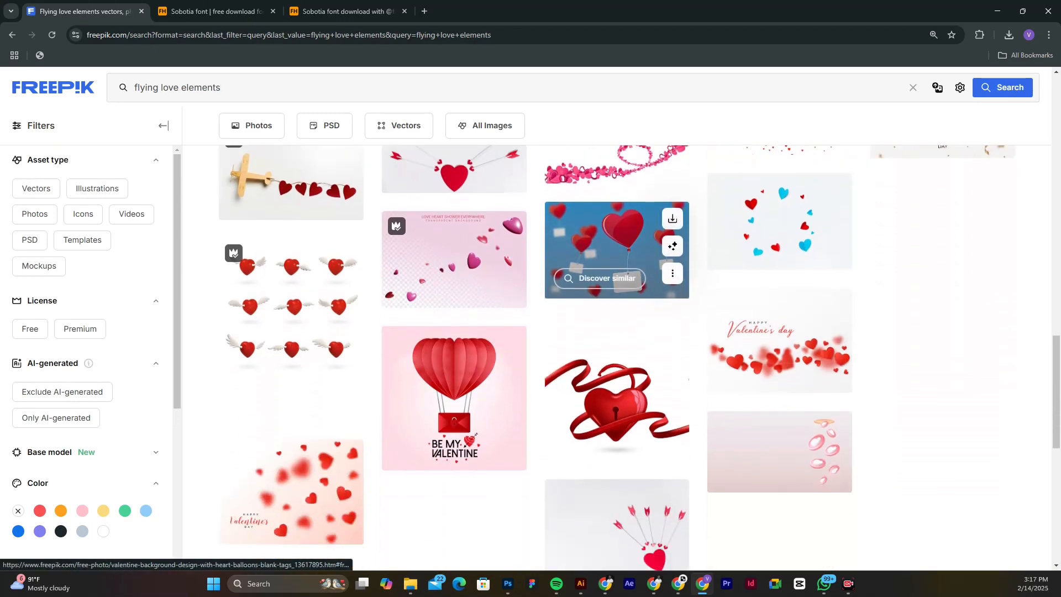
{"action": "scroll", "coordinate": [616, 282], "scroll_direction": "down", "scroll_amount": 1}
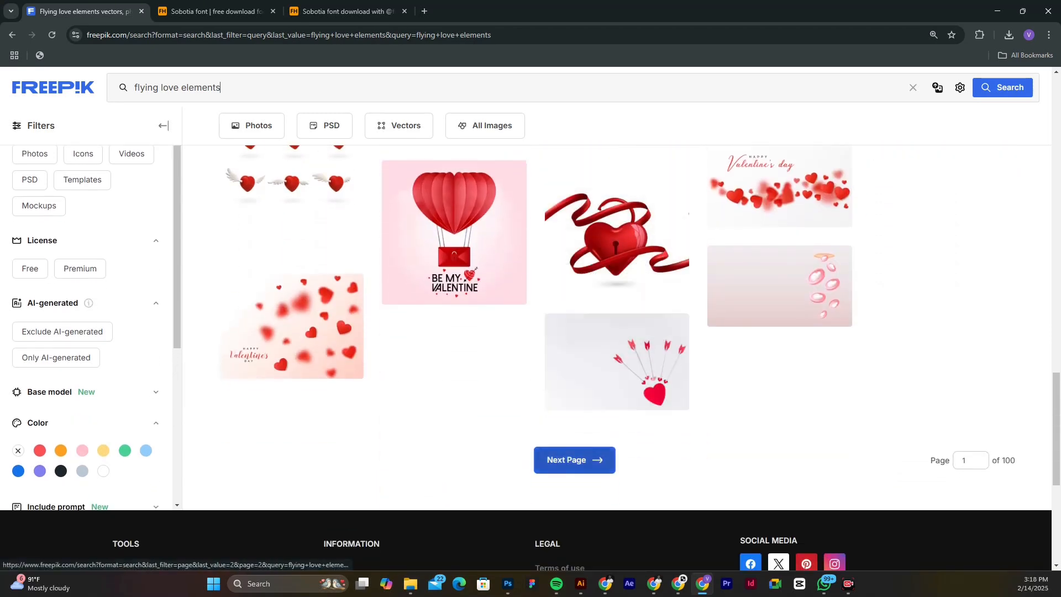
{"action": "left_click", "coordinate": [575, 460]}
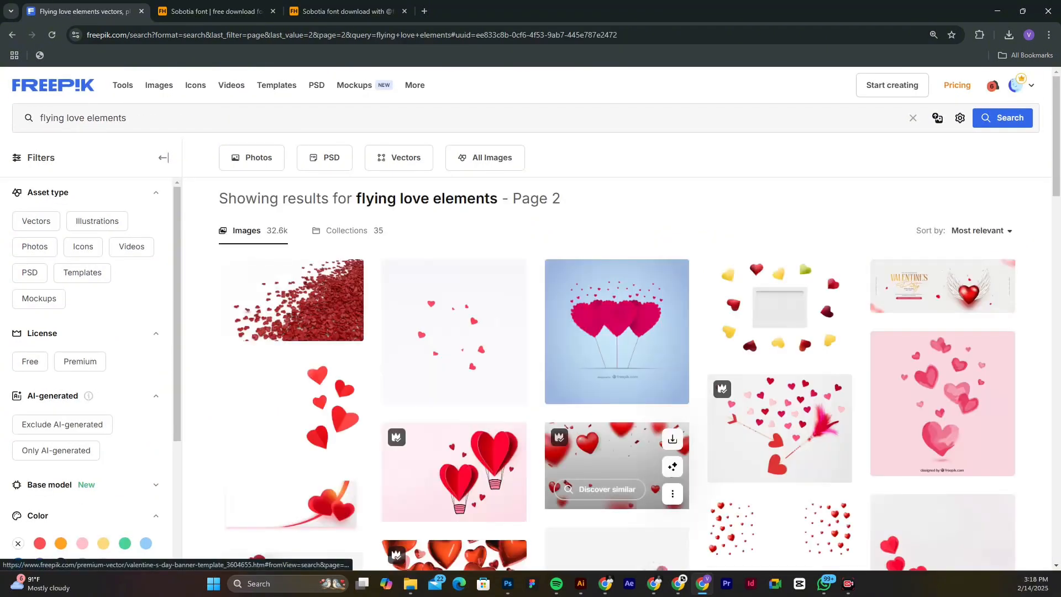
{"action": "scroll", "coordinate": [603, 343], "scroll_direction": "down", "scroll_amount": 10}
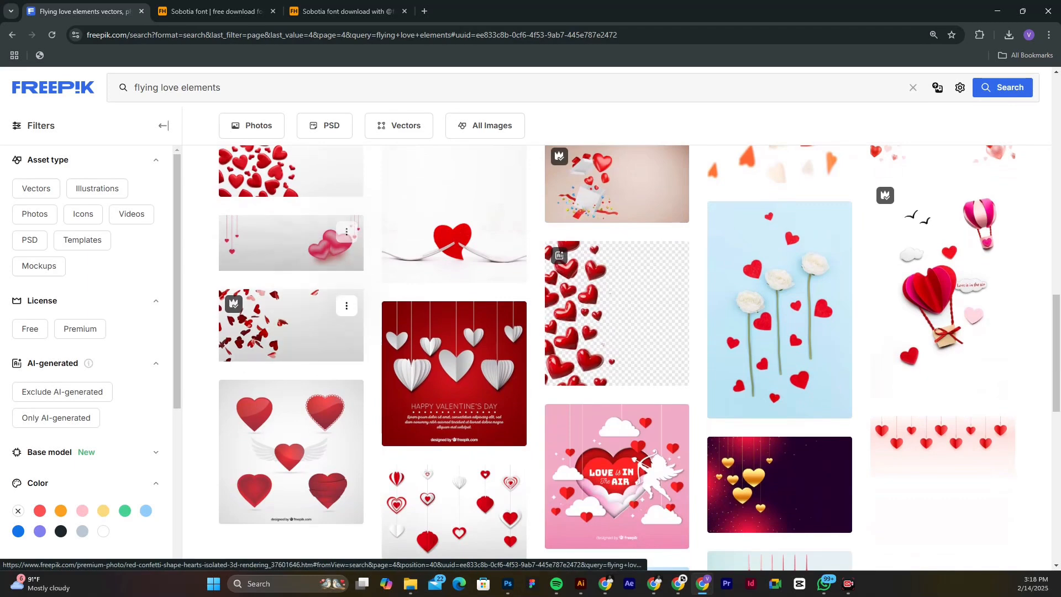
{"action": "scroll", "coordinate": [603, 344], "scroll_direction": "down", "scroll_amount": 5}
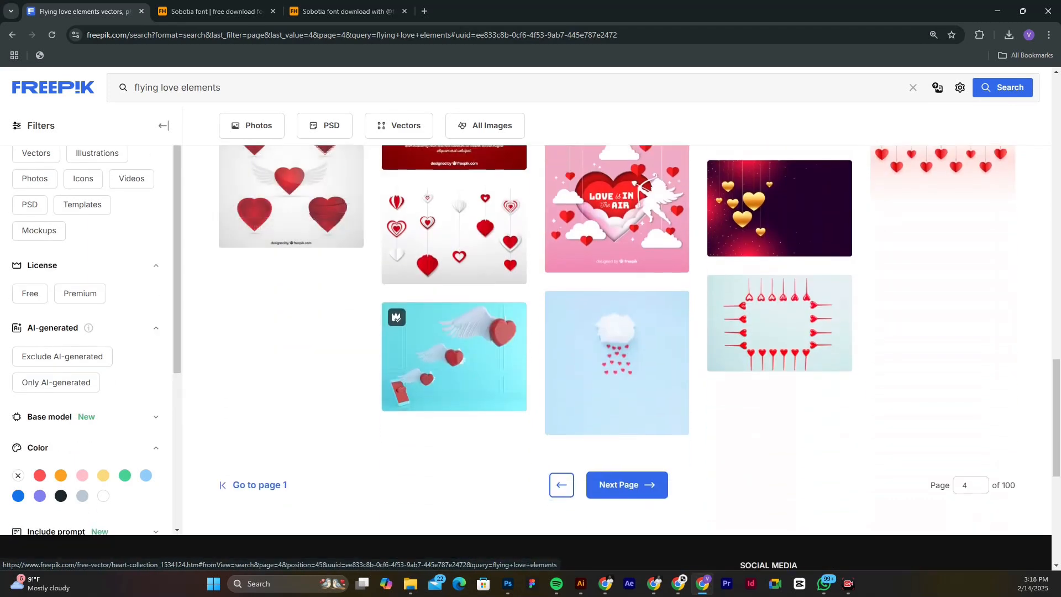
Step: Filter the results to PSD files and download the premium pink Valentine's Day background with realistic paper hearts
{"action": "left_click", "coordinate": [29, 205]}
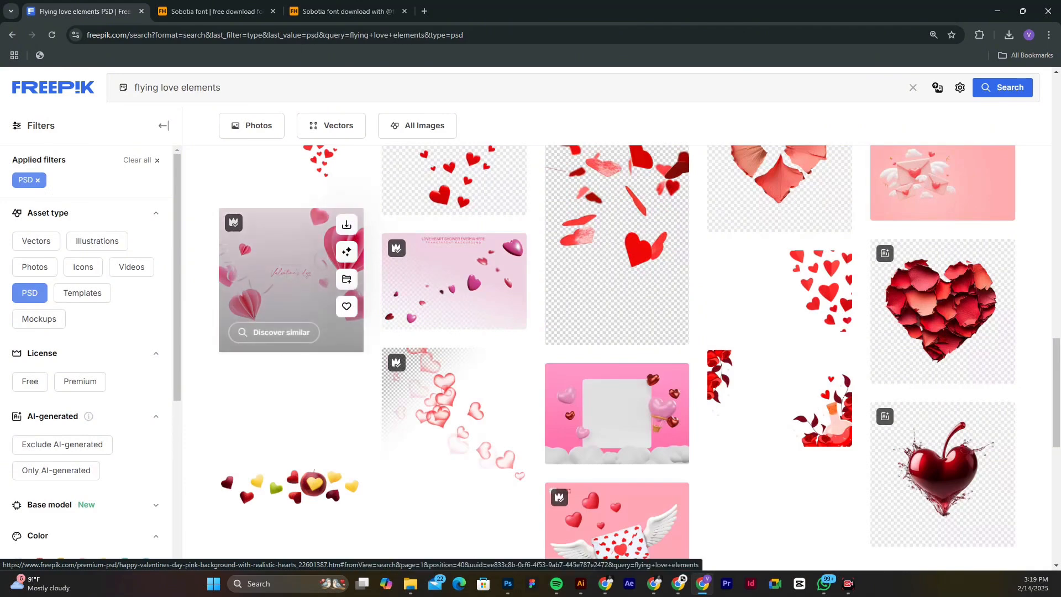
{"action": "left_click", "coordinate": [282, 276]}
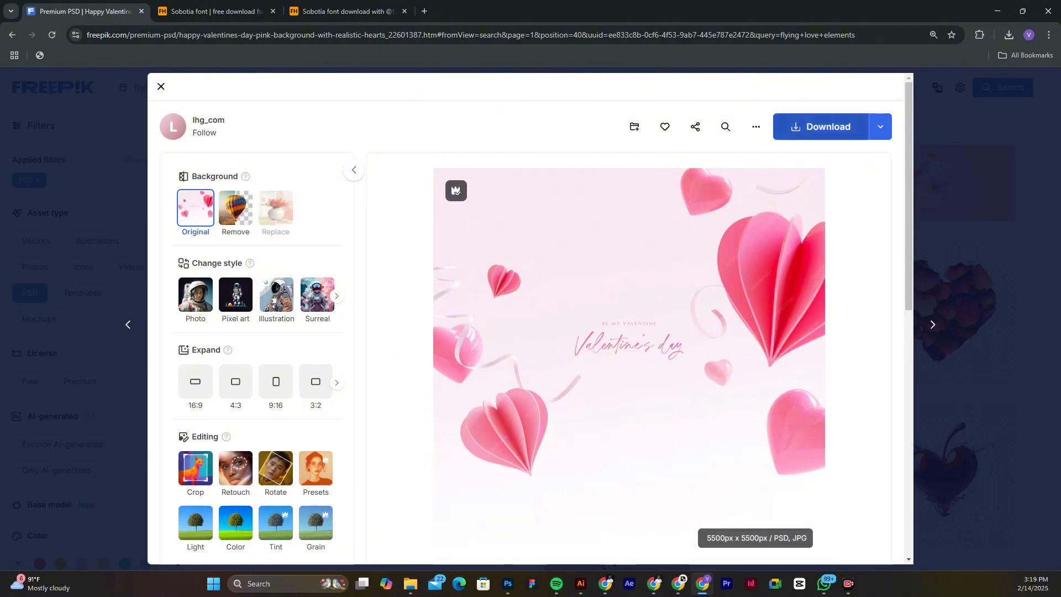
{"action": "left_click", "coordinate": [821, 126]}
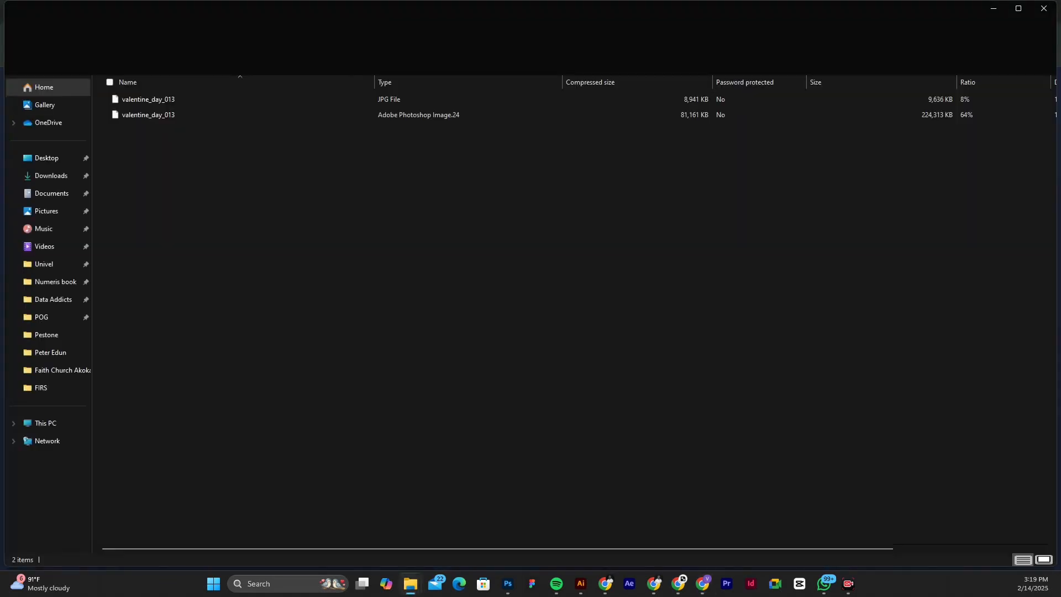
Step: Open the valentine_day_013 Photoshop file from the downloaded archive in Photoshop and bring its whole canvas into view
{"action": "left_click", "coordinate": [148, 115]}
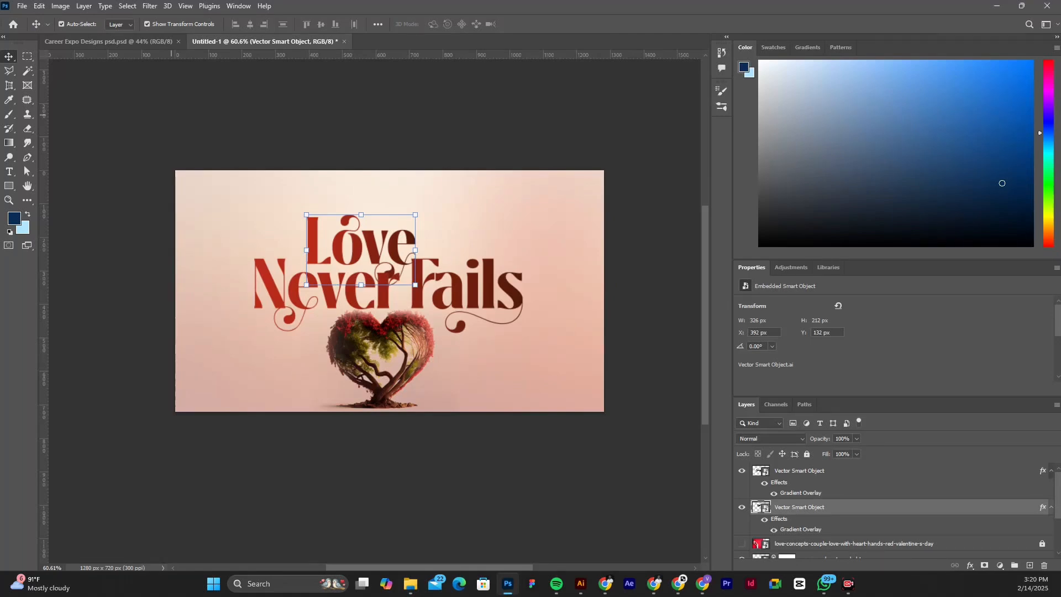
{"action": "key", "text": "alt+Tab"}
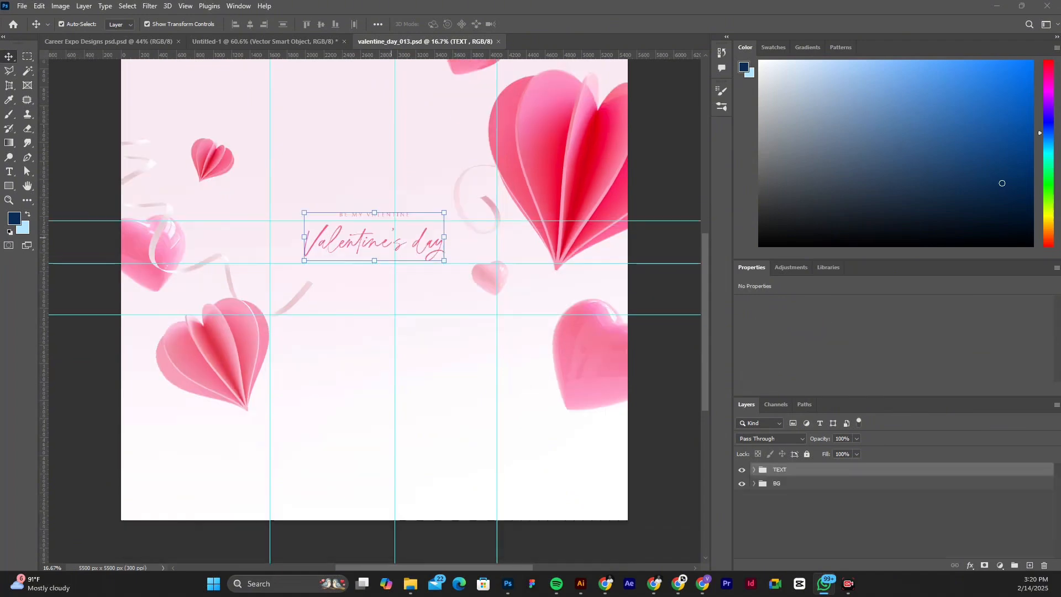
{"action": "scroll", "coordinate": [431, 257], "scroll_direction": "down", "scroll_amount": 1}
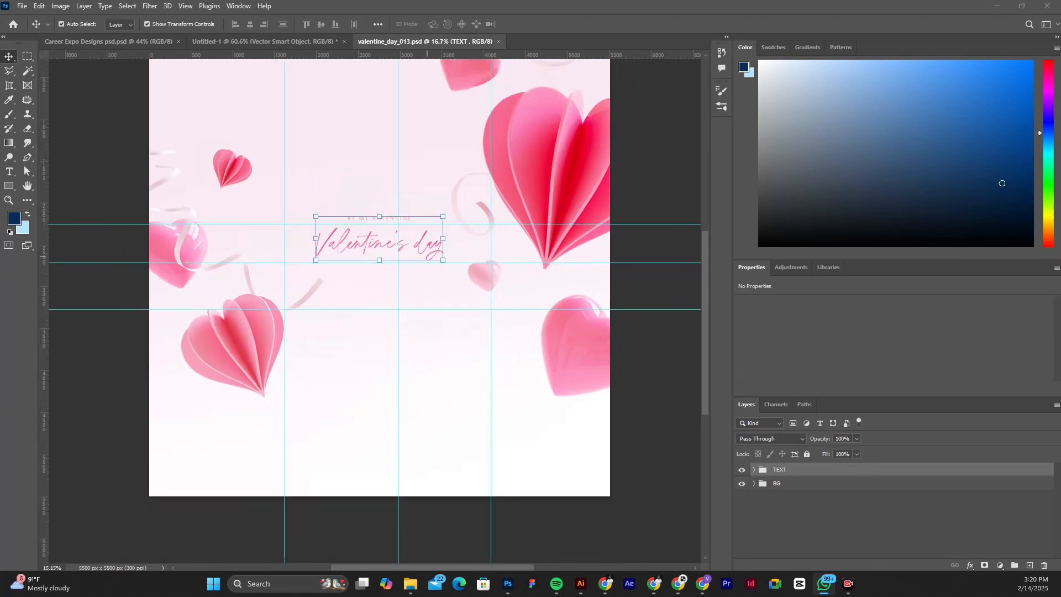
Step: Hide the TEXT group in valentine_day_013.psd and copy its HEART layer into the Untitled-1 design
{"action": "scroll", "coordinate": [424, 260], "scroll_direction": "down", "scroll_amount": 1}
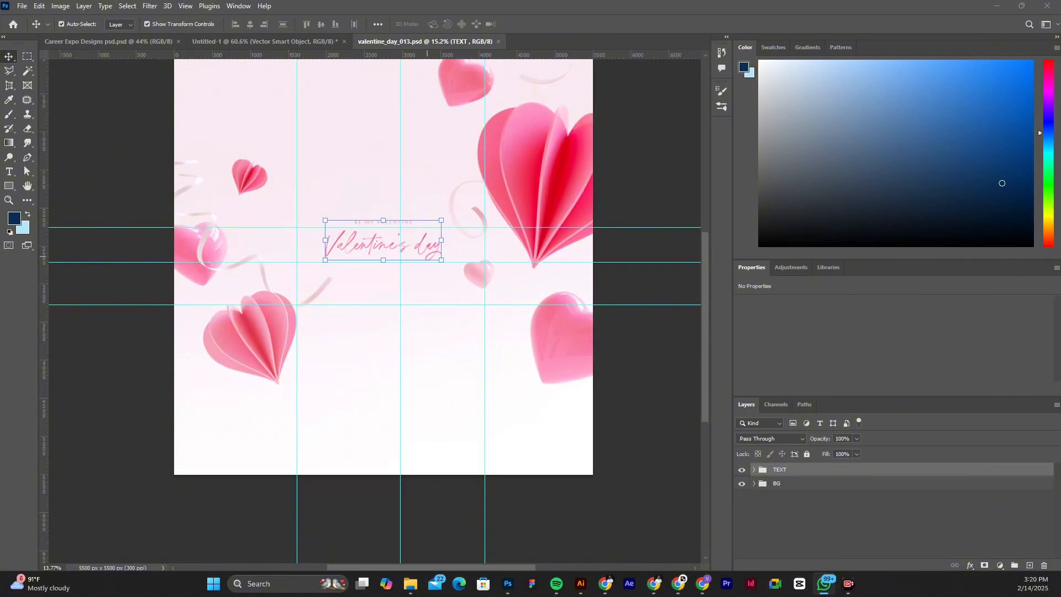
{"action": "scroll", "coordinate": [427, 256], "scroll_direction": "down", "scroll_amount": 1}
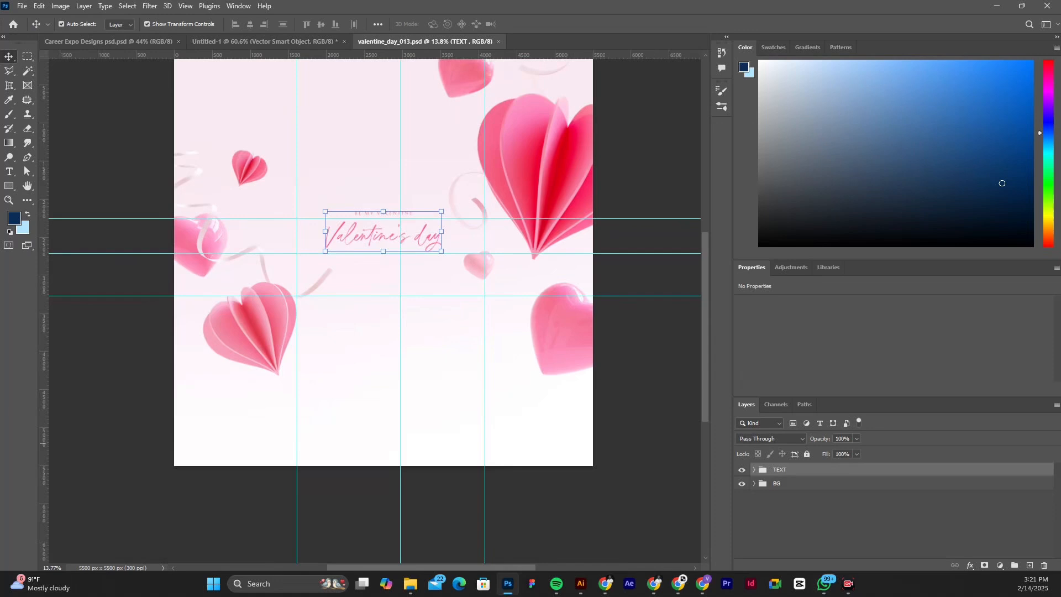
{"action": "left_click", "coordinate": [742, 469]}
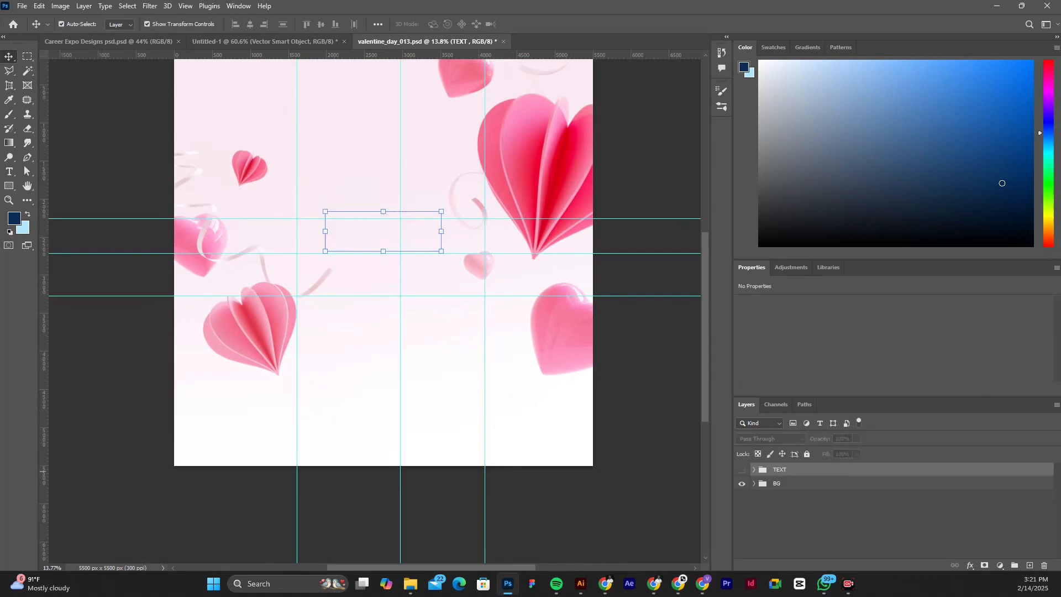
{"action": "left_click", "coordinate": [261, 330]}
{"action": "left_click_drag", "start_coordinate": [261, 330], "coordinate": [406, 225]}
{"action": "scroll", "coordinate": [406, 225], "scroll_direction": "down", "scroll_amount": 14}
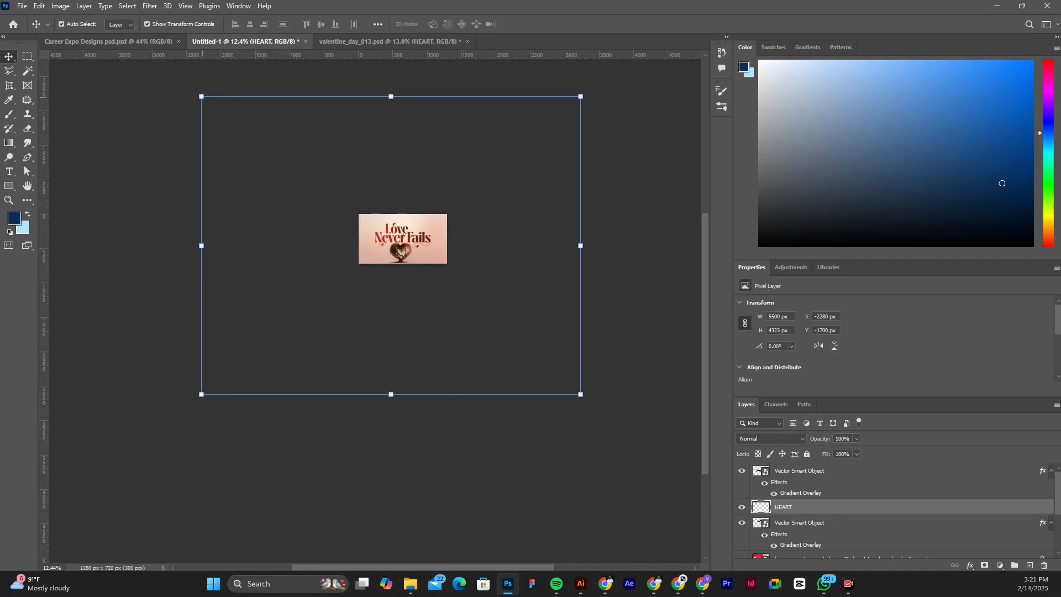
Step: Scale the HEART layer proportionally down to about 14.76%, about 812 × 638 px, over the lettering
{"action": "key", "text": "ctrl+t"}
{"action": "left_click_drag", "start_coordinate": [201, 96], "coordinate": [320, 189]}
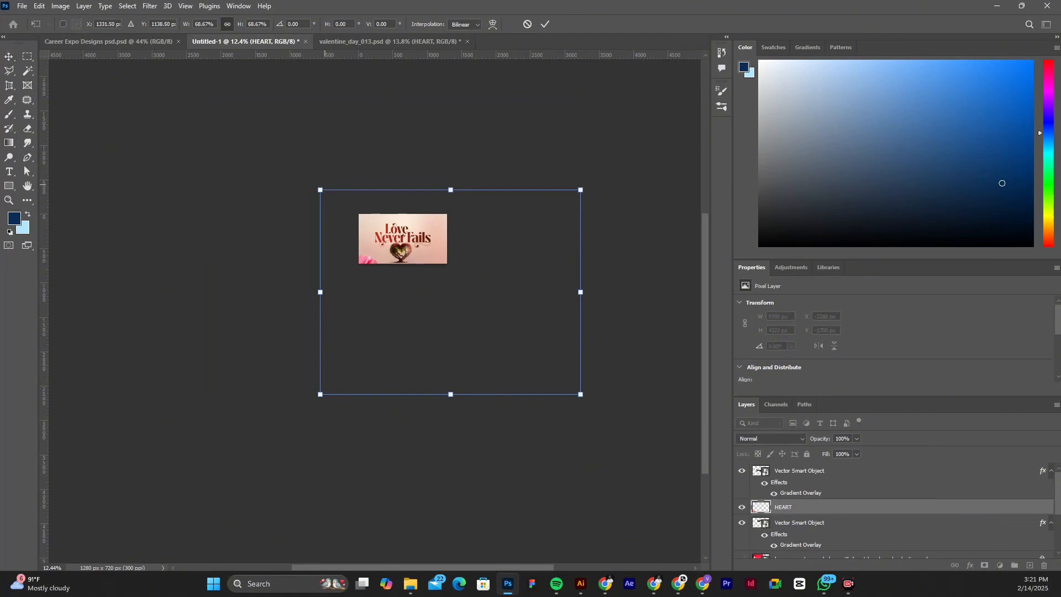
{"action": "left_click_drag", "start_coordinate": [580, 394], "coordinate": [480, 316]}
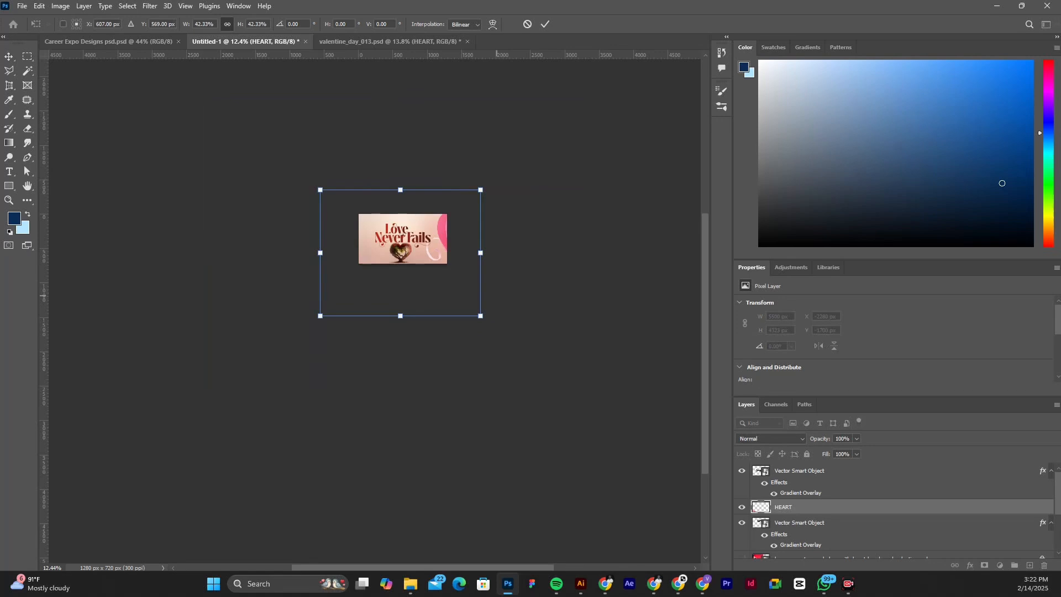
{"action": "left_click_drag", "start_coordinate": [320, 189], "coordinate": [374, 233]}
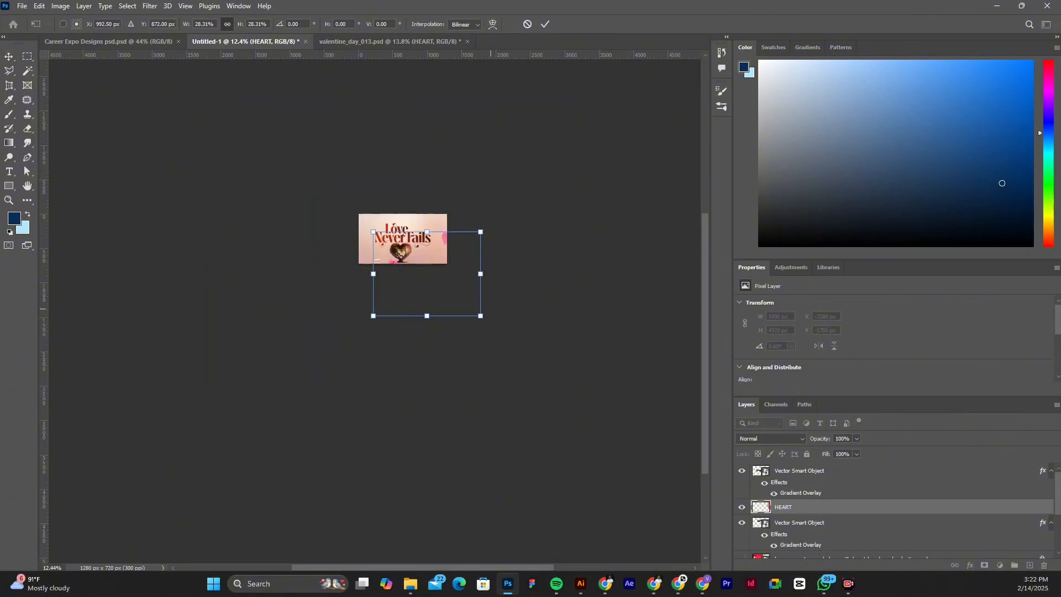
{"action": "left_click_drag", "start_coordinate": [482, 316], "coordinate": [432, 275]}
{"action": "left_click_drag", "start_coordinate": [432, 276], "coordinate": [429, 276]}
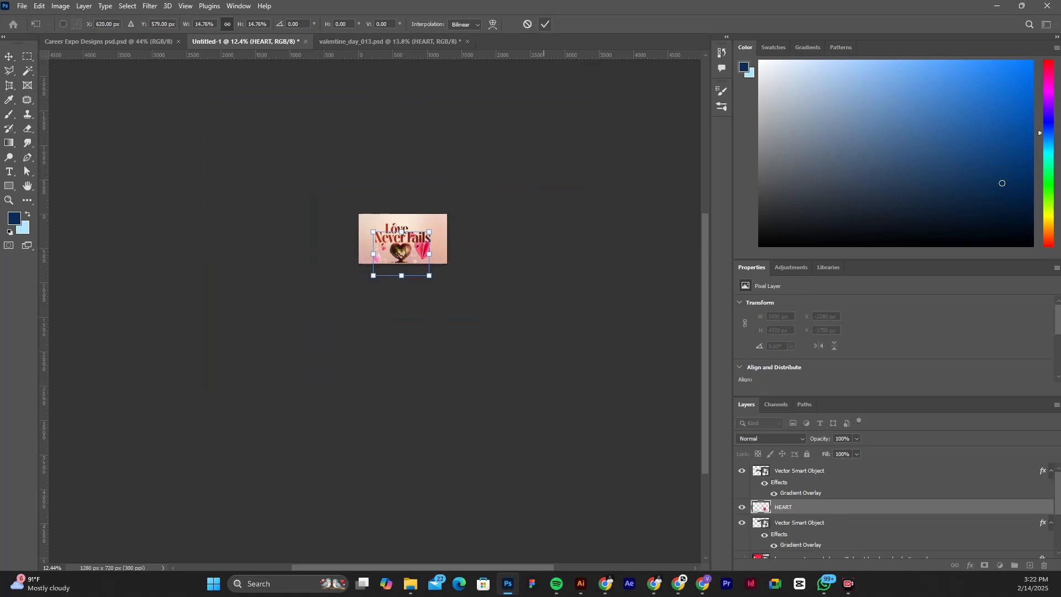
{"action": "left_click", "coordinate": [545, 24]}
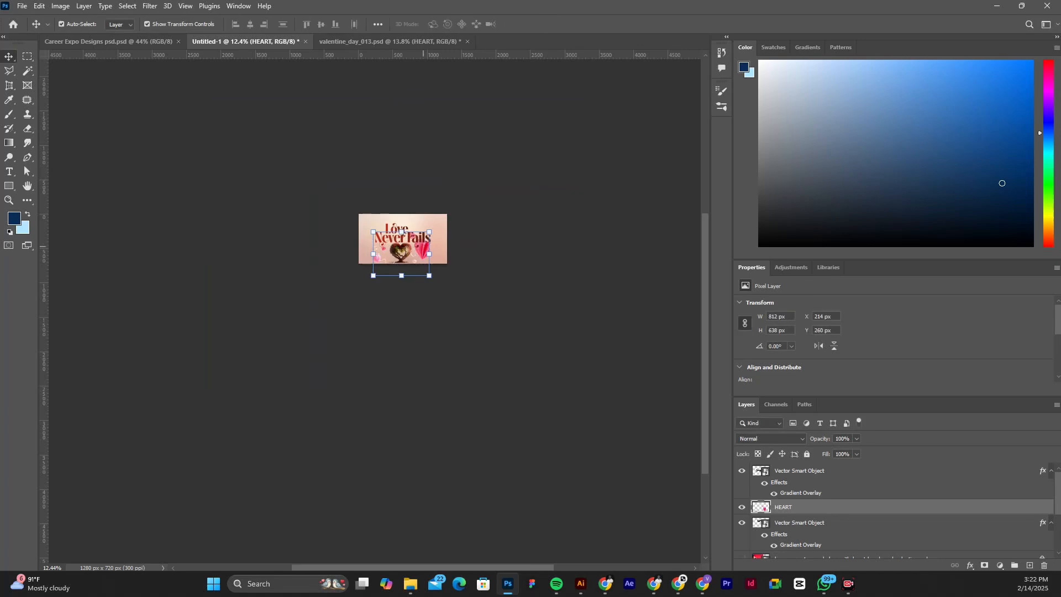
Step: Raise the HEART layer above the lettering layers and move it up to about X 168 px, Y 25 px
{"action": "scroll", "coordinate": [421, 242], "scroll_direction": "up", "scroll_amount": 4}
{"action": "scroll", "coordinate": [422, 260], "scroll_direction": "up", "scroll_amount": 3}
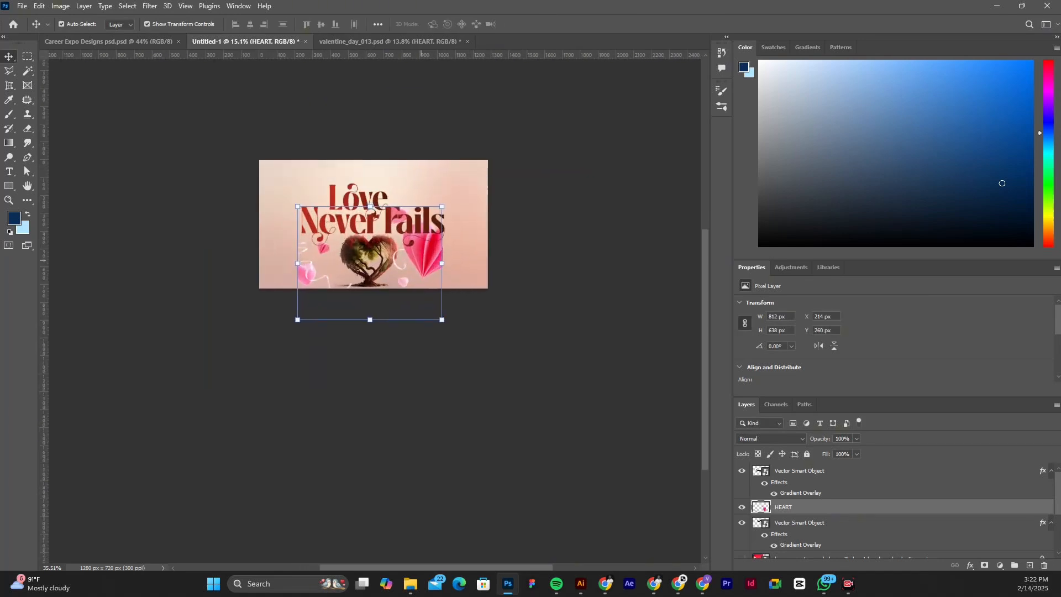
{"action": "scroll", "coordinate": [421, 260], "scroll_direction": "up", "scroll_amount": 1}
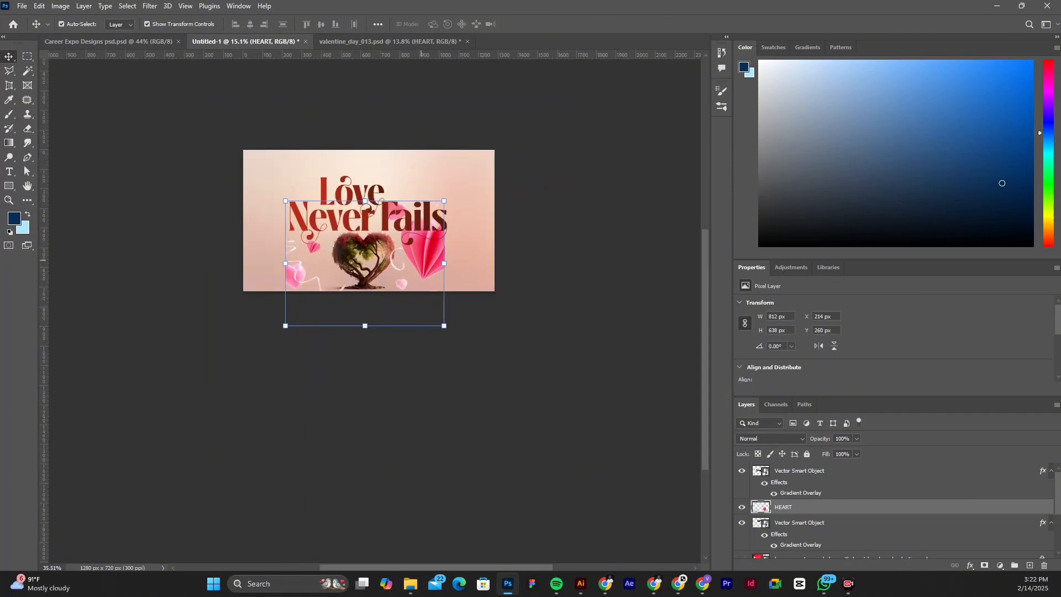
{"action": "key", "text": "ctrl+]"}
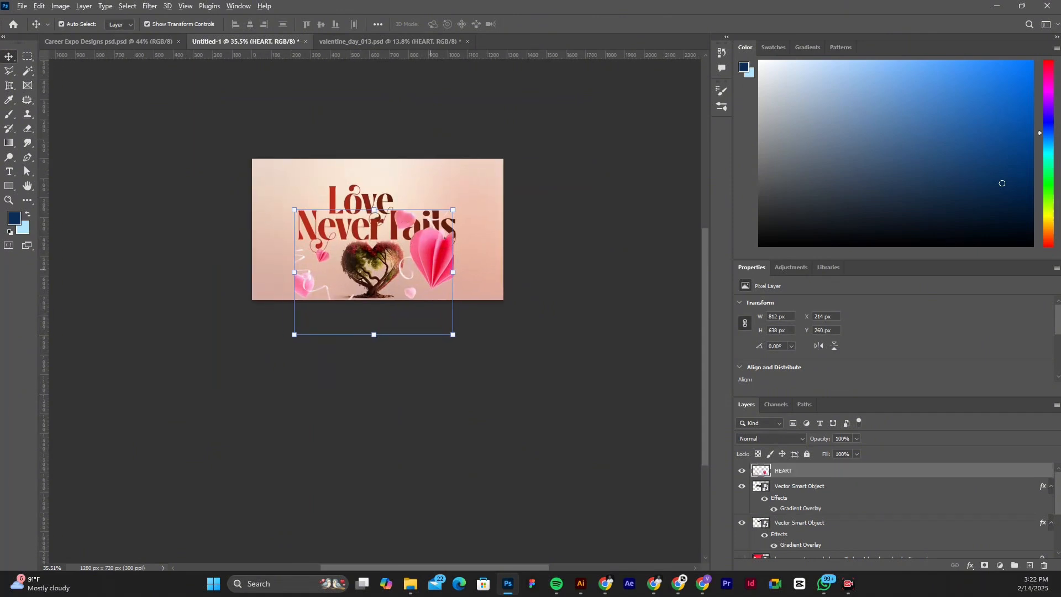
{"action": "scroll", "coordinate": [430, 269], "scroll_direction": "up", "scroll_amount": 2}
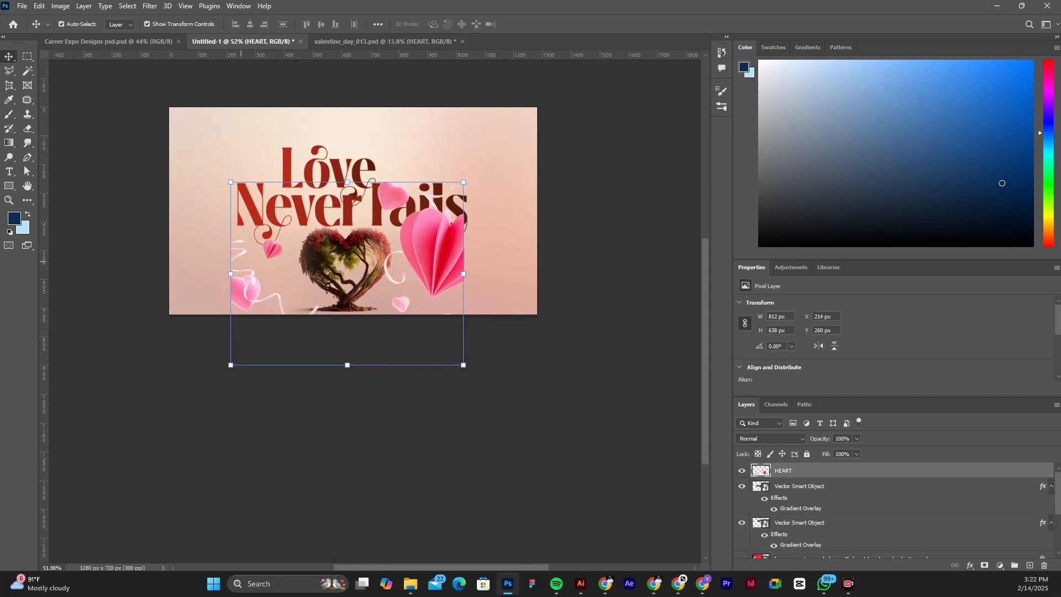
{"action": "left_click_drag", "start_coordinate": [463, 226], "coordinate": [449, 168]}
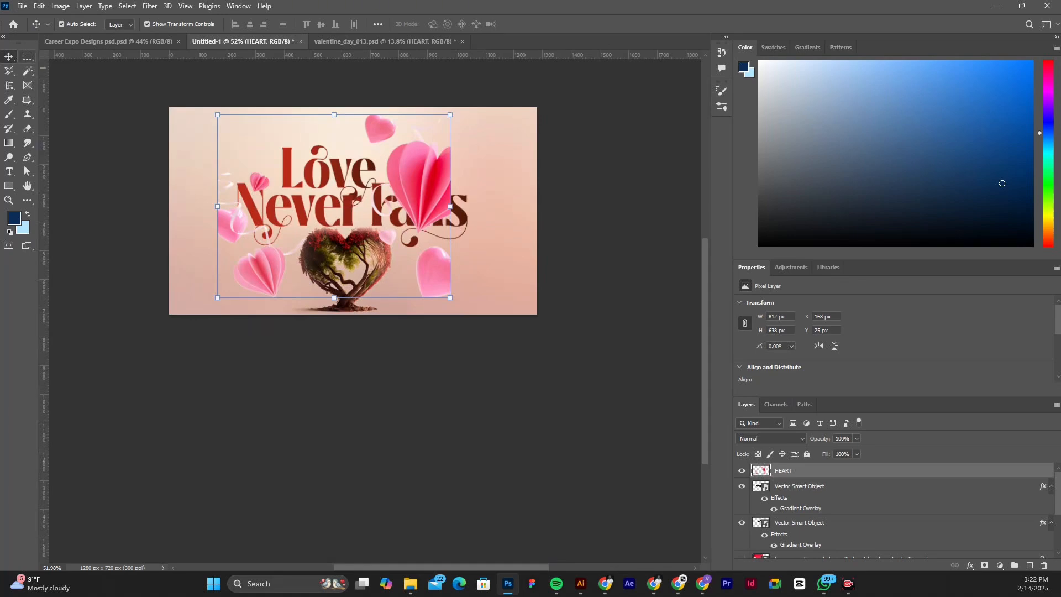
Step: Select the right-hand group of hearts with a rectangular marquee and cut it to a separate layer
{"action": "left_click", "coordinate": [27, 56]}
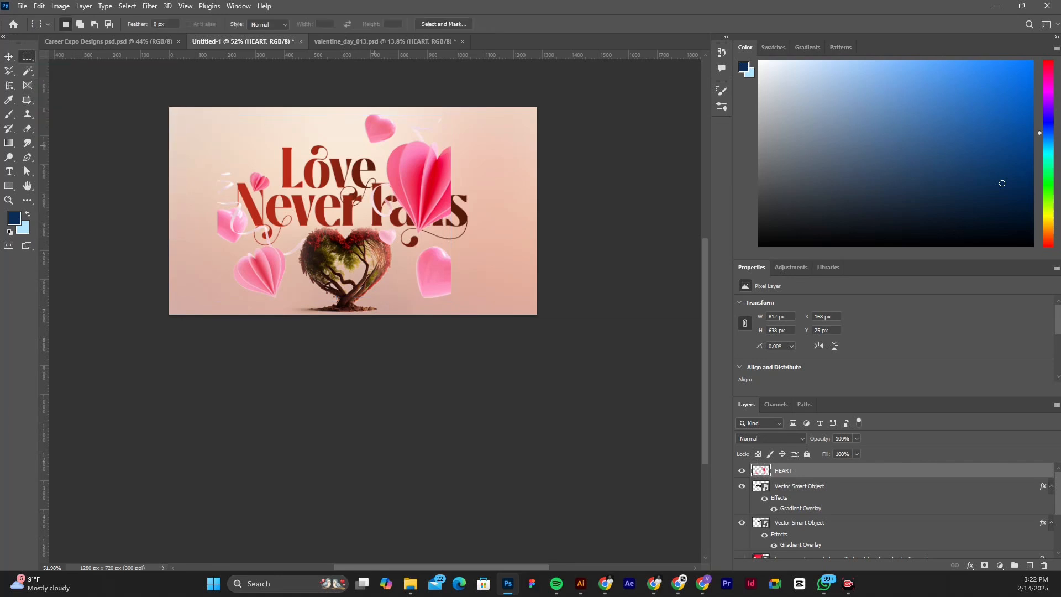
{"action": "left_click_drag", "start_coordinate": [343, 107], "coordinate": [479, 305]}
{"action": "right_click", "coordinate": [419, 191]}
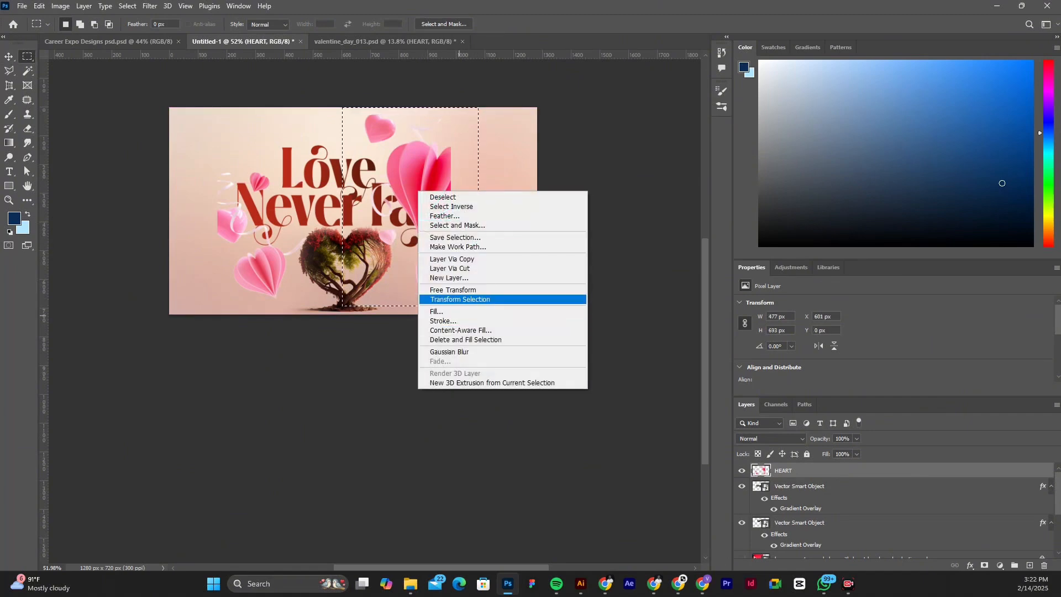
{"action": "left_click", "coordinate": [449, 268]}
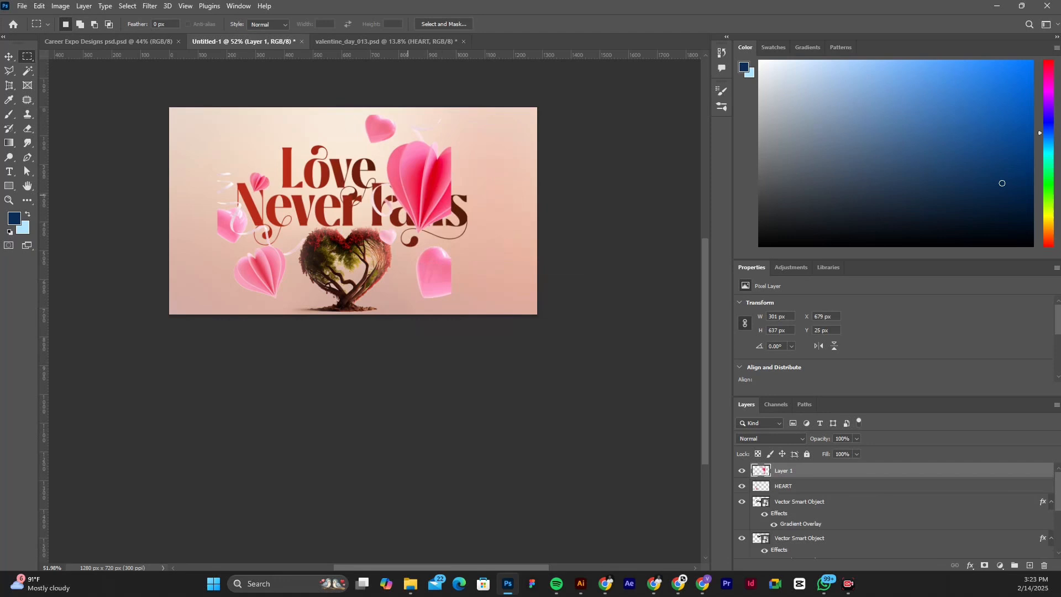
Step: Move the cut hearts to the design's upper-right edge and the remaining HEART layer to its lower-left corner
{"action": "key", "text": "v"}
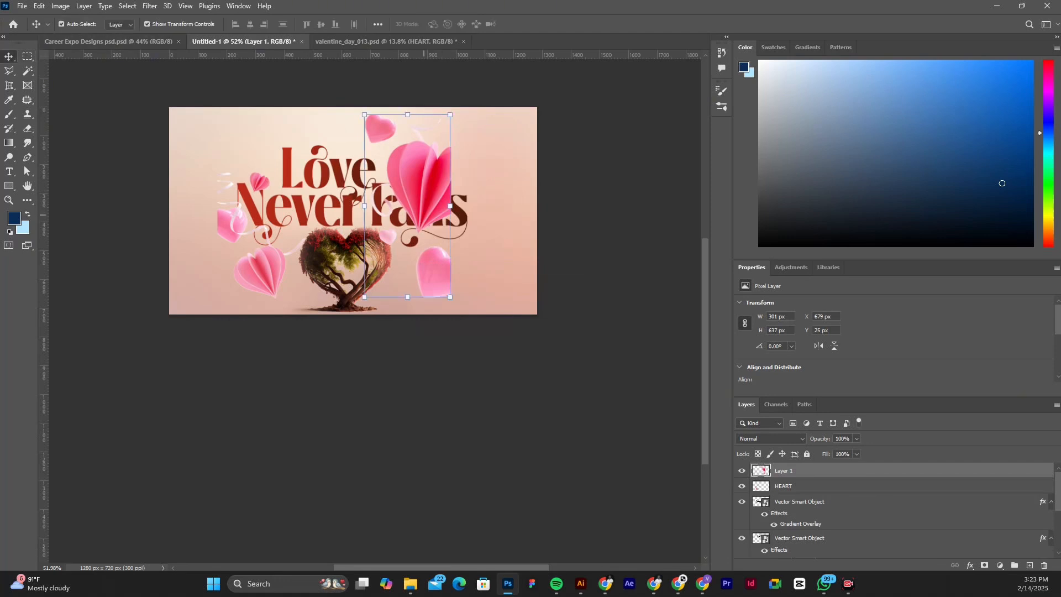
{"action": "left_click_drag", "start_coordinate": [434, 163], "coordinate": [529, 170]}
{"action": "left_click_drag", "start_coordinate": [261, 262], "coordinate": [206, 296]}
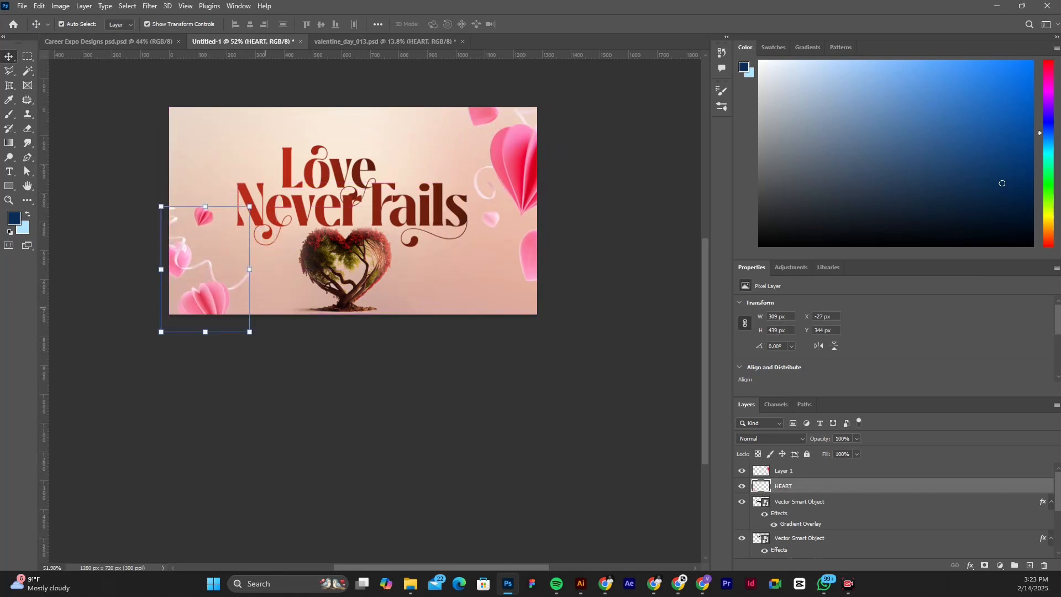
Step: Scale the right-hand hearts down to about 77.74% and position them along the design's upper-right edge
{"action": "left_click", "coordinate": [528, 171]}
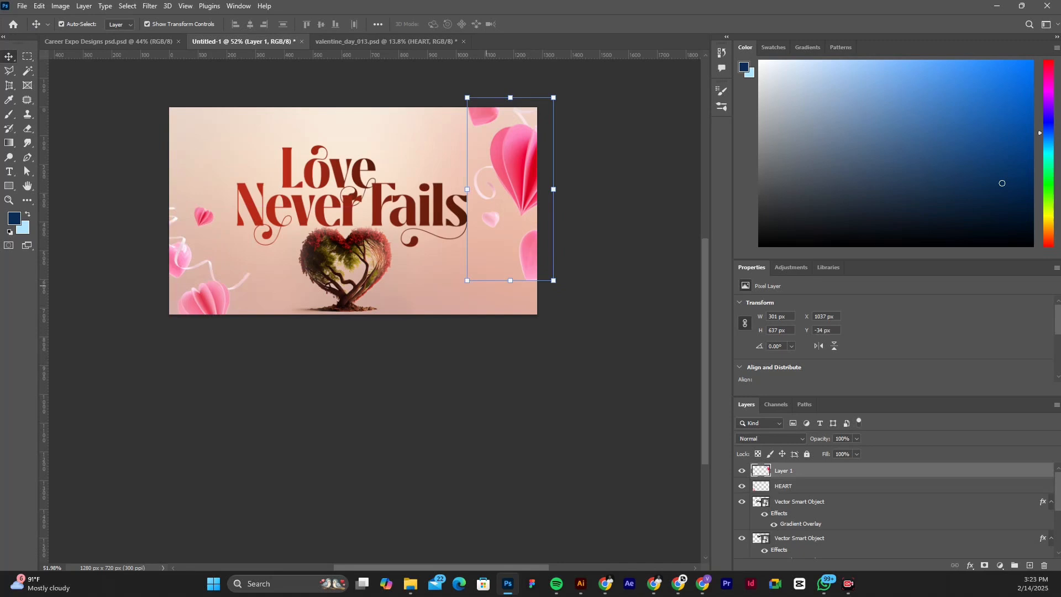
{"action": "left_click_drag", "start_coordinate": [467, 282], "coordinate": [480, 255]}
{"action": "left_click_drag", "start_coordinate": [553, 98], "coordinate": [546, 110]}
{"action": "left_click_drag", "start_coordinate": [522, 174], "coordinate": [521, 166]}
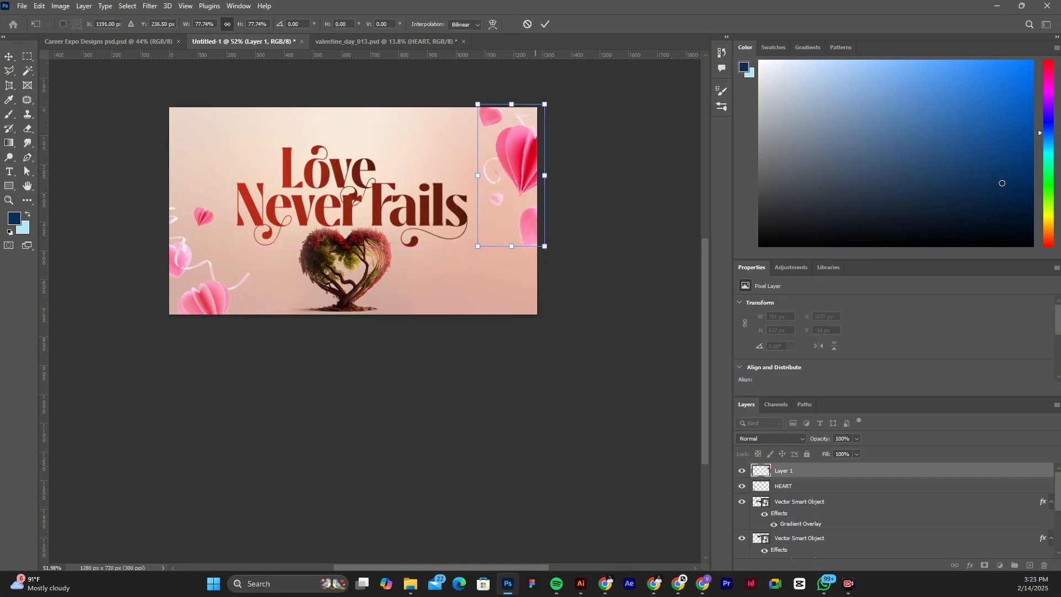
{"action": "left_click", "coordinate": [544, 24]}
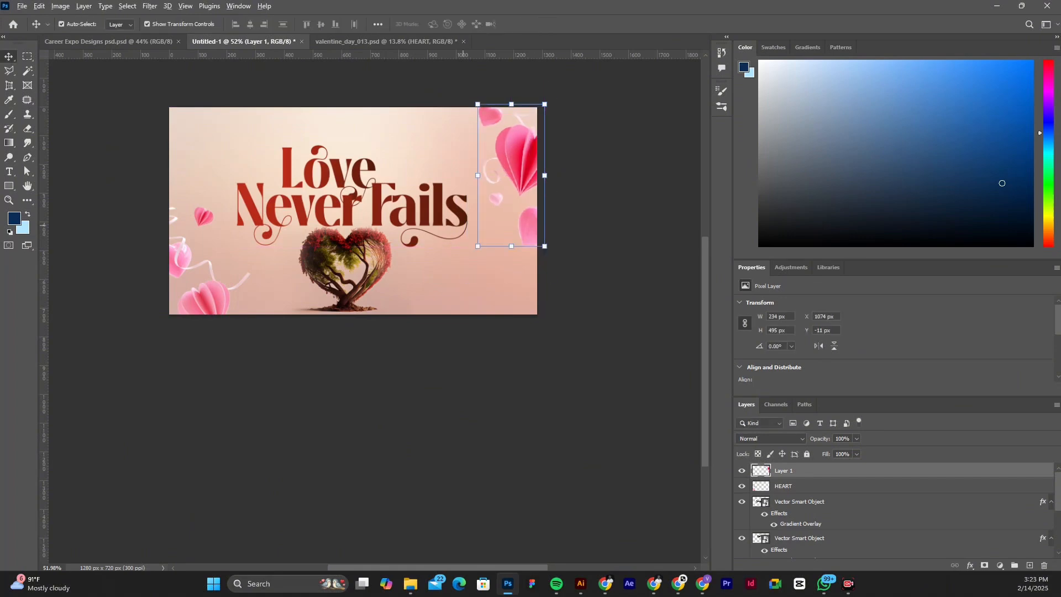
Step: Set the starting color stop of the "Love" lettering's Gradient Overlay to pink #f7658c
{"action": "scroll", "coordinate": [464, 225], "scroll_direction": "down", "scroll_amount": 1}
{"action": "scroll", "coordinate": [348, 259], "scroll_direction": "up", "scroll_amount": 2}
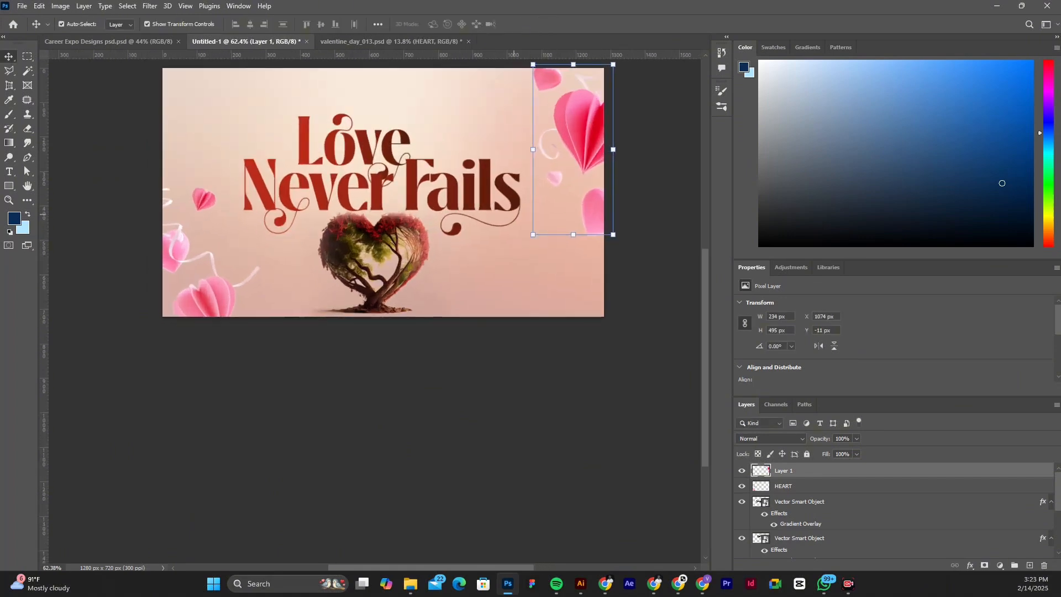
{"action": "scroll", "coordinate": [383, 210], "scroll_direction": "up", "scroll_amount": 1}
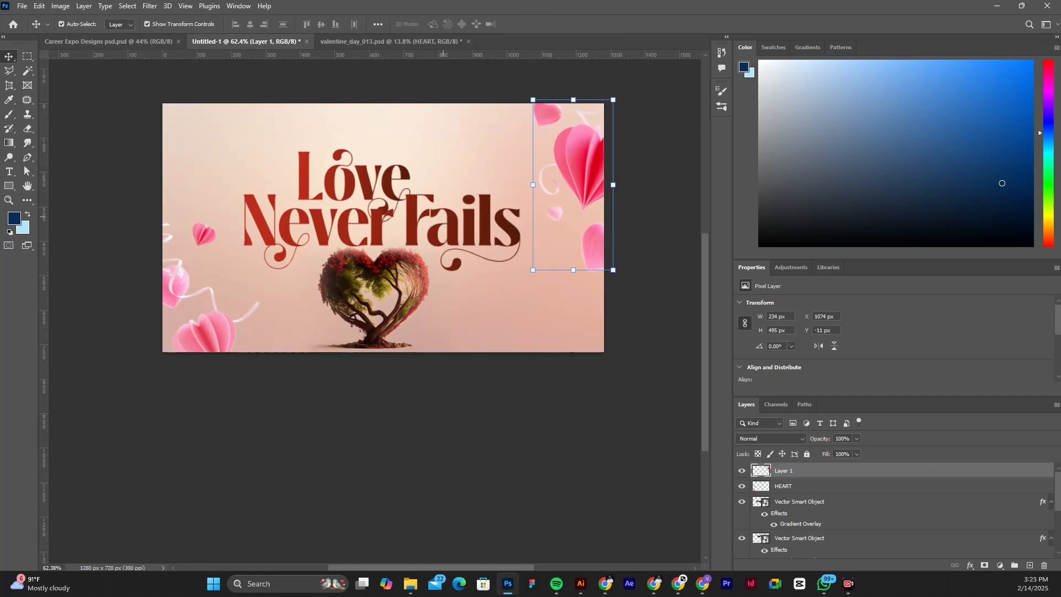
{"action": "scroll", "coordinate": [583, 174], "scroll_direction": "up", "scroll_amount": 3}
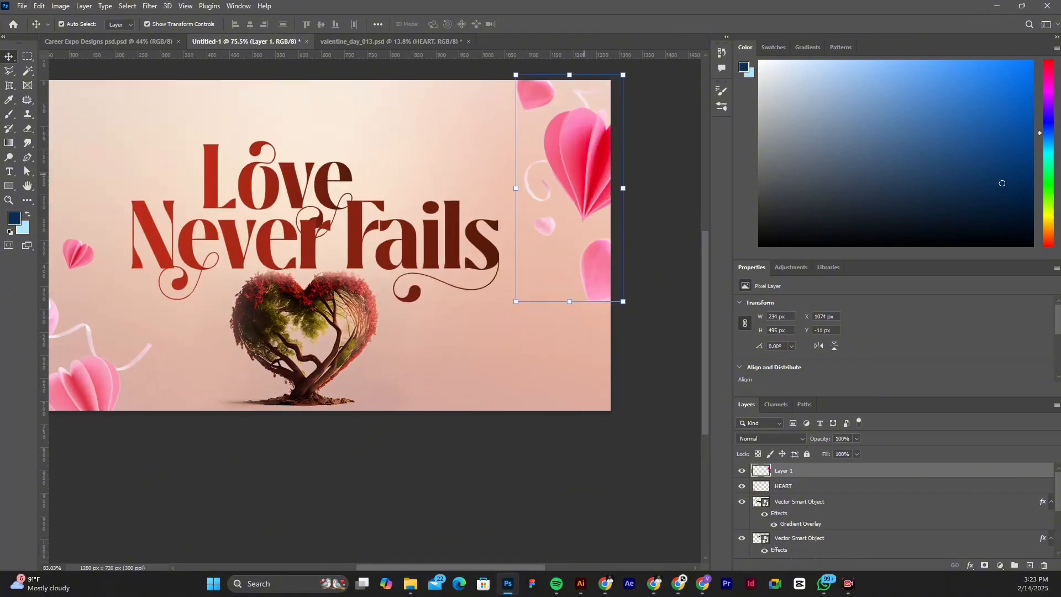
{"action": "scroll", "coordinate": [368, 169], "scroll_direction": "down", "scroll_amount": 1}
{"action": "scroll", "coordinate": [315, 175], "scroll_direction": "down", "scroll_amount": 1}
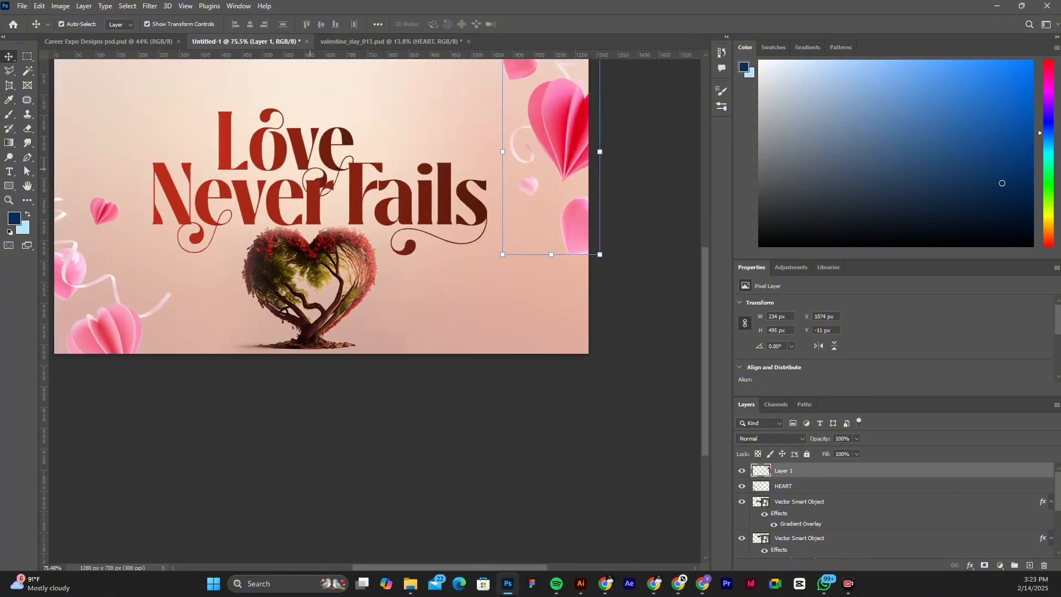
{"action": "left_click", "coordinate": [298, 152]}
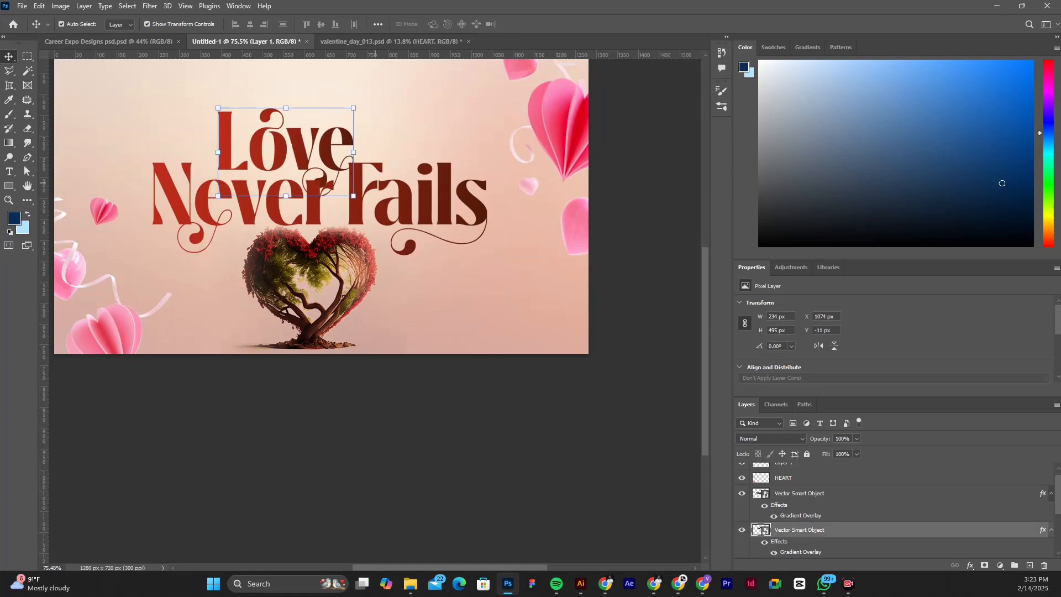
{"action": "left_click_drag", "start_coordinate": [537, 221], "coordinate": [512, 258]}
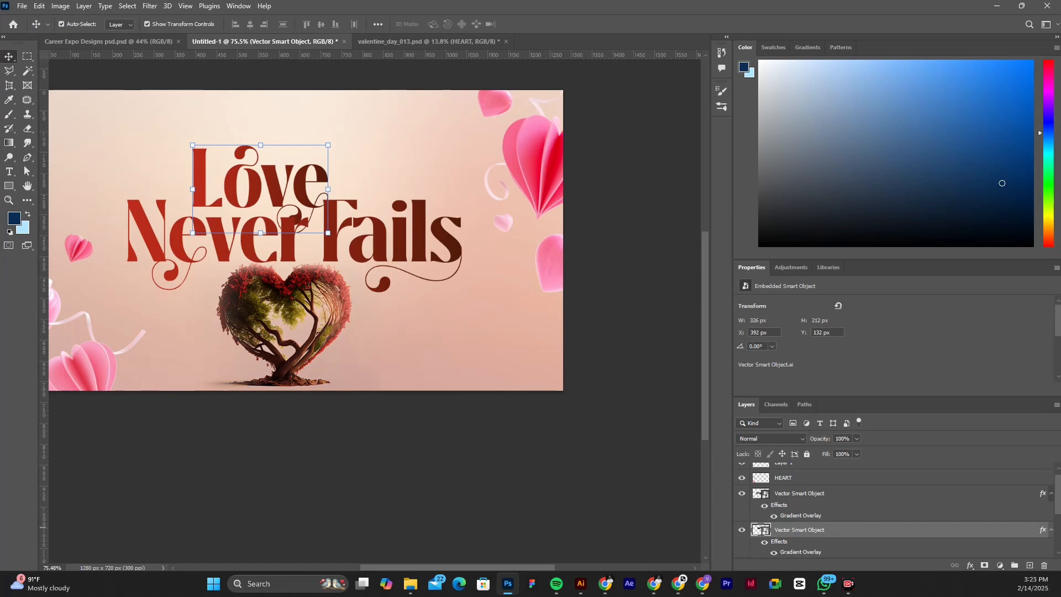
{"action": "double_click", "coordinate": [759, 528]}
{"action": "left_click_drag", "start_coordinate": [638, 157], "coordinate": [745, 139]}
{"action": "left_click", "coordinate": [691, 319]}
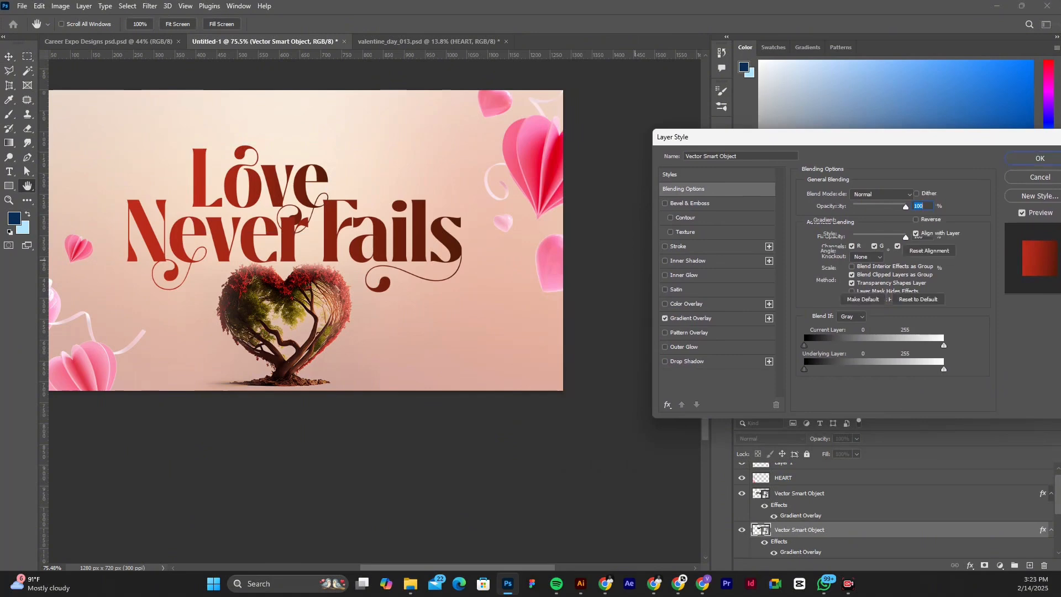
{"action": "left_click", "coordinate": [870, 219]}
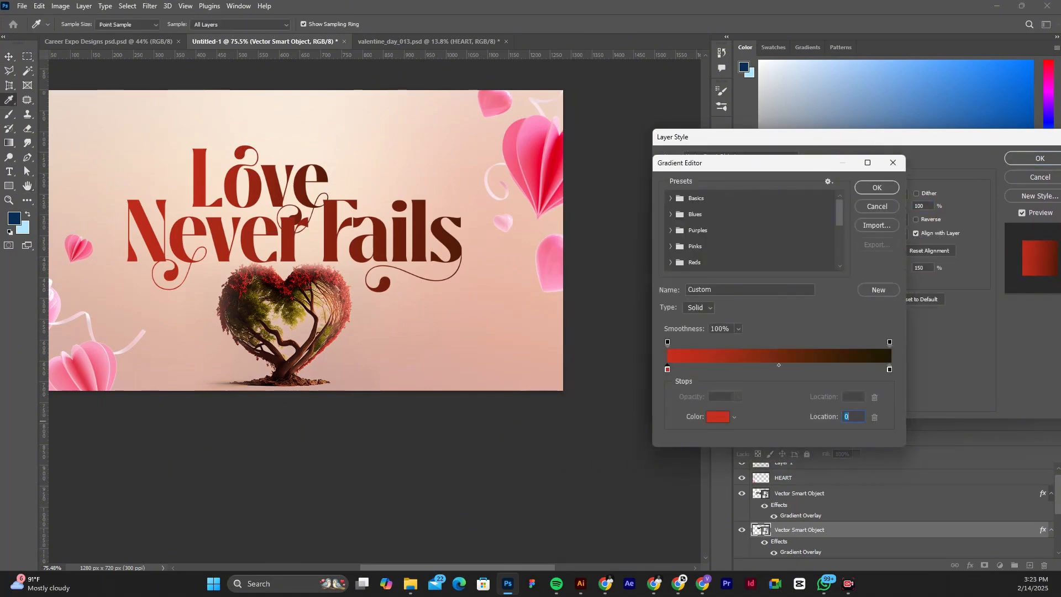
{"action": "left_click", "coordinate": [717, 417]}
{"action": "type", "text": "f7658c"}
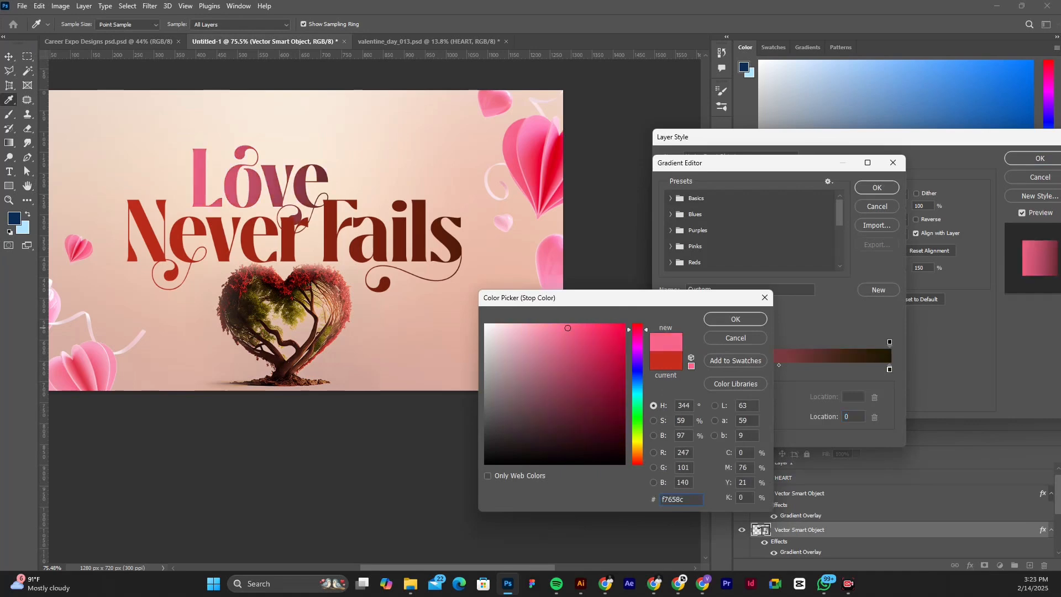
{"action": "key", "text": "Return"}
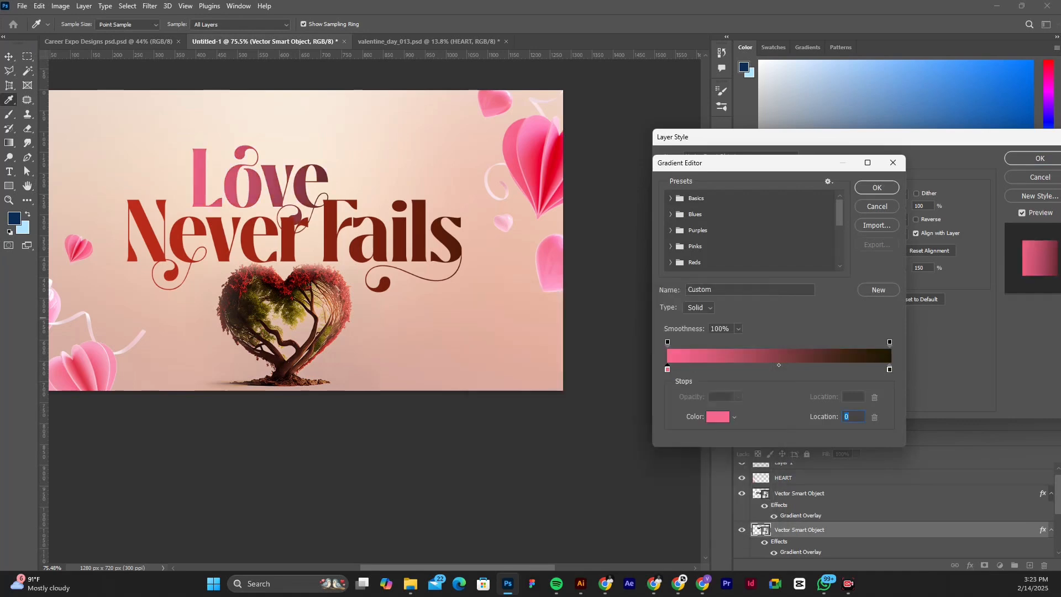
Step: Change the end stop of the "Love" gradient to red, entering #d70011 and adjusting it to a brighter shade
{"action": "left_click", "coordinate": [889, 369]}
{"action": "left_click", "coordinate": [717, 416]}
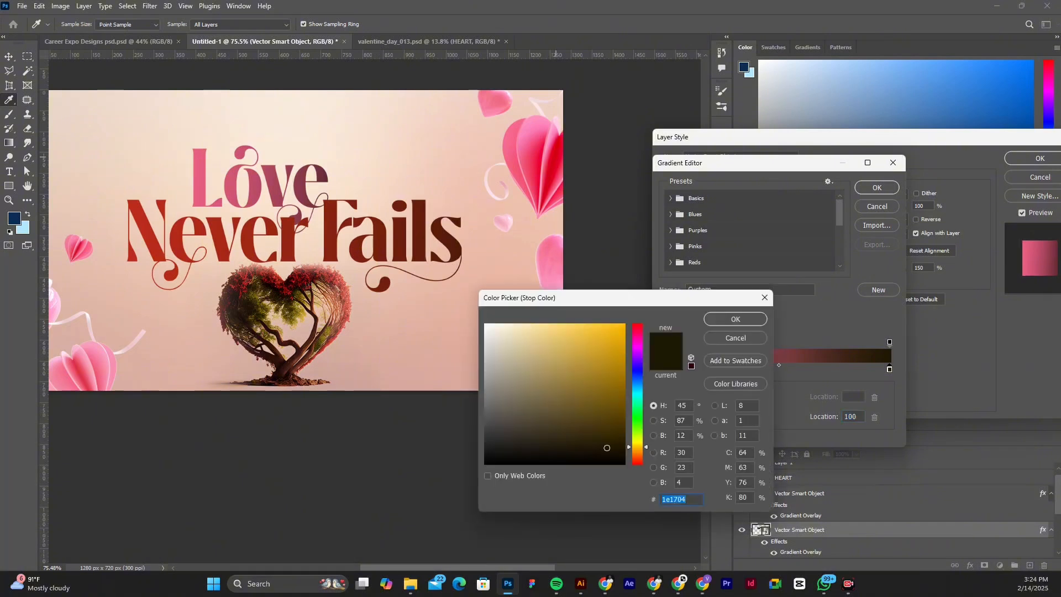
{"action": "type", "text": "d70011"}
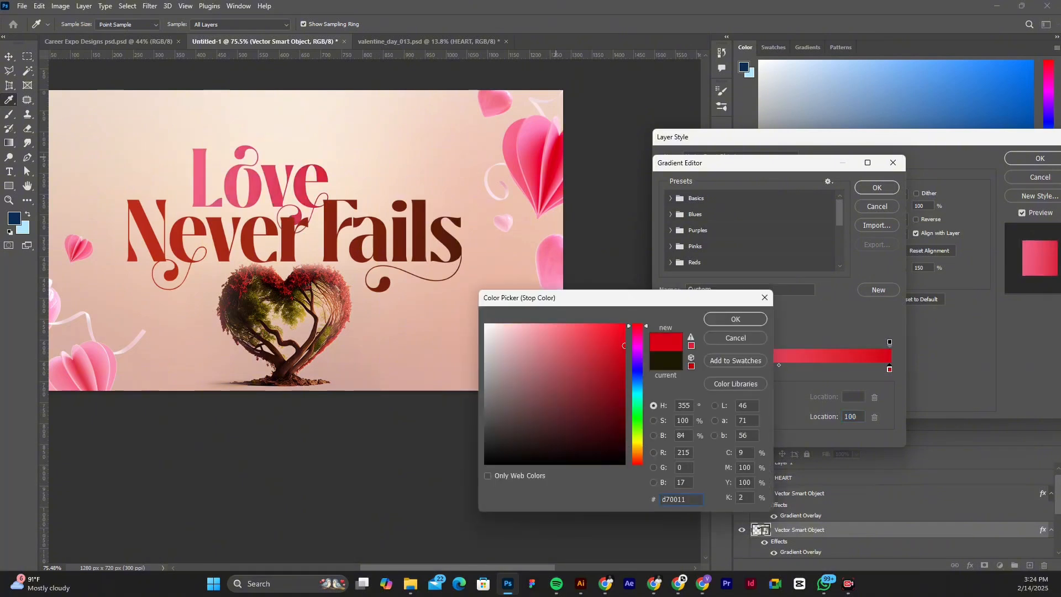
{"action": "left_click", "coordinate": [617, 368]}
{"action": "left_click_drag", "start_coordinate": [617, 368], "coordinate": [617, 338]}
{"action": "left_click", "coordinate": [735, 318]}
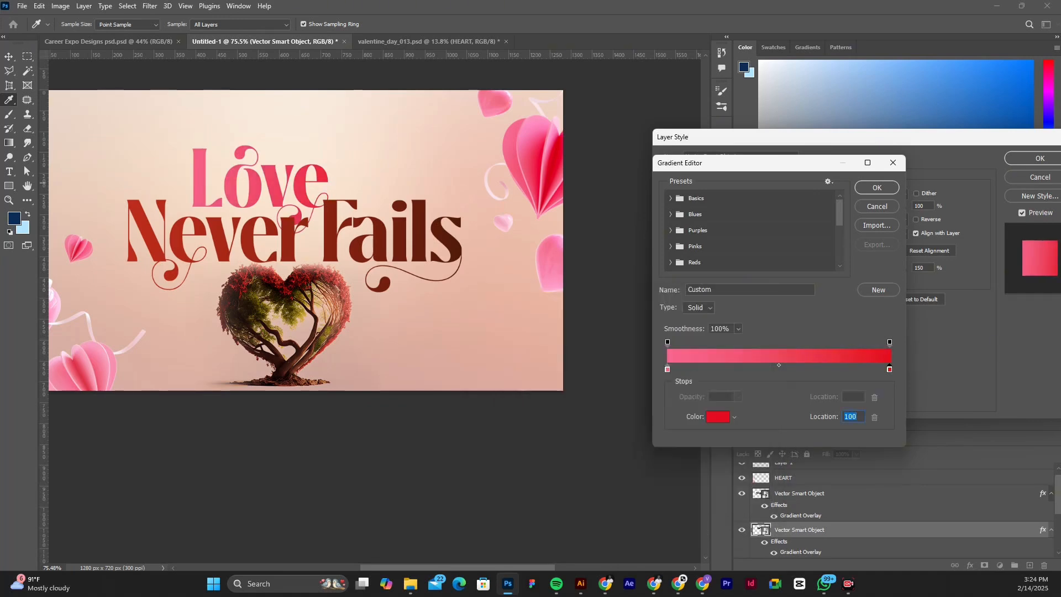
Step: Accept the gradient edits on the "Love" lettering and copy its layer style onto the "Never Fails" lettering
{"action": "left_click", "coordinate": [876, 188]}
{"action": "left_click", "coordinate": [1039, 159]}
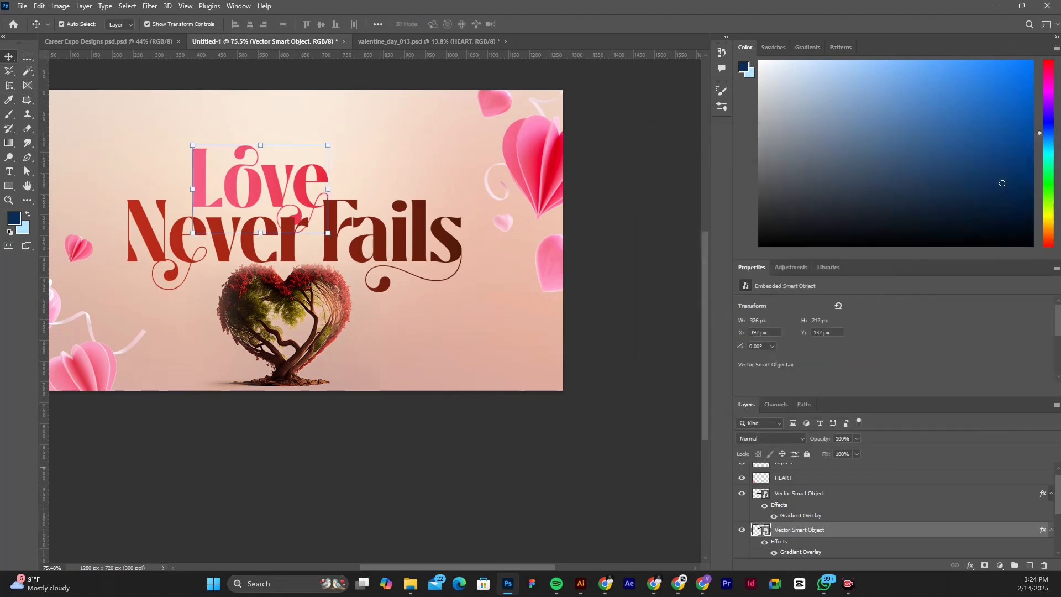
{"action": "right_click", "coordinate": [859, 529]}
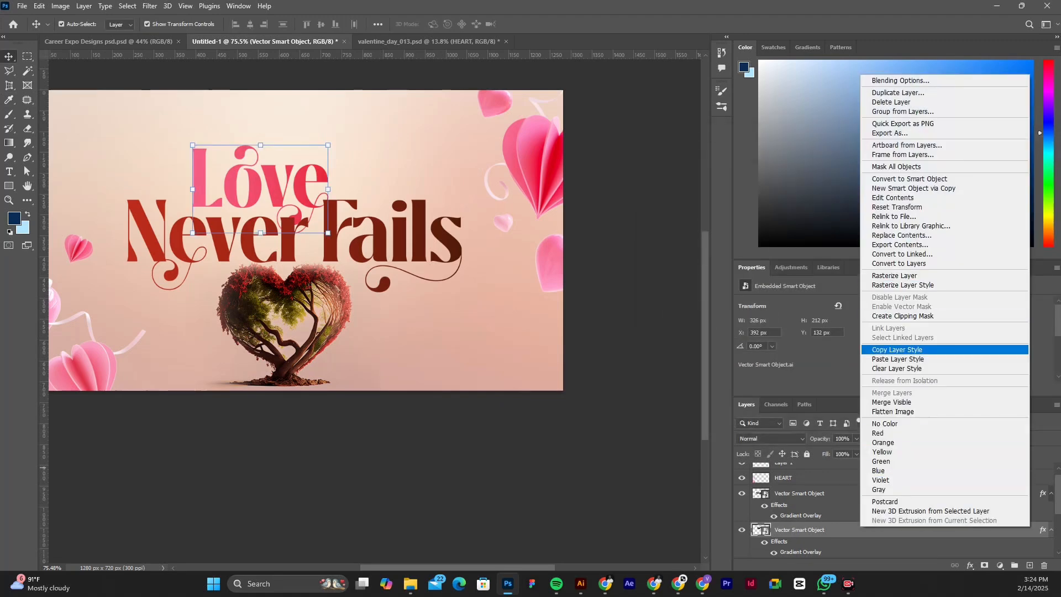
{"action": "left_click", "coordinate": [897, 349]}
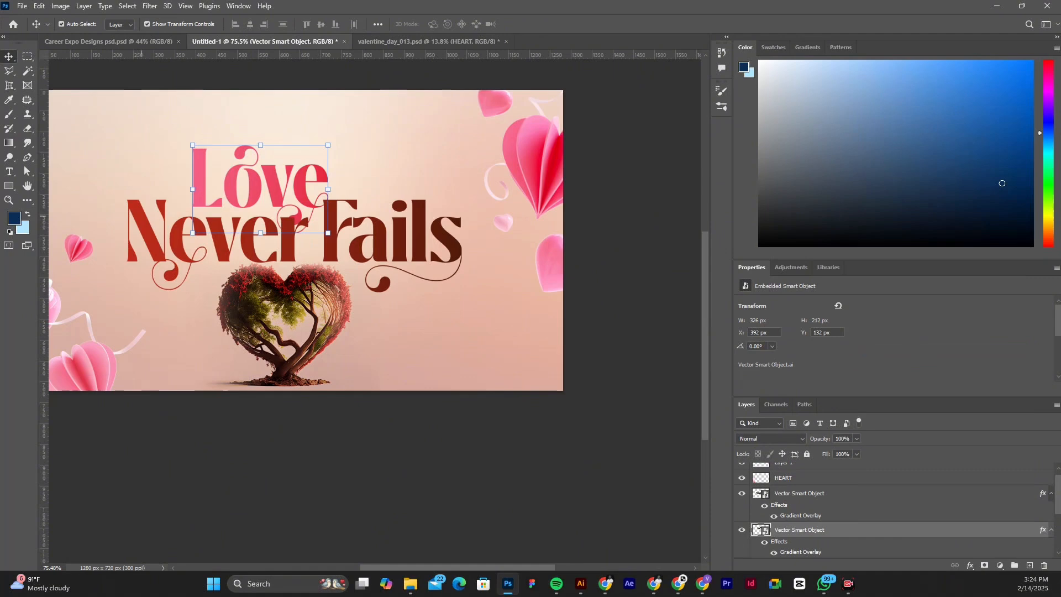
{"action": "left_click", "coordinate": [758, 493]}
{"action": "right_click", "coordinate": [757, 493]}
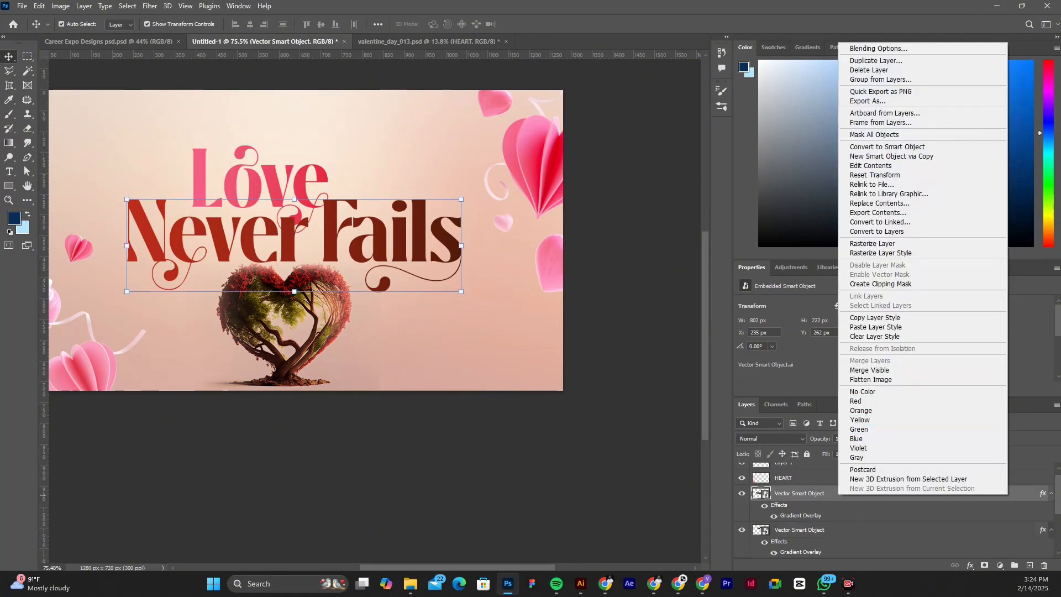
{"action": "left_click", "coordinate": [875, 327]}
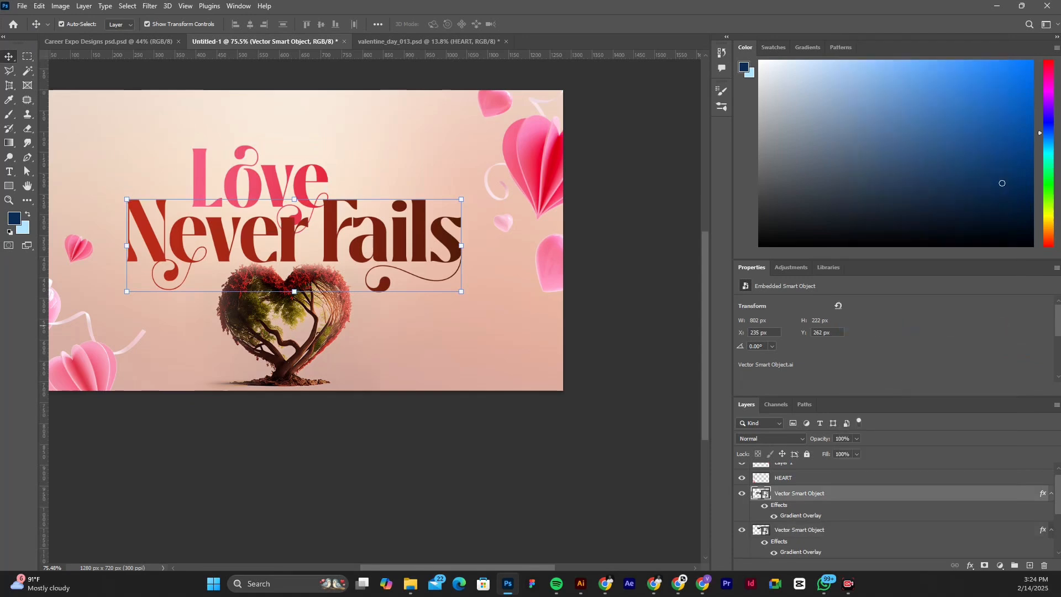
{"action": "scroll", "coordinate": [352, 244], "scroll_direction": "down", "scroll_amount": 4}
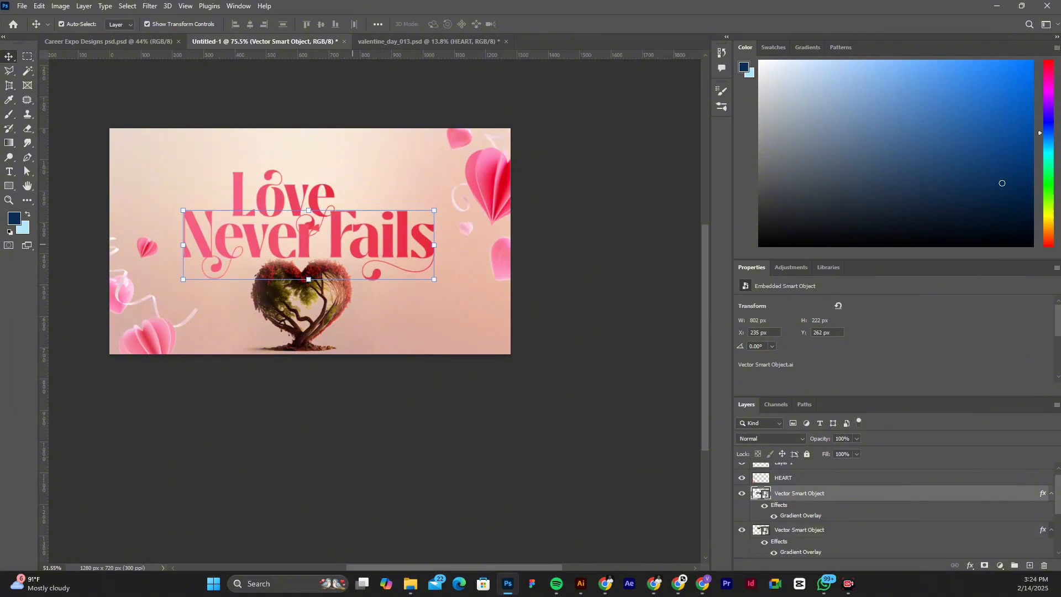
Step: Lower the fill of the inspirational-valentines-day-relationship-journey background layer to 22%
{"action": "scroll", "coordinate": [352, 244], "scroll_direction": "up", "scroll_amount": 3}
{"action": "scroll", "coordinate": [300, 203], "scroll_direction": "up", "scroll_amount": 1}
{"action": "scroll", "coordinate": [300, 203], "scroll_direction": "up", "scroll_amount": 1}
{"action": "left_click", "coordinate": [511, 222]}
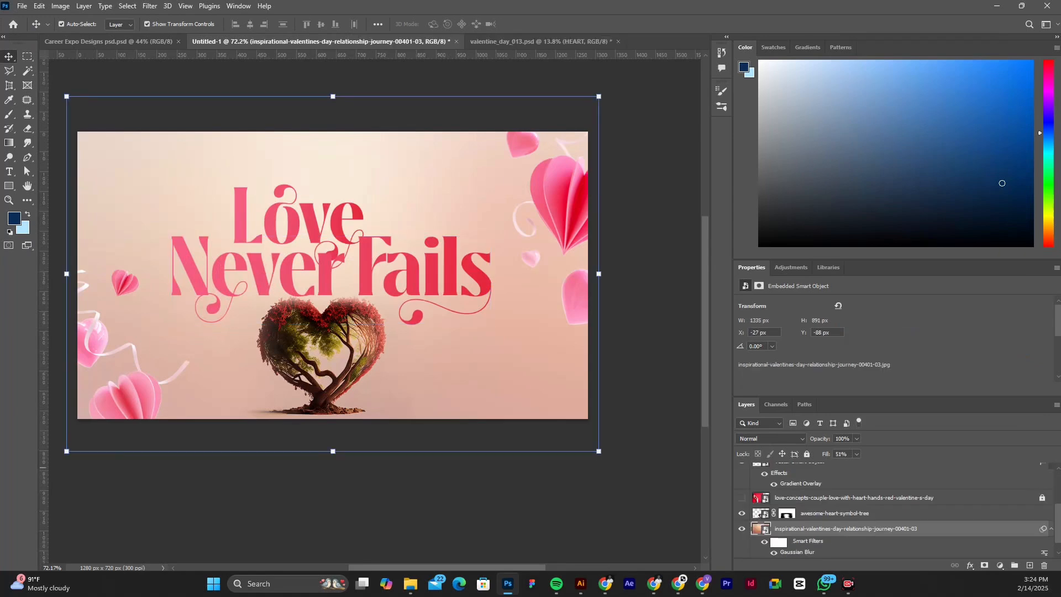
{"action": "left_click", "coordinate": [856, 453]}
{"action": "left_click_drag", "start_coordinate": [857, 467], "coordinate": [843, 467]}
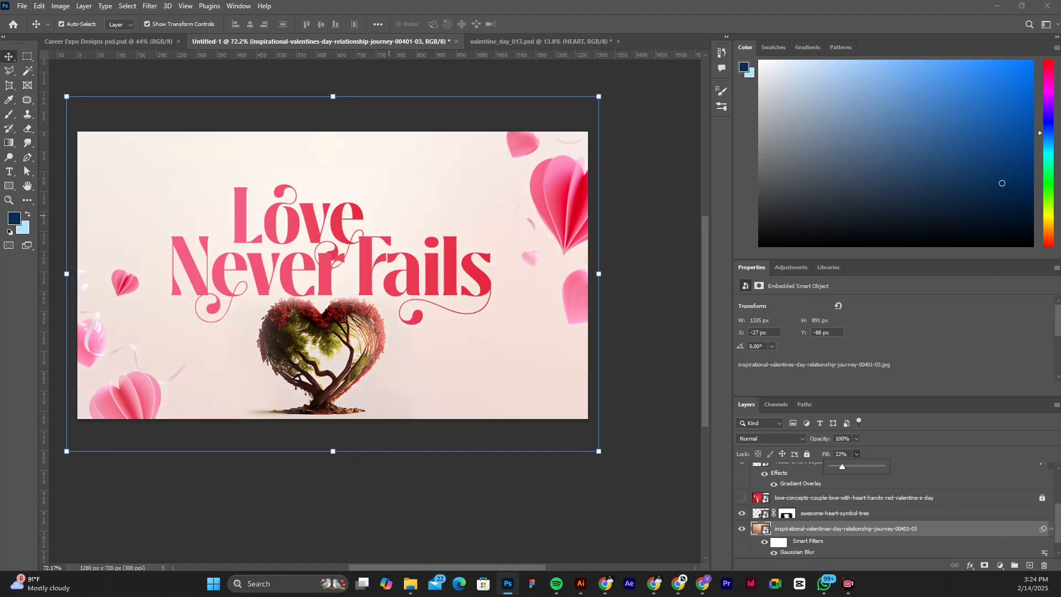
Step: Apply an Add Noise filter to the background image with uniform, monochromatic distribution, raising the amount slightly
{"action": "left_click_drag", "start_coordinate": [310, 214], "coordinate": [310, 214]}
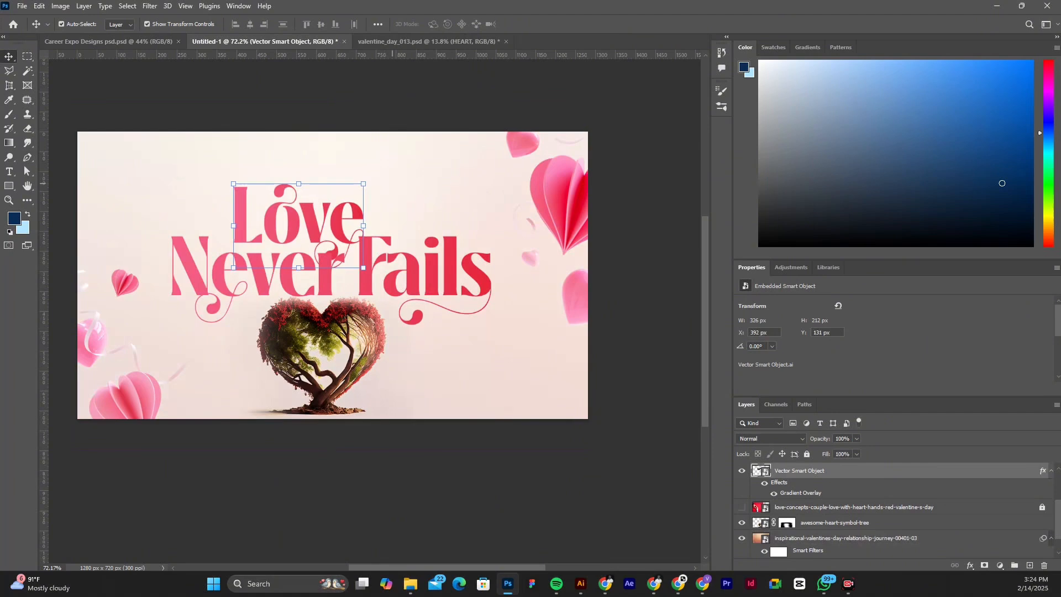
{"action": "left_click", "coordinate": [393, 183]}
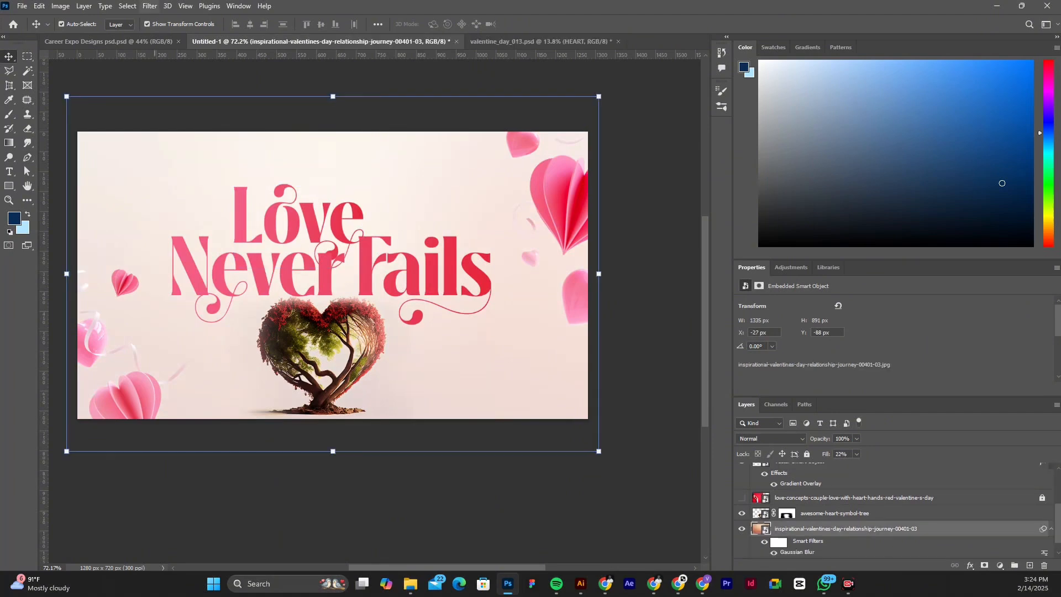
{"action": "left_click", "coordinate": [149, 6]}
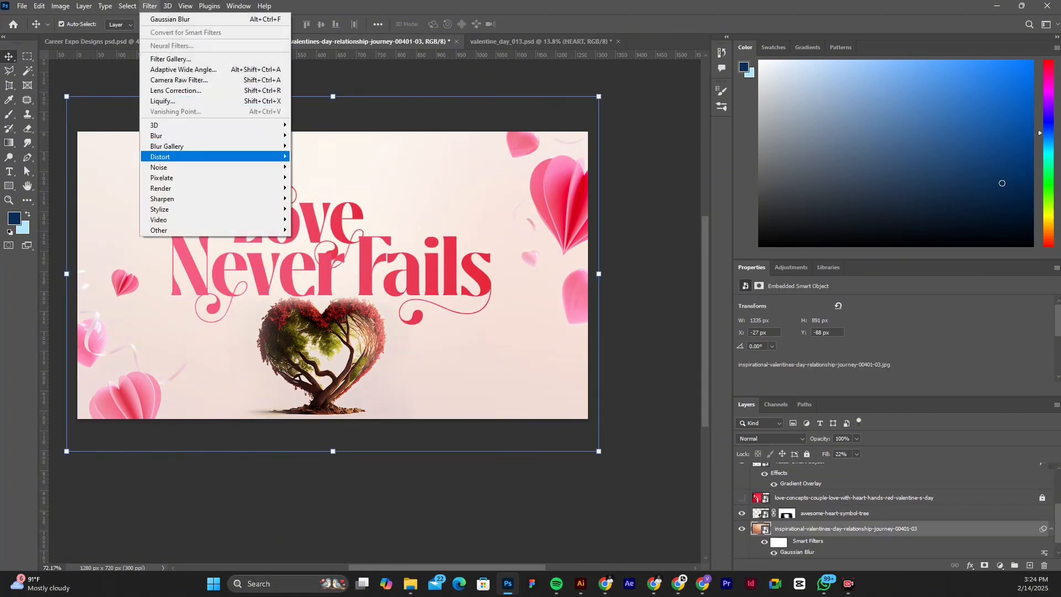
{"action": "mouse_move", "coordinate": [171, 168]}
{"action": "left_click", "coordinate": [338, 168]}
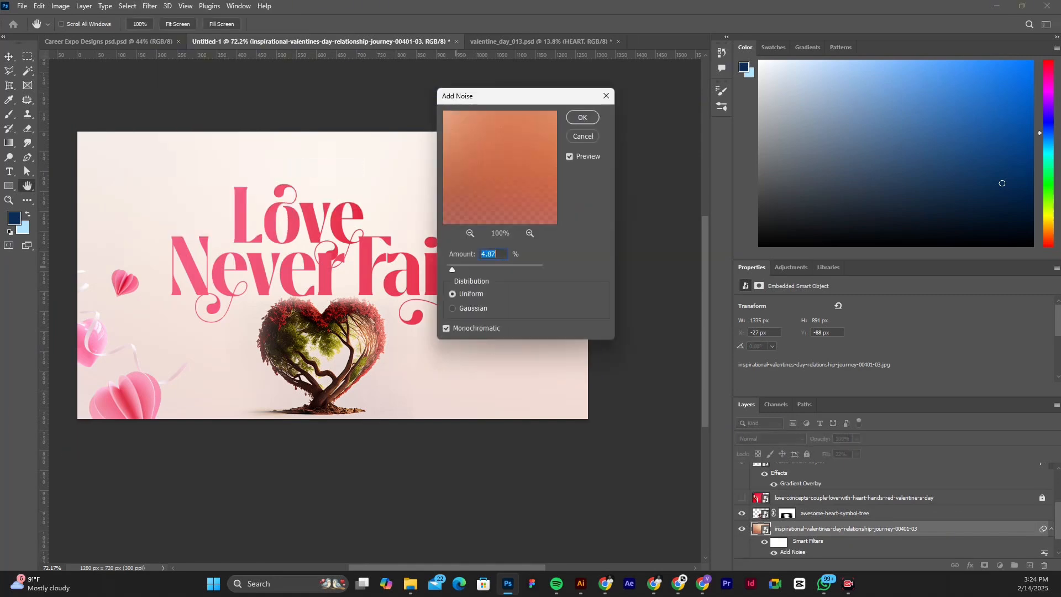
{"action": "left_click_drag", "start_coordinate": [452, 269], "coordinate": [454, 269]}
{"action": "left_click", "coordinate": [580, 121]}
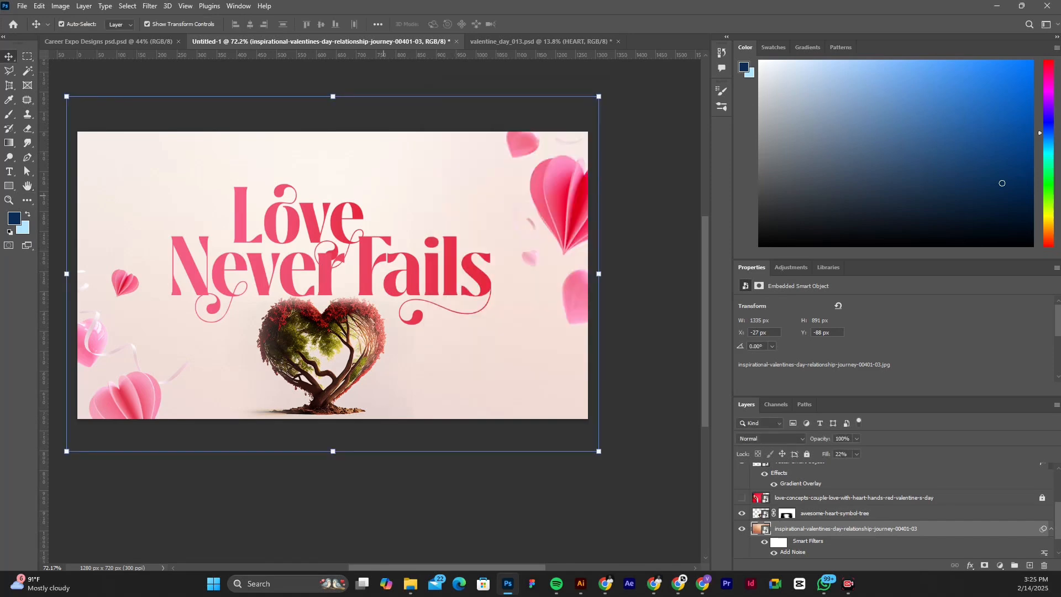
{"action": "scroll", "coordinate": [381, 103], "scroll_direction": "down", "scroll_amount": 2}
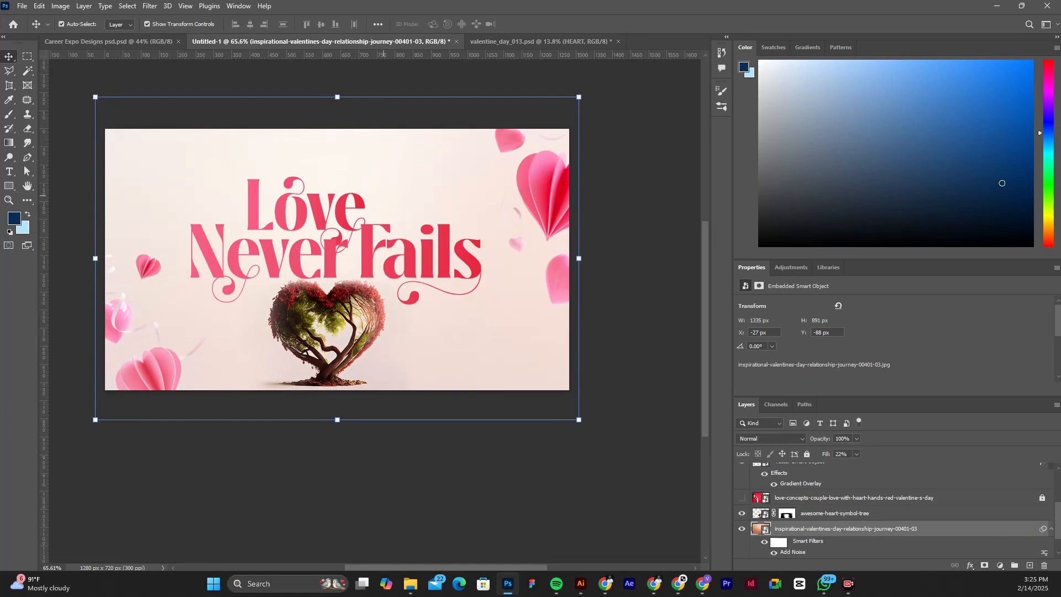
{"action": "scroll", "coordinate": [337, 258], "scroll_direction": "down", "scroll_amount": 1}
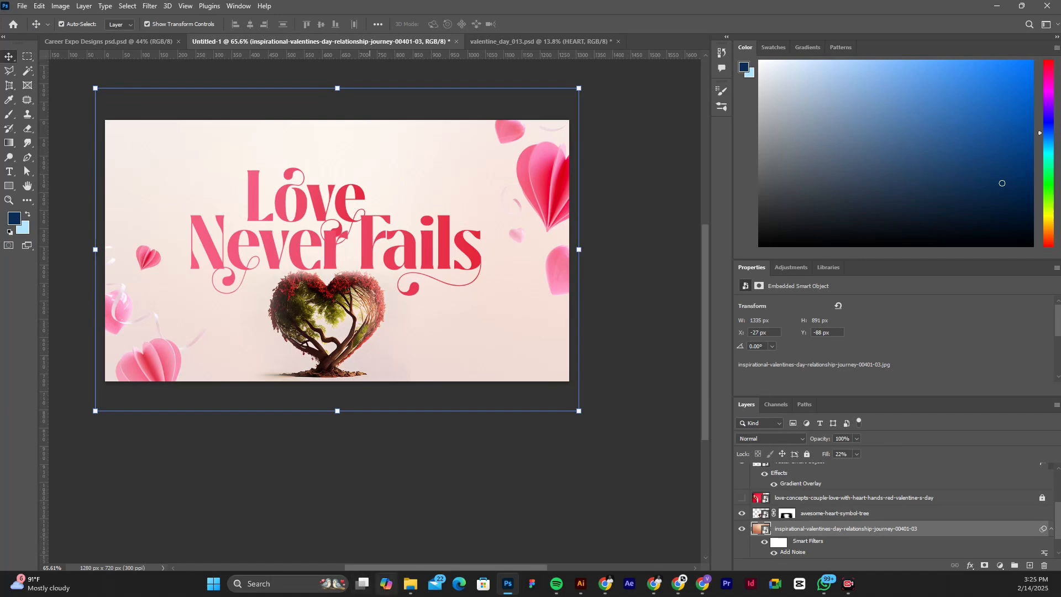
Step: Find the multicoloured marbled image 10f179ce57aa05f12dedbe2b83051292 in the Downloads folder and place it in the Photoshop design above the background
{"action": "mouse_move", "coordinate": [411, 583]}
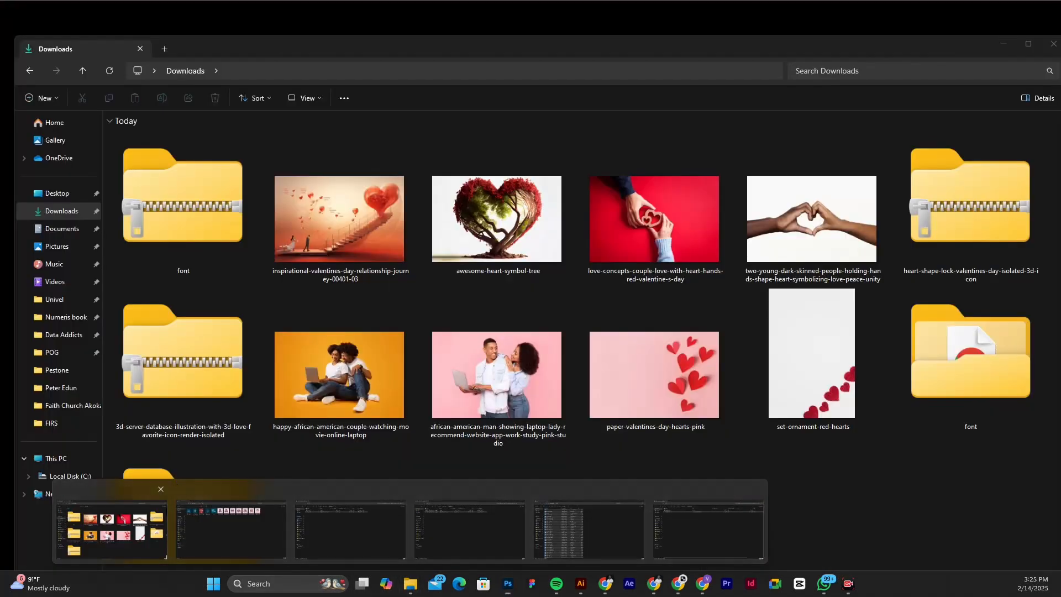
{"action": "left_click", "coordinate": [110, 529]}
{"action": "scroll", "coordinate": [656, 497], "scroll_direction": "down", "scroll_amount": 5}
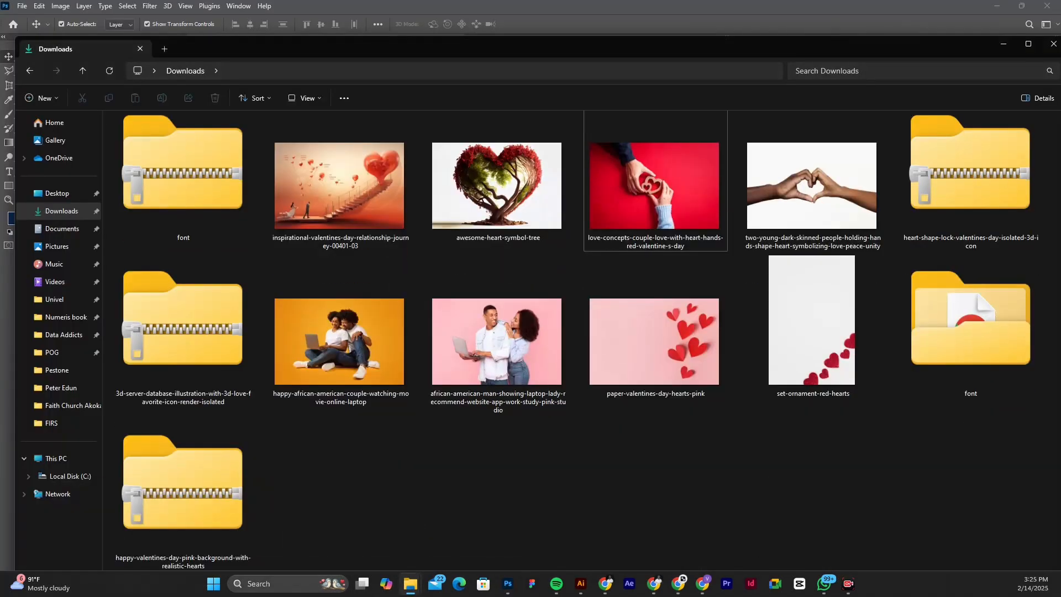
{"action": "scroll", "coordinate": [655, 497], "scroll_direction": "down", "scroll_amount": 5}
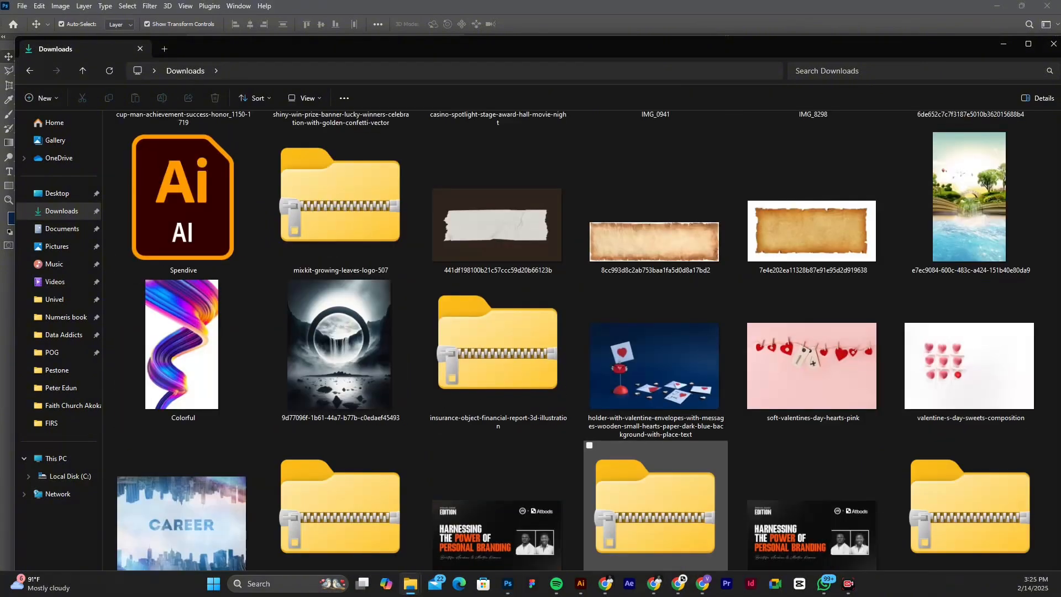
{"action": "scroll", "coordinate": [655, 497], "scroll_direction": "down", "scroll_amount": 5}
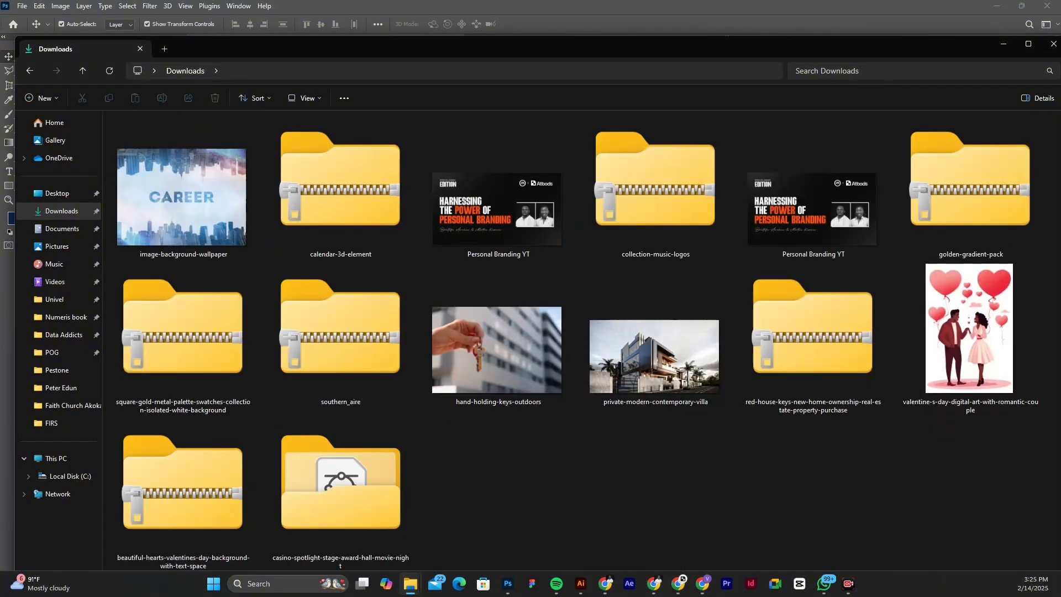
{"action": "scroll", "coordinate": [655, 497], "scroll_direction": "down", "scroll_amount": 5}
{"action": "scroll", "coordinate": [655, 497], "scroll_direction": "down", "scroll_amount": 10}
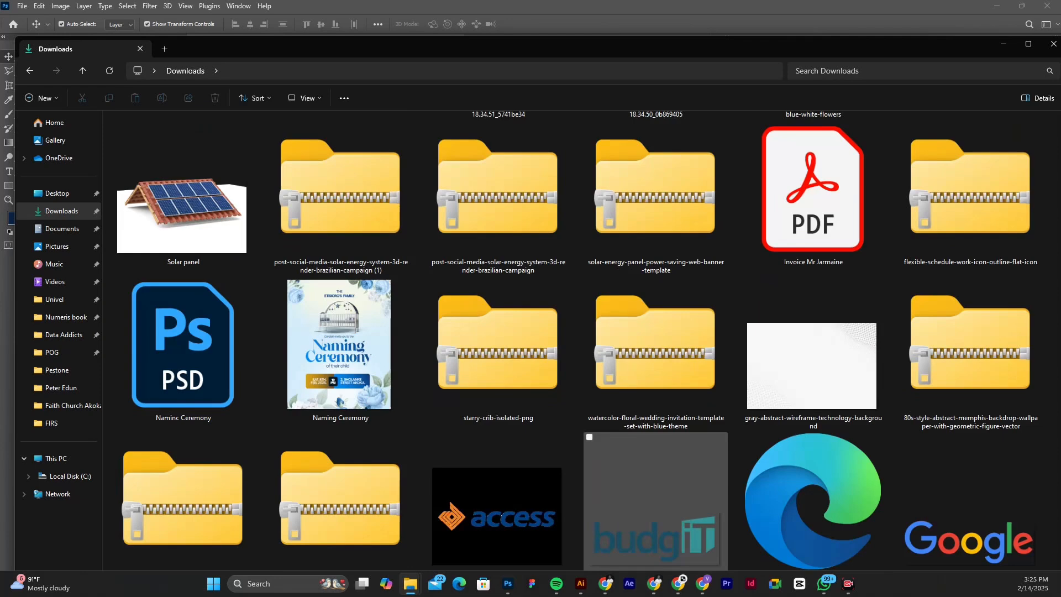
{"action": "scroll", "coordinate": [656, 497], "scroll_direction": "up", "scroll_amount": 5}
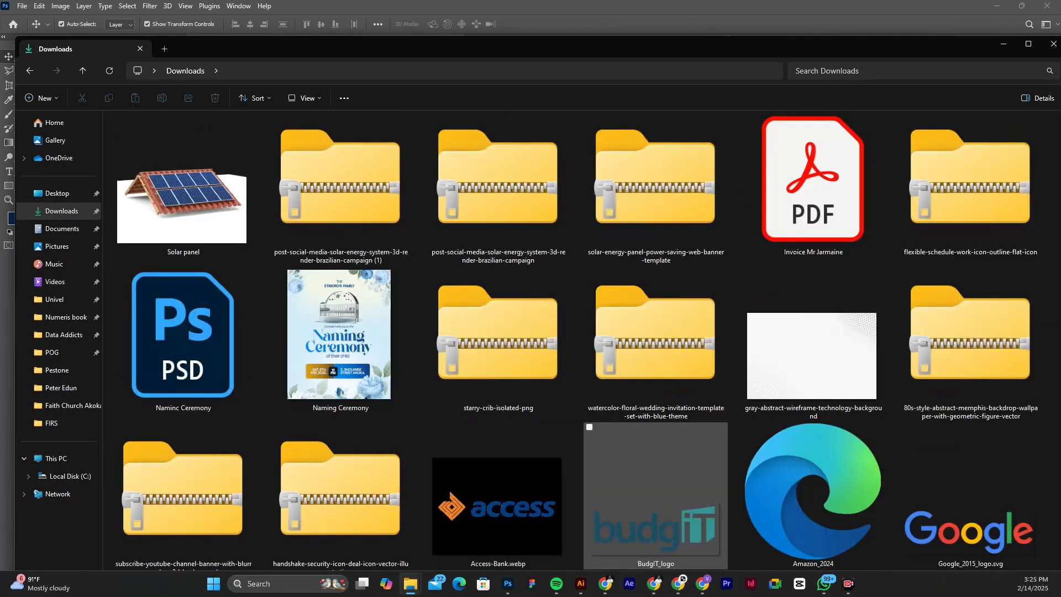
{"action": "scroll", "coordinate": [655, 497], "scroll_direction": "down", "scroll_amount": 10}
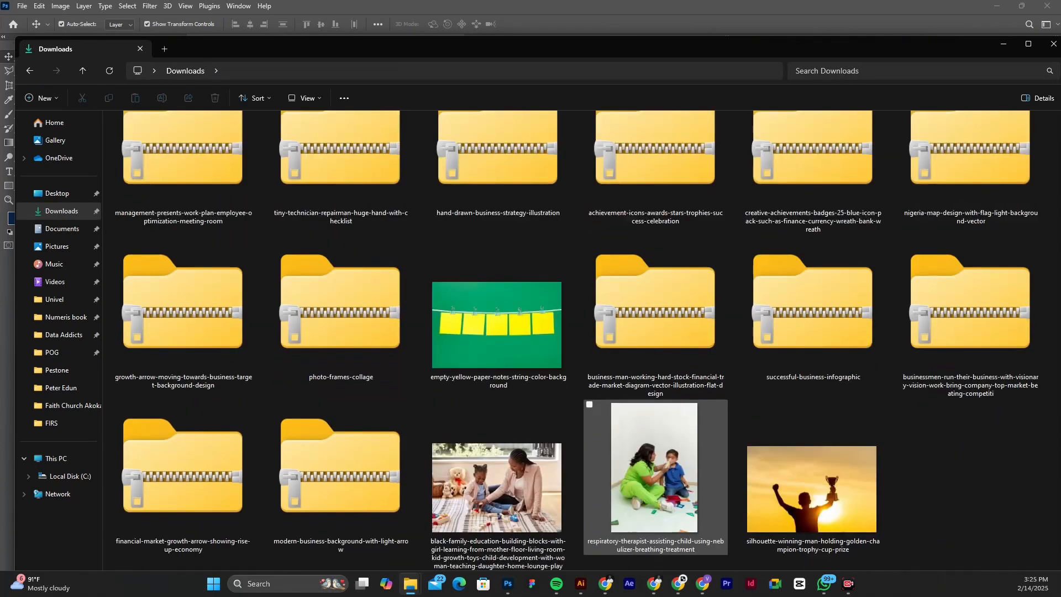
{"action": "scroll", "coordinate": [655, 497], "scroll_direction": "down", "scroll_amount": 5}
{"action": "scroll", "coordinate": [656, 497], "scroll_direction": "down", "scroll_amount": 5}
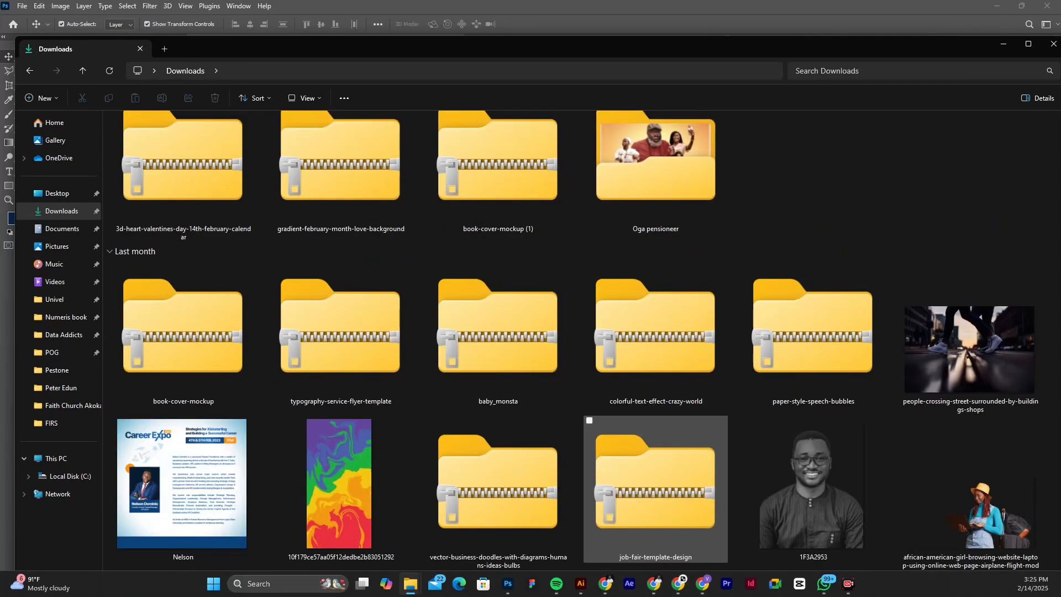
{"action": "scroll", "coordinate": [656, 497], "scroll_direction": "down", "scroll_amount": 2}
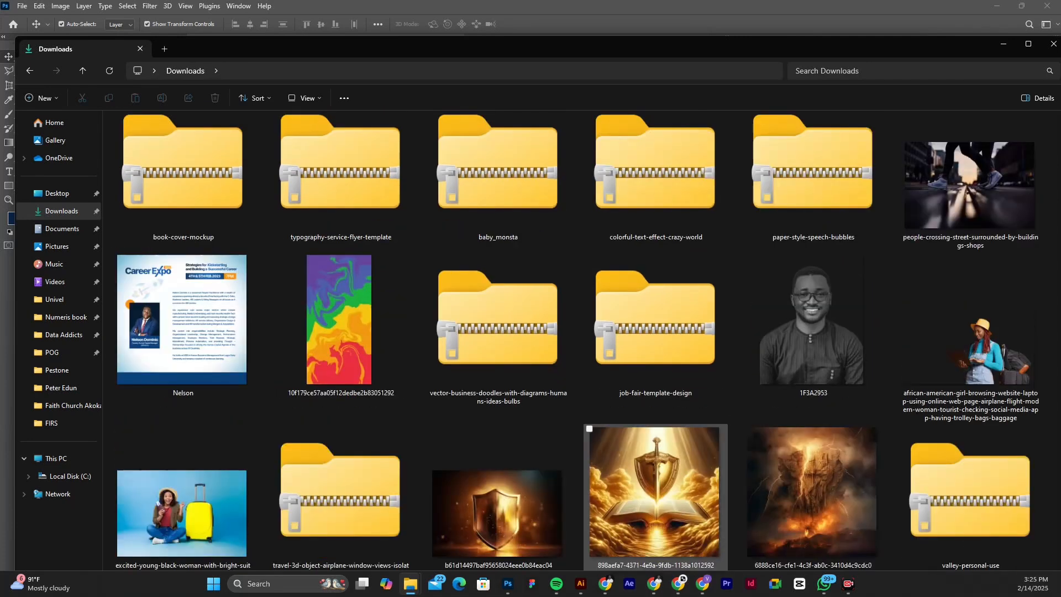
{"action": "left_click", "coordinate": [345, 371]}
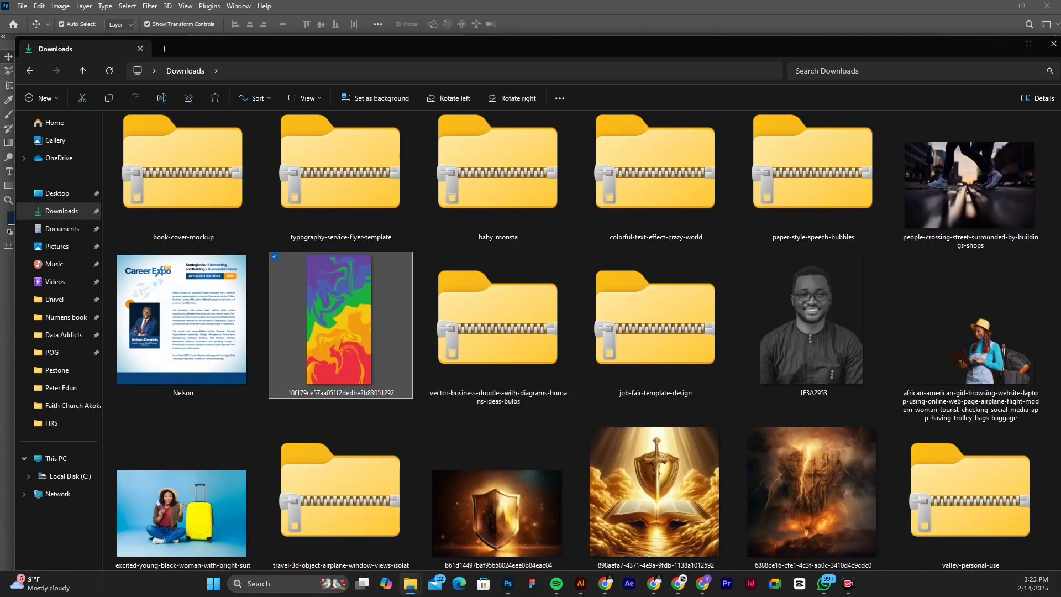
{"action": "left_click_drag", "start_coordinate": [346, 371], "coordinate": [379, 386]}
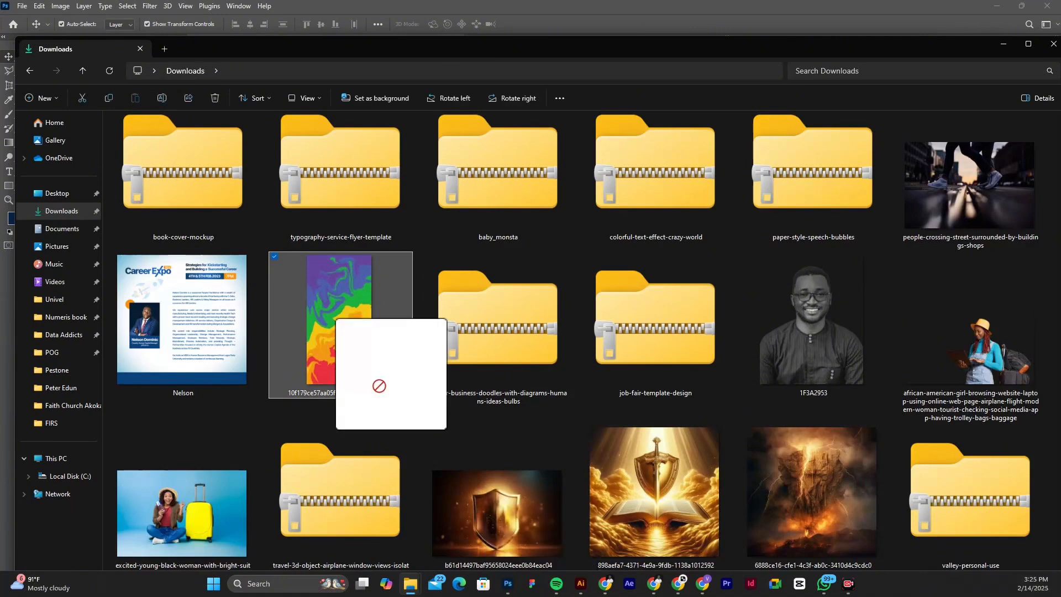
{"action": "left_click_drag", "start_coordinate": [379, 386], "coordinate": [389, 345]}
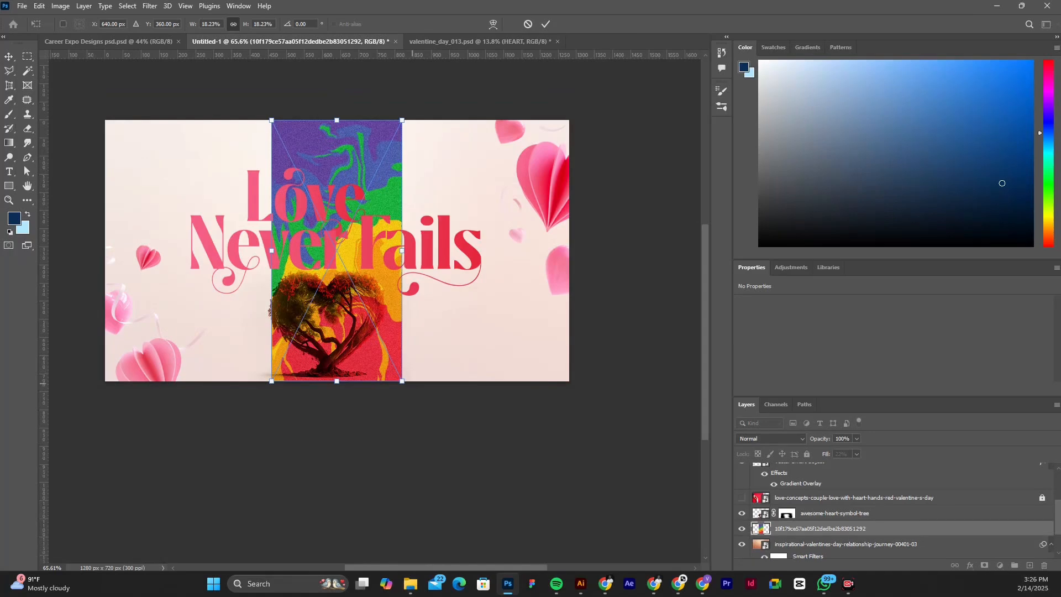
Step: Rotate the placed marbled image to a horizontal orientation, at about -90.80°
{"action": "left_click_drag", "start_coordinate": [526, 194], "coordinate": [527, 190]}
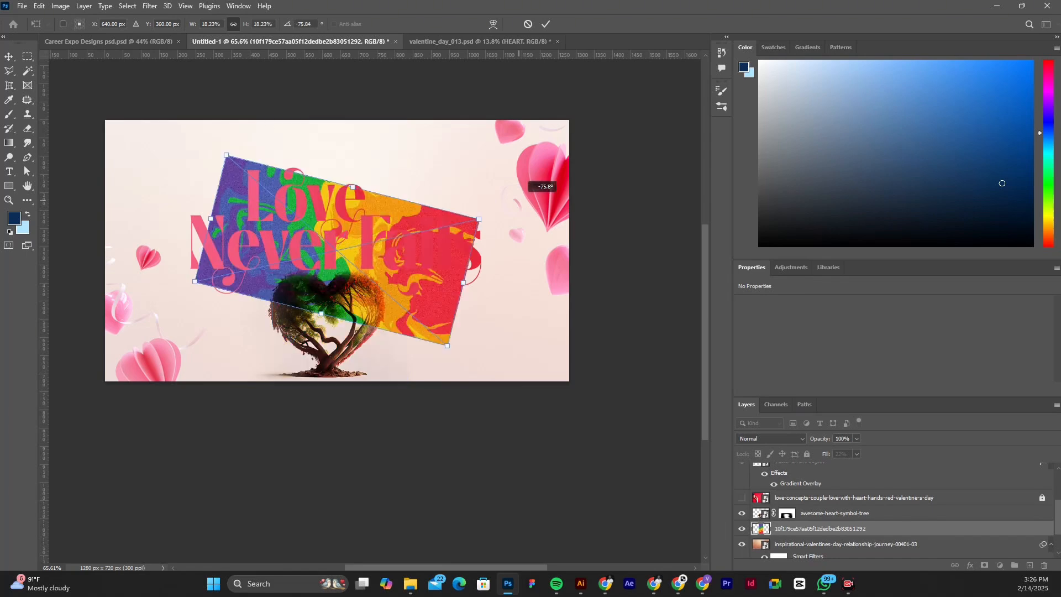
{"action": "left_click_drag", "start_coordinate": [527, 190], "coordinate": [508, 168]}
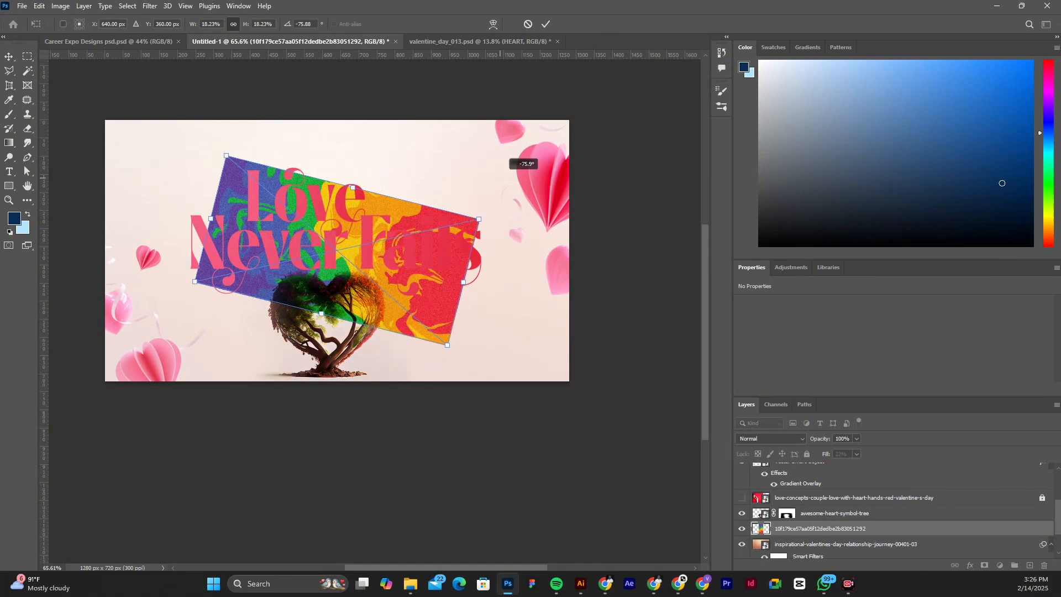
{"action": "left_click_drag", "start_coordinate": [499, 177], "coordinate": [495, 173]}
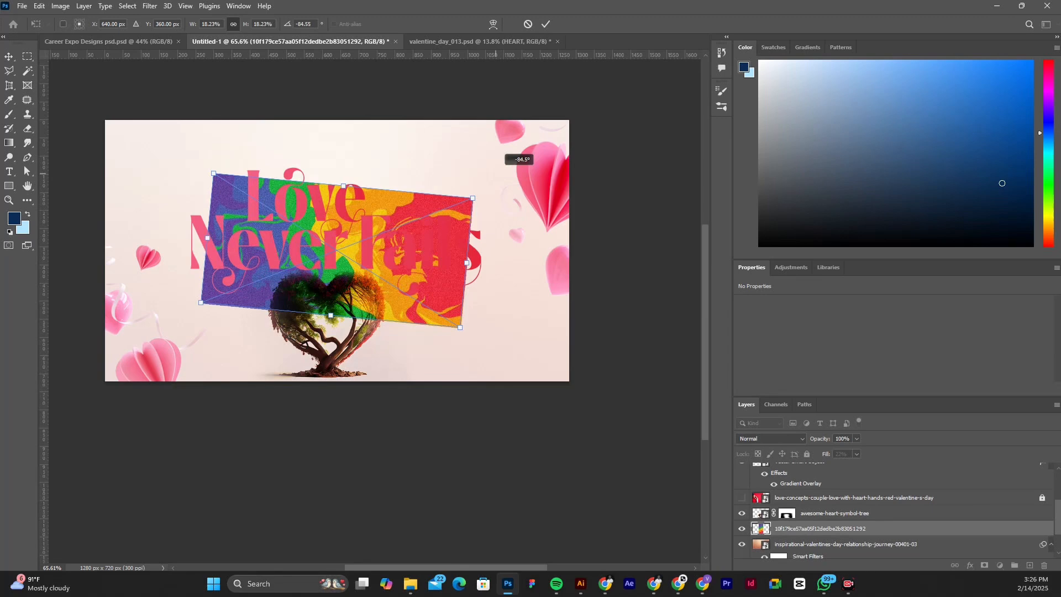
{"action": "left_click_drag", "start_coordinate": [495, 173], "coordinate": [492, 168]}
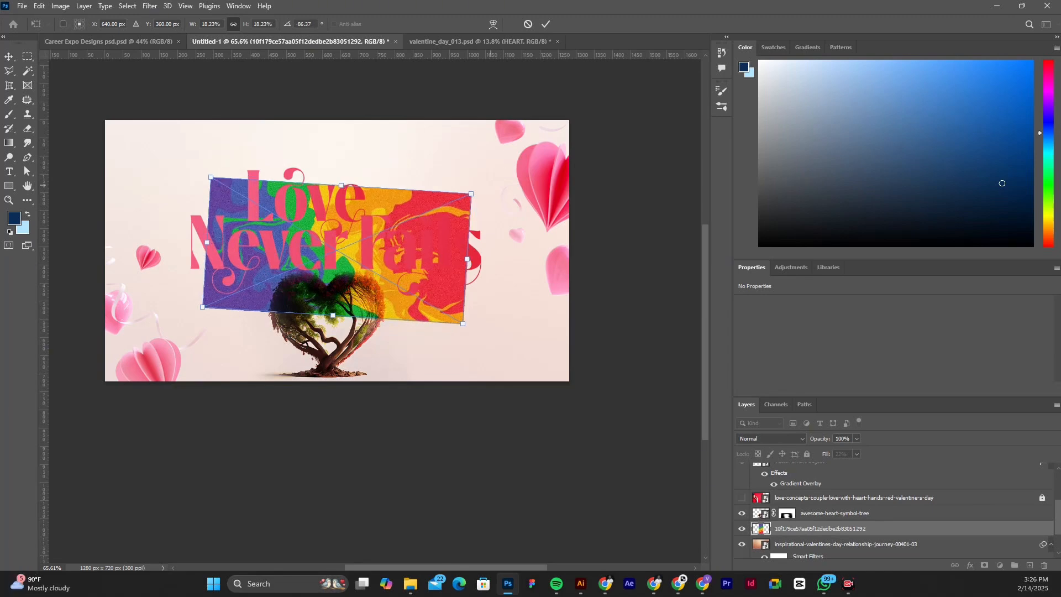
{"action": "left_click_drag", "start_coordinate": [490, 167], "coordinate": [477, 167]}
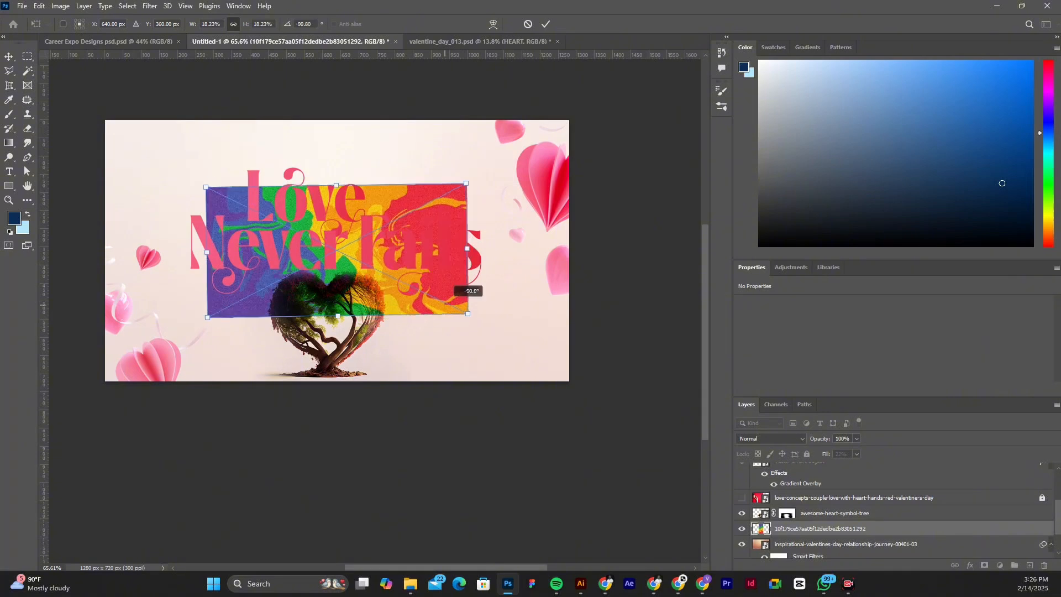
Step: Enlarge the placed marbled image to about 45.80% so it covers the whole canvas, and level its rotation to about -89.53°
{"action": "scroll", "coordinate": [445, 305], "scroll_direction": "down", "scroll_amount": 3}
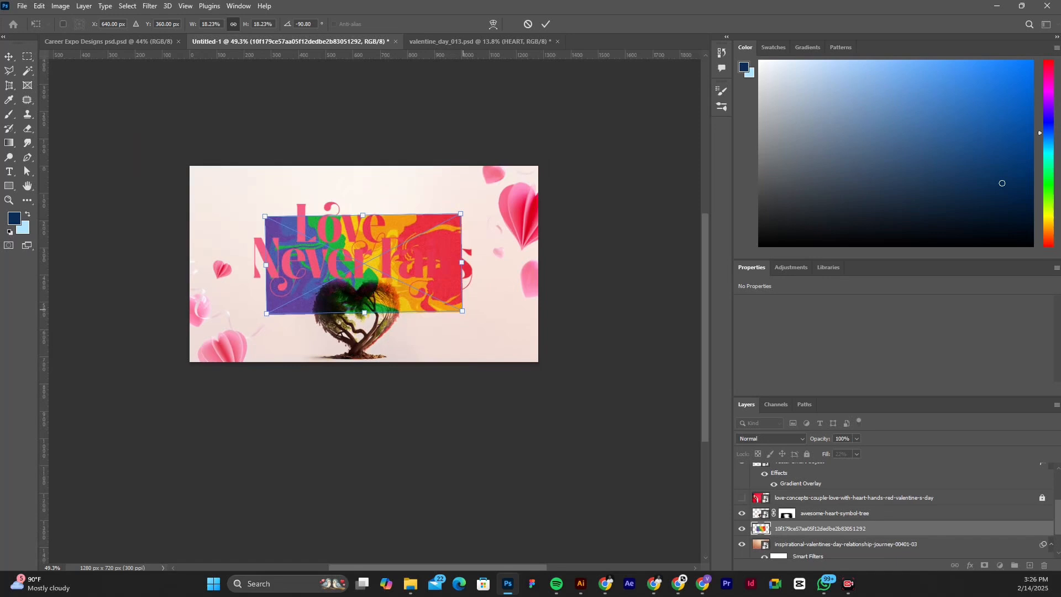
{"action": "left_click_drag", "start_coordinate": [463, 311], "coordinate": [616, 385]}
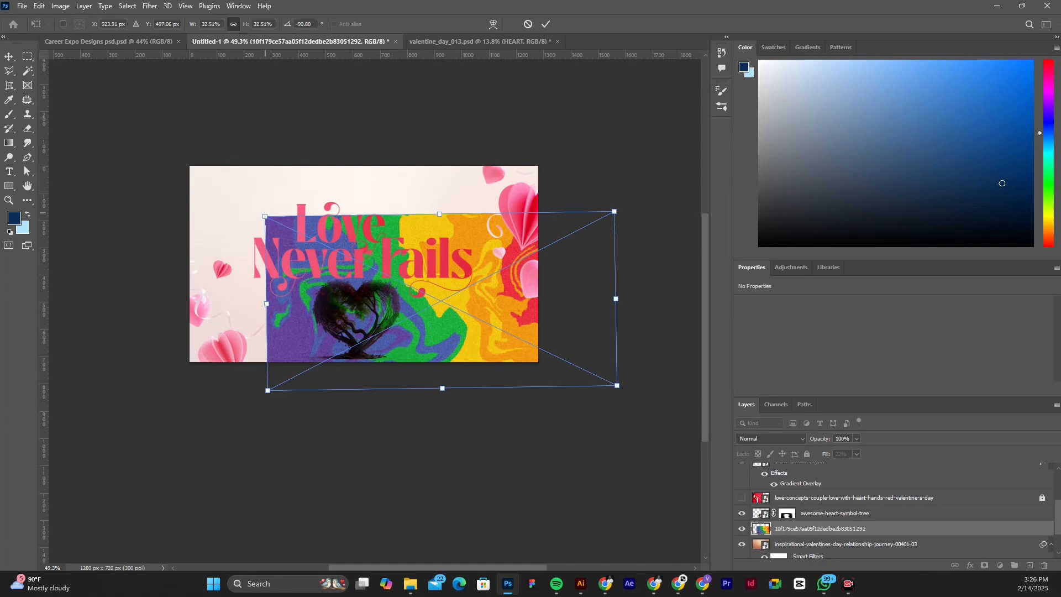
{"action": "left_click_drag", "start_coordinate": [266, 215], "coordinate": [129, 127]}
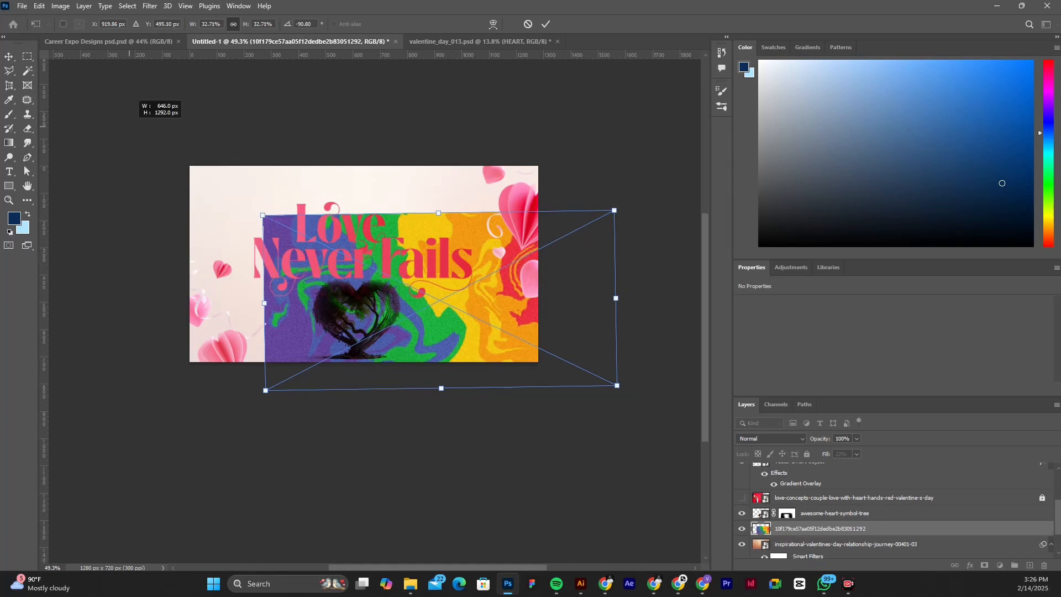
{"action": "left_click_drag", "start_coordinate": [262, 215], "coordinate": [121, 147]}
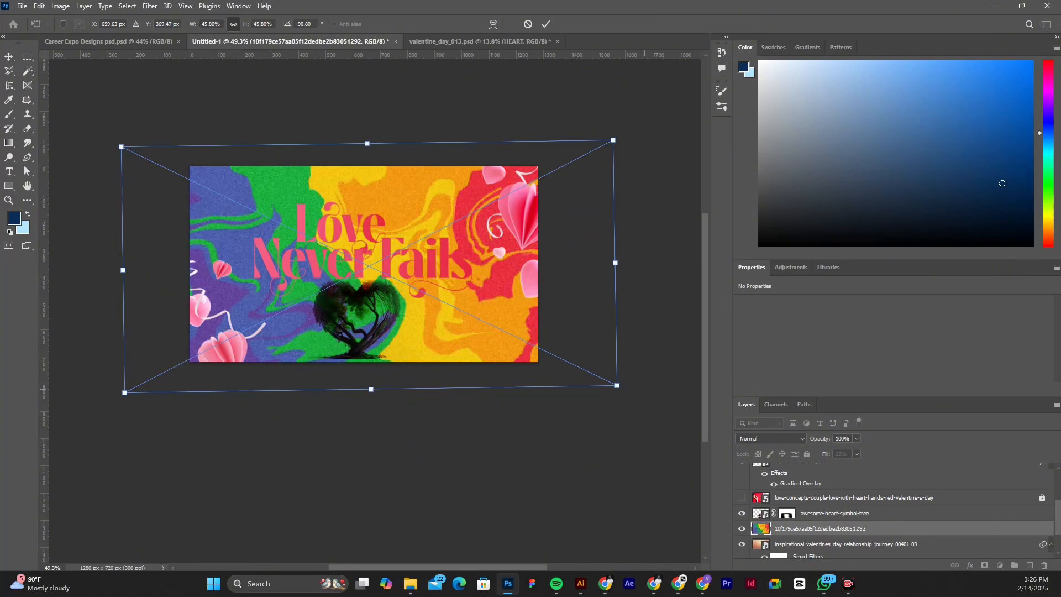
{"action": "left_click_drag", "start_coordinate": [641, 392], "coordinate": [639, 396]}
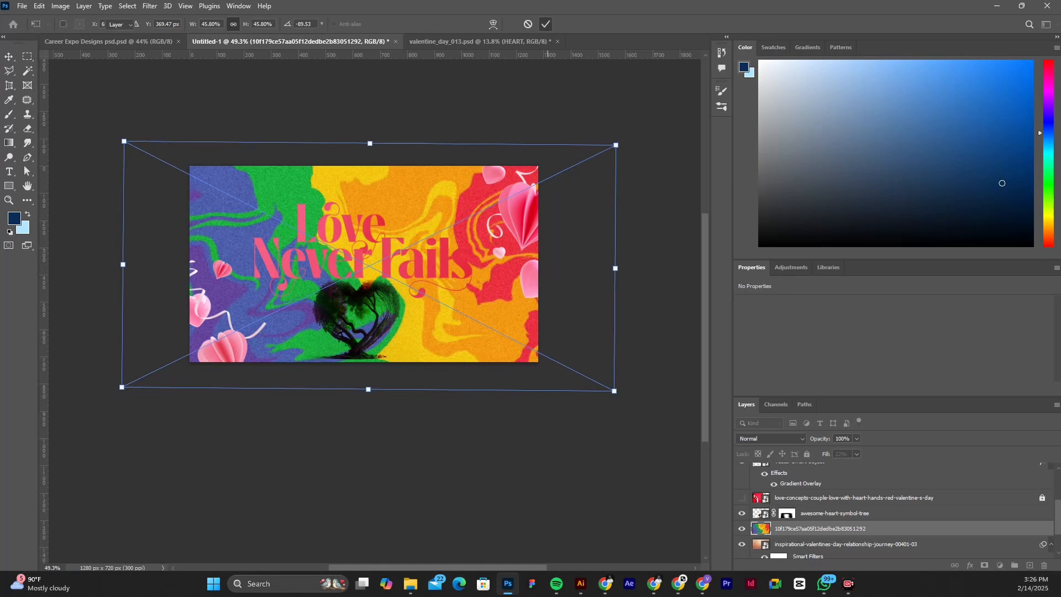
{"action": "left_click", "coordinate": [545, 23]}
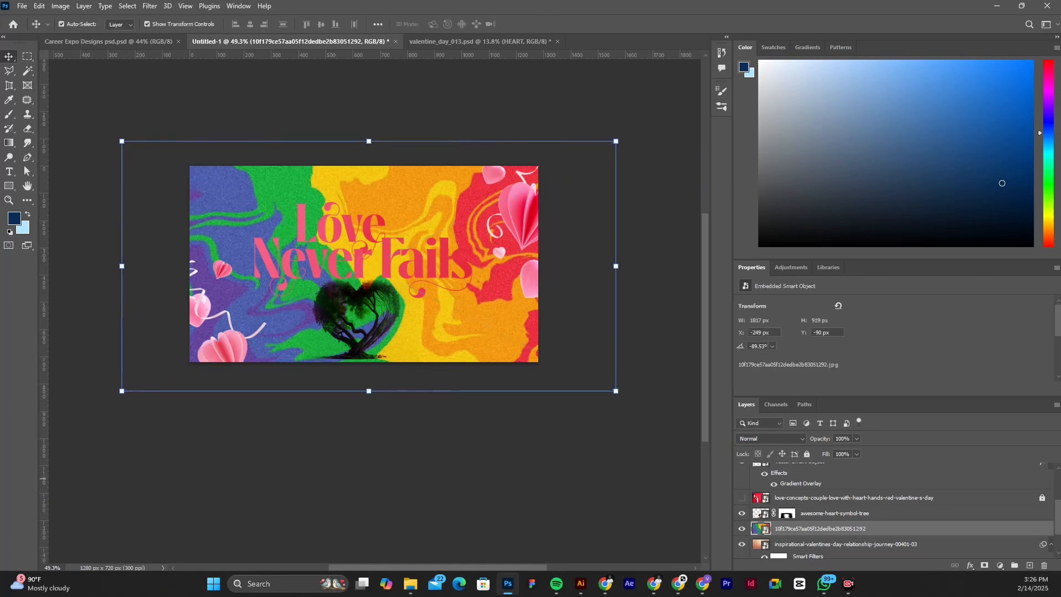
Step: Set the marbled image layer's blend mode to Overlay and lower its fill to 40%
{"action": "left_click", "coordinate": [771, 438]}
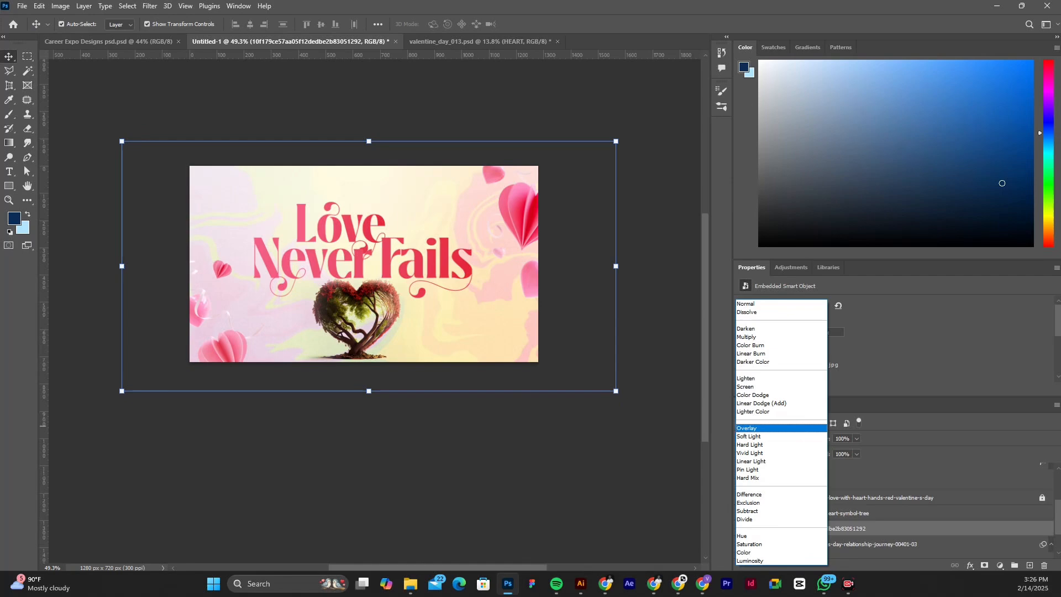
{"action": "key", "text": "Up"}
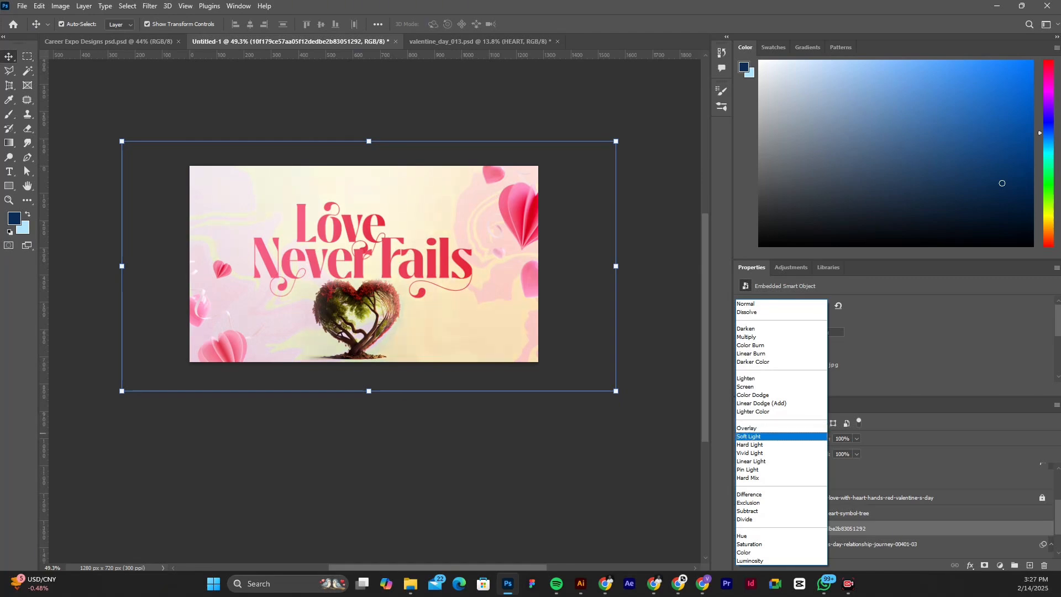
{"action": "key", "text": "Return"}
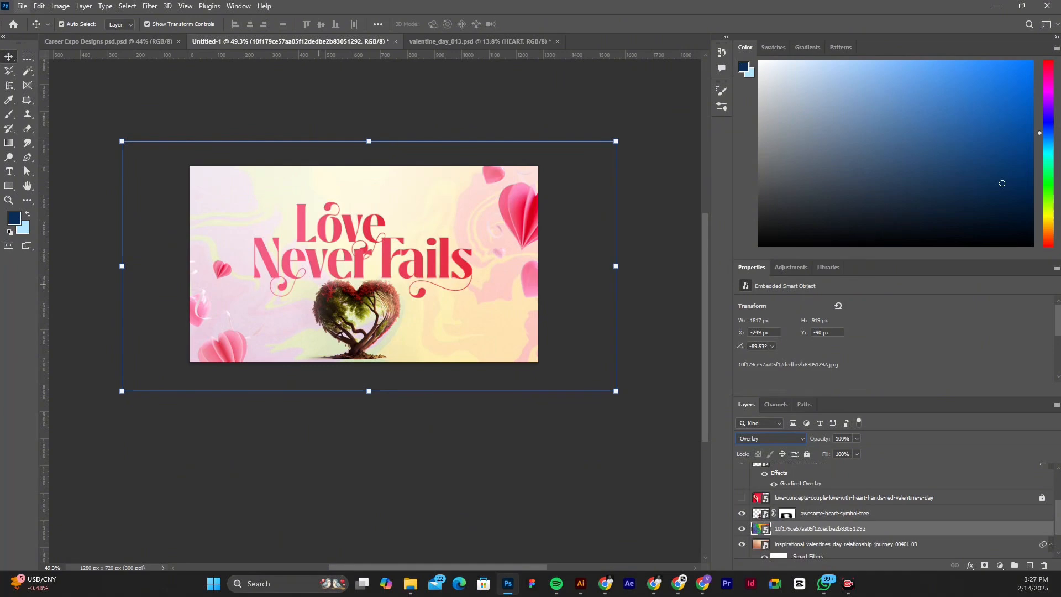
{"action": "left_click", "coordinate": [856, 454]}
{"action": "left_click_drag", "start_coordinate": [856, 466], "coordinate": [836, 466]}
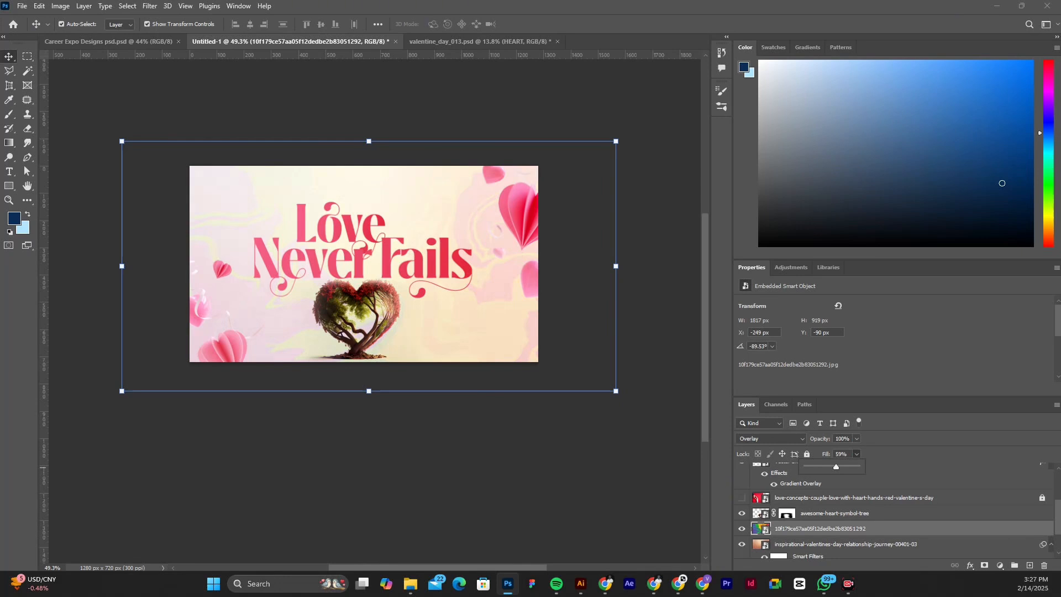
{"action": "left_click_drag", "start_coordinate": [835, 467], "coordinate": [826, 466]}
{"action": "left_click", "coordinate": [648, 401]}
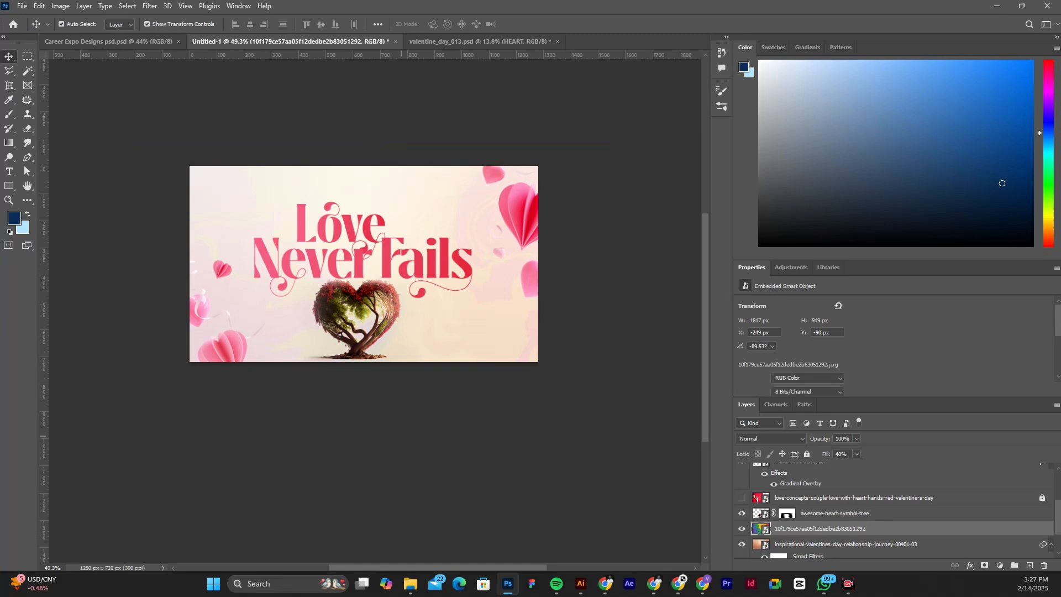
{"action": "scroll", "coordinate": [275, 234], "scroll_direction": "up", "scroll_amount": 3}
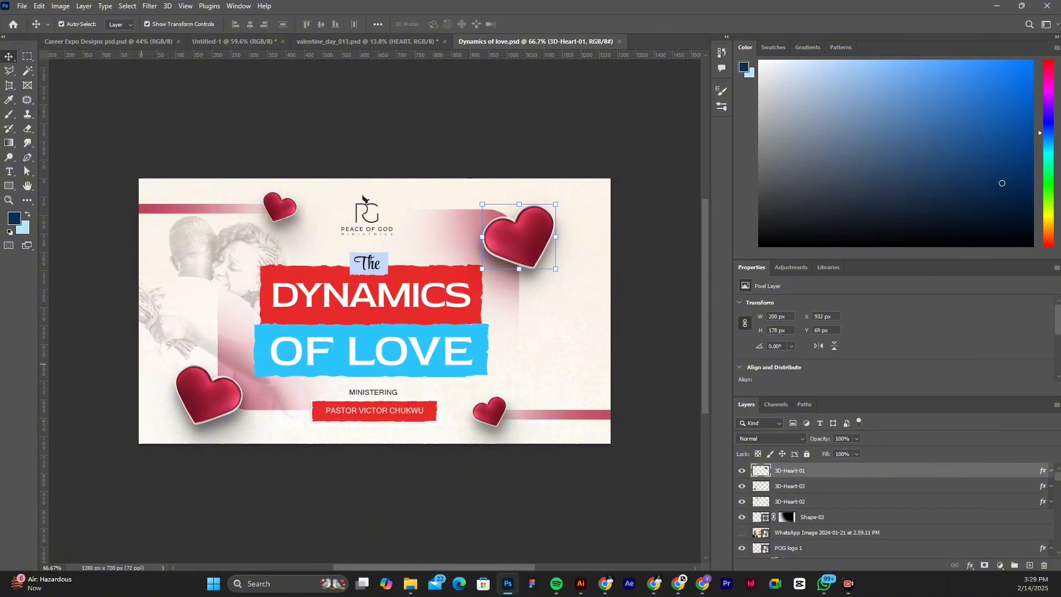
Step: Copy the Peace of God logo, MINISTERING text, pastor's name and red banner from Dynamics of love.psd into Untitled-1, positioning the banner over the tree's trunk
{"action": "scroll", "coordinate": [364, 315], "scroll_direction": "up", "scroll_amount": 1}
{"action": "scroll", "coordinate": [364, 315], "scroll_direction": "up", "scroll_amount": 2}
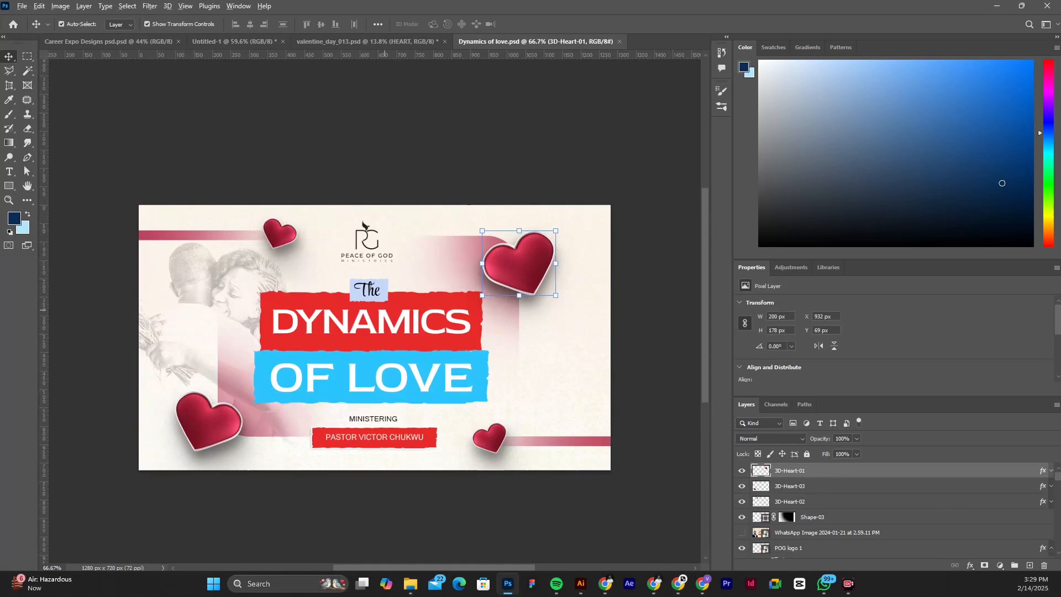
{"action": "scroll", "coordinate": [385, 309], "scroll_direction": "up", "scroll_amount": 1}
{"action": "scroll", "coordinate": [333, 455], "scroll_direction": "up", "scroll_amount": 5}
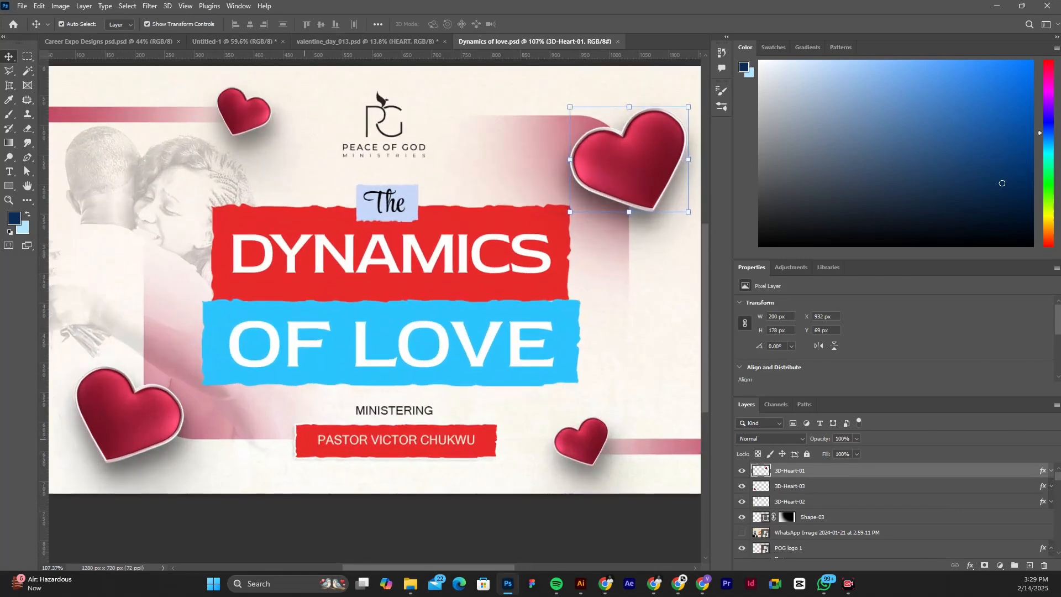
{"action": "left_click", "coordinate": [378, 411]}
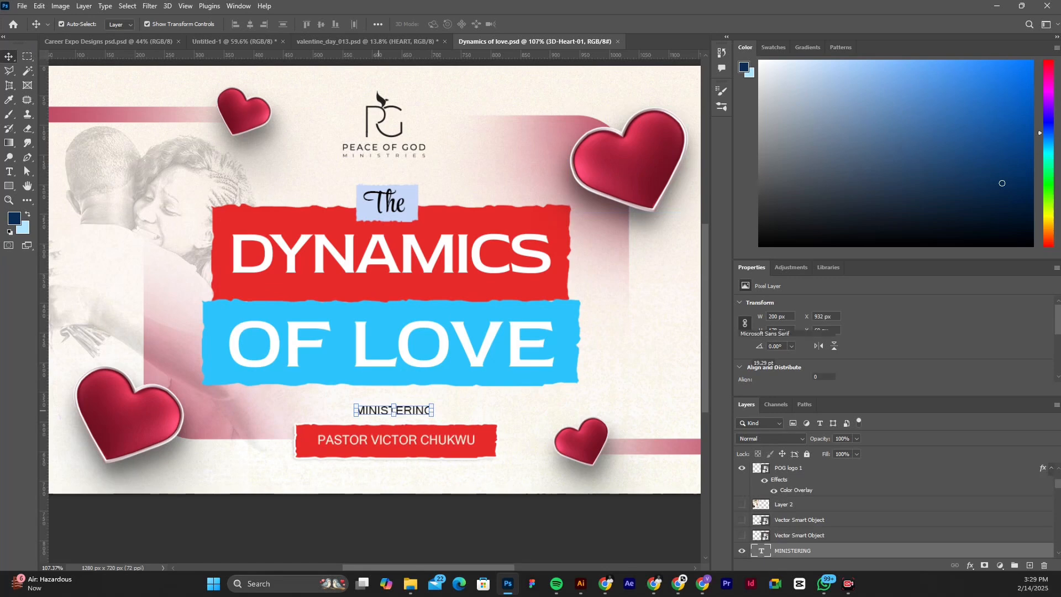
{"action": "left_click", "coordinate": [353, 437]}
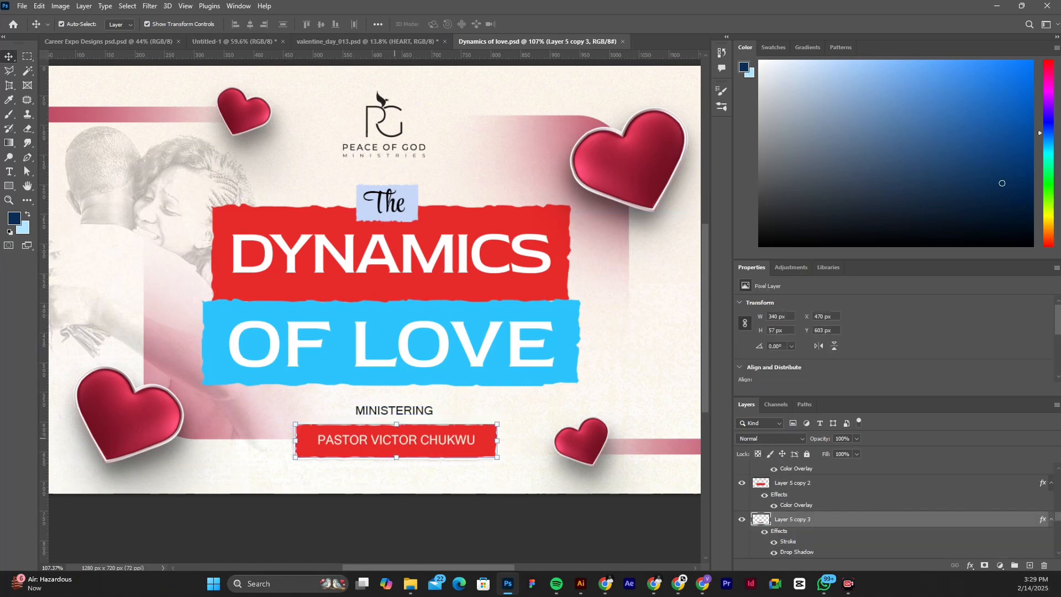
{"action": "left_click", "coordinate": [381, 100], "text": "shift"}
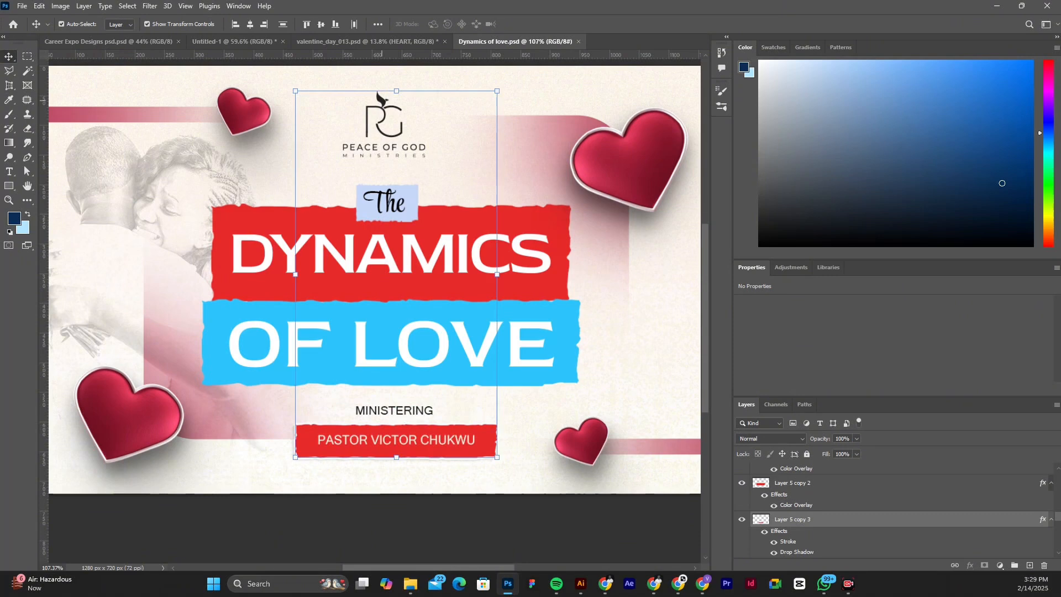
{"action": "left_click", "coordinate": [237, 42]}
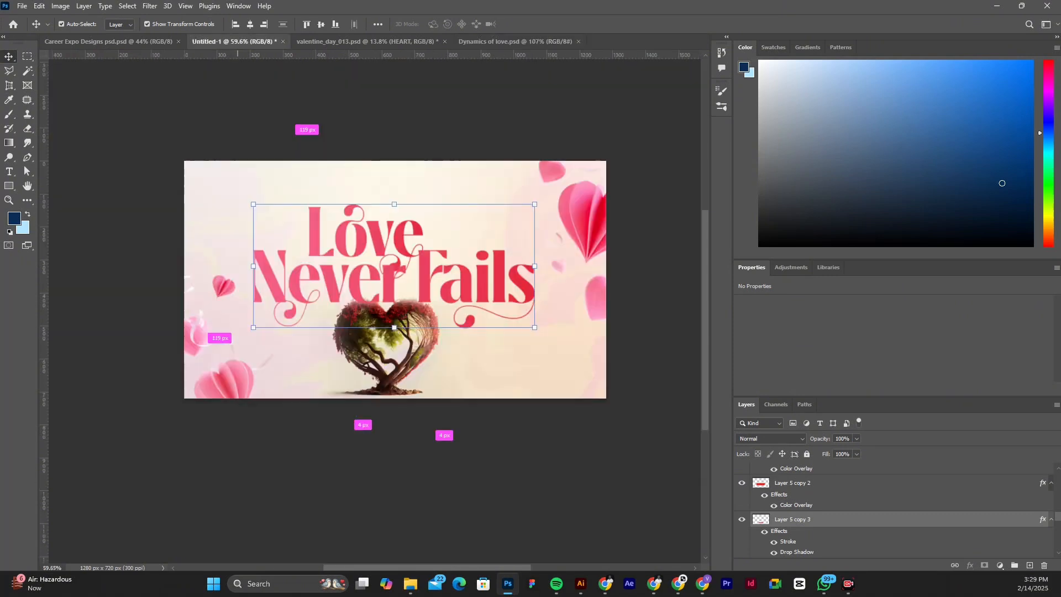
{"action": "left_click_drag", "start_coordinate": [237, 42], "coordinate": [398, 259]}
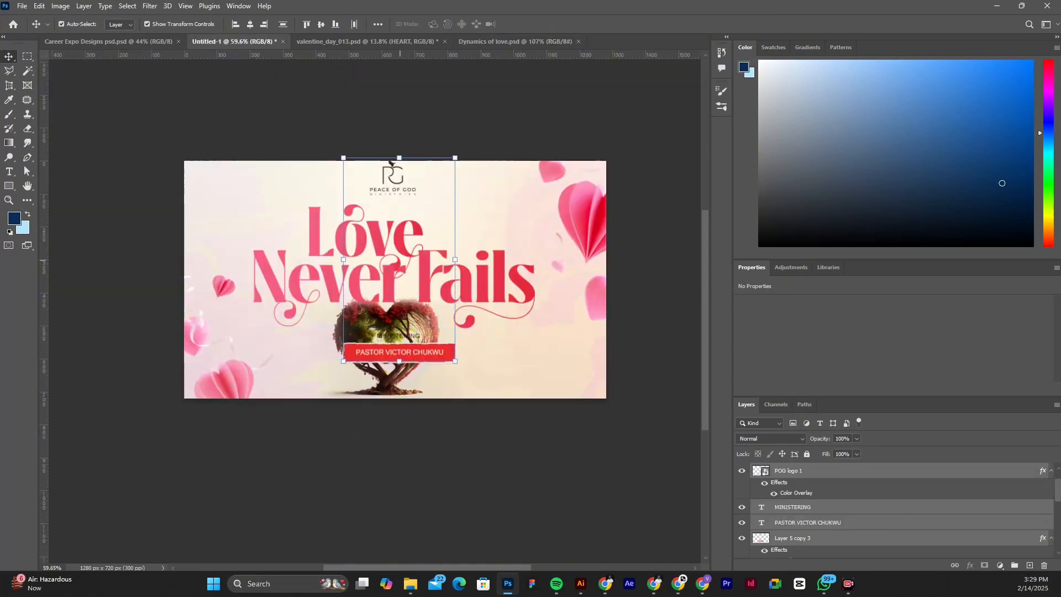
{"action": "left_click_drag", "start_coordinate": [390, 162], "coordinate": [384, 183]}
{"action": "left_click", "coordinate": [452, 459]}
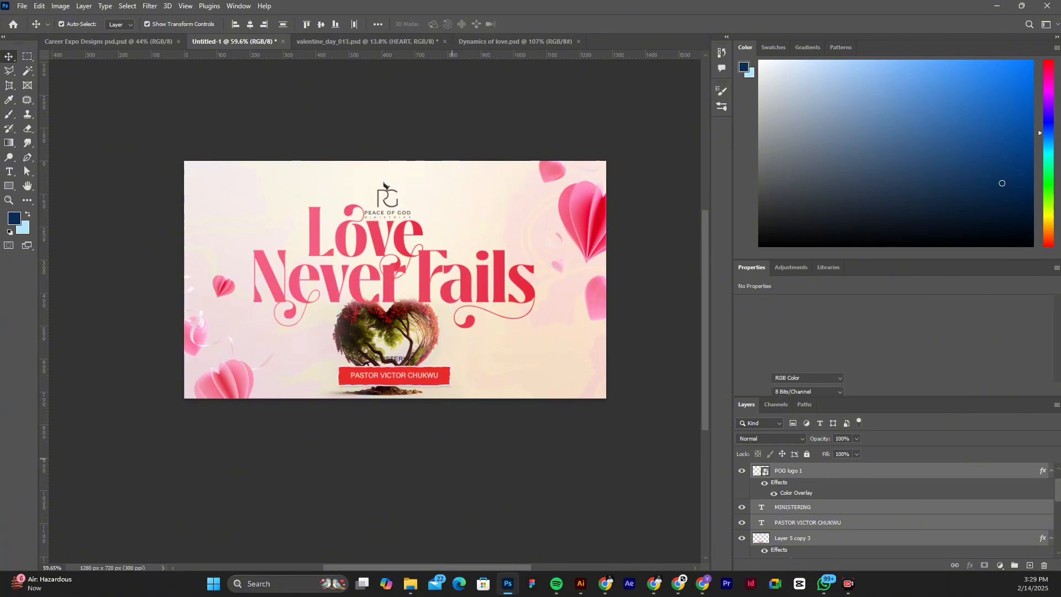
Step: Delete the imported MINISTERING text above the red name banner
{"action": "scroll", "coordinate": [384, 362], "scroll_direction": "up", "scroll_amount": 6}
{"action": "left_click", "coordinate": [406, 357]}
{"action": "key", "text": "Delete"}
{"action": "scroll", "coordinate": [460, 315], "scroll_direction": "down", "scroll_amount": 1}
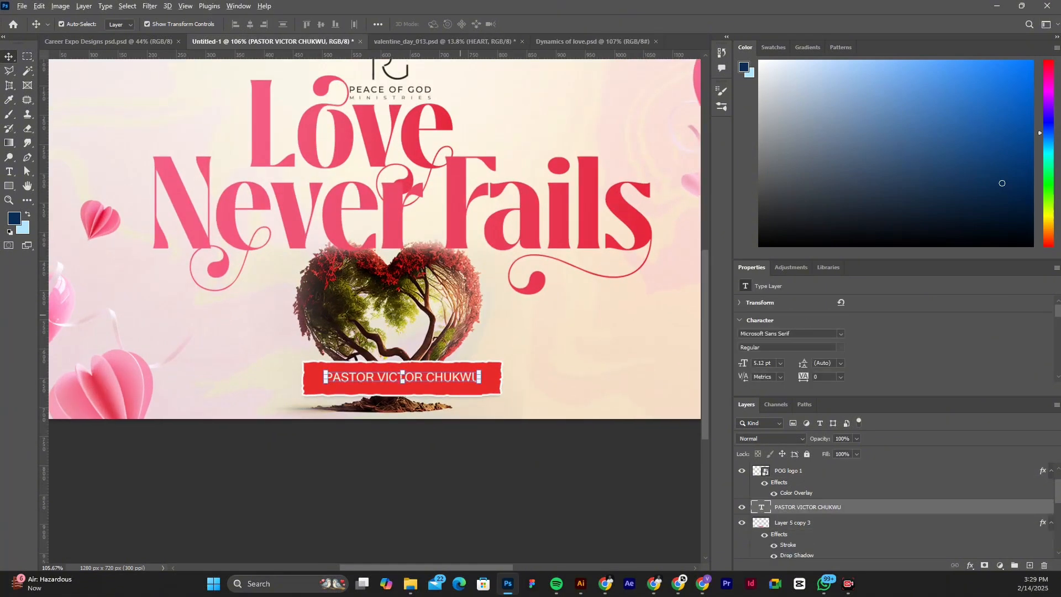
Step: Raise the Peace of God logo above the lettering to Y 43 px and centre it horizontally on the canvas
{"action": "scroll", "coordinate": [457, 289], "scroll_direction": "down", "scroll_amount": 3}
{"action": "scroll", "coordinate": [401, 103], "scroll_direction": "up", "scroll_amount": 1}
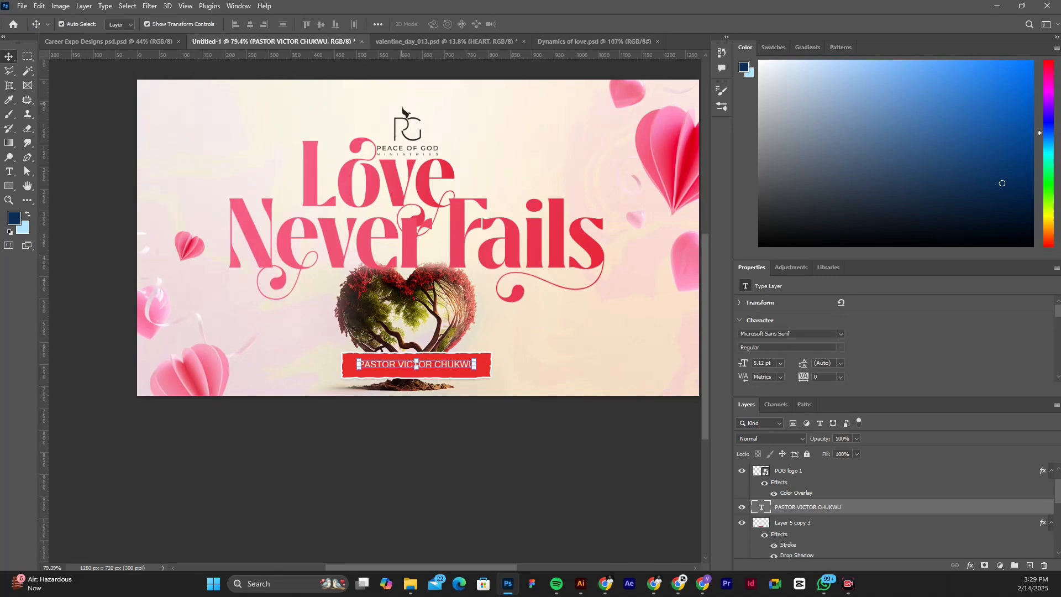
{"action": "scroll", "coordinate": [401, 104], "scroll_direction": "up", "scroll_amount": 2}
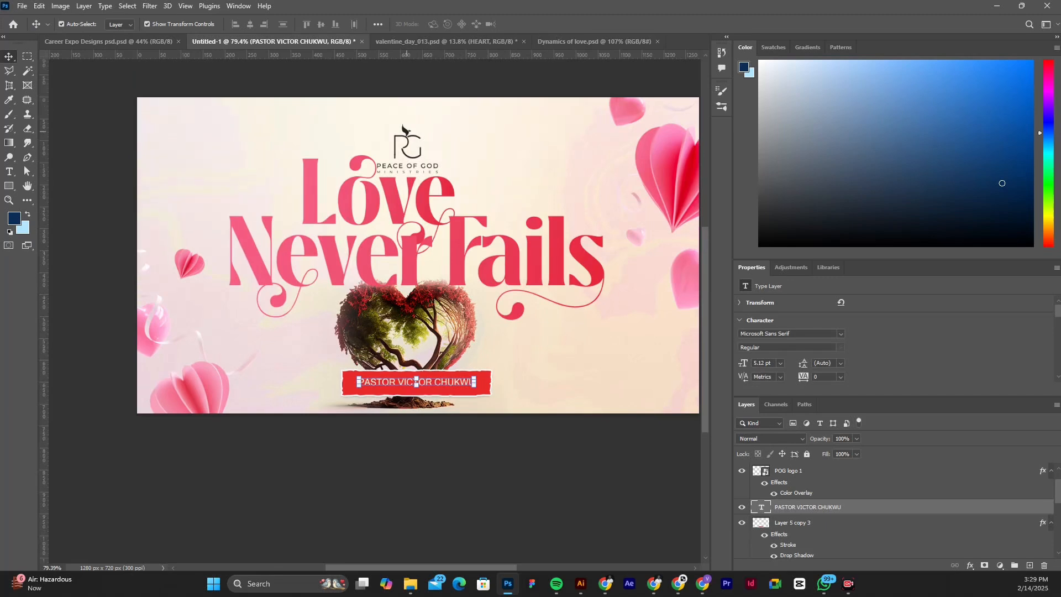
{"action": "left_click_drag", "start_coordinate": [405, 128], "coordinate": [418, 128]}
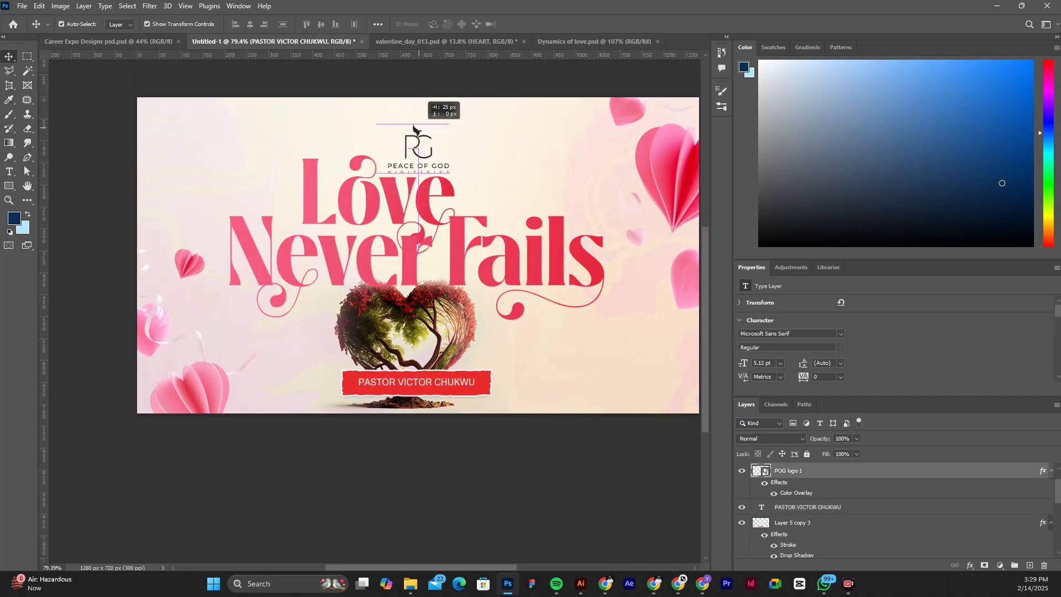
{"action": "left_click_drag", "start_coordinate": [414, 127], "coordinate": [423, 119]}
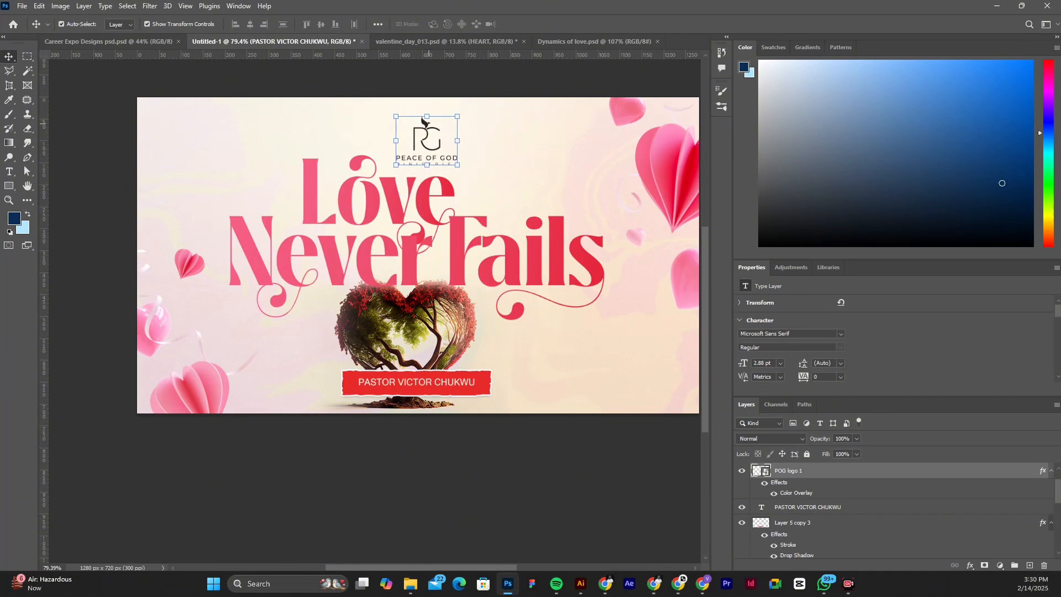
{"action": "left_click", "coordinate": [666, 216]}
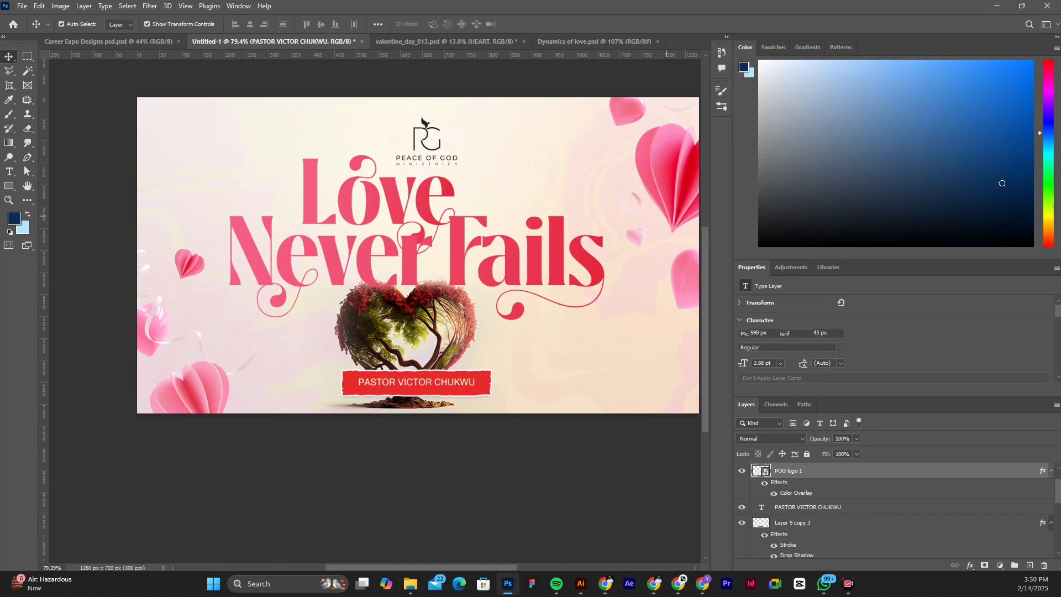
{"action": "key", "text": "ctrl+a"}
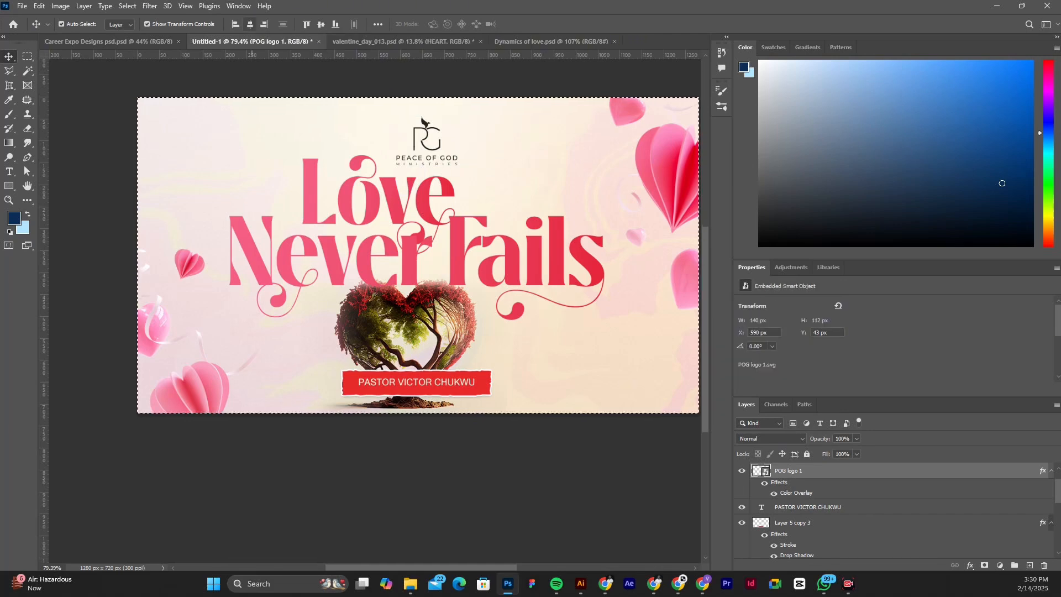
{"action": "left_click", "coordinate": [250, 24]}
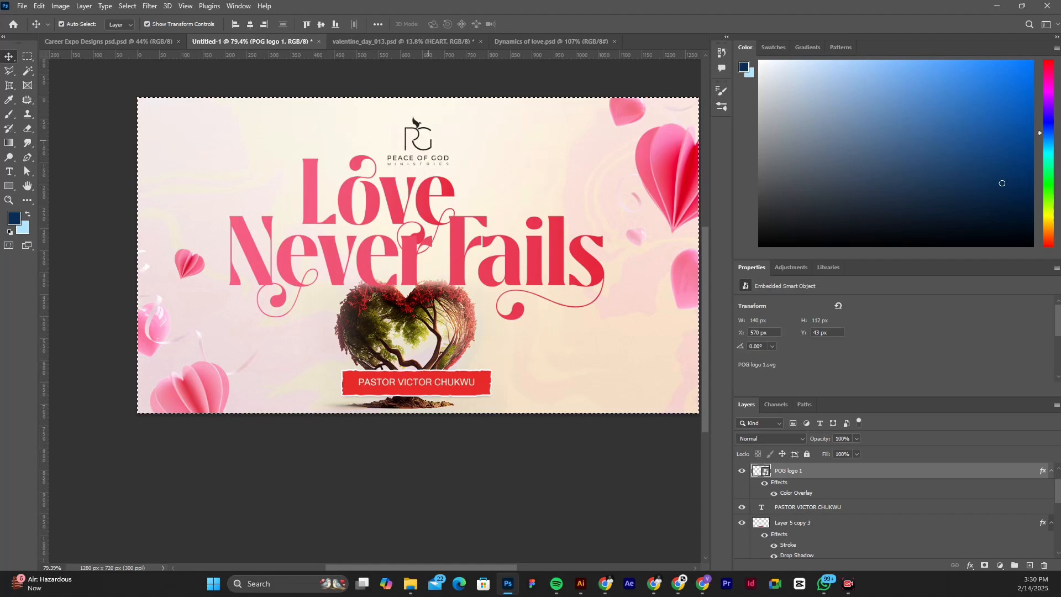
{"action": "key", "text": "ctrl"}
{"action": "key", "text": "ctrl+d"}
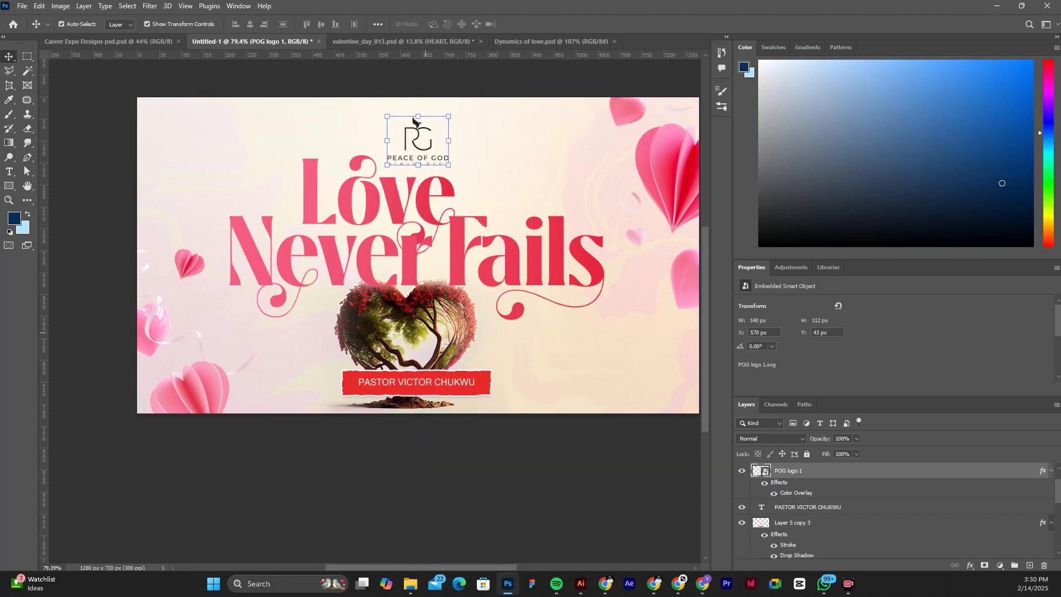
Step: Shift the "Love" and "Never Fails" lettering together slightly to the right and scale it down a little to clear the logo
{"action": "scroll", "coordinate": [425, 332], "scroll_direction": "down", "scroll_amount": 1}
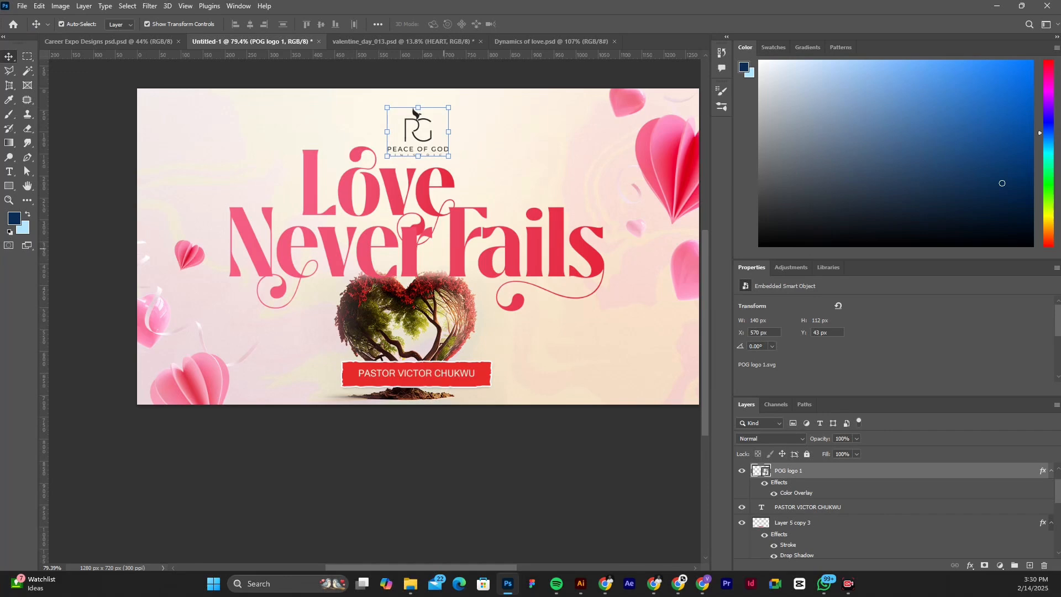
{"action": "left_click", "coordinate": [422, 185]}
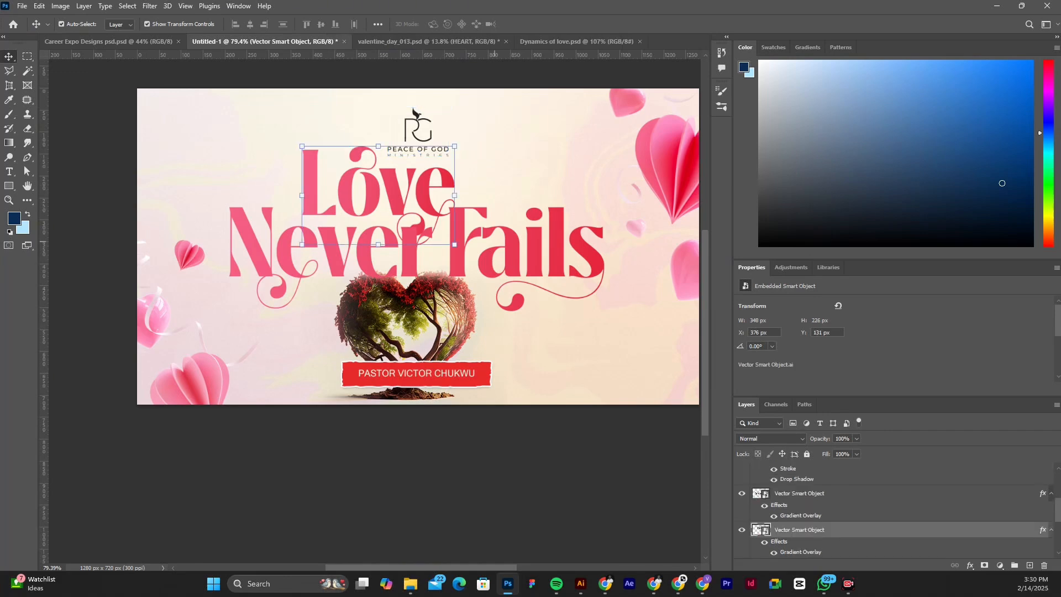
{"action": "left_click", "coordinate": [495, 243], "text": "shift"}
{"action": "left_click_drag", "start_coordinate": [526, 224], "coordinate": [536, 224]}
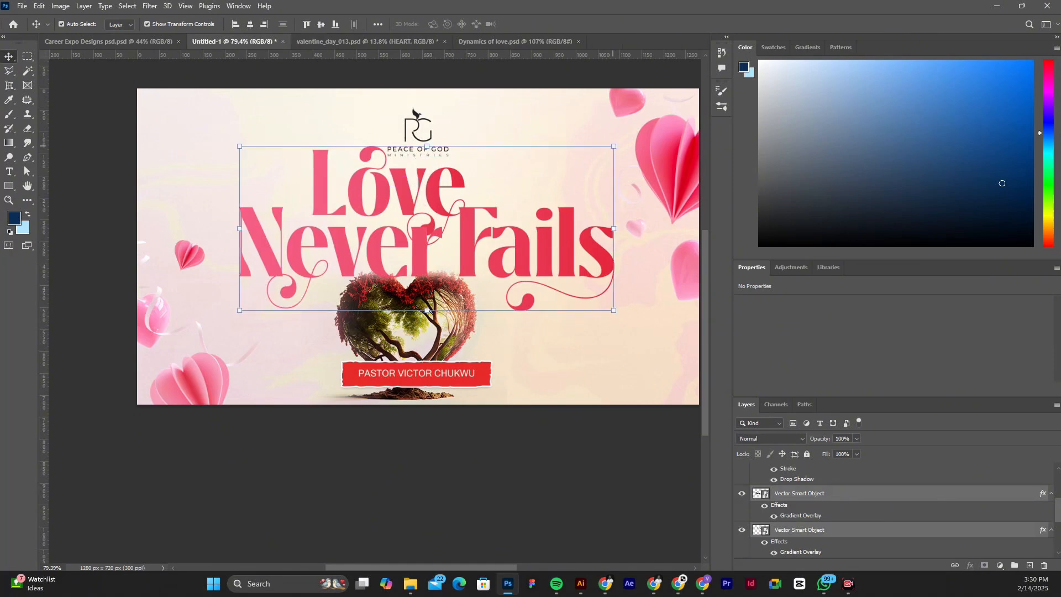
{"action": "left_click_drag", "start_coordinate": [614, 146], "coordinate": [598, 151]}
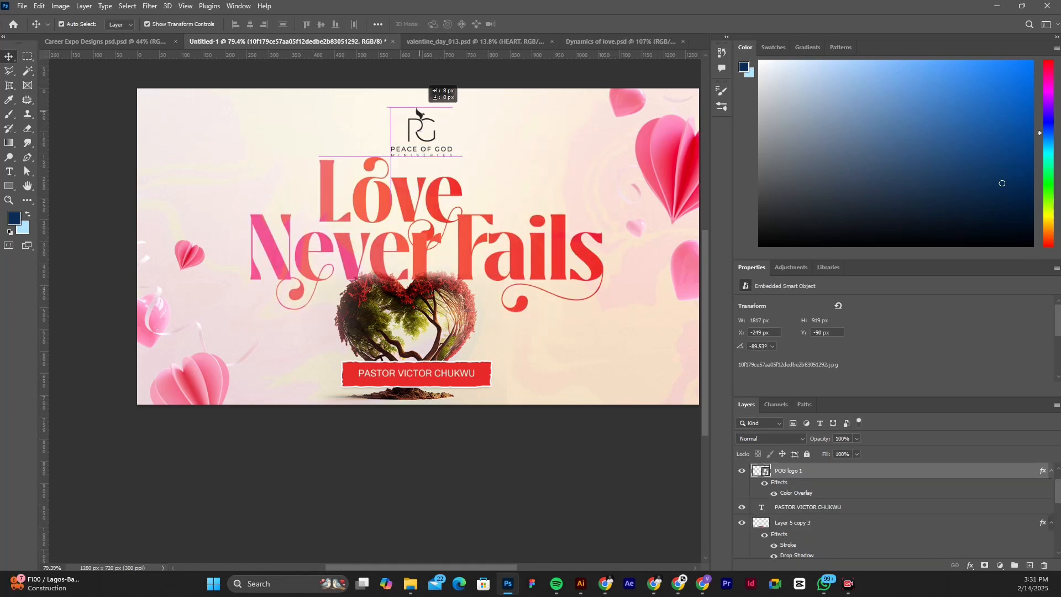
Step: Nudge the Peace of God logo about 8 px to the right, to X 578 px, keeping its height on the canvas
{"action": "left_click_drag", "start_coordinate": [417, 111], "coordinate": [417, 110]}
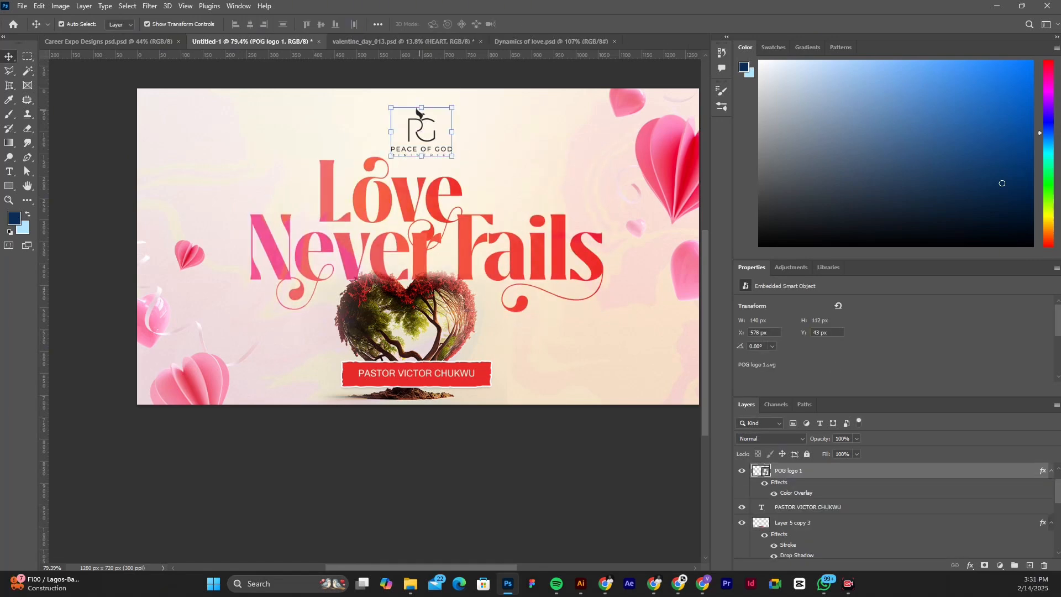
{"action": "scroll", "coordinate": [417, 111], "scroll_direction": "down", "scroll_amount": 4}
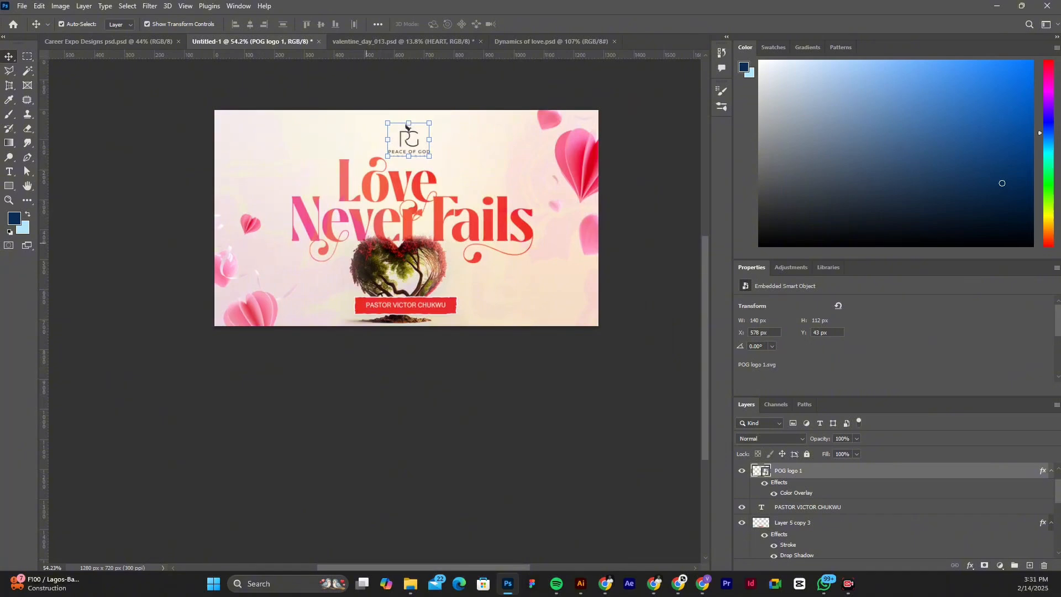
Step: Add a new empty layer directly above the heart-shaped tree layer
{"action": "scroll", "coordinate": [407, 127], "scroll_direction": "up", "scroll_amount": 1}
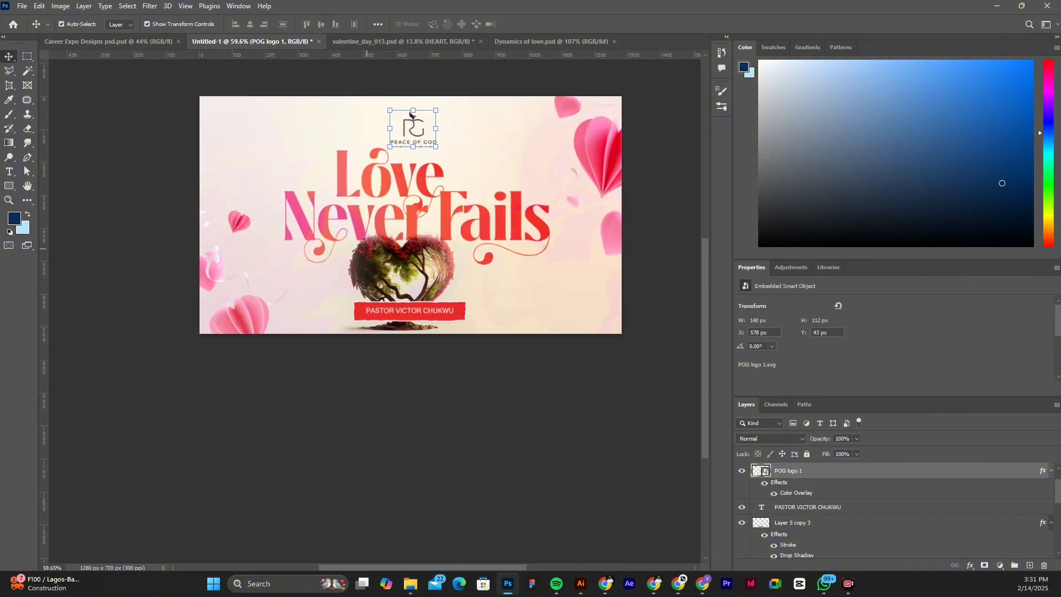
{"action": "key", "text": "alt+bracketleft"}
{"action": "key", "text": "alt+bracketleft"}
{"action": "key", "text": "alt+bracketleft"}
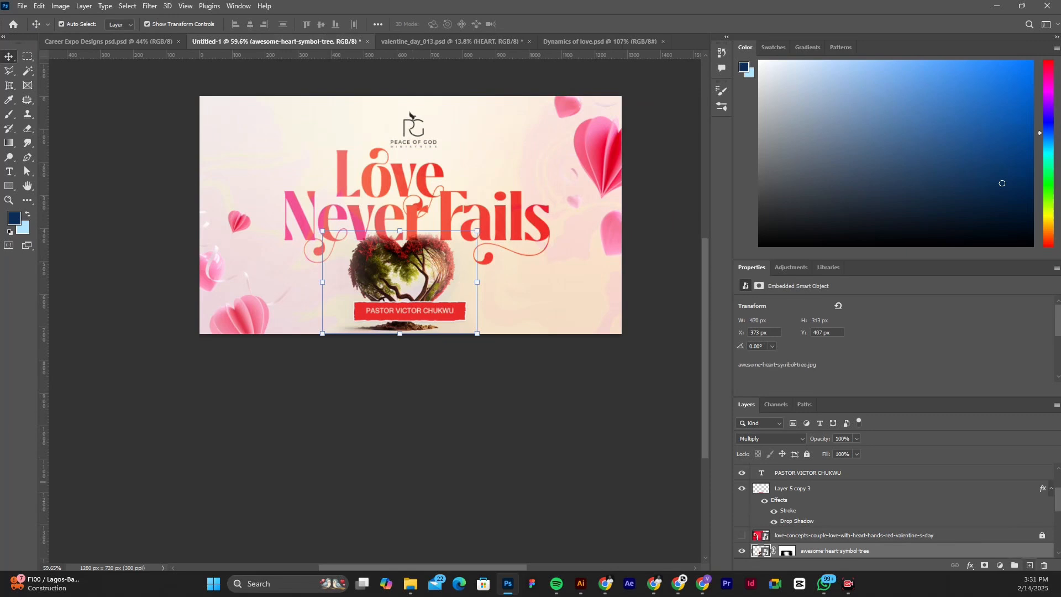
{"action": "left_click", "coordinate": [1029, 565]}
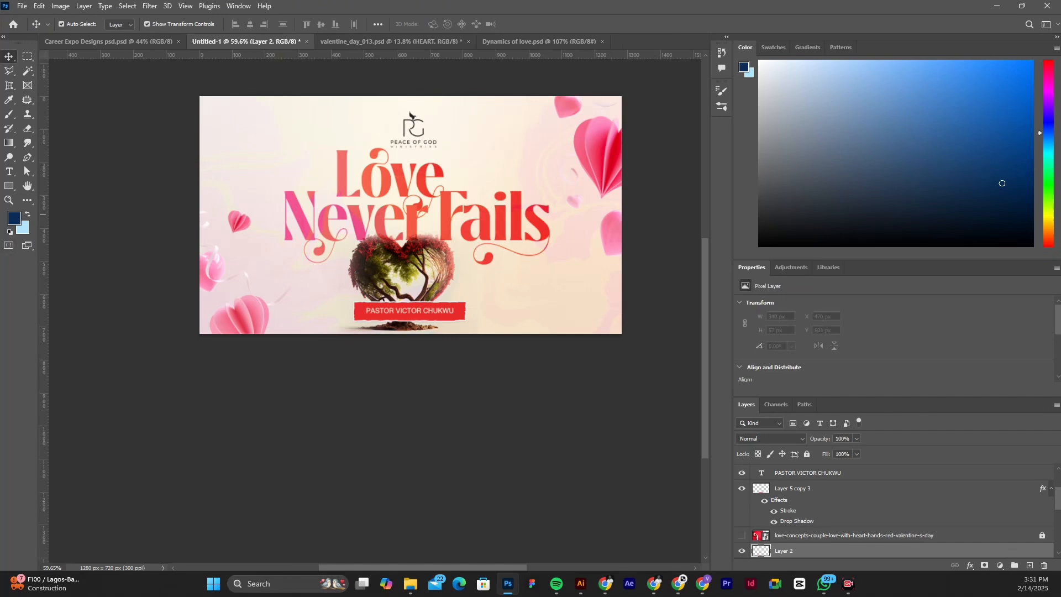
Step: Set the foreground colour to yellow ffd201
{"action": "left_click", "coordinate": [15, 219]}
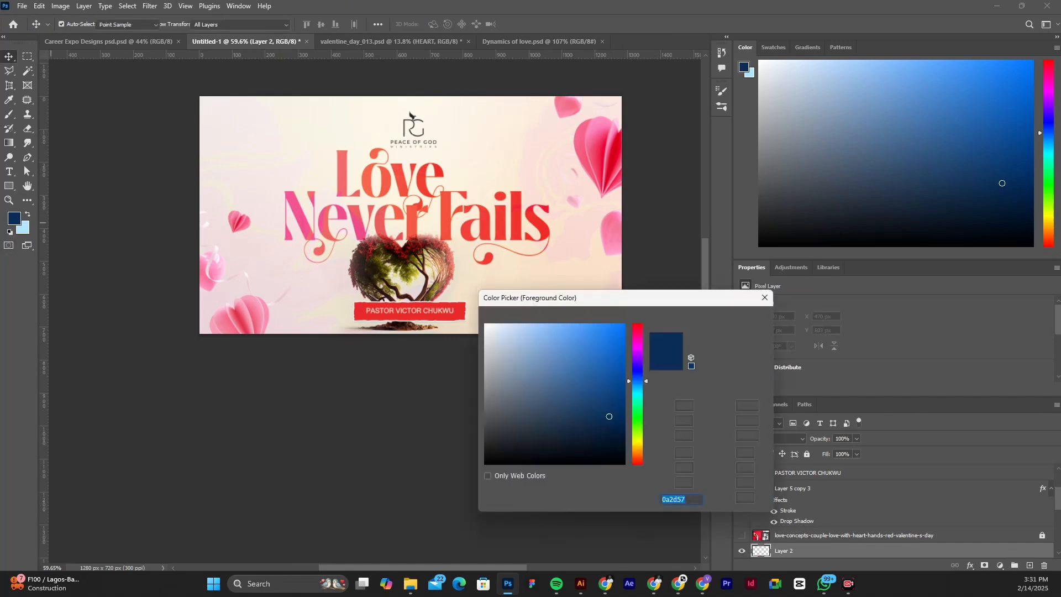
{"action": "type", "text": "0175ff"}
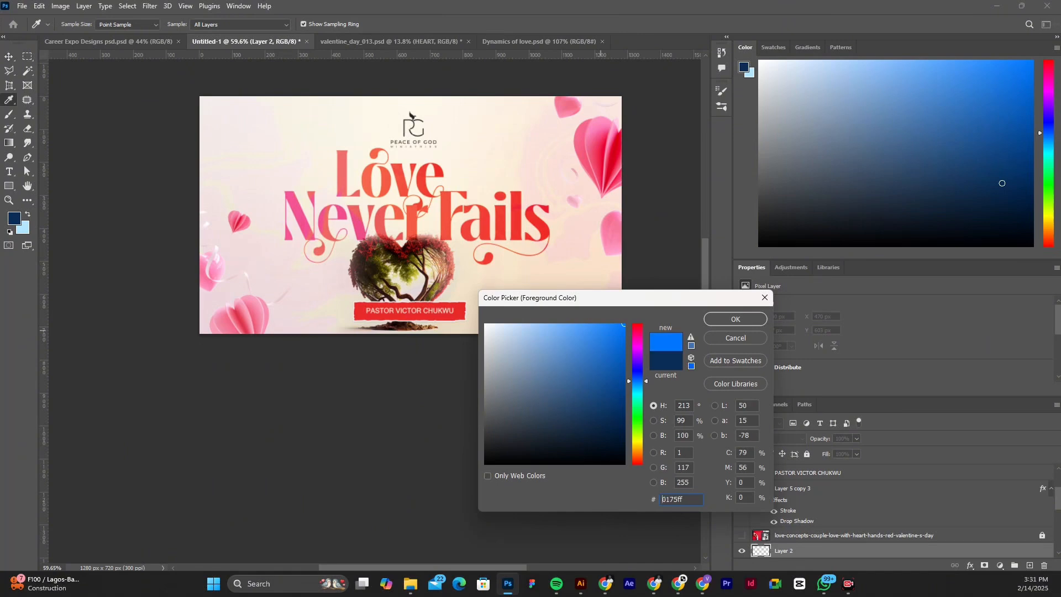
{"action": "key", "text": "ctrl+a"}
{"action": "type", "text": "ffd201"}
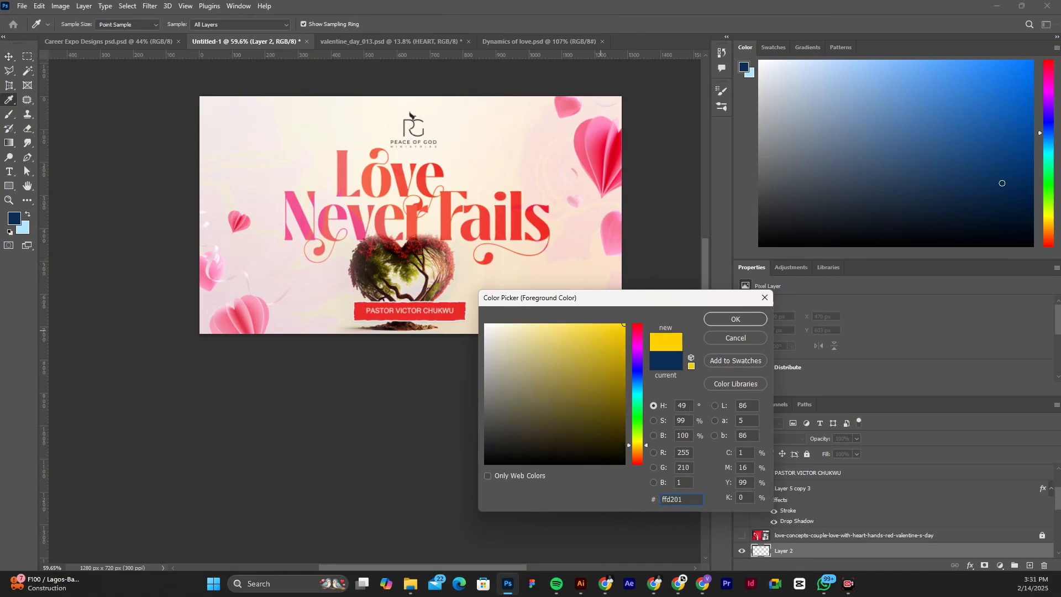
{"action": "left_click", "coordinate": [735, 318]}
{"action": "key", "text": "v"}
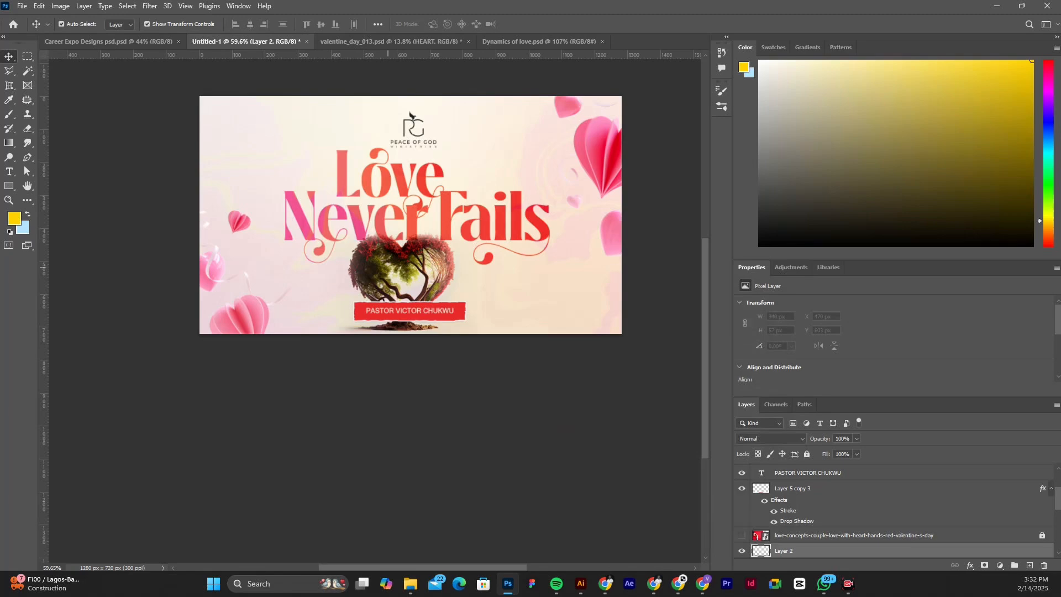
Step: Paint a yellow glow over the heart-shaped tree on the new layer with the 500 px Soft Round brush at 0% hardness
{"action": "key", "text": "b"}
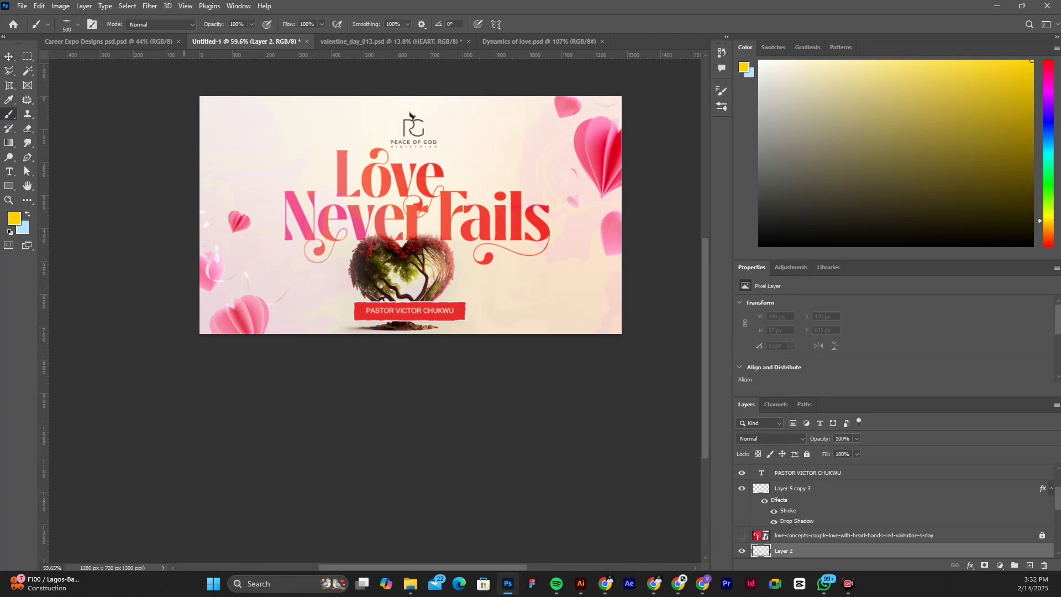
{"action": "left_click", "coordinate": [76, 24]}
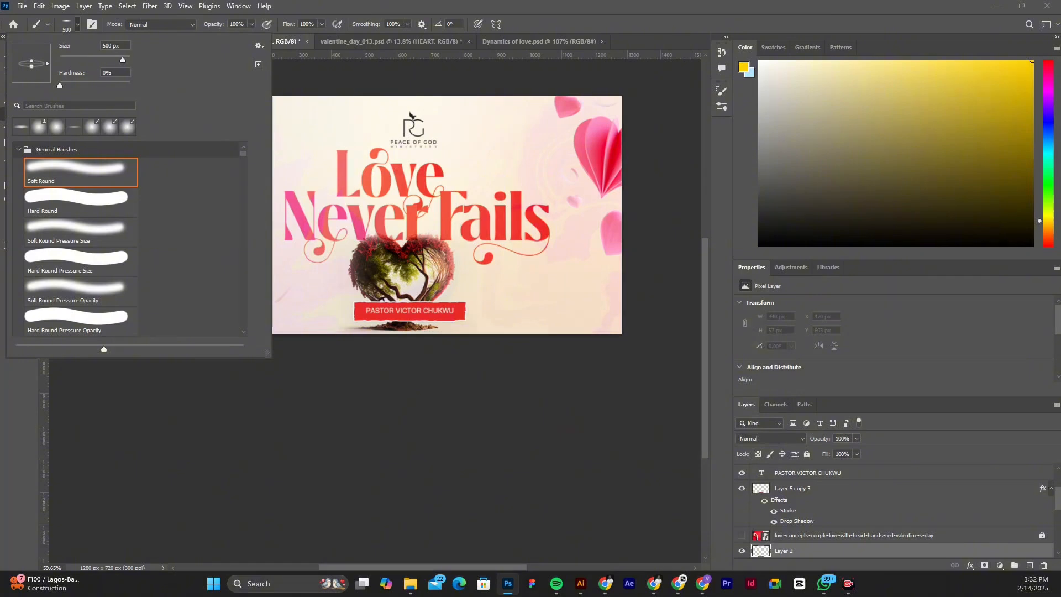
{"action": "left_click", "coordinate": [81, 172]}
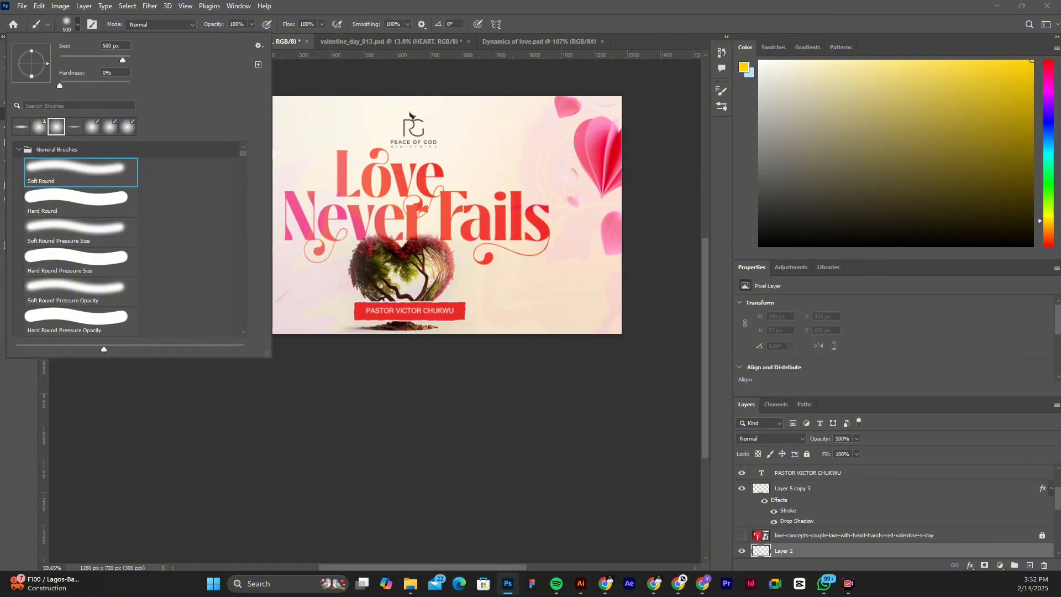
{"action": "left_click", "coordinate": [399, 269]}
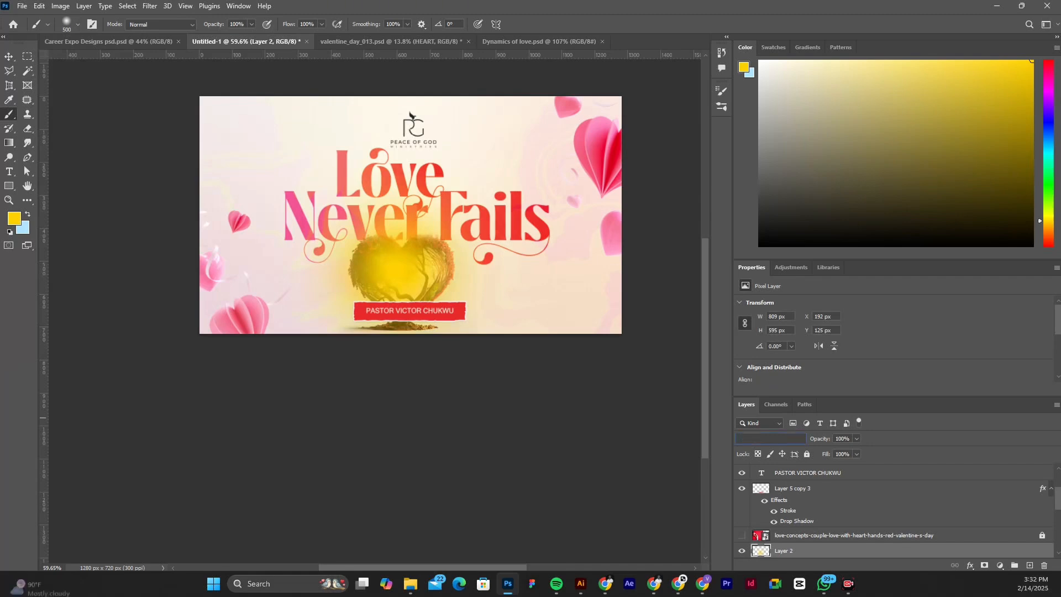
Step: Try several blend modes on the yellow glow layer and set it to Lighten
{"action": "left_click", "coordinate": [770, 438]}
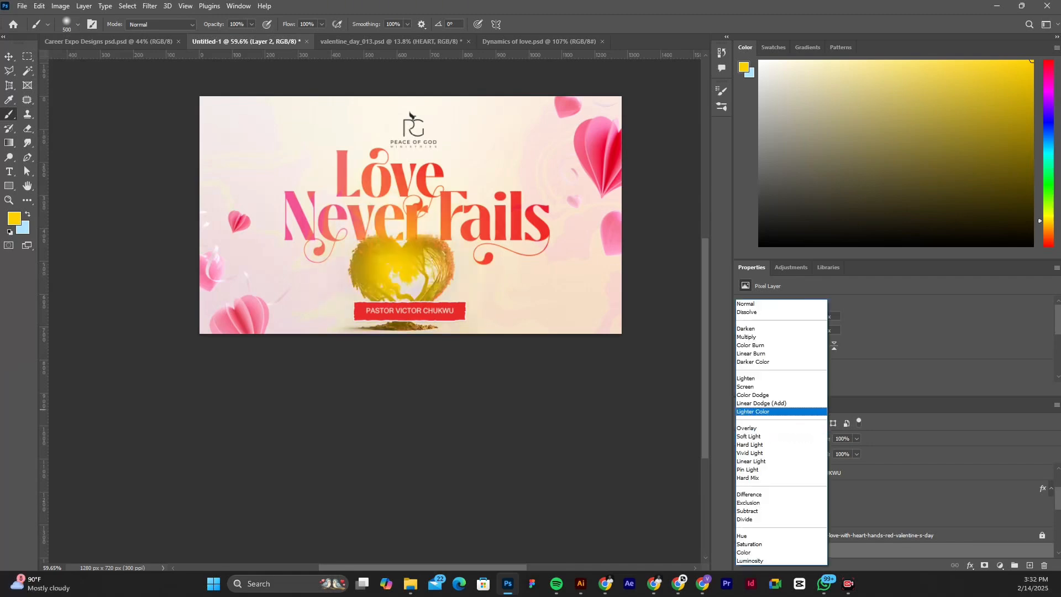
{"action": "key", "text": "Up"}
{"action": "key", "text": "Up"}
{"action": "key", "text": "Up"}
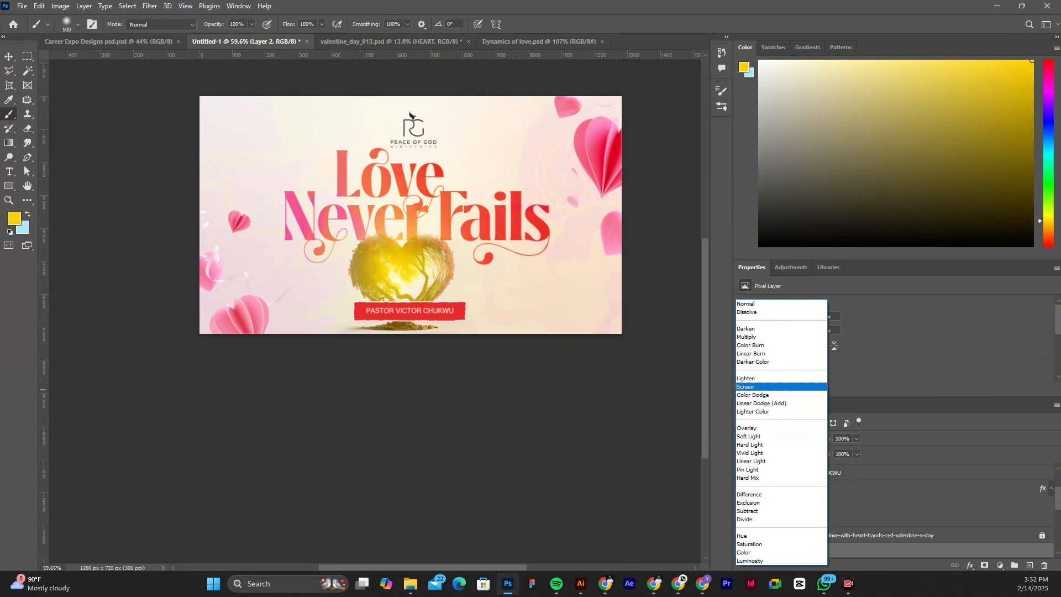
{"action": "key", "text": "Up"}
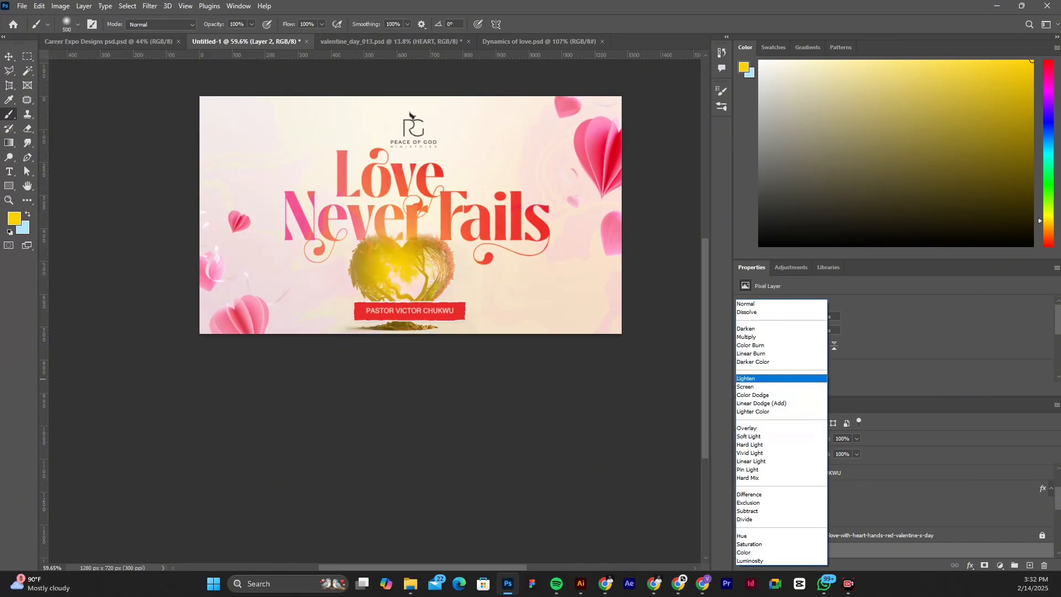
{"action": "key", "text": "Down"}
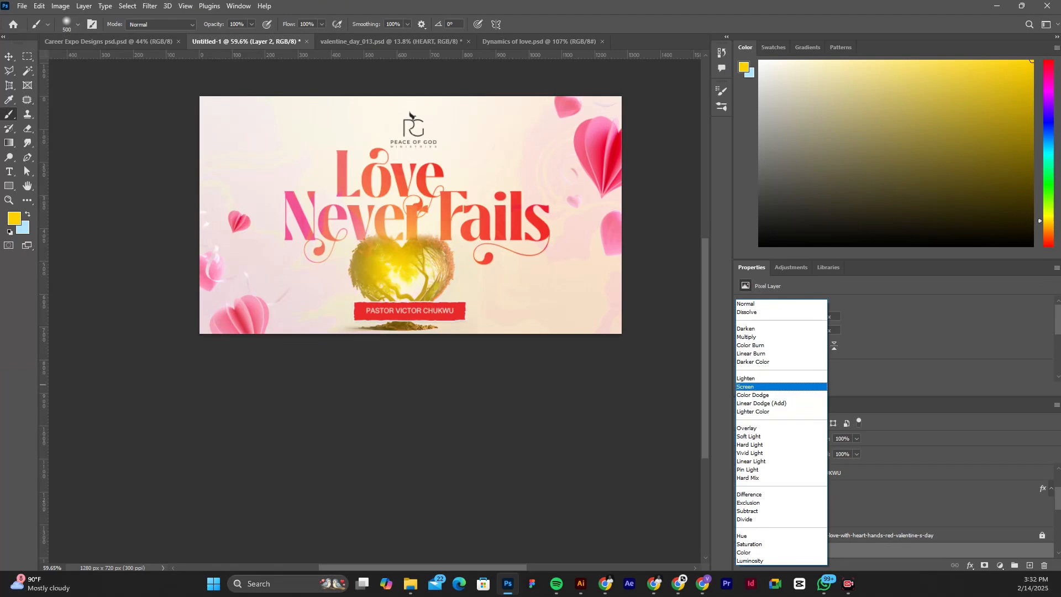
{"action": "key", "text": "Up"}
{"action": "key", "text": "Return"}
Step: Reduce the yellow glow layer's fill to 43% and toggle its visibility to compare the tree with and without it
{"action": "left_click", "coordinate": [856, 453]}
{"action": "left_click_drag", "start_coordinate": [857, 466], "coordinate": [828, 466]}
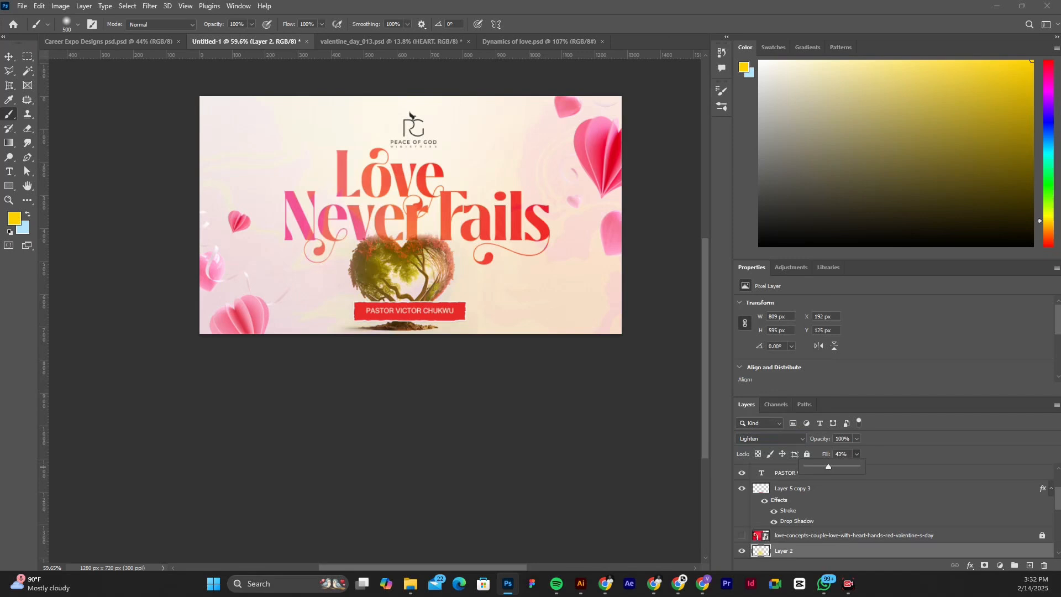
{"action": "left_click", "coordinate": [742, 551]}
{"action": "left_click", "coordinate": [742, 550]}
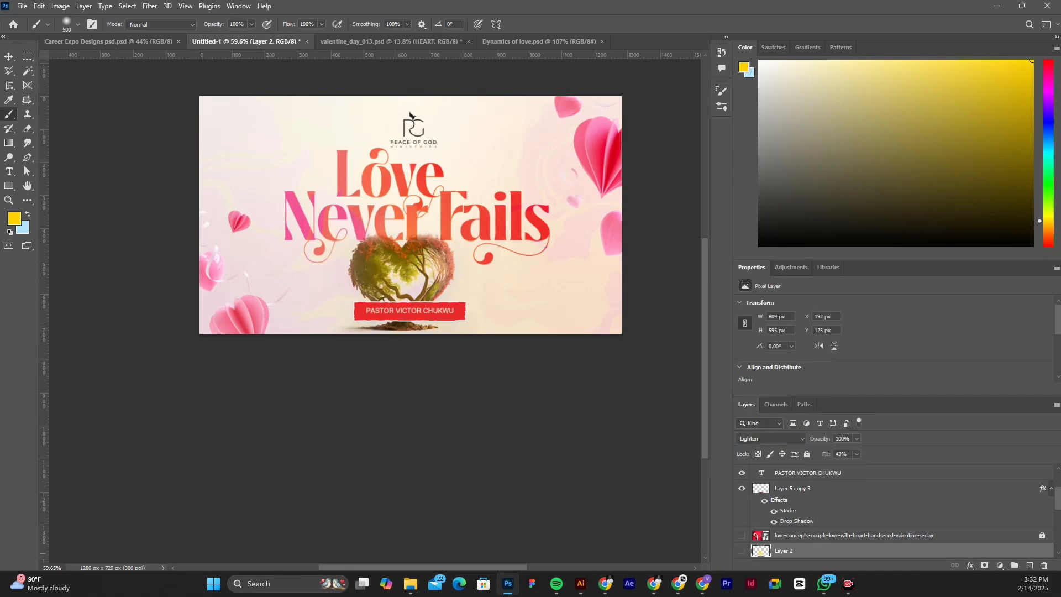